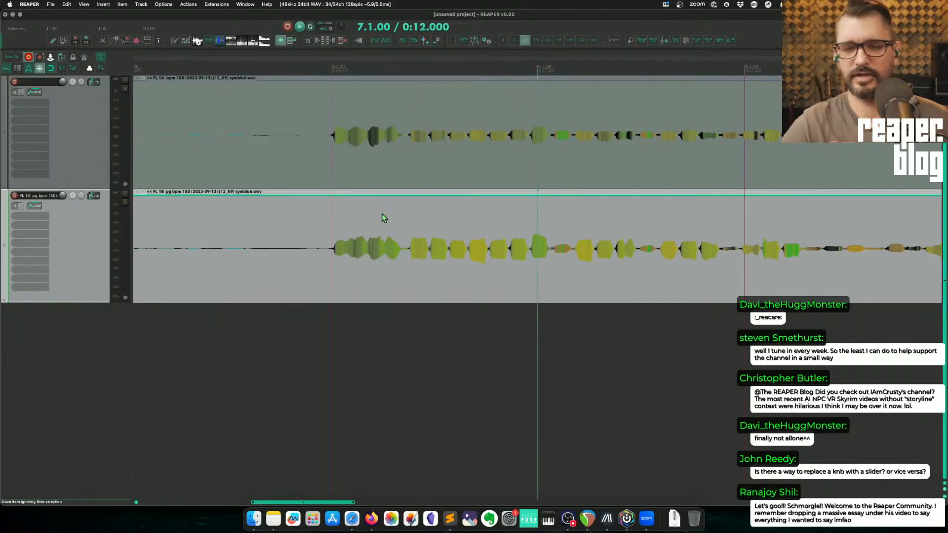
# Slip the audio contents of the lower track's item so its first phrase starts slightly after the upper track's
pyautogui.click(384, 238)
pyautogui.scroll(-5, 395, 256)
pyautogui.moveTo(396, 256); pyautogui.dragTo(466, 256)
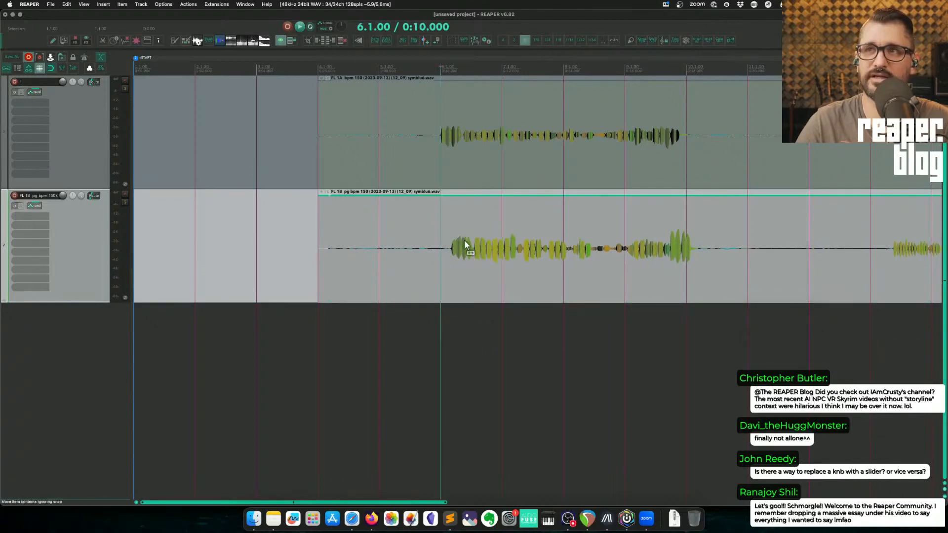
pyautogui.scroll(5, 464, 242)
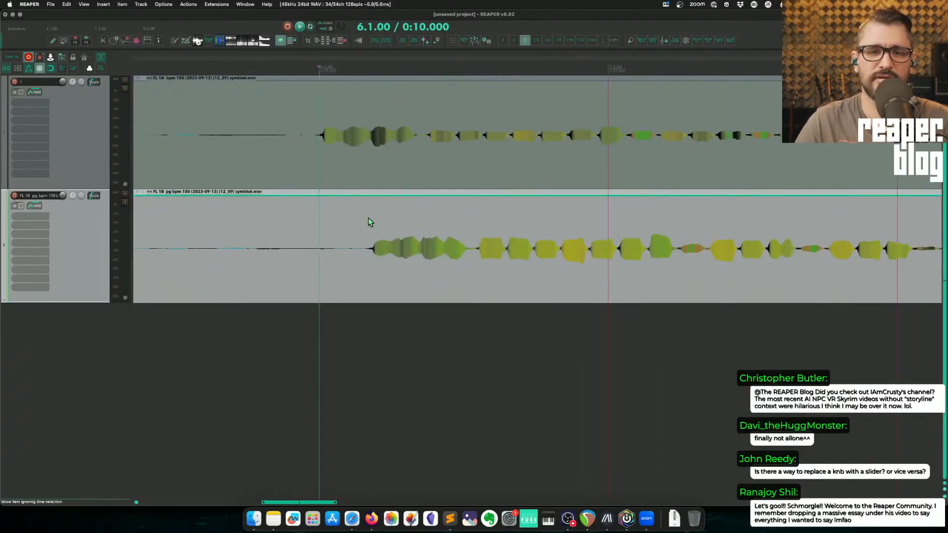
pyautogui.moveTo(395, 247); pyautogui.dragTo(338, 239)
# Inspect the start-in-source offset in the media item properties and compare the upper and lower items' alignment
pyautogui.doubleClick(309, 229)
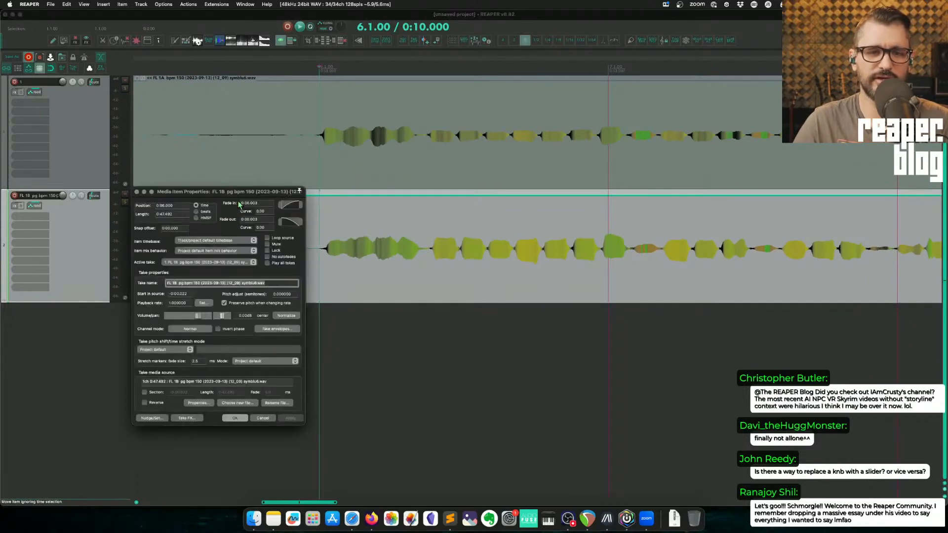
pyautogui.moveTo(222, 191); pyautogui.dragTo(189, 116)
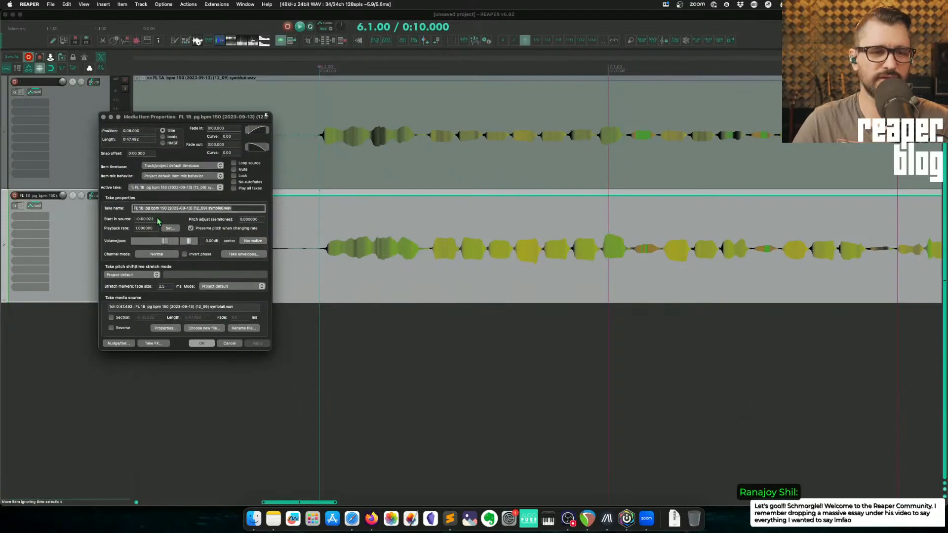
pyautogui.press('Tab')
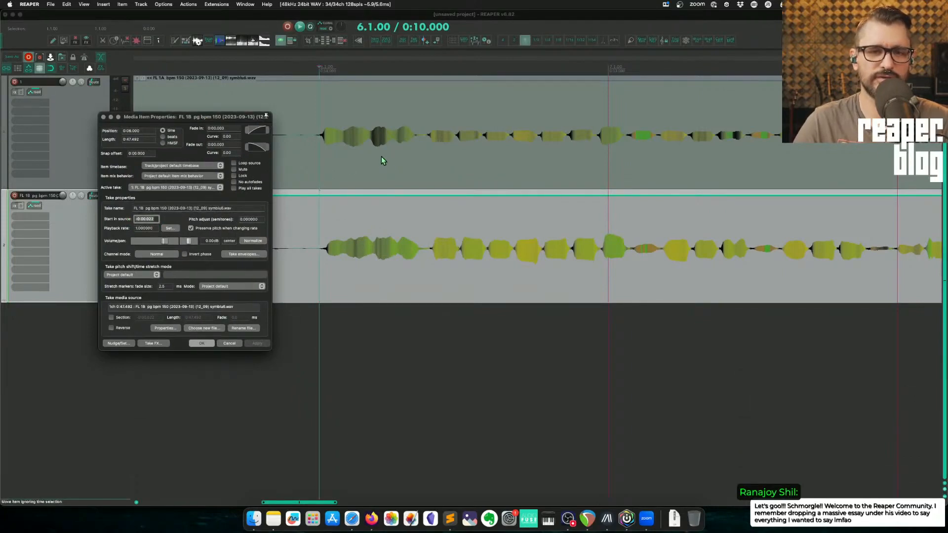
pyautogui.click(381, 156)
pyautogui.click(377, 219)
pyautogui.click(376, 168)
pyautogui.click(374, 223)
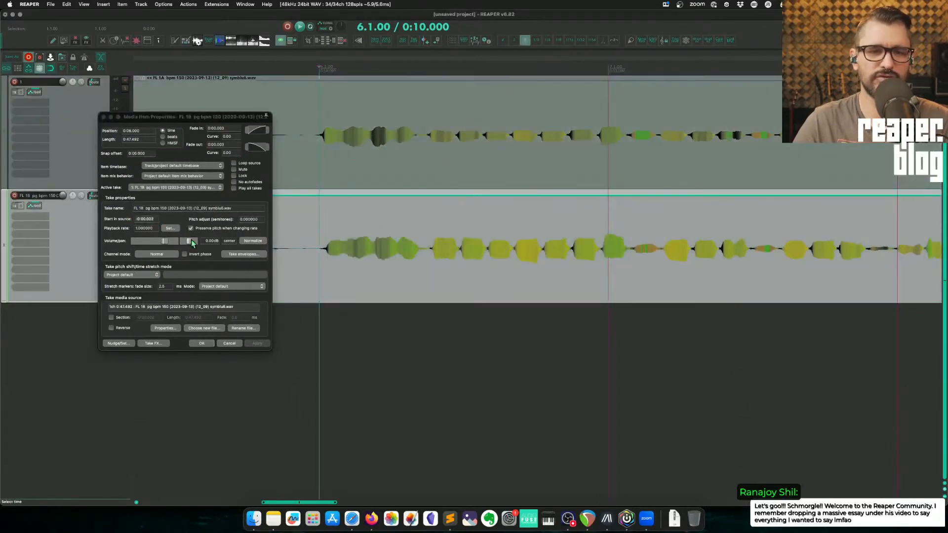
pyautogui.click(348, 165)
pyautogui.click(351, 228)
pyautogui.scroll(-5, 350, 228)
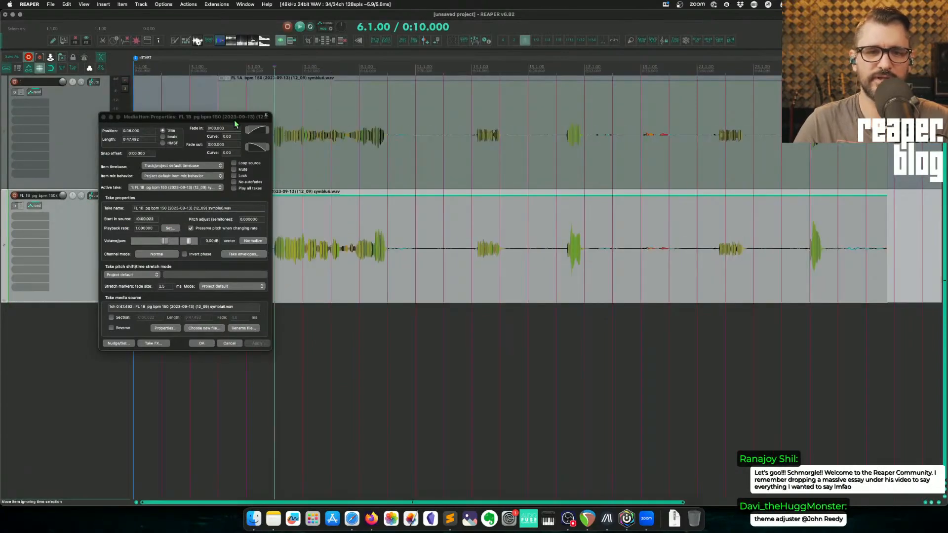
pyautogui.press('Escape')
# Split the items on both tracks at several bar lines, including bars 15, 19 and 26
pyautogui.click(254, 224)
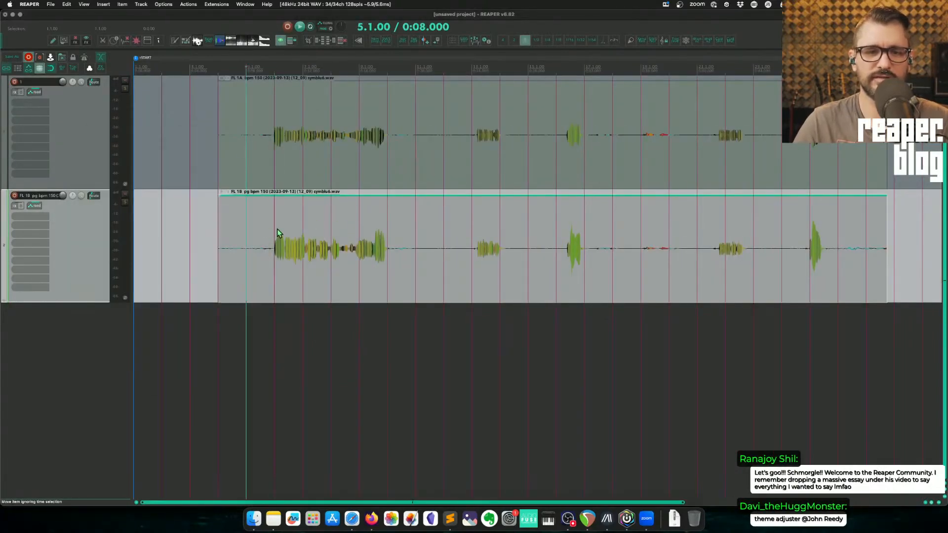
pyautogui.press('s')
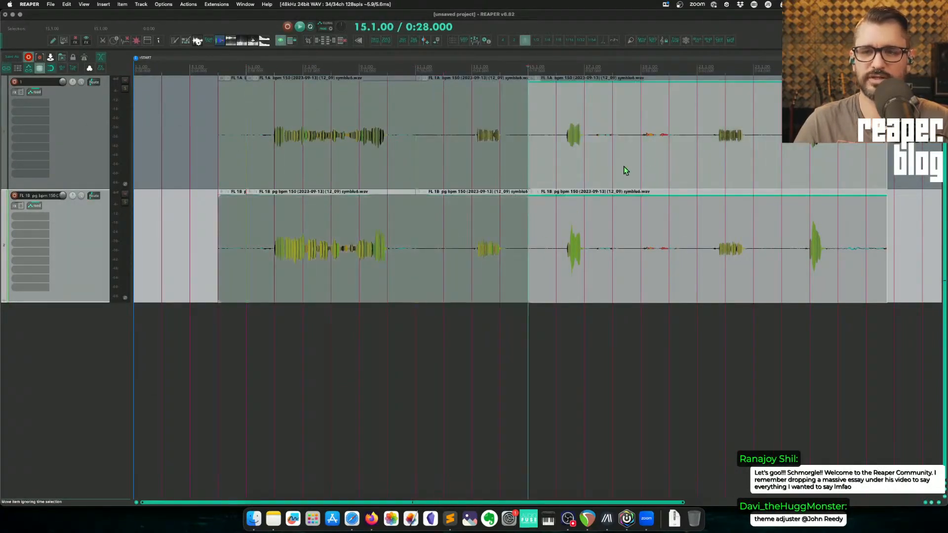
pyautogui.moveTo(630, 140); pyautogui.dragTo(631, 300)
pyautogui.press('s')
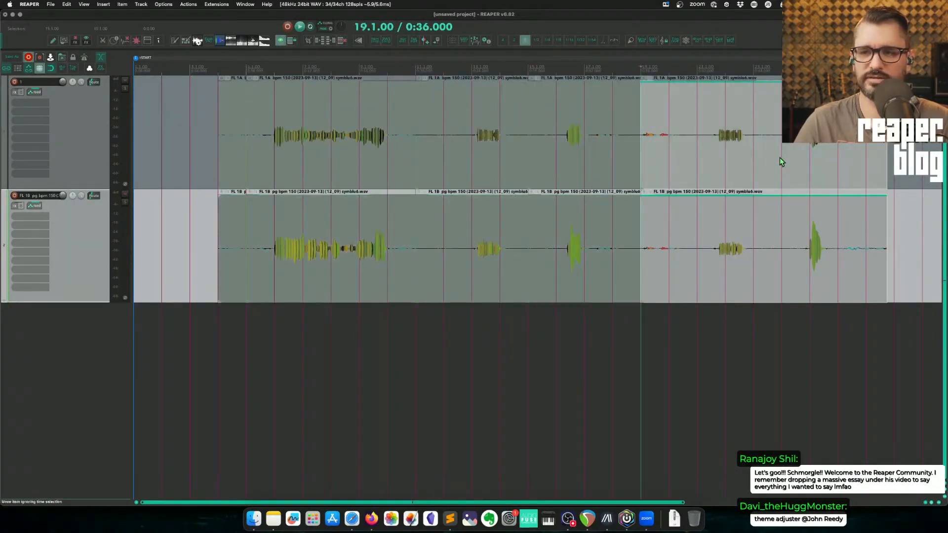
pyautogui.moveTo(781, 158); pyautogui.dragTo(784, 247)
pyautogui.press('s')
pyautogui.moveTo(845, 158); pyautogui.dragTo(845, 218)
pyautogui.press('s')
pyautogui.scroll(-3, 775, 273)
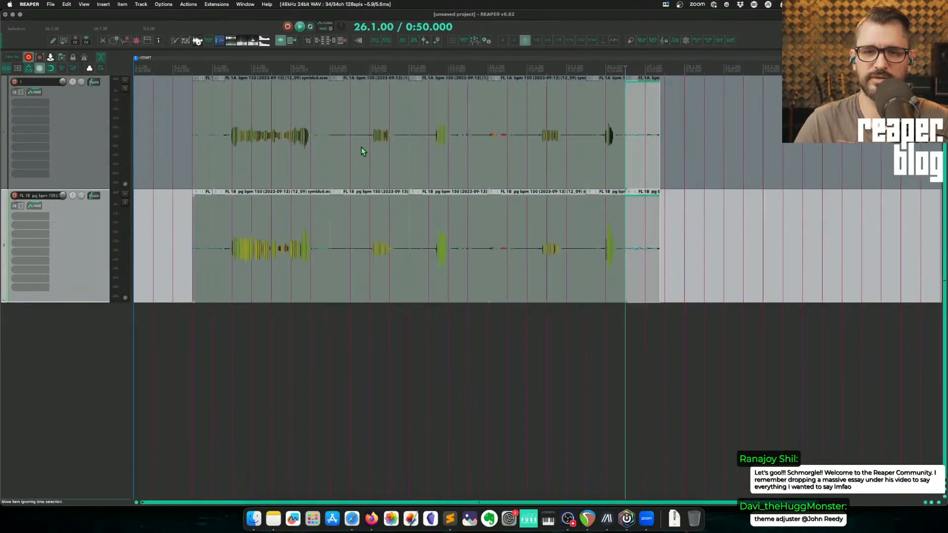
# Spread the split sections on both tracks apart along the timeline, leaving gaps between the phrases
pyautogui.click(366, 158)
pyautogui.moveTo(366, 158); pyautogui.dragTo(897, 154)
pyautogui.click(354, 246)
pyautogui.scroll(-3, 417, 248)
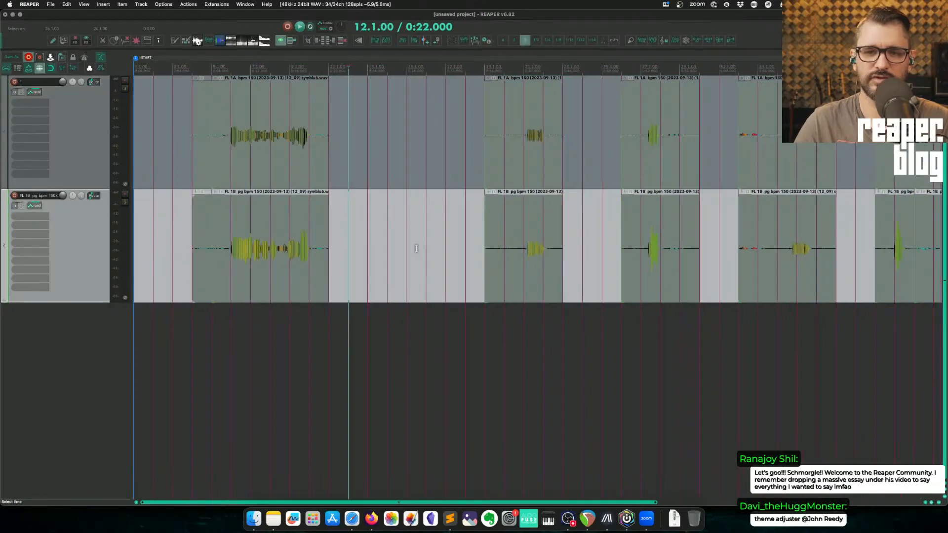
# Compare the start-in-source values of the upper and lower items around bar 21 in their media item properties
pyautogui.click(224, 265)
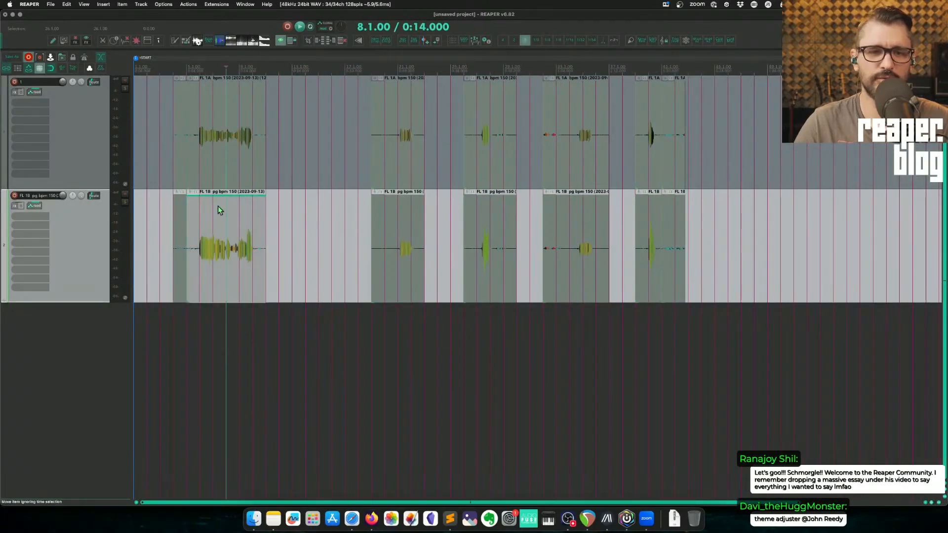
pyautogui.click(217, 222)
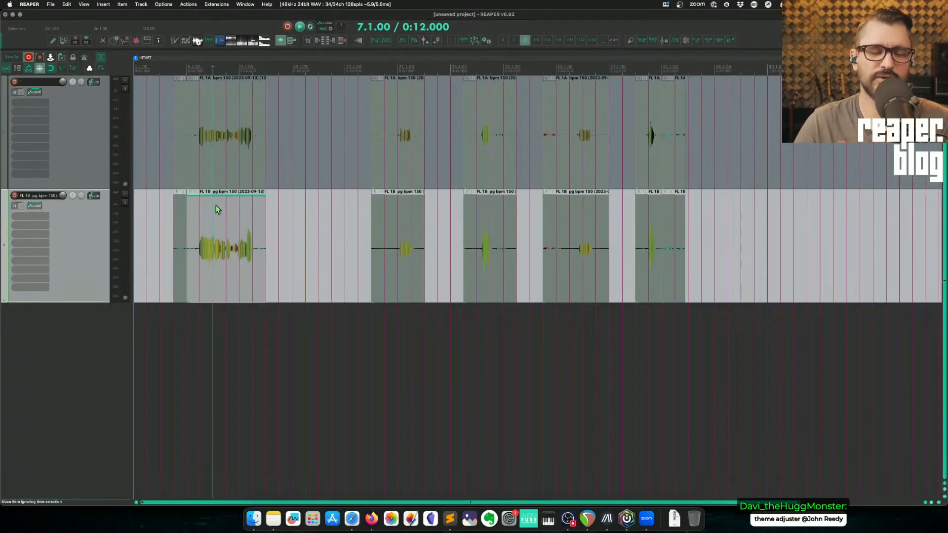
pyautogui.doubleClick(409, 156)
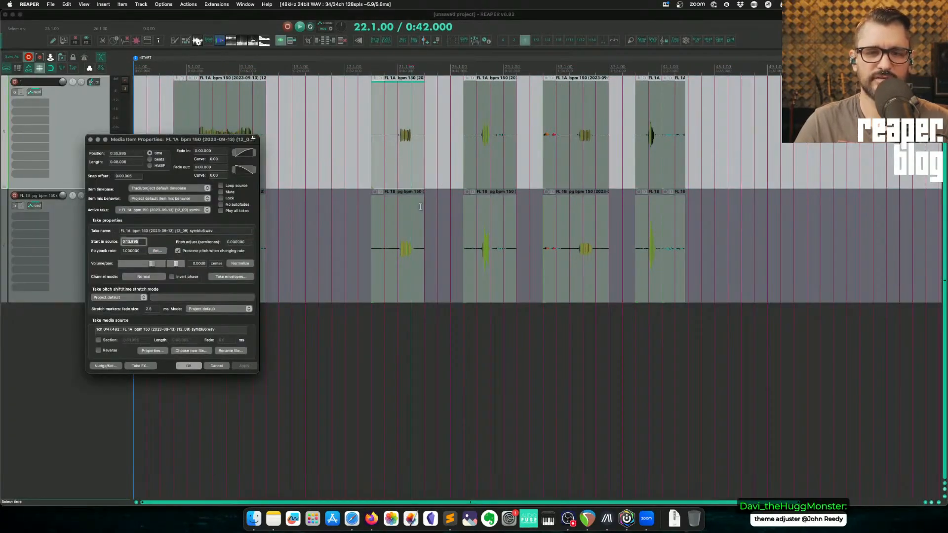
pyautogui.click(394, 255)
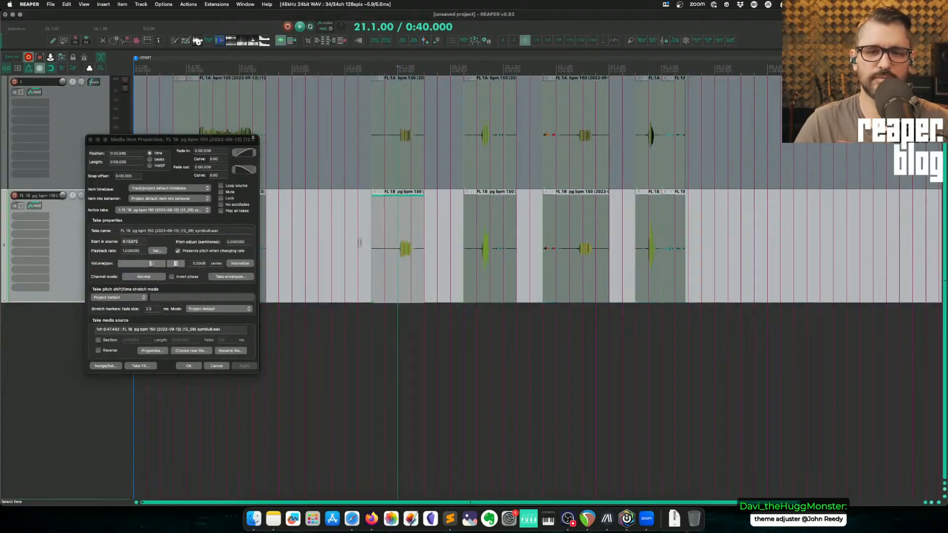
pyautogui.click(411, 249)
pyautogui.click(175, 143)
pyautogui.moveTo(174, 142); pyautogui.dragTo(180, 138)
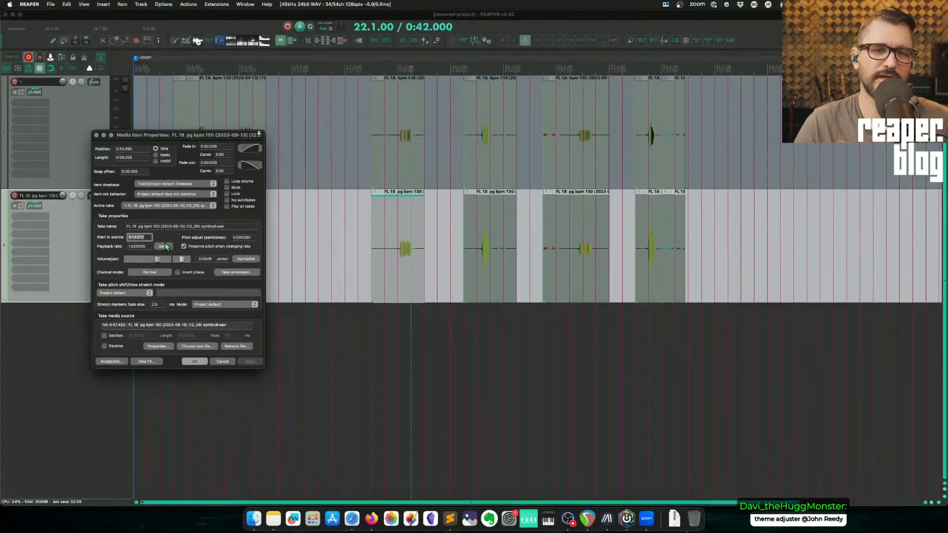
pyautogui.click(222, 362)
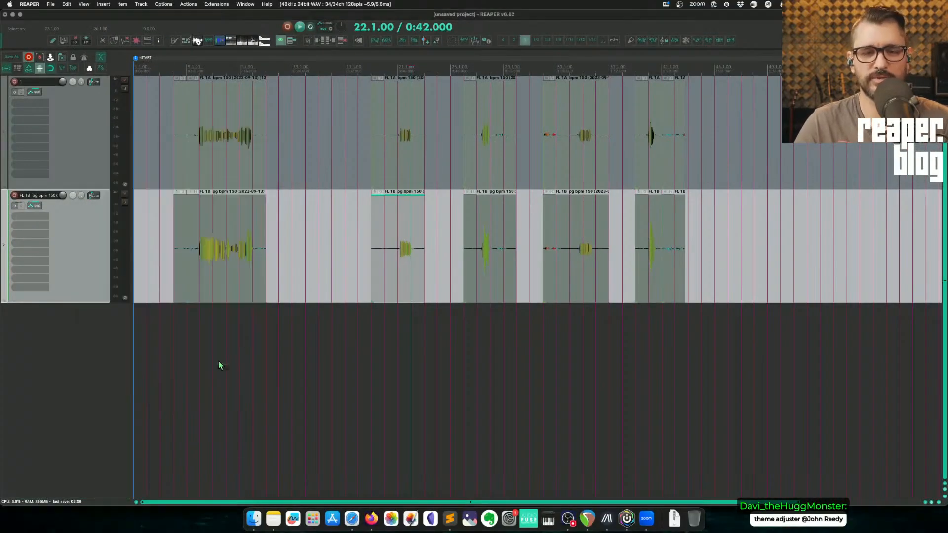
# Examine the first phrase on both tracks and compare where its waveforms start and end across bars 6 to 10
pyautogui.click(404, 277)
pyautogui.scroll(-5, 342, 274)
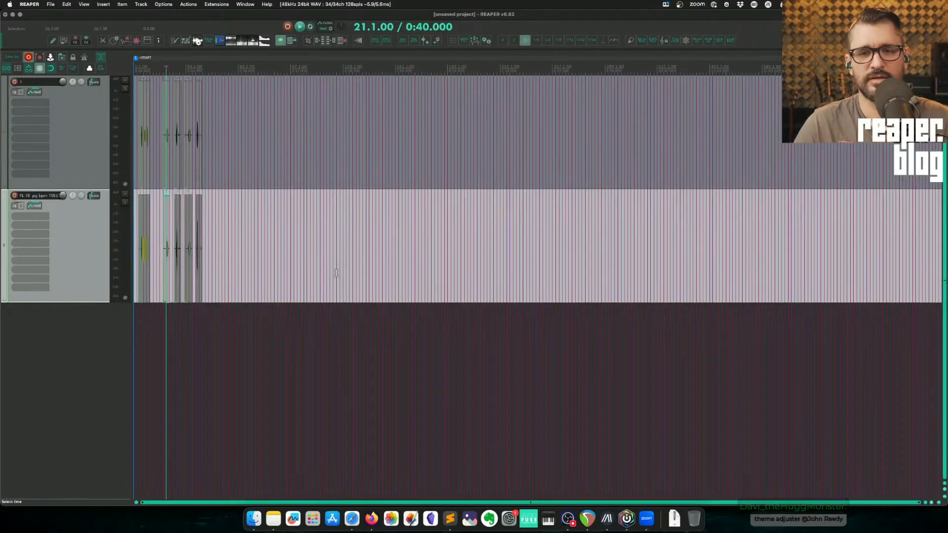
pyautogui.scroll(6, 333, 272)
pyautogui.click(366, 224)
pyautogui.click(267, 243)
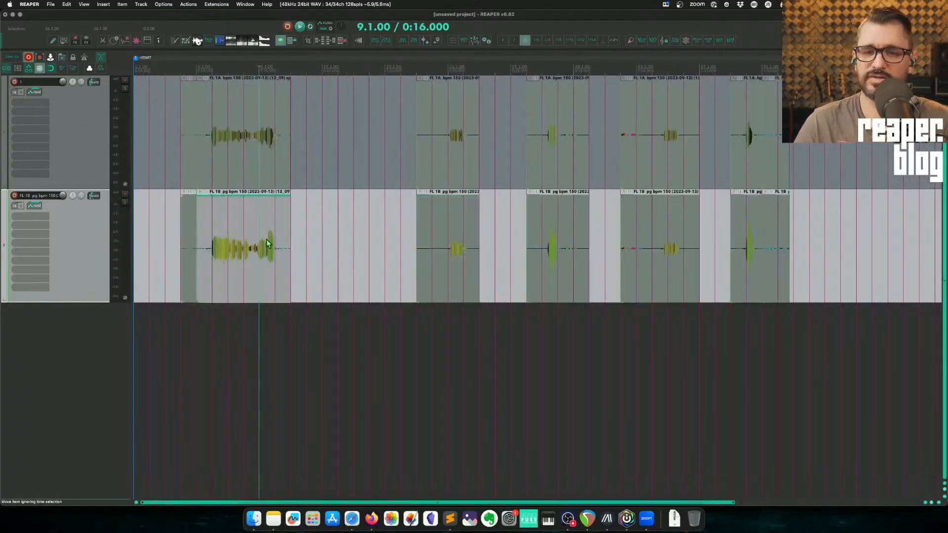
pyautogui.scroll(4, 267, 244)
pyautogui.click(348, 142)
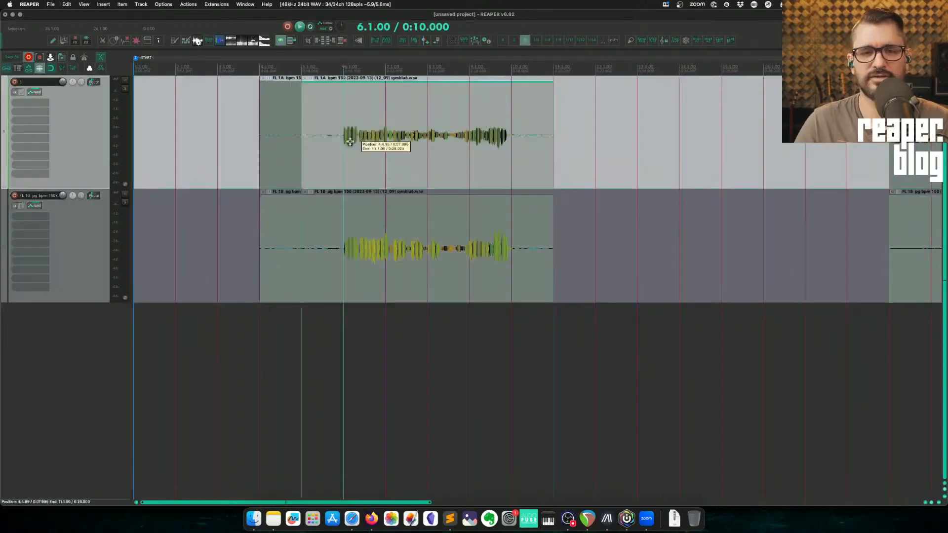
pyautogui.moveTo(349, 144); pyautogui.dragTo(506, 129)
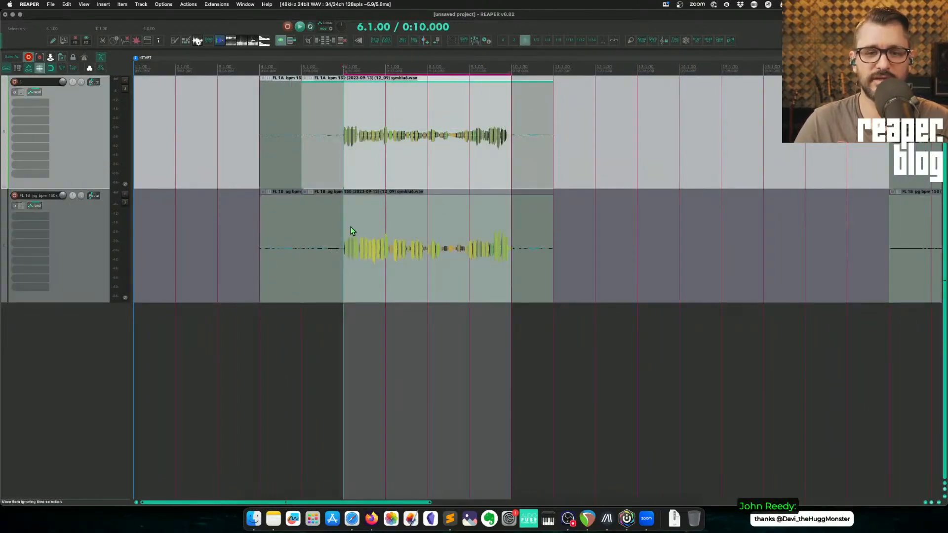
pyautogui.moveTo(351, 226); pyautogui.dragTo(508, 233)
pyautogui.click(355, 161)
pyautogui.press('Escape')
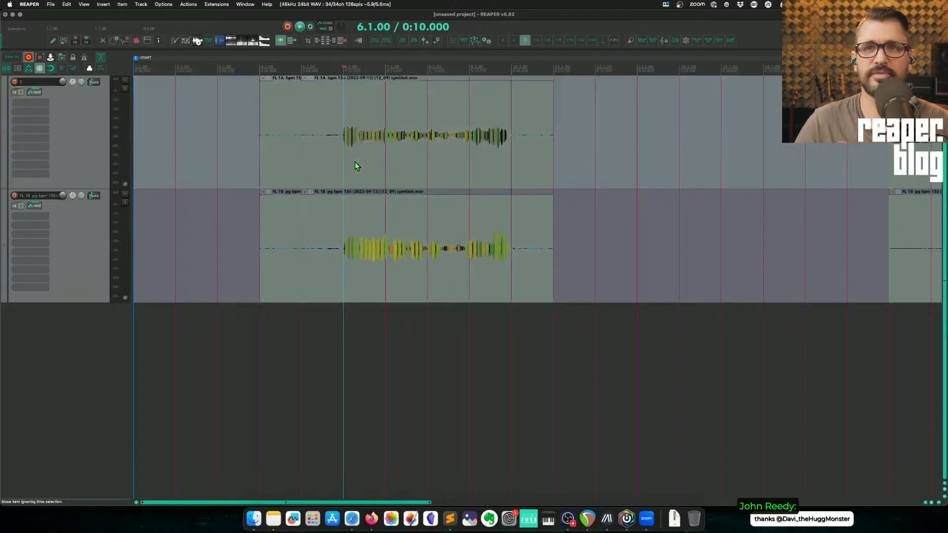
# Filter the action list for "ai start" and choose the script AI_match start offset values of selected items across tracks.lua
pyautogui.scroll(-3, 328, 224)
pyautogui.hotkey('shift', '/')
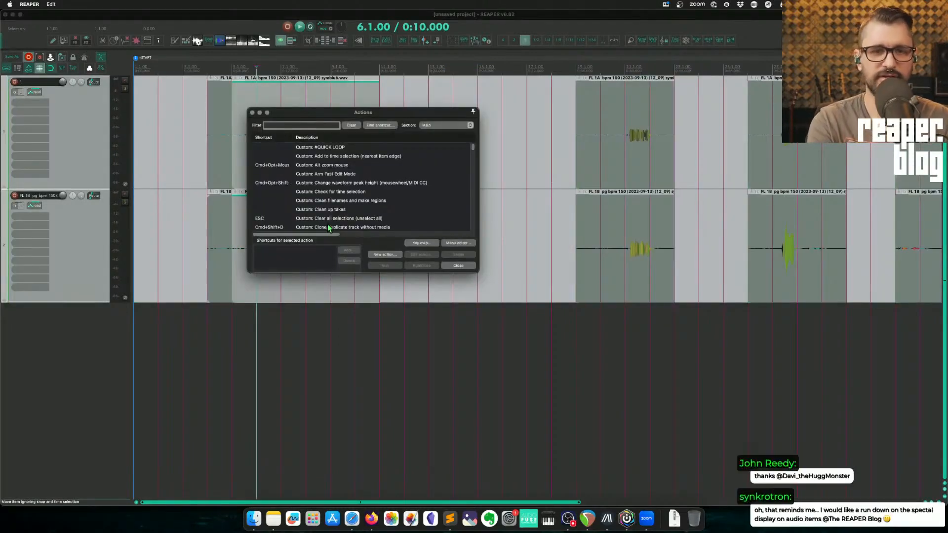
pyautogui.write('ai')
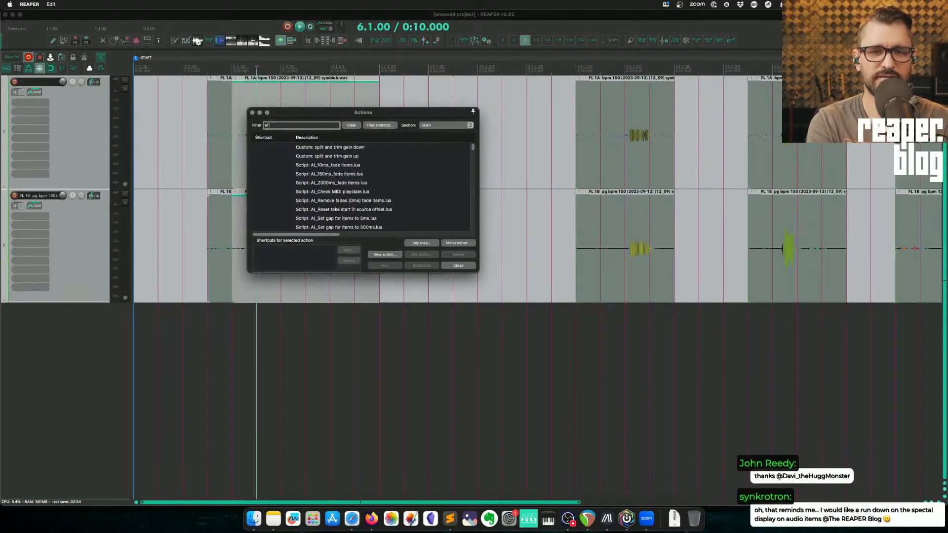
pyautogui.write(' start')
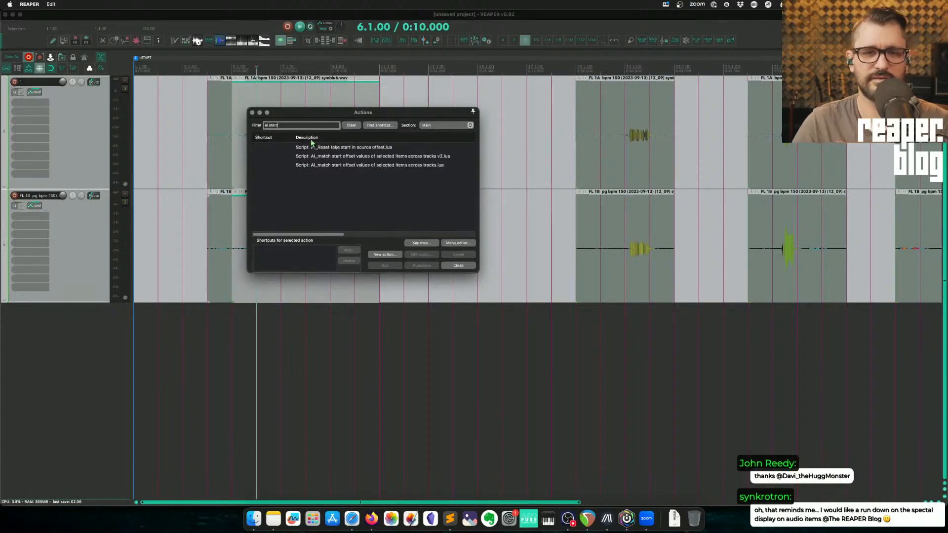
pyautogui.click(355, 157)
pyautogui.click(357, 165)
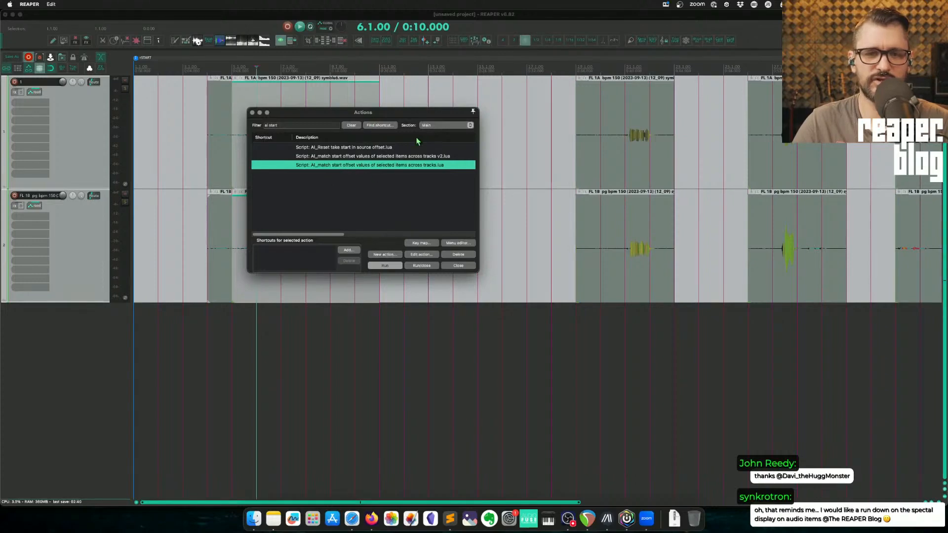
# Run AI_match start offset values of selected items across tracks.lua on the pair of items around bar 21
pyautogui.moveTo(417, 119); pyautogui.dragTo(606, 100)
pyautogui.click(574, 247)
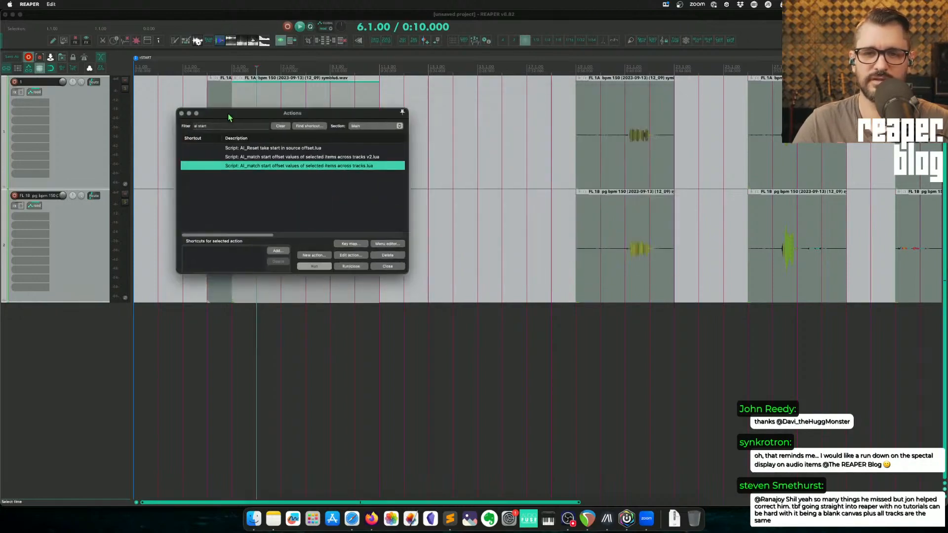
pyautogui.moveTo(487, 95); pyautogui.dragTo(226, 115)
pyautogui.click(627, 133)
pyautogui.click(314, 268)
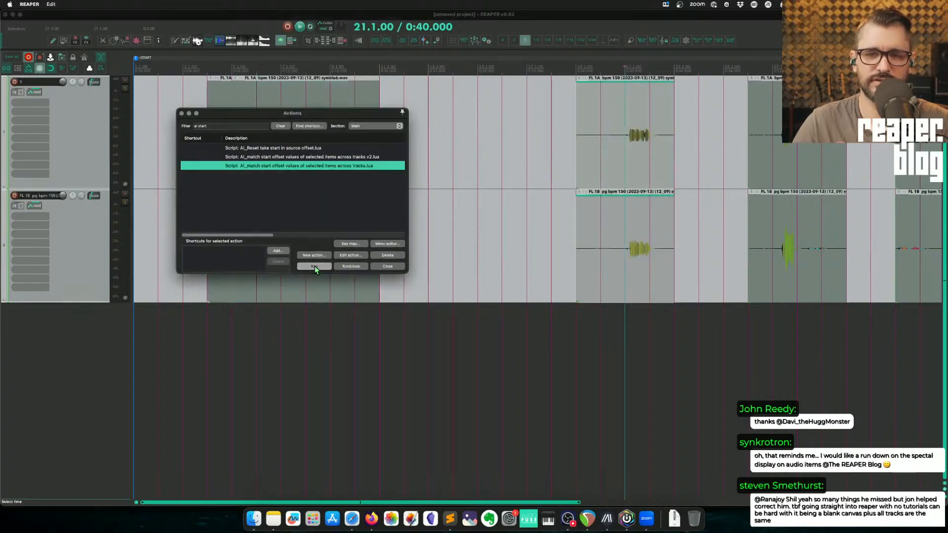
# Run AI_match start offset values of selected items across tracks v2.lua on the pair of items around bar 28
pyautogui.hscroll(3, 580, 238)
pyautogui.click(742, 134)
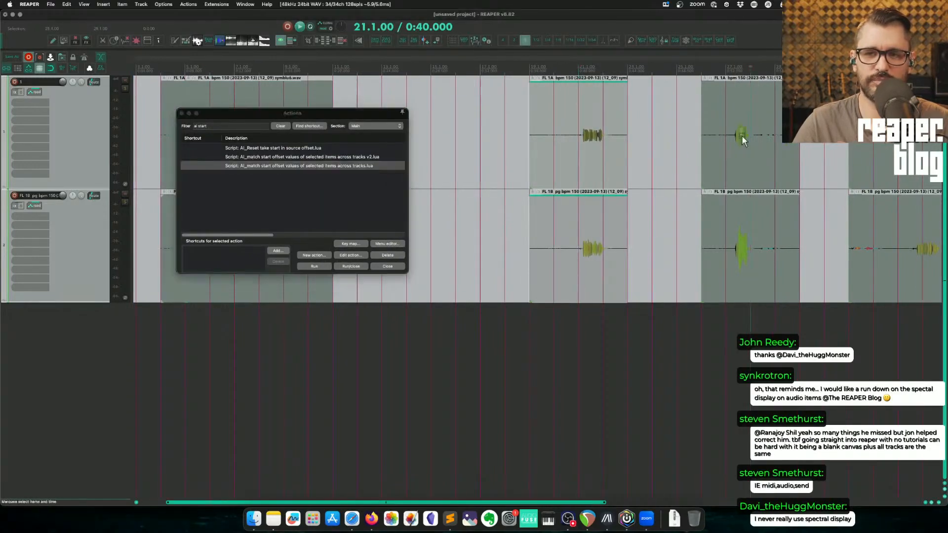
pyautogui.click(348, 157)
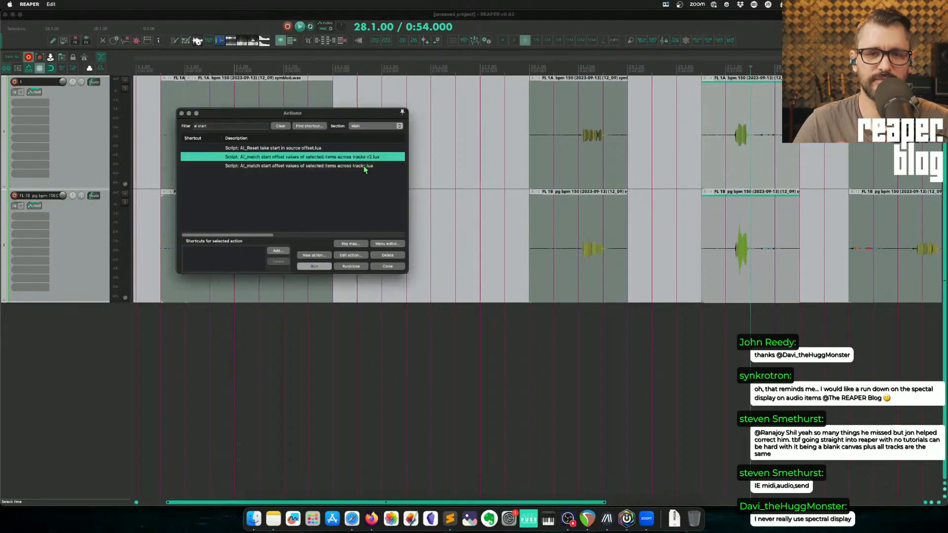
pyautogui.click(320, 268)
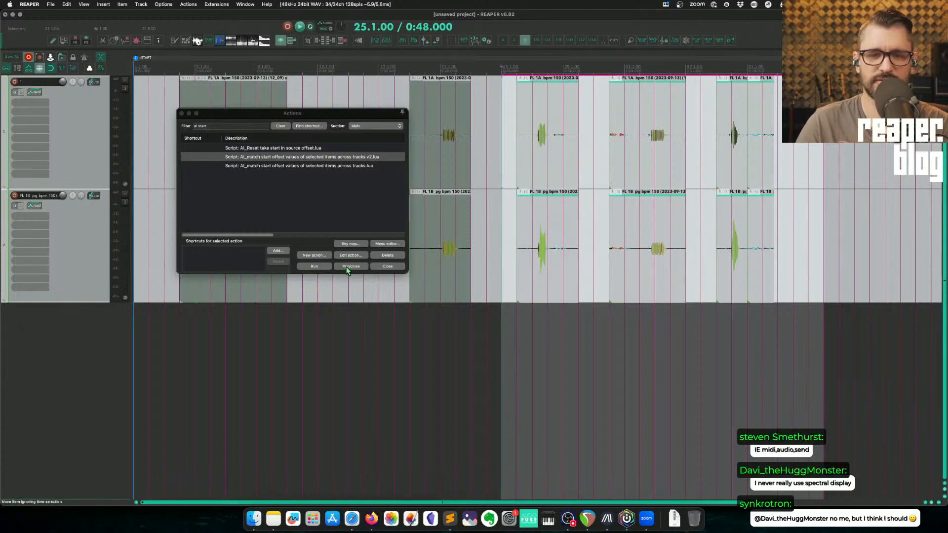
# Run the v2 start offset script on all selected items after bar 25, and check the lower bar 28 item's properties
pyautogui.click(325, 267)
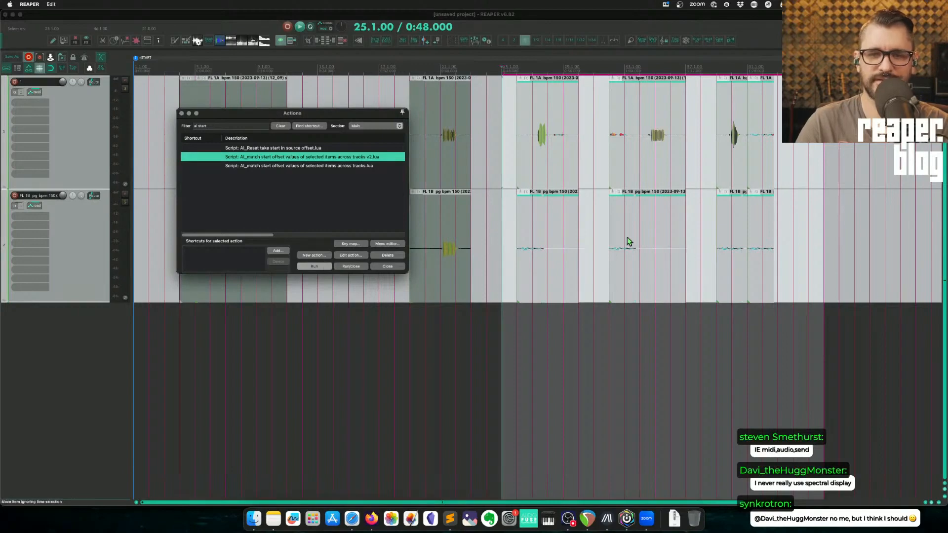
pyautogui.doubleClick(545, 244)
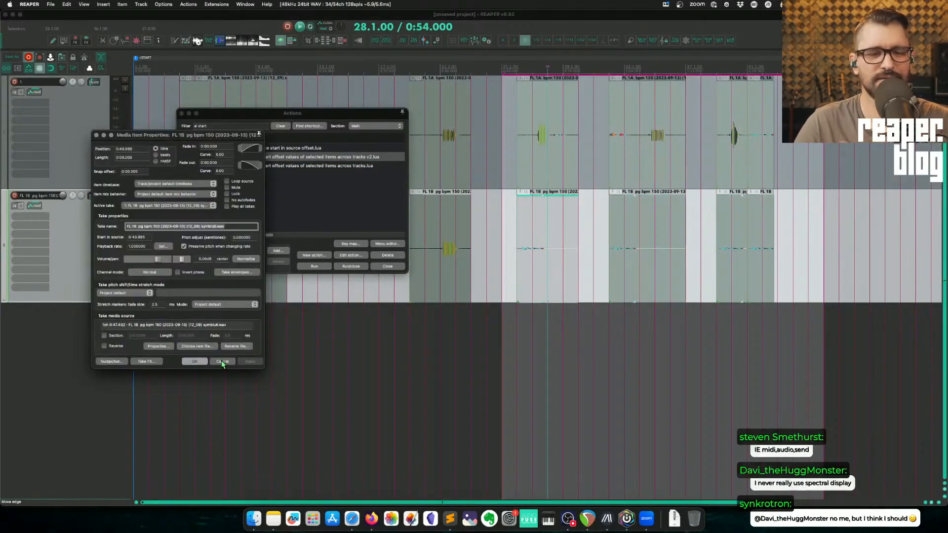
pyautogui.click(222, 360)
pyautogui.click(534, 242)
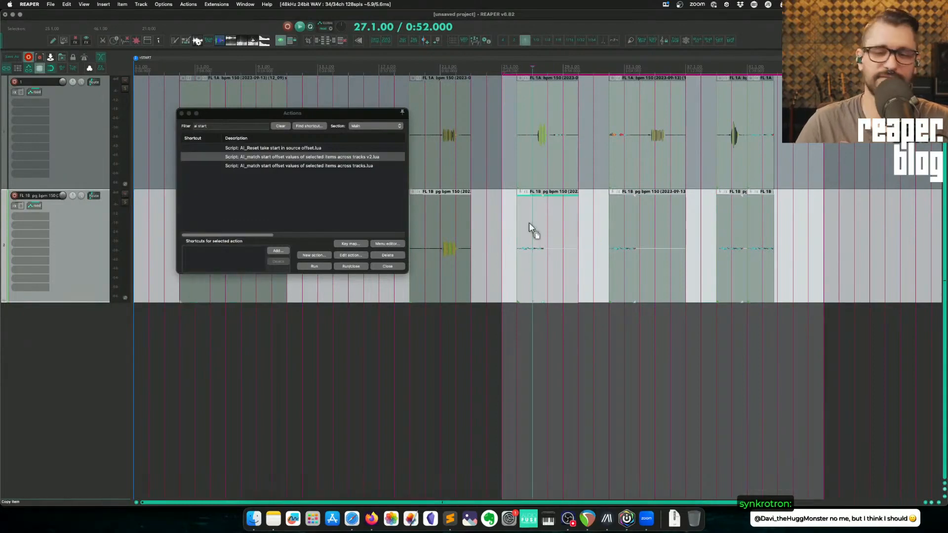
# Undo the last item change, and try AI_Reset take start in source offset.lua on the upper track's items after bar 25, undoing that reset
pyautogui.press('super+z')
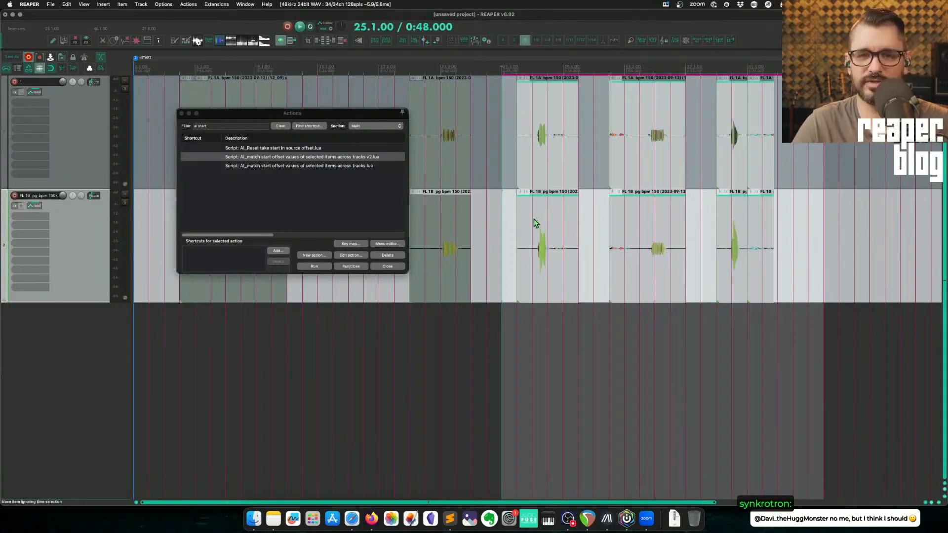
pyautogui.moveTo(511, 127); pyautogui.dragTo(942, 152)
pyautogui.click(259, 148)
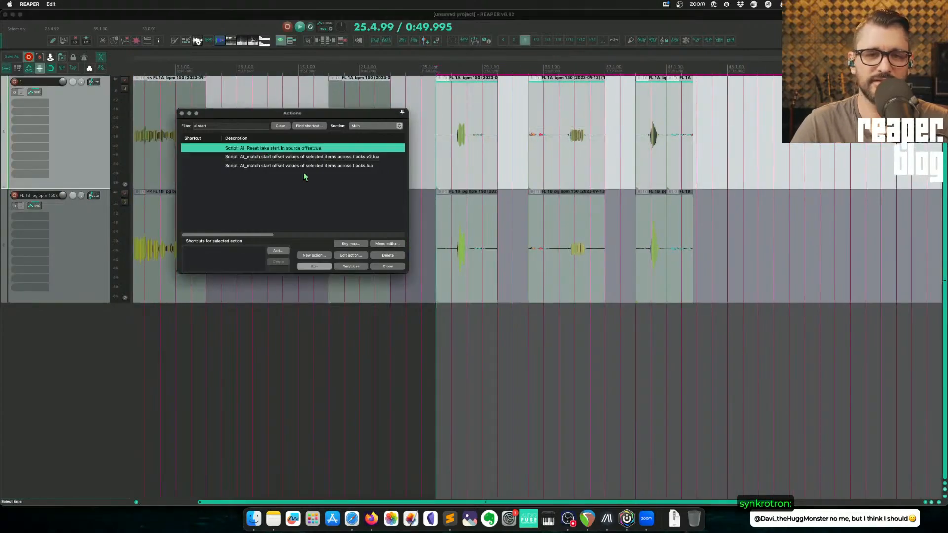
pyautogui.click(316, 266)
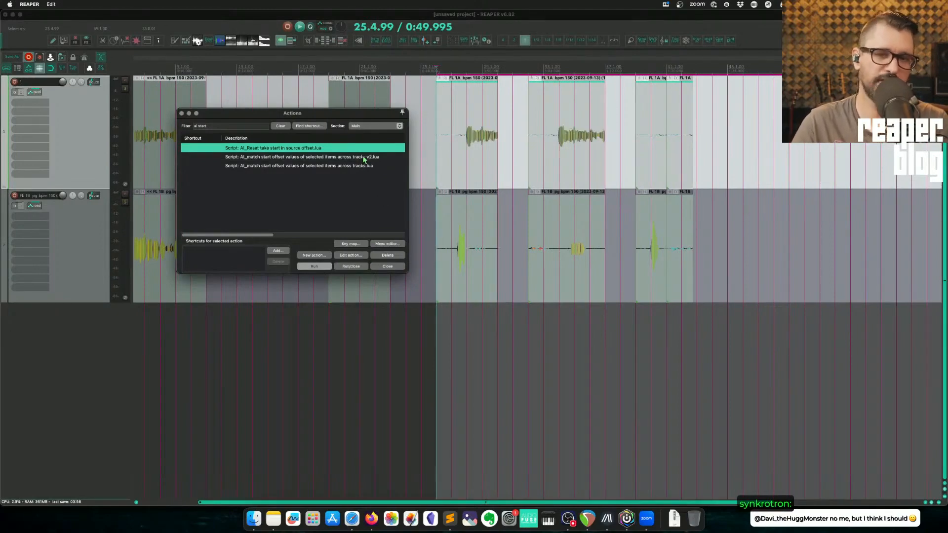
pyautogui.press('super+z')
pyautogui.click(412, 165)
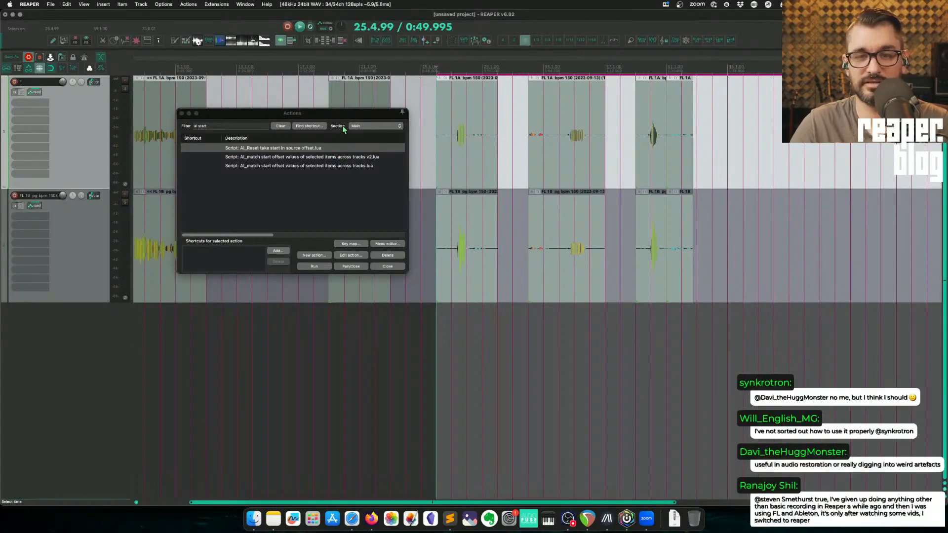
# Move the action list clear of the track items and close it
pyautogui.moveTo(344, 114); pyautogui.dragTo(367, 209)
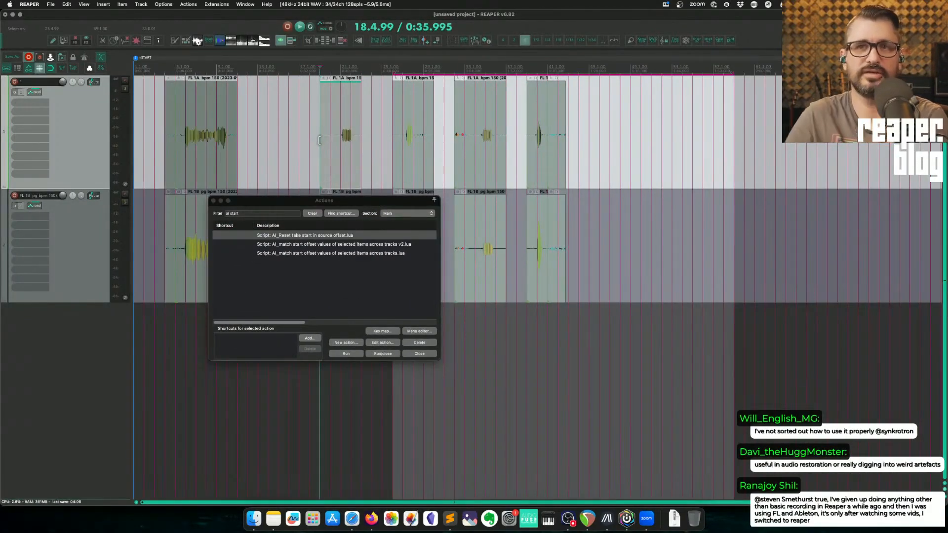
pyautogui.moveTo(315, 204); pyautogui.dragTo(387, 218)
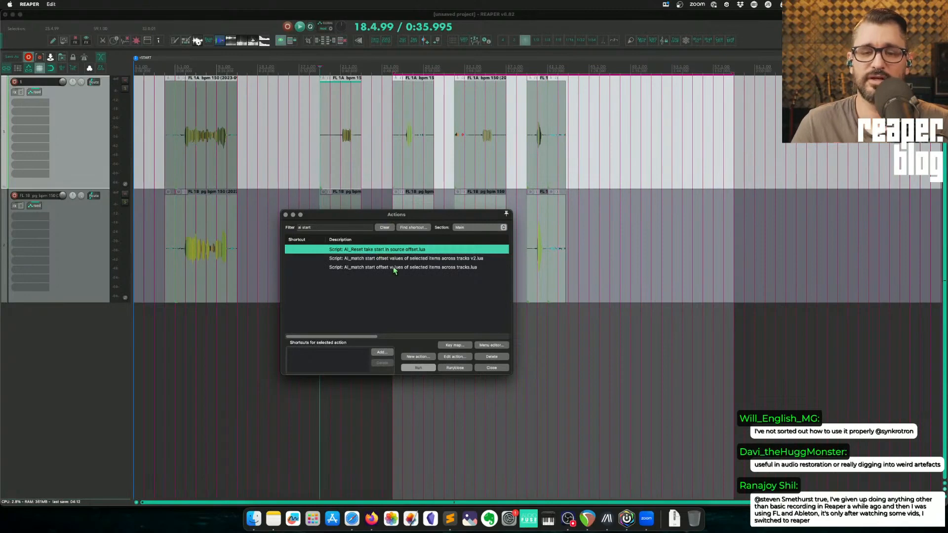
pyautogui.click(459, 261)
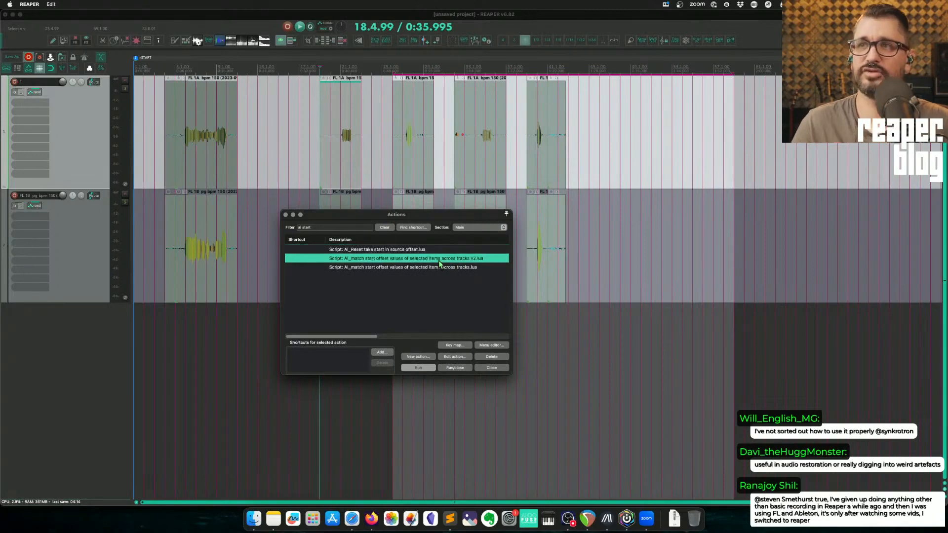
pyautogui.moveTo(412, 216); pyautogui.dragTo(408, 238)
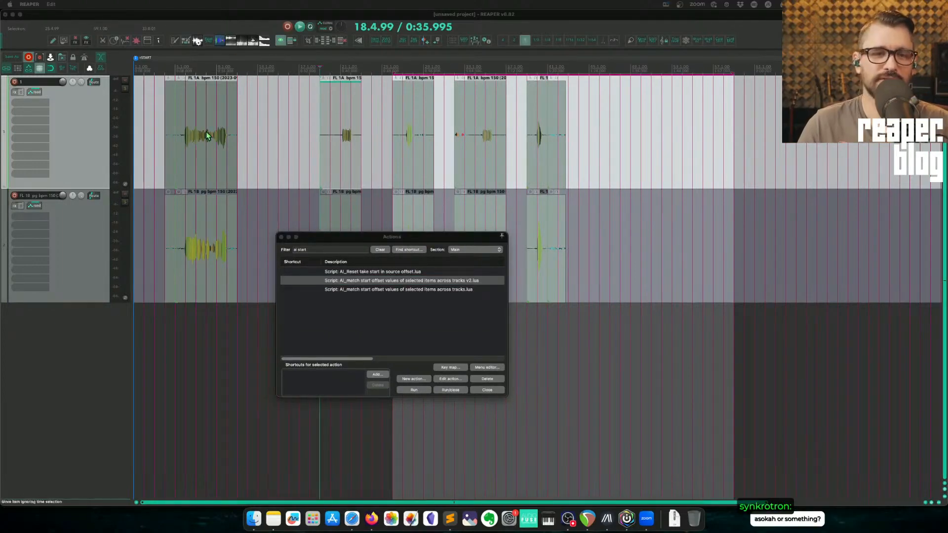
pyautogui.click(327, 237)
pyautogui.click(281, 237)
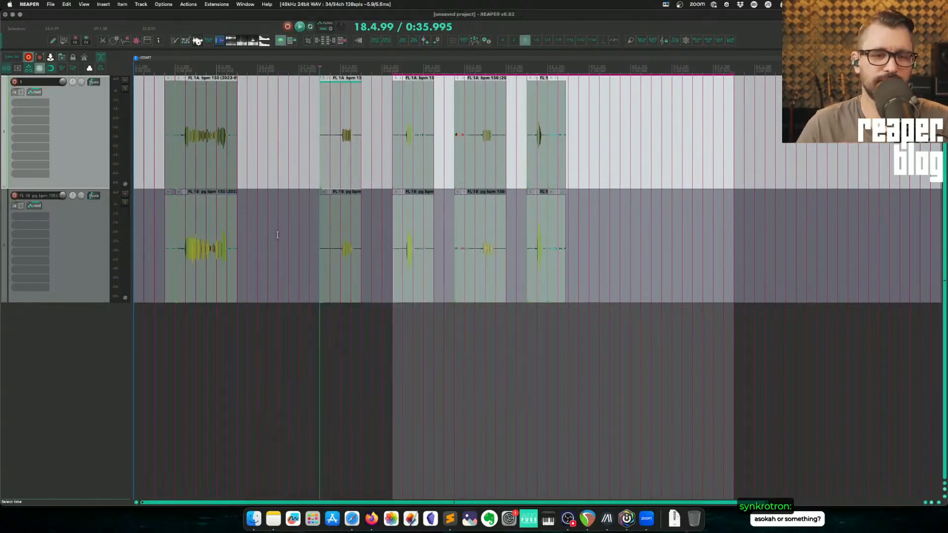
# Select the upper item around bar 6, open the Peaks Display Settings, and set the display mode to Peaks
pyautogui.click(198, 170)
pyautogui.scroll(6, 230, 181)
pyautogui.scroll(2, 376, 185)
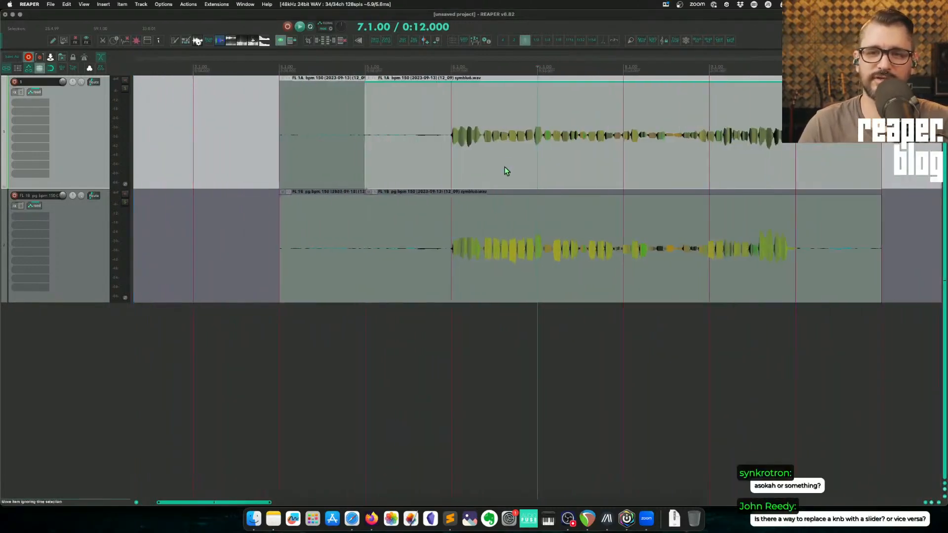
pyautogui.click(454, 161)
pyautogui.hscroll(4, 454, 163)
pyautogui.click(89, 4)
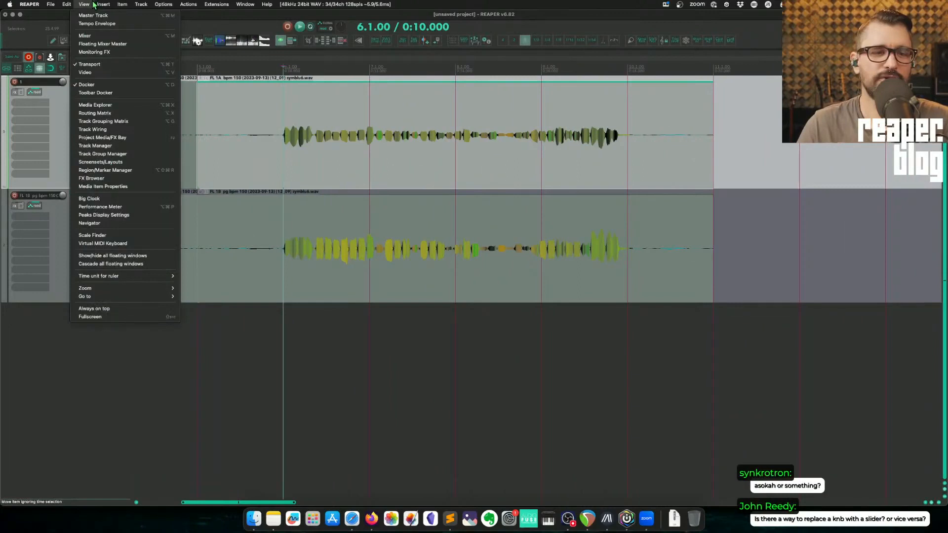
pyautogui.click(131, 215)
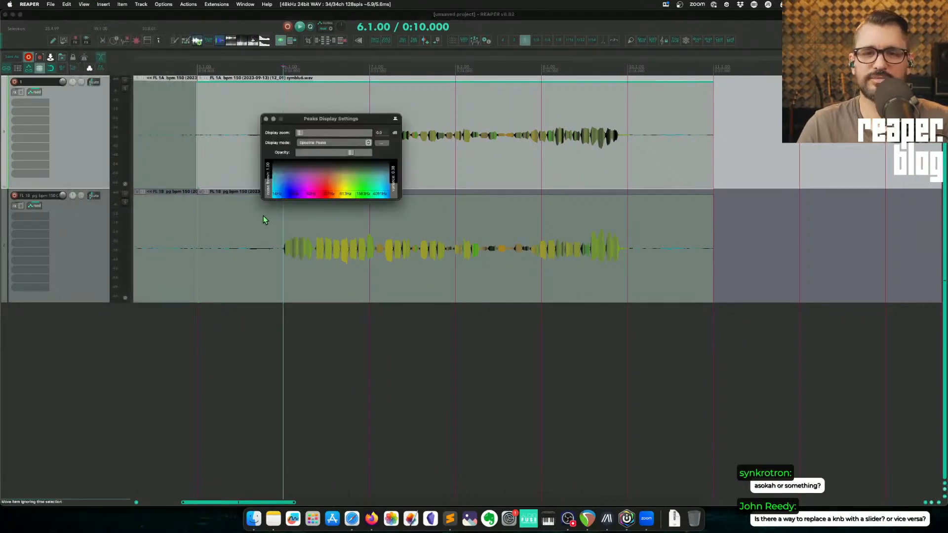
pyautogui.click(312, 143)
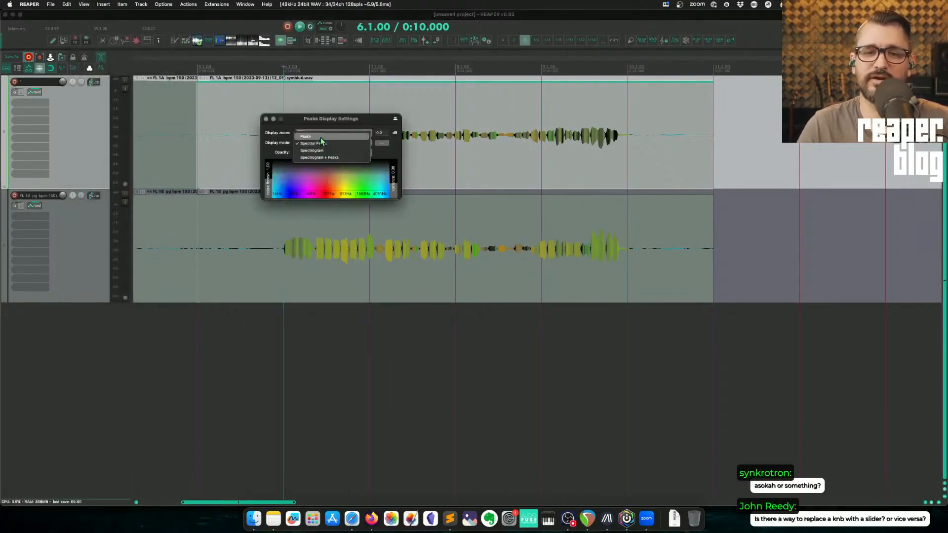
pyautogui.click(321, 138)
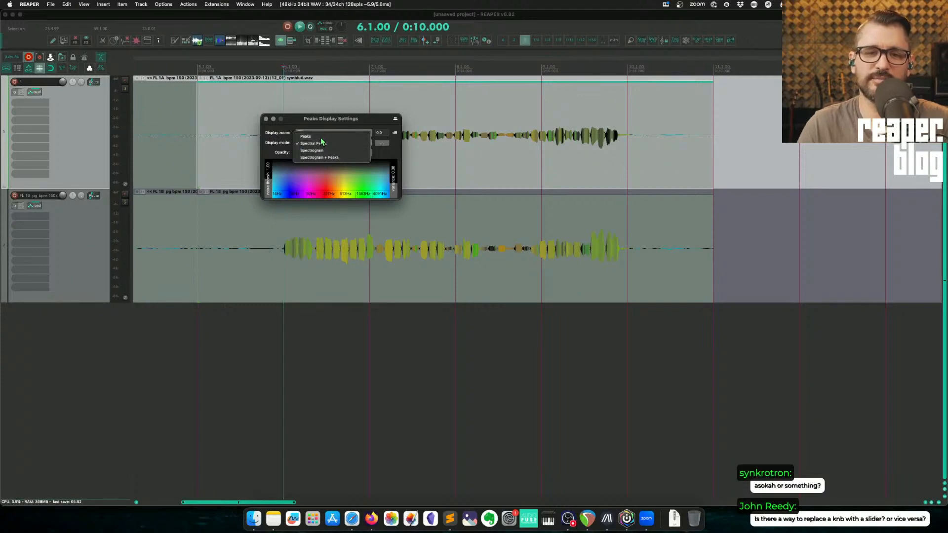
pyautogui.moveTo(325, 174); pyautogui.dragTo(362, 168)
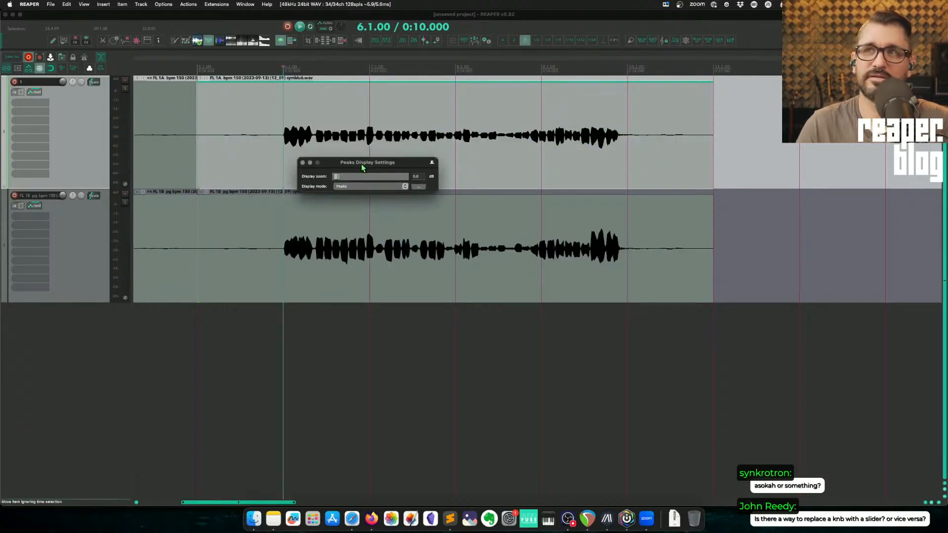
# Set the display mode to Spectral Peaks and move the settings window away from the waveforms
pyautogui.click(351, 186)
pyautogui.click(363, 195)
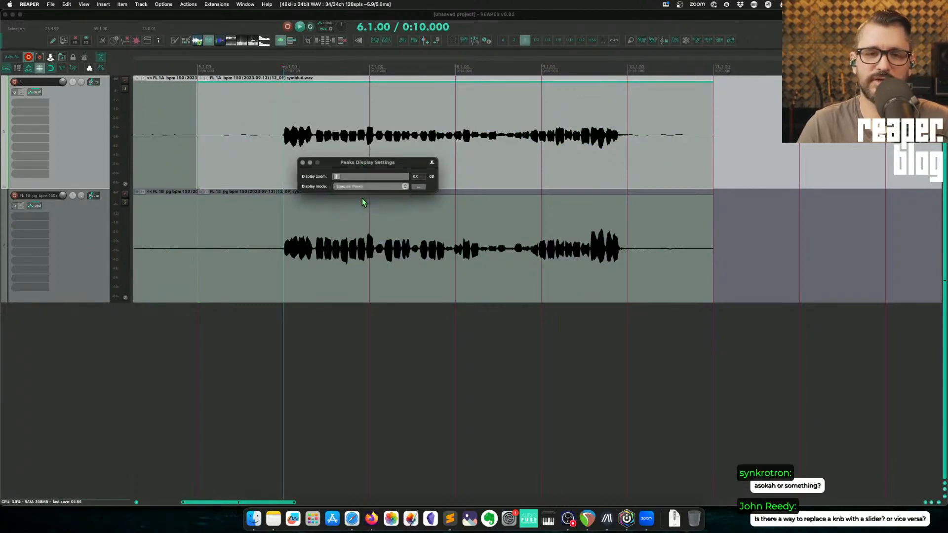
pyautogui.moveTo(344, 163); pyautogui.dragTo(140, 98)
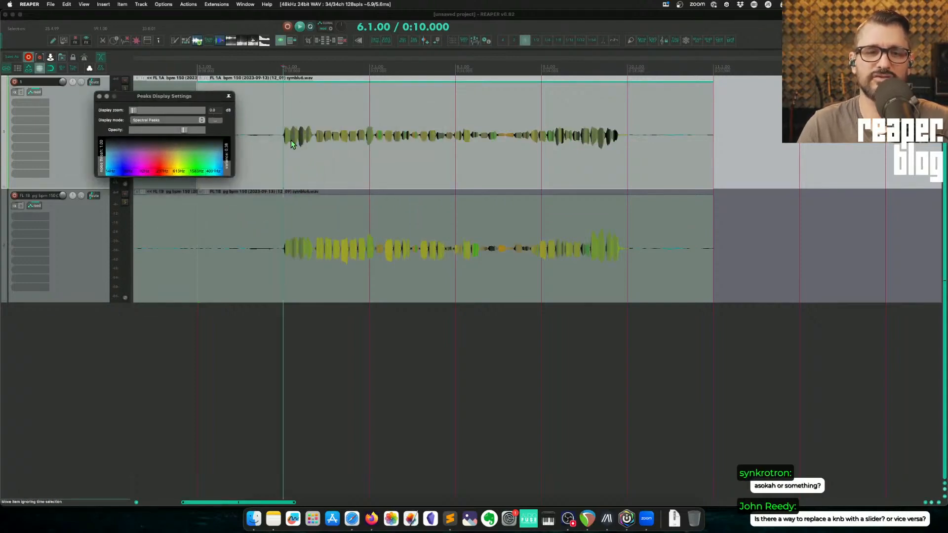
# Try a shifted hue range and noise threshold for the spectral peaks, and restore the default colours
pyautogui.moveTo(161, 156); pyautogui.dragTo(180, 162)
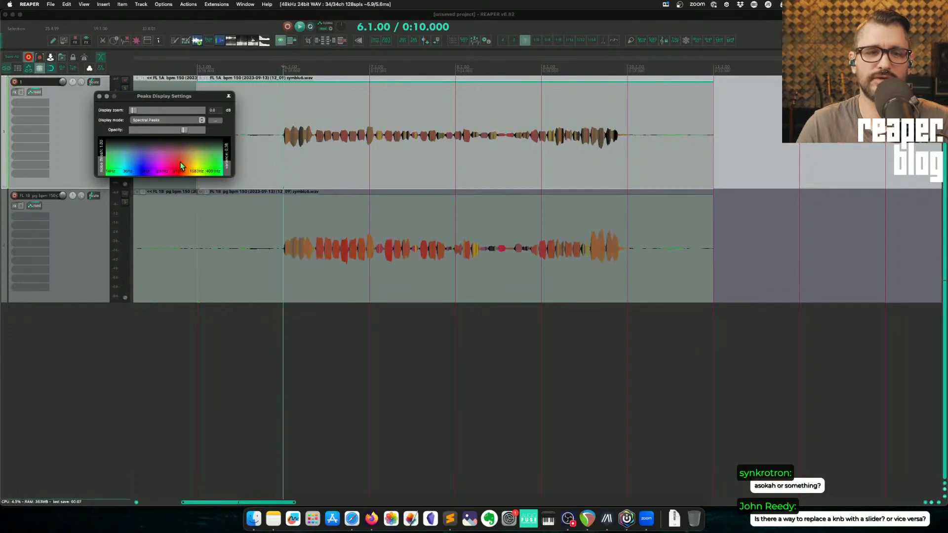
pyautogui.moveTo(102, 175); pyautogui.dragTo(108, 157)
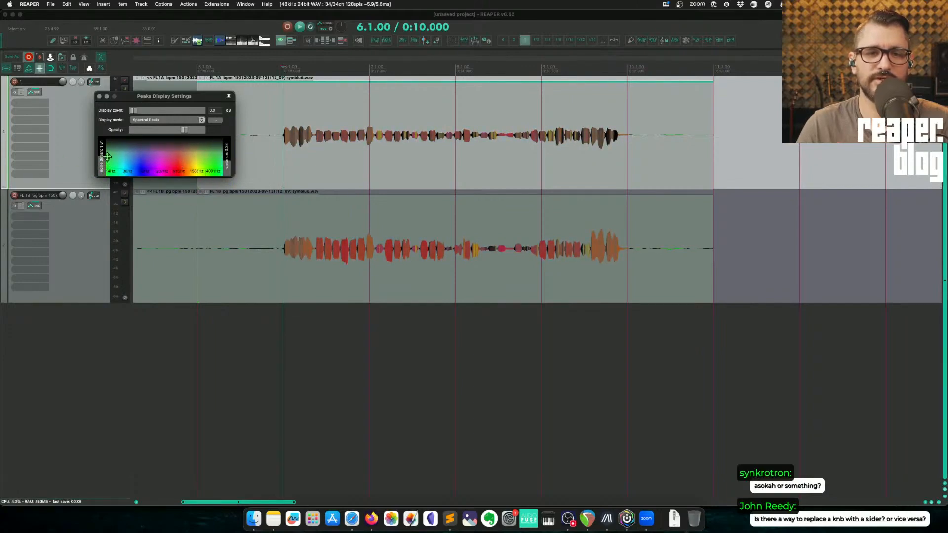
pyautogui.rightClick(218, 150)
pyautogui.click(242, 170)
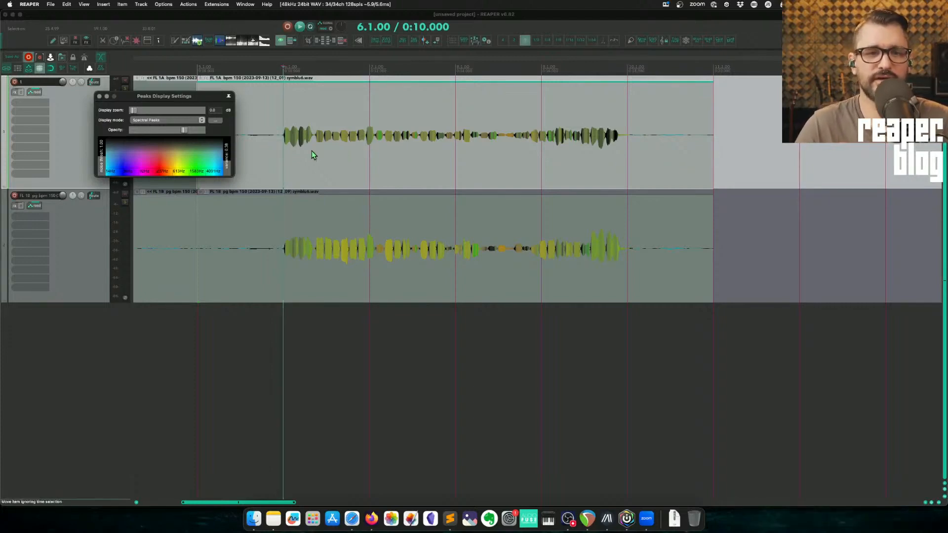
# Set the display mode to Spectrogram, shift its colour range, and set the curve to 1.0
pyautogui.click(185, 120)
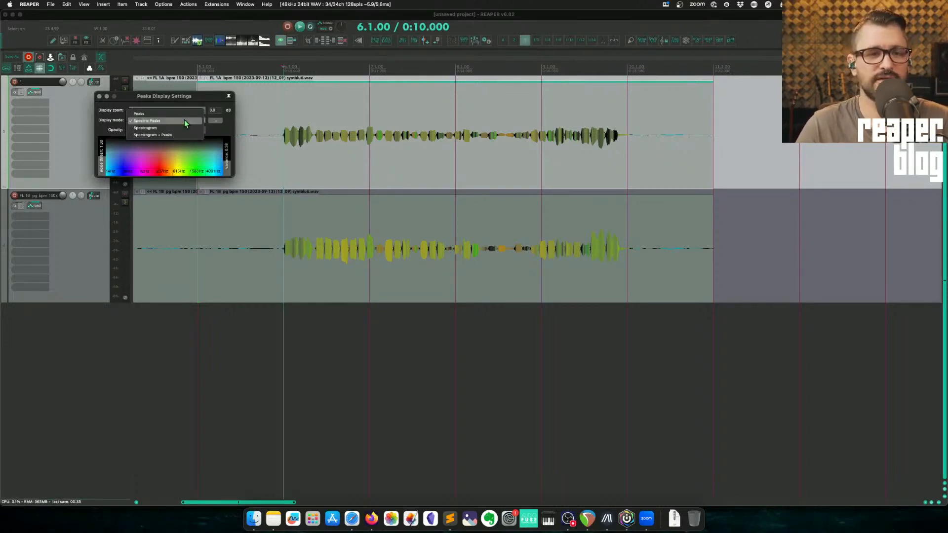
pyautogui.click(183, 128)
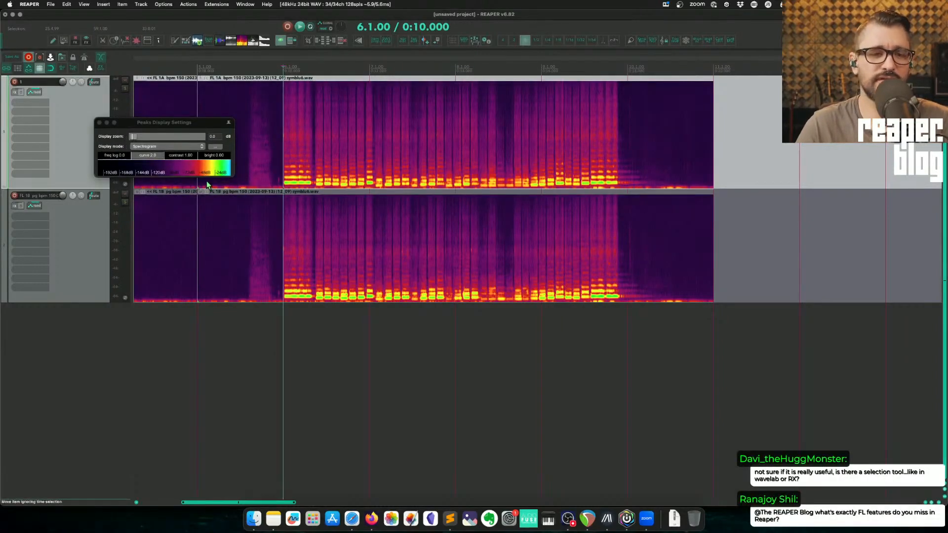
pyautogui.moveTo(200, 173)
pyautogui.mouseDown()
pyautogui.moveTo(216, 176)
pyautogui.moveTo(101, 174)
pyautogui.moveTo(206, 171)
pyautogui.mouseUp()
pyautogui.moveTo(148, 155); pyautogui.dragTo(146, 158)
# Try the Spectrogram + Peaks display mode, and return to Spectrogram
pyautogui.click(178, 146)
pyautogui.click(191, 155)
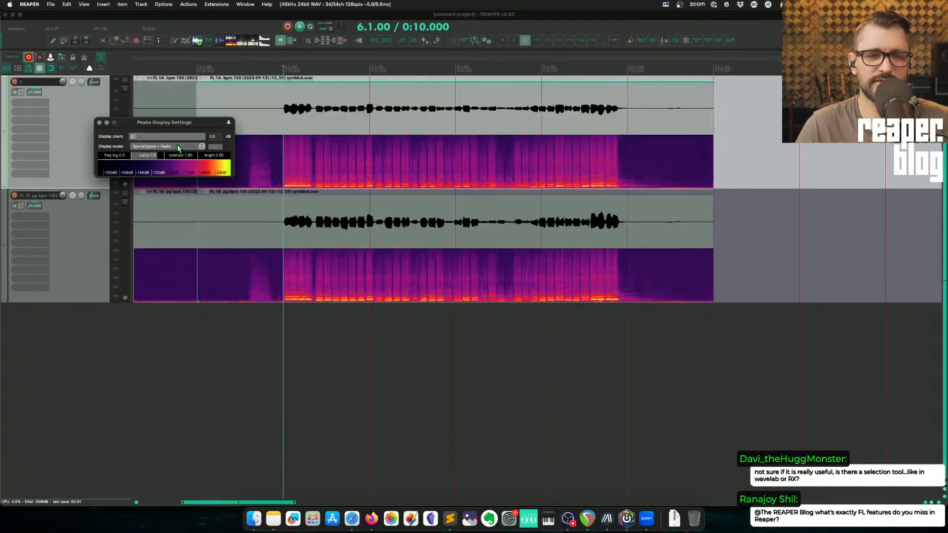
pyautogui.click(178, 146)
pyautogui.click(176, 140)
# Try higher contrast and brightness for the spectrogram, and reset its display settings to defaults
pyautogui.moveTo(181, 155); pyautogui.dragTo(217, 159)
pyautogui.rightClick(191, 163)
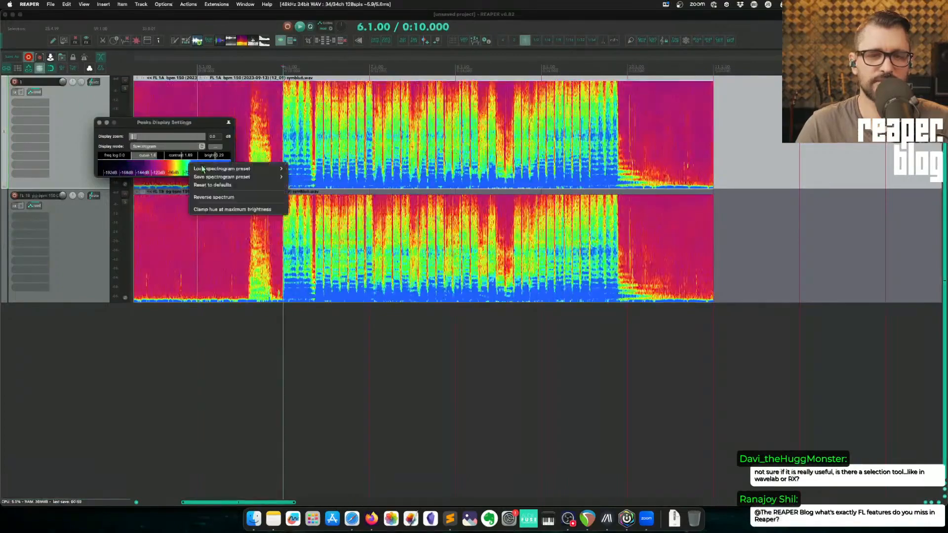
pyautogui.click(227, 187)
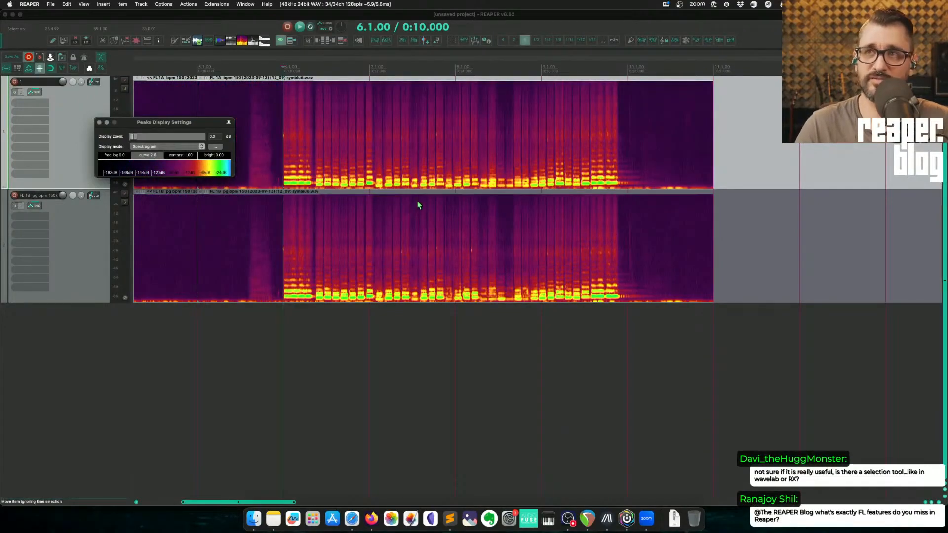
# Make the upper track taller, select the time from bar 6 to 7, and add a spectral edit to its item
pyautogui.moveTo(24, 189); pyautogui.dragTo(25, 278)
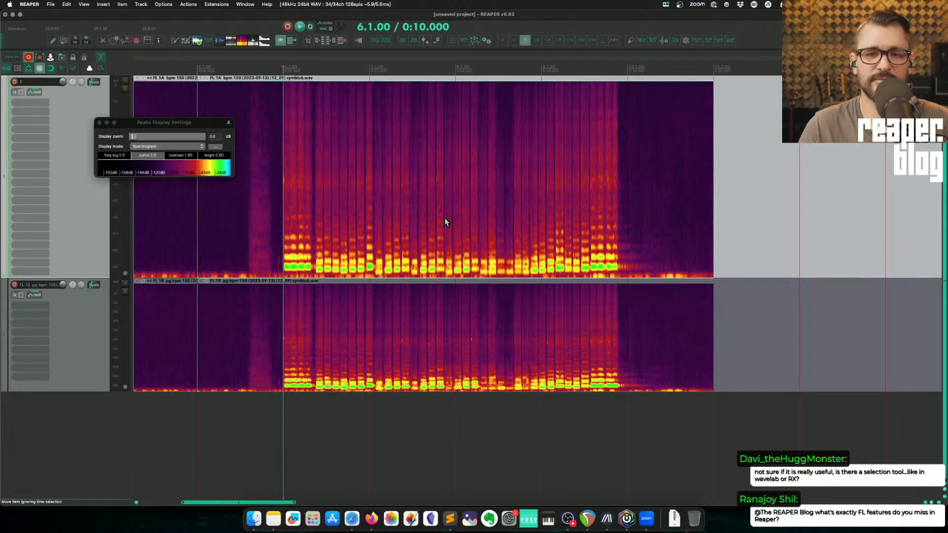
pyautogui.moveTo(283, 115); pyautogui.dragTo(382, 205)
pyautogui.rightClick(342, 164)
pyautogui.rightClick(270, 101)
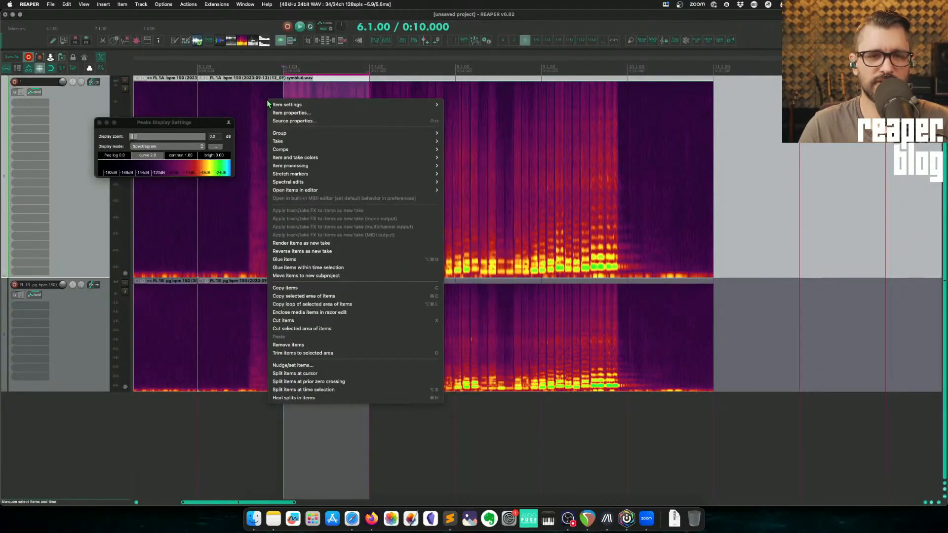
pyautogui.moveTo(366, 182)
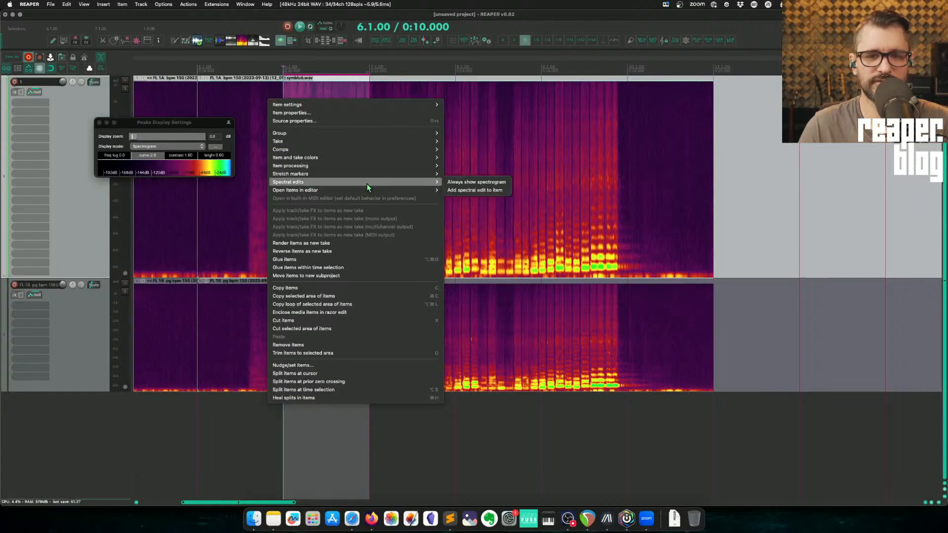
pyautogui.click(466, 191)
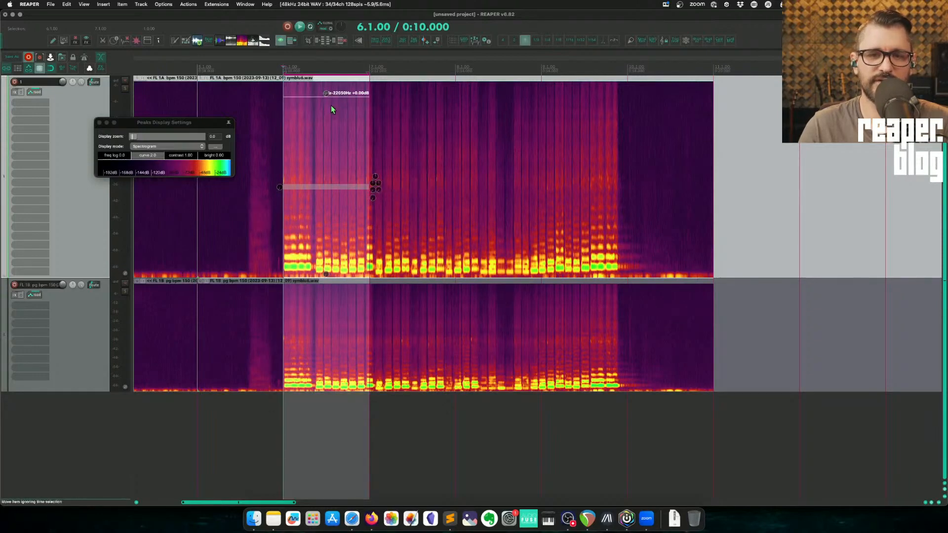
# Limit the spectral edit to about 7.3–19.7 kHz, and try a gain of about -11.5 dB and a boost of about 5 dB
pyautogui.moveTo(331, 105); pyautogui.dragTo(339, 184)
pyautogui.moveTo(339, 226); pyautogui.dragTo(376, 180)
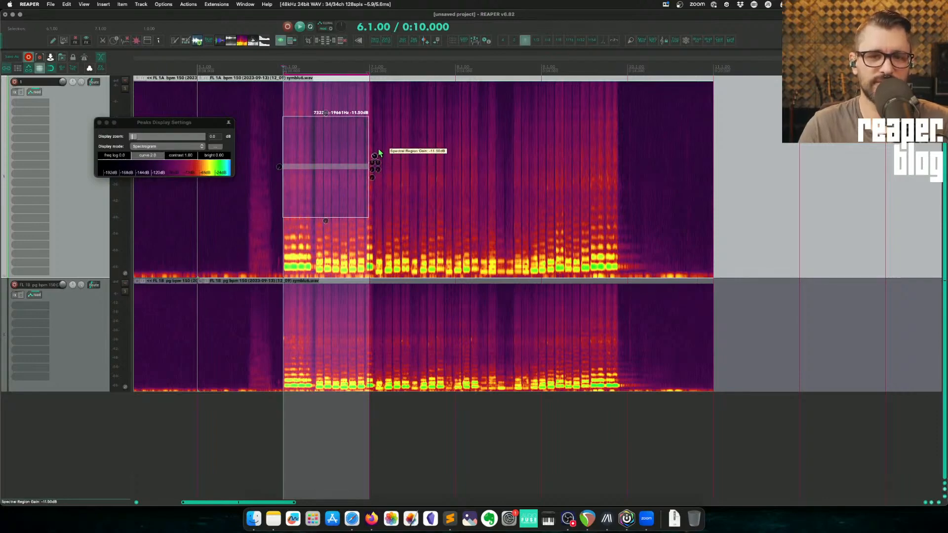
pyautogui.doubleClick(375, 155)
pyautogui.moveTo(374, 156)
pyautogui.mouseDown()
pyautogui.moveTo(378, 132)
pyautogui.moveTo(376, 149)
pyautogui.mouseUp()
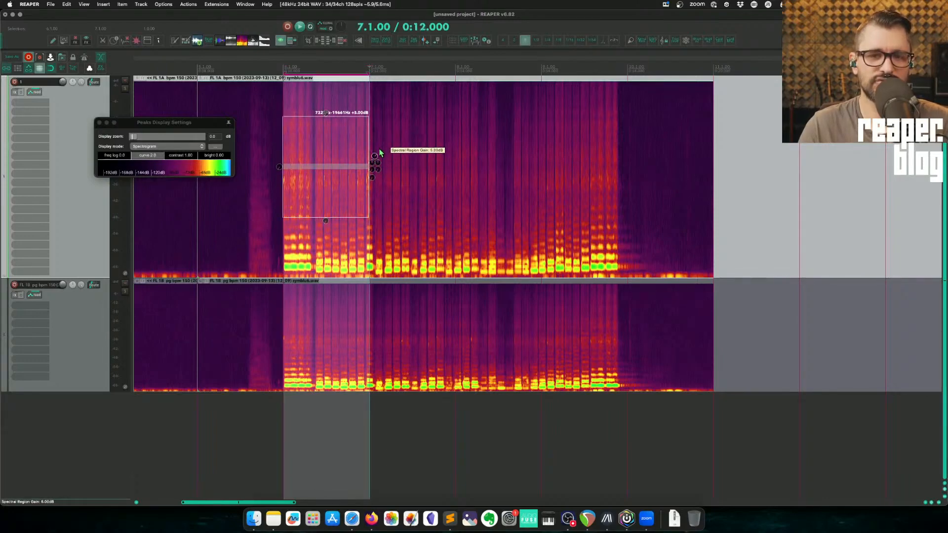
# Resize and move the spectral edit to about 6.5–10.5 kHz just after bar 6, and set its gain to -16 dB
pyautogui.moveTo(337, 212); pyautogui.dragTo(387, 201)
pyautogui.doubleClick(411, 198)
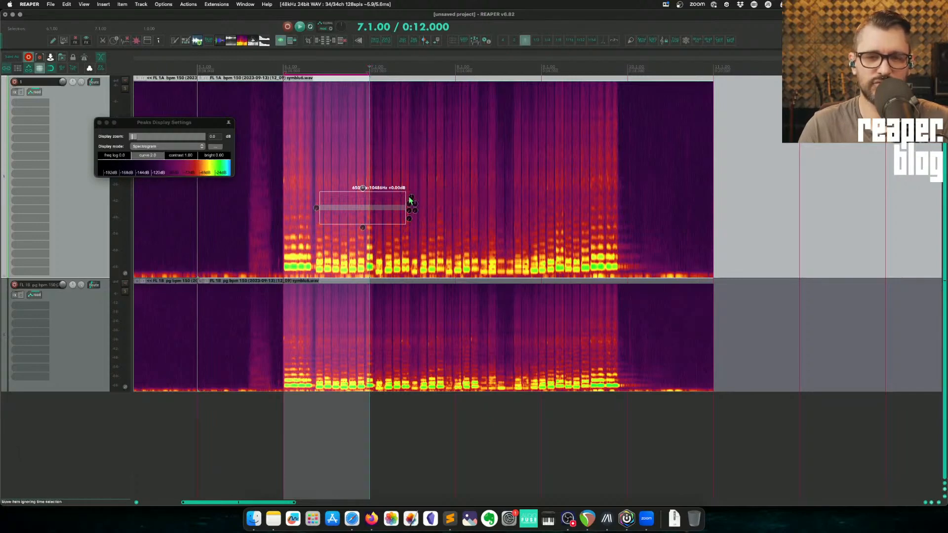
pyautogui.moveTo(414, 197); pyautogui.dragTo(414, 220)
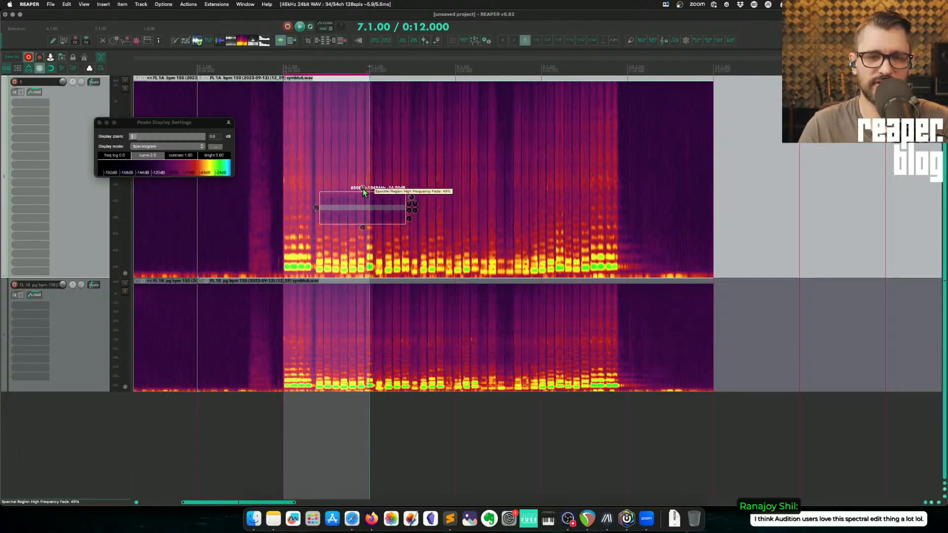
# Raise the spectral edit's upper frequency limit to about 17 kHz, and clear the time selection
pyautogui.moveTo(365, 188); pyautogui.dragTo(325, 142)
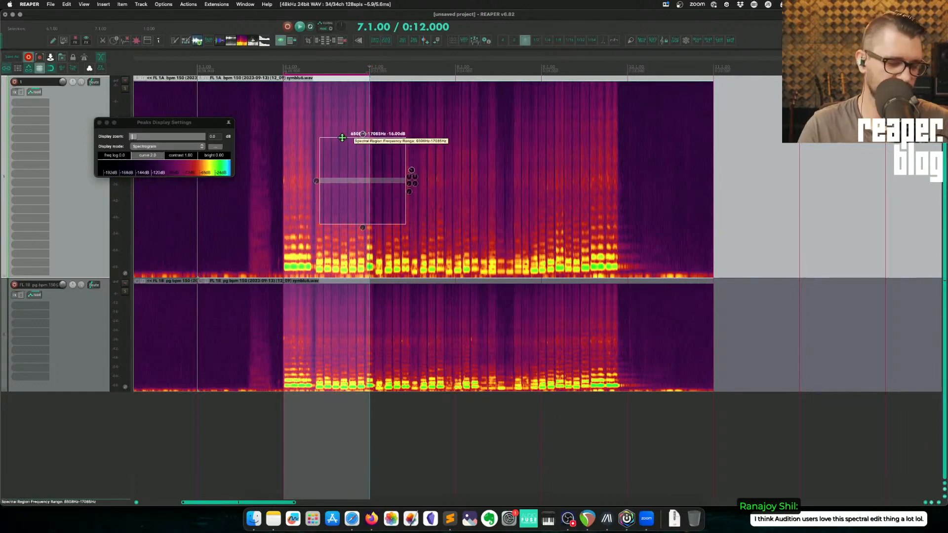
pyautogui.press('Escape')
pyautogui.moveTo(347, 161); pyautogui.dragTo(363, 156)
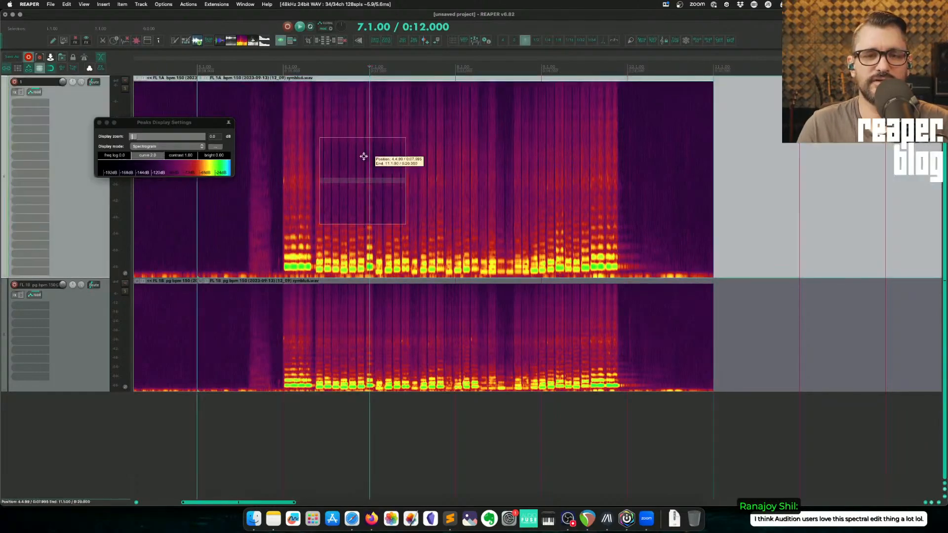
# Move the spectral edit to just after bar 7 and limit it to about 8–18 kHz
pyautogui.click(386, 179)
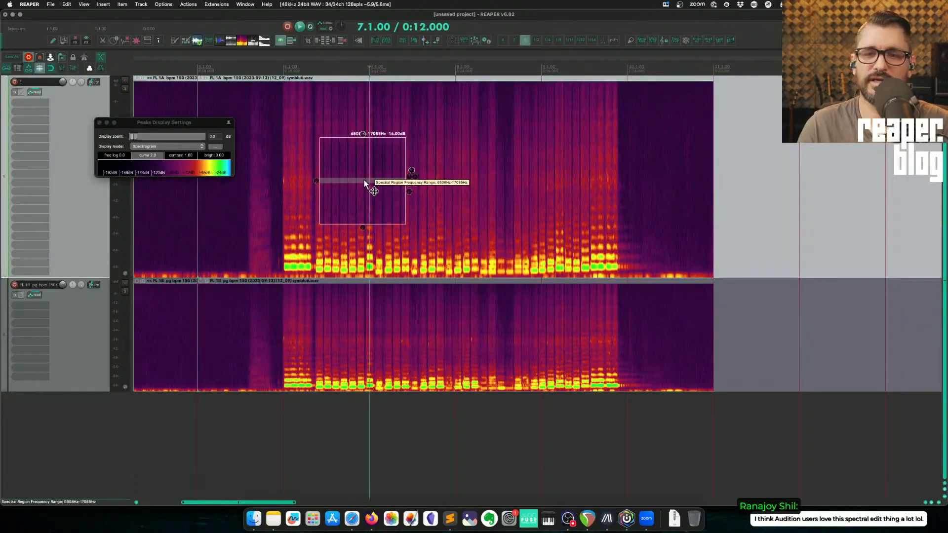
pyautogui.moveTo(363, 180); pyautogui.dragTo(444, 176)
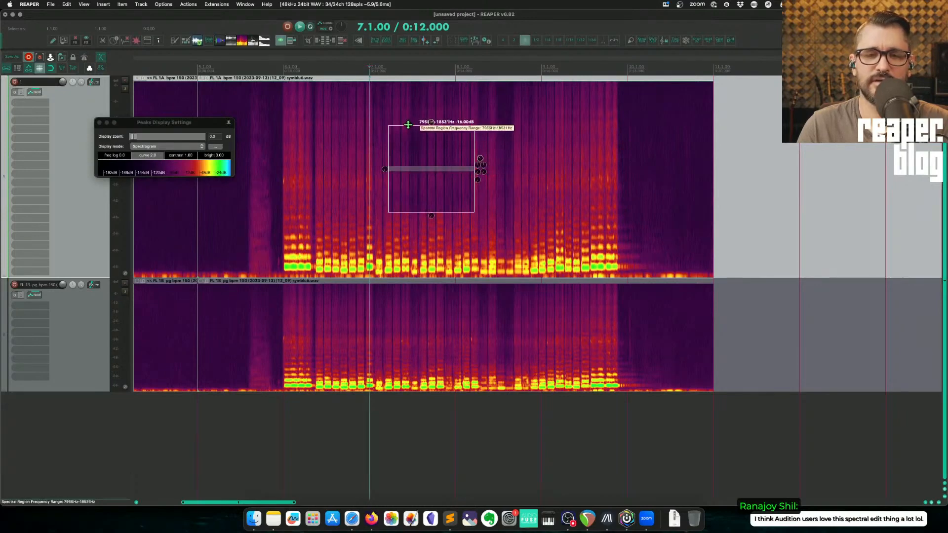
pyautogui.moveTo(408, 124); pyautogui.dragTo(415, 130)
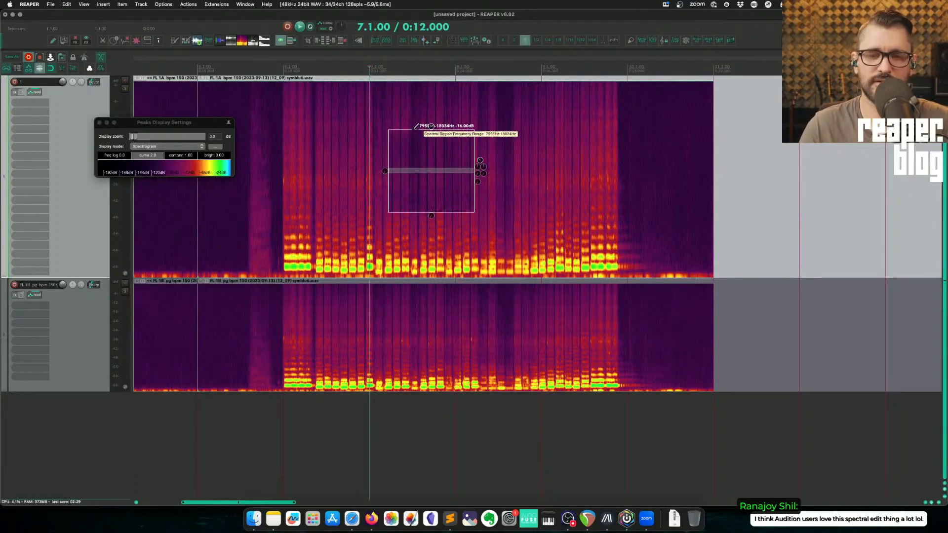
# Redraw the spectral edit's upper and lower edges freehand, undoing the first curve, and cut its corners into an irregular polygon
pyautogui.moveTo(415, 126)
pyautogui.mouseDown()
pyautogui.moveTo(388, 141)
pyautogui.moveTo(395, 181)
pyautogui.moveTo(417, 204)
pyautogui.moveTo(390, 195)
pyautogui.moveTo(387, 185)
pyautogui.moveTo(447, 210)
pyautogui.moveTo(472, 189)
pyautogui.moveTo(477, 166)
pyautogui.mouseUp()
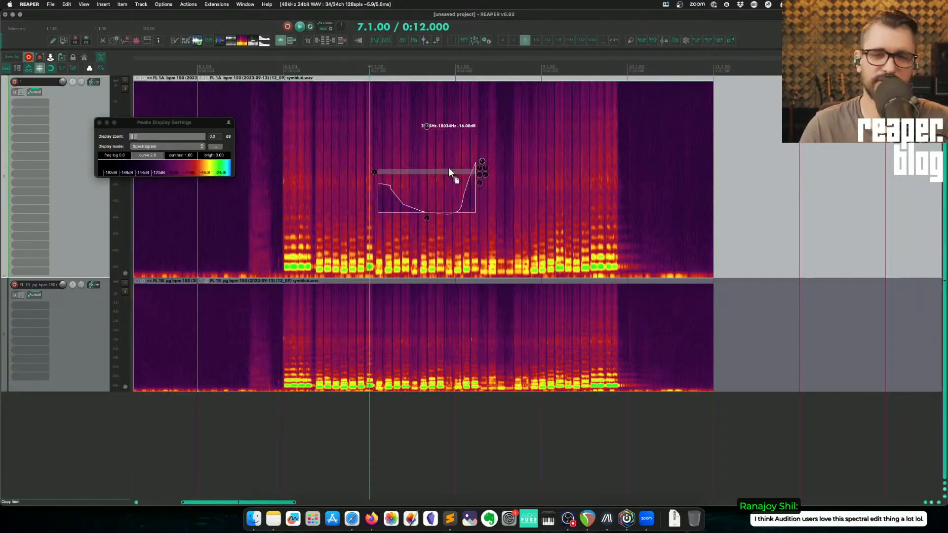
pyautogui.press('super+z')
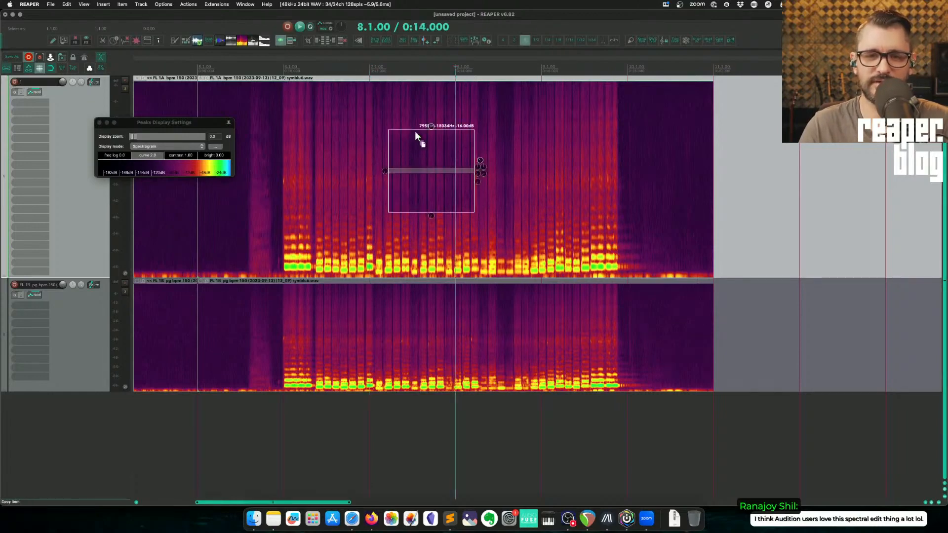
pyautogui.moveTo(412, 131); pyautogui.dragTo(390, 147)
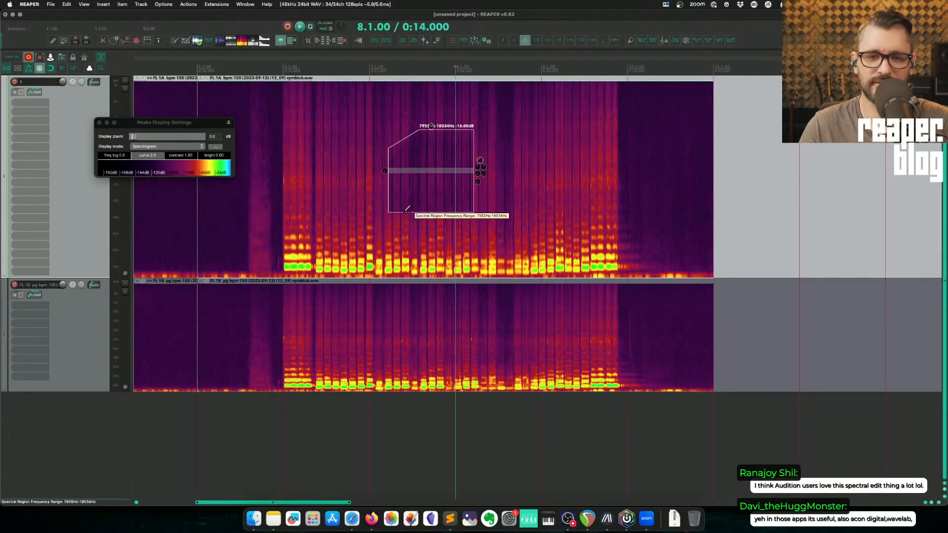
pyautogui.moveTo(399, 213); pyautogui.dragTo(389, 192)
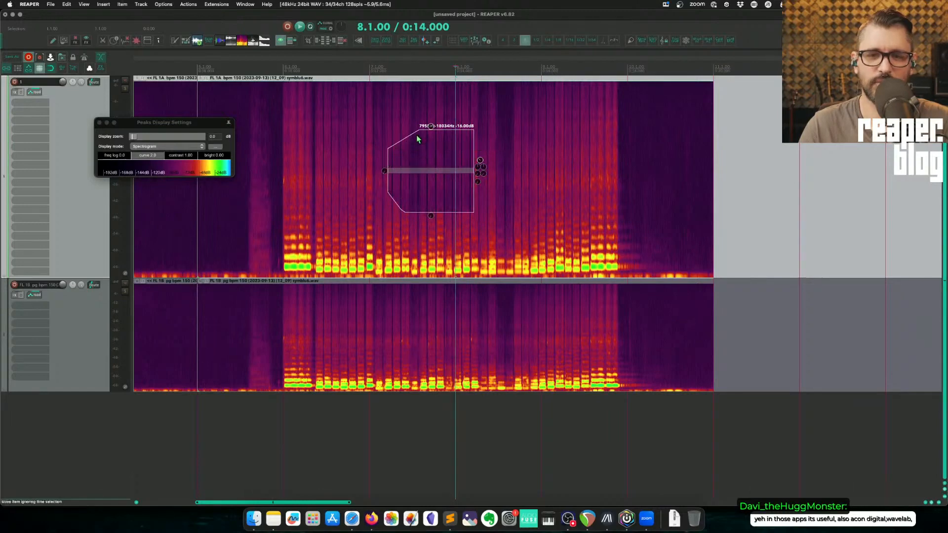
pyautogui.moveTo(417, 136)
pyautogui.mouseDown()
pyautogui.moveTo(467, 138)
pyautogui.moveTo(474, 150)
pyautogui.mouseUp()
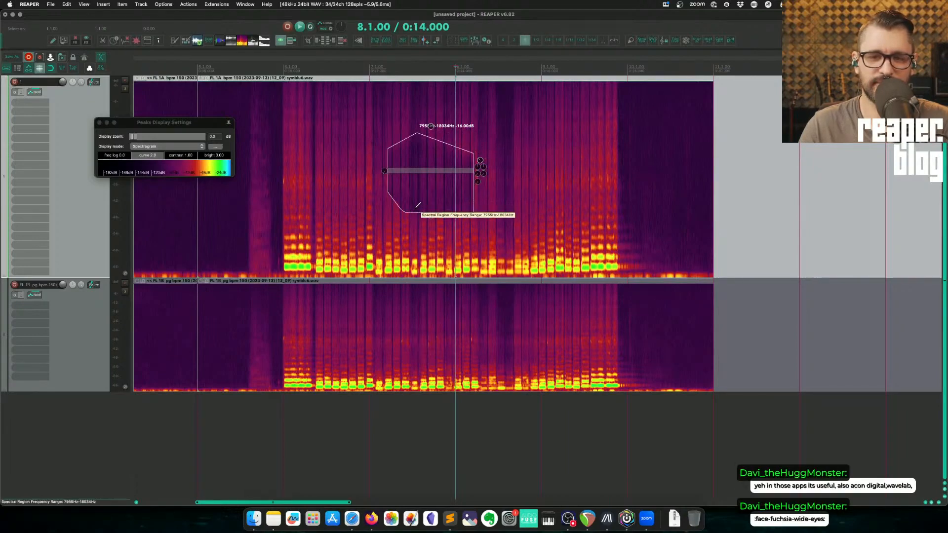
pyautogui.moveTo(417, 204)
pyautogui.mouseDown()
pyautogui.moveTo(462, 196)
pyautogui.moveTo(480, 167)
pyautogui.mouseUp()
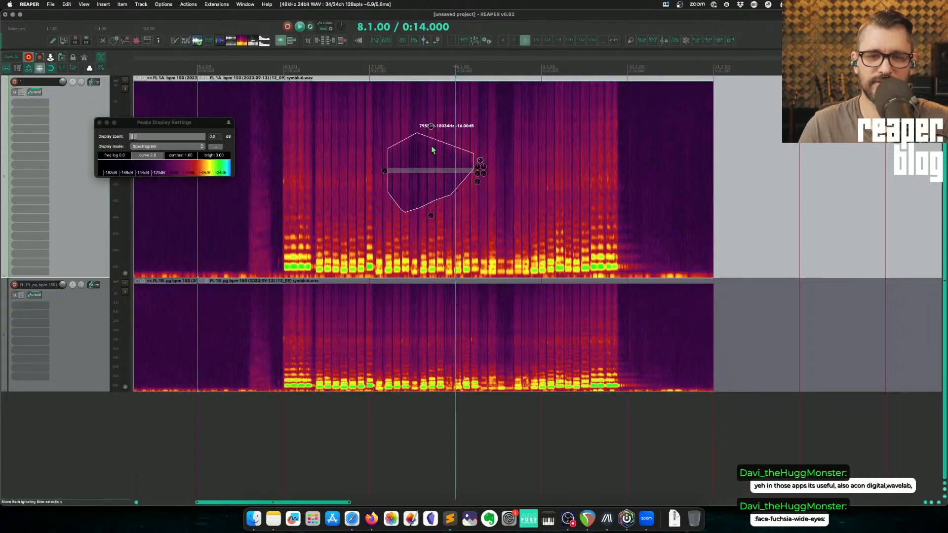
# Try lower limits of about 12.2 kHz and 7.6 kHz on the polygonal spectral edit, and move it to about 5–16.4 kHz around bar 7
pyautogui.moveTo(418, 134); pyautogui.dragTo(358, 154)
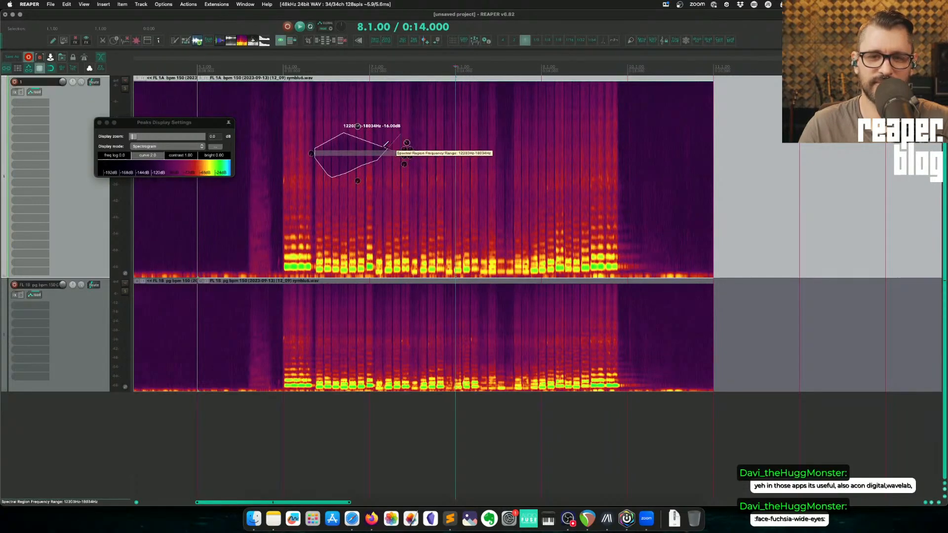
pyautogui.moveTo(360, 153); pyautogui.dragTo(374, 147)
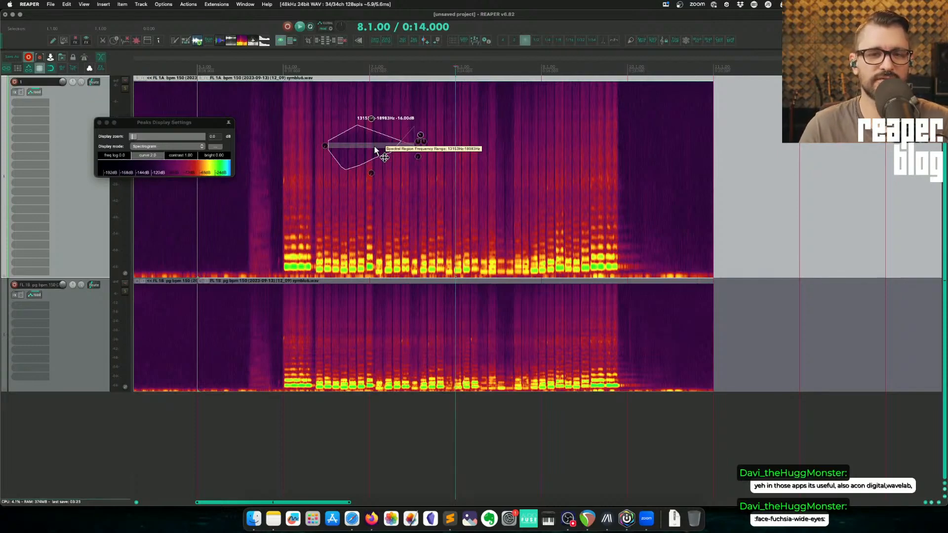
pyautogui.moveTo(374, 146); pyautogui.dragTo(412, 146)
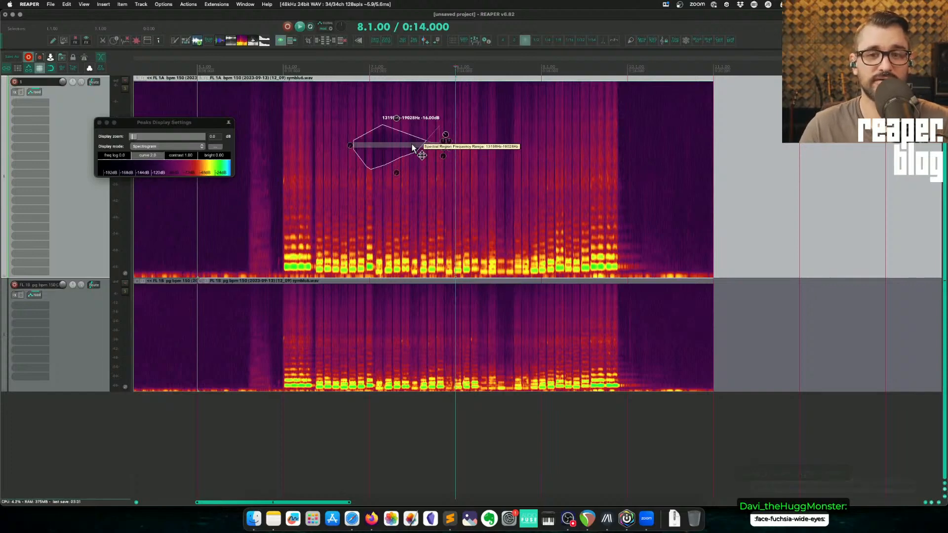
pyautogui.moveTo(380, 169); pyautogui.dragTo(379, 213)
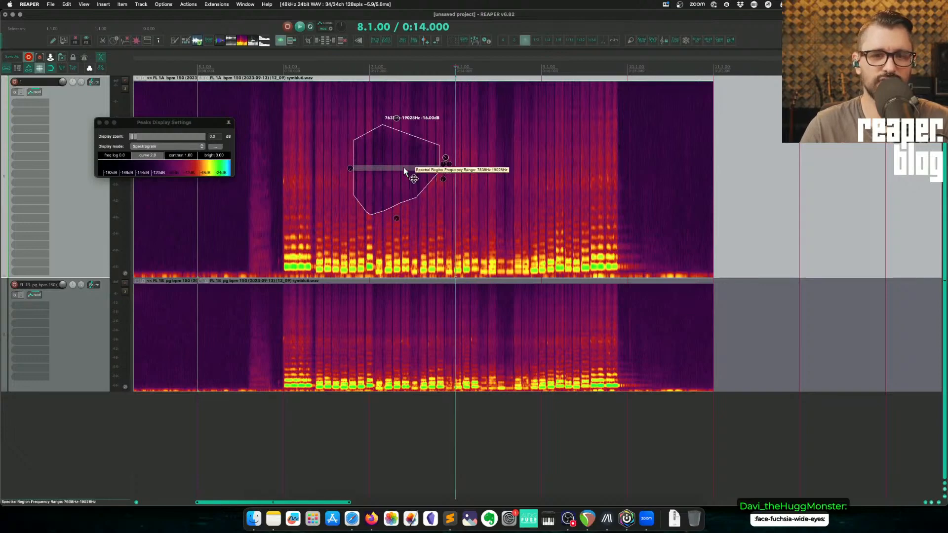
pyautogui.moveTo(404, 167); pyautogui.dragTo(429, 171)
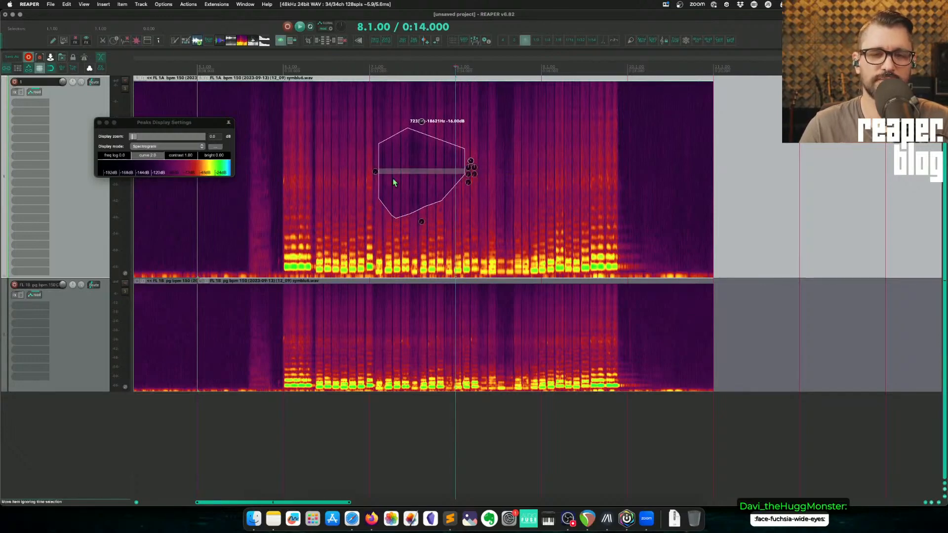
pyautogui.hscroll(-5, 261, 213)
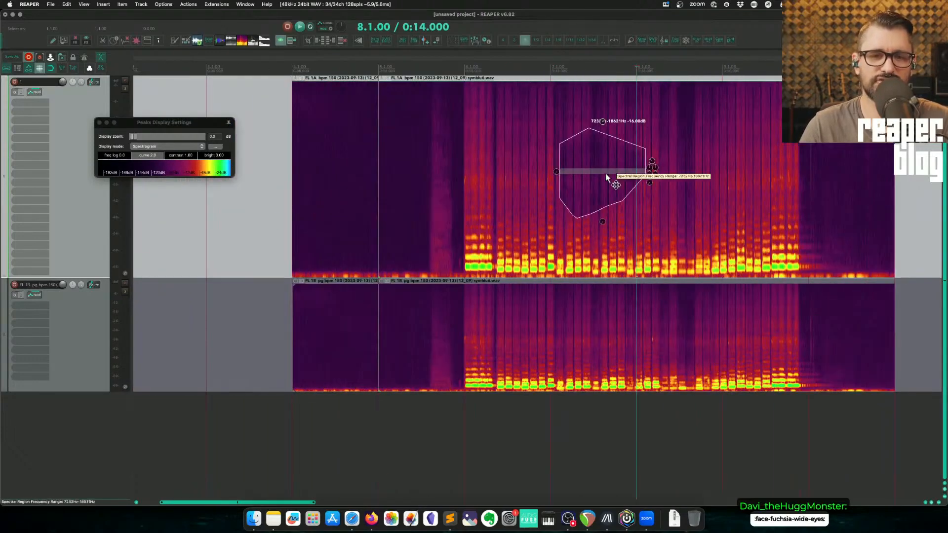
pyautogui.moveTo(609, 170); pyautogui.dragTo(592, 189)
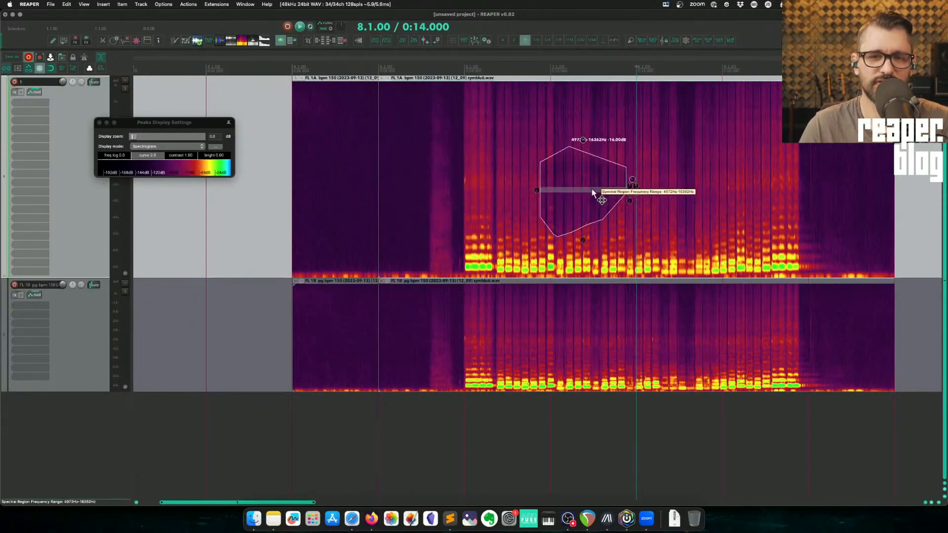
# Delete the polygonal spectral edit and select the time from bar 4 to bar 6
pyautogui.keyDown('alt'); pyautogui.click(592, 190); pyautogui.keyUp('alt')
pyautogui.moveTo(462, 191); pyautogui.dragTo(282, 201)
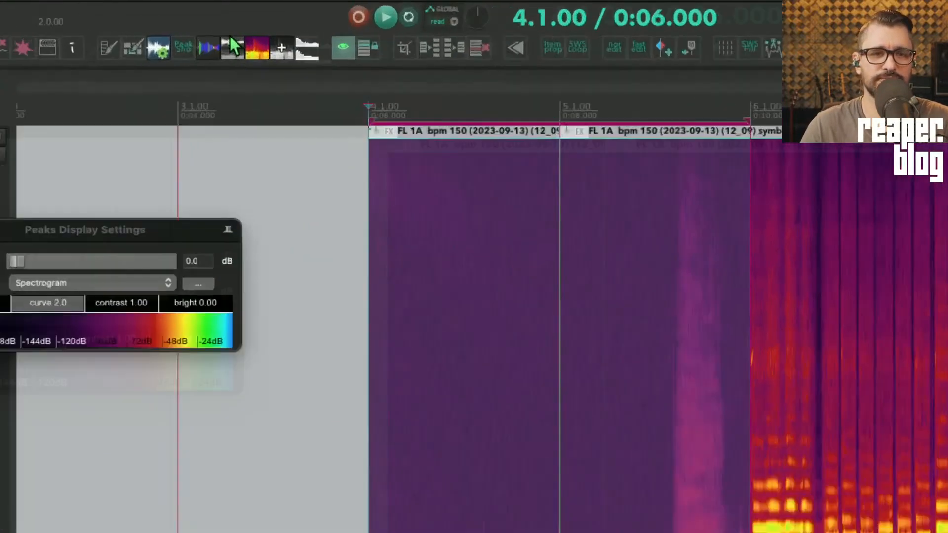
# Switch the peaks display from spectrogram to normal peaks, toggle peaks visibility, show spectral peaks, and return to the spectrogram
pyautogui.click(212, 40)
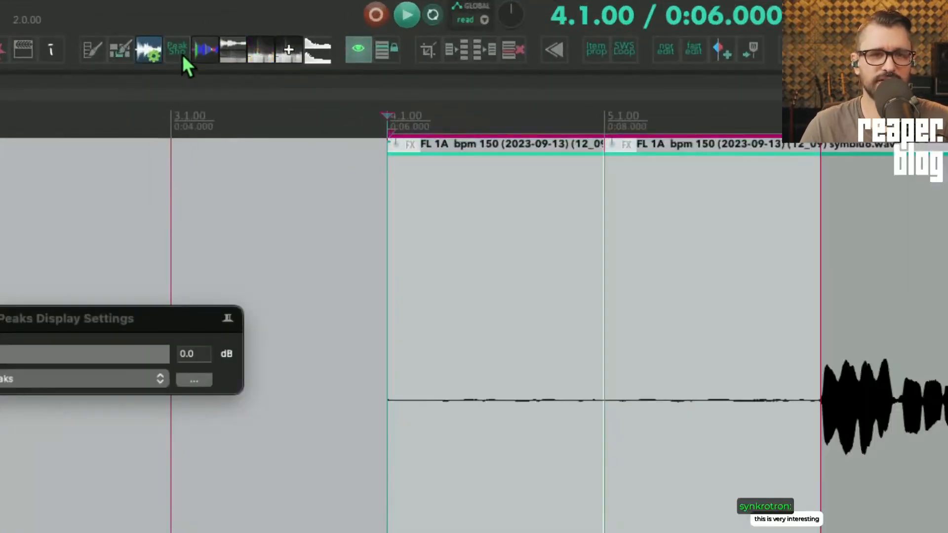
pyautogui.click(153, 45)
pyautogui.click(153, 46)
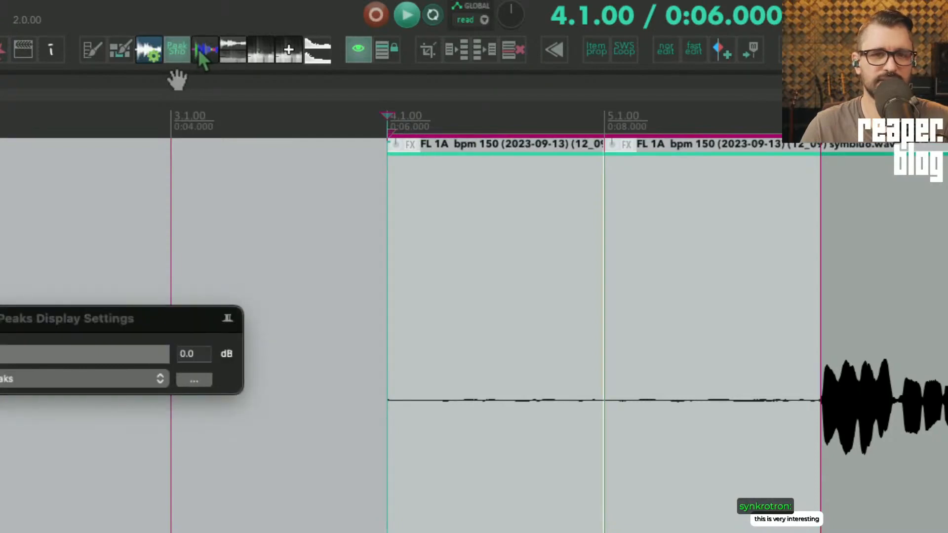
pyautogui.click(202, 52)
pyautogui.click(175, 52)
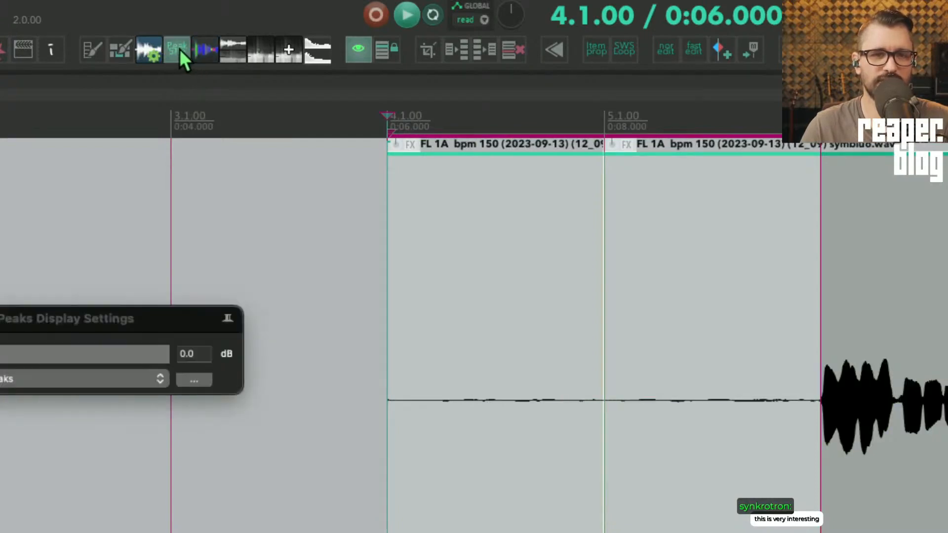
pyautogui.click(202, 56)
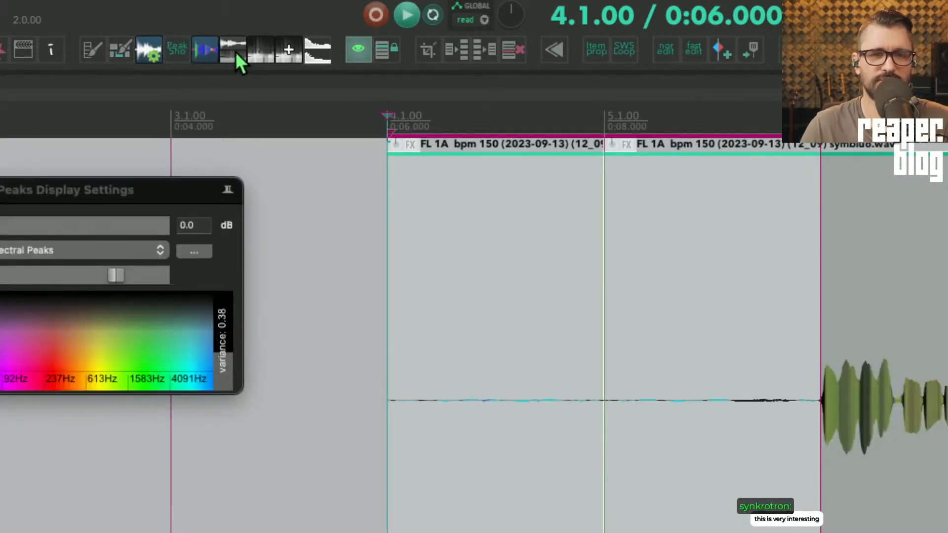
pyautogui.click(252, 48)
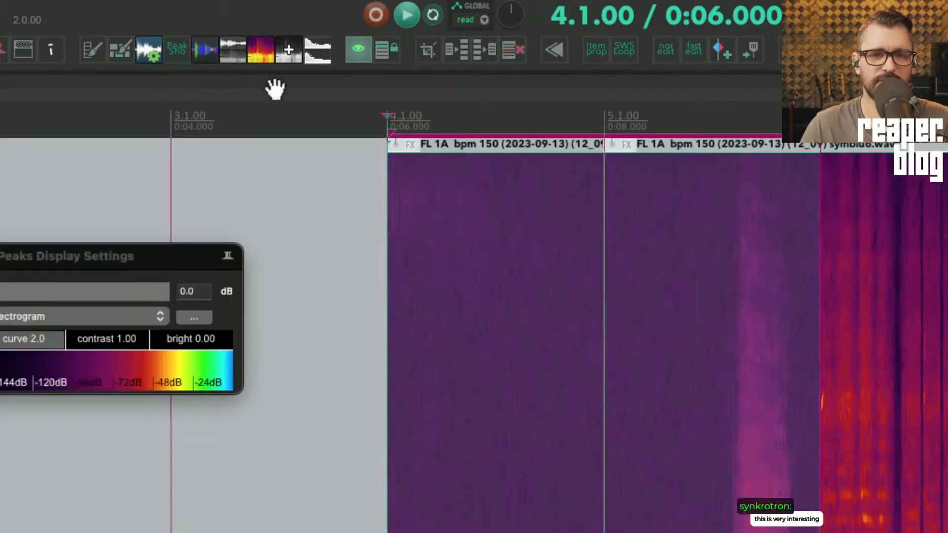
# Add a spectral edit to the upper track's item at bar 4, shorten it to about three quarters of a bar, and clear the time selection
pyautogui.click(289, 46)
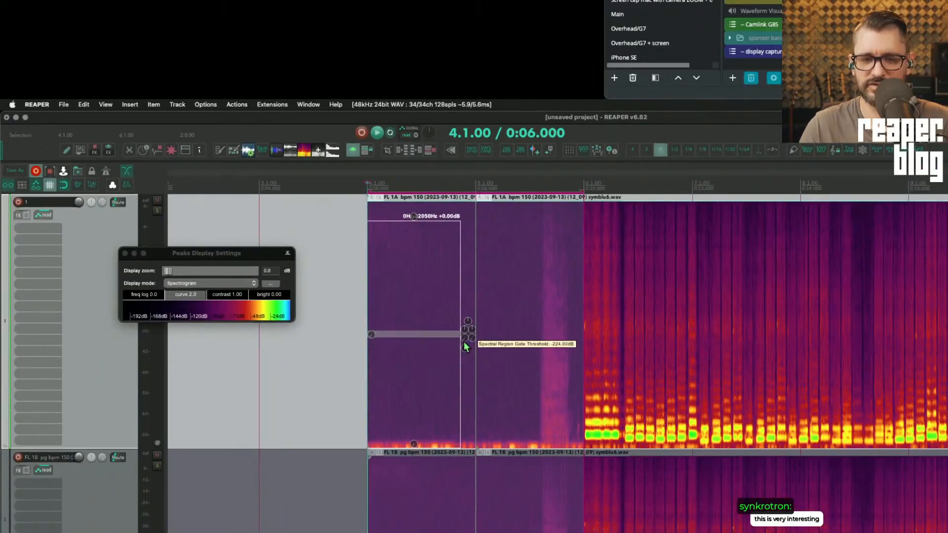
pyautogui.moveTo(465, 338); pyautogui.dragTo(550, 339)
pyautogui.moveTo(484, 339); pyautogui.dragTo(454, 339)
pyautogui.click(508, 338)
pyautogui.click(546, 335)
pyautogui.press('Escape')
pyautogui.click(568, 340)
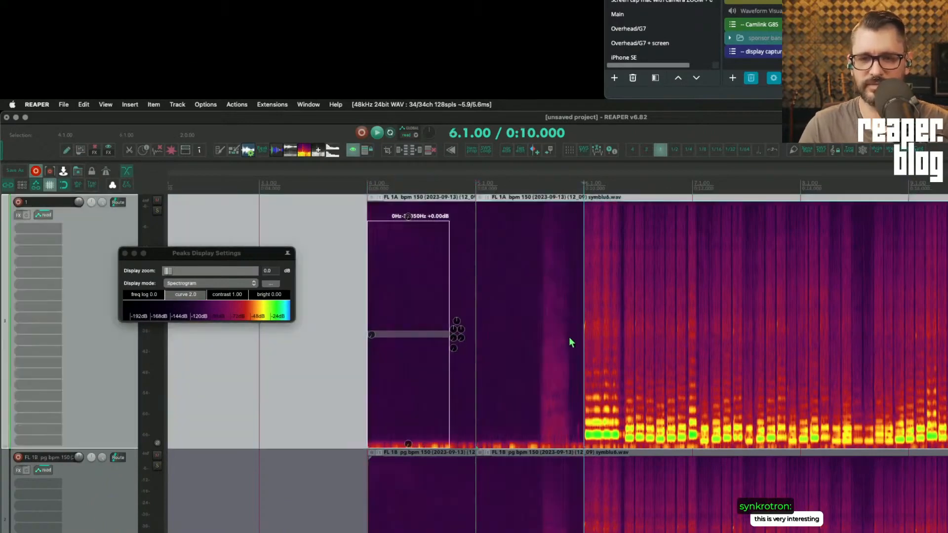
# Move the upper track's second item one bar later and extend its start back to before bar 3
pyautogui.moveTo(551, 336); pyautogui.dragTo(660, 335)
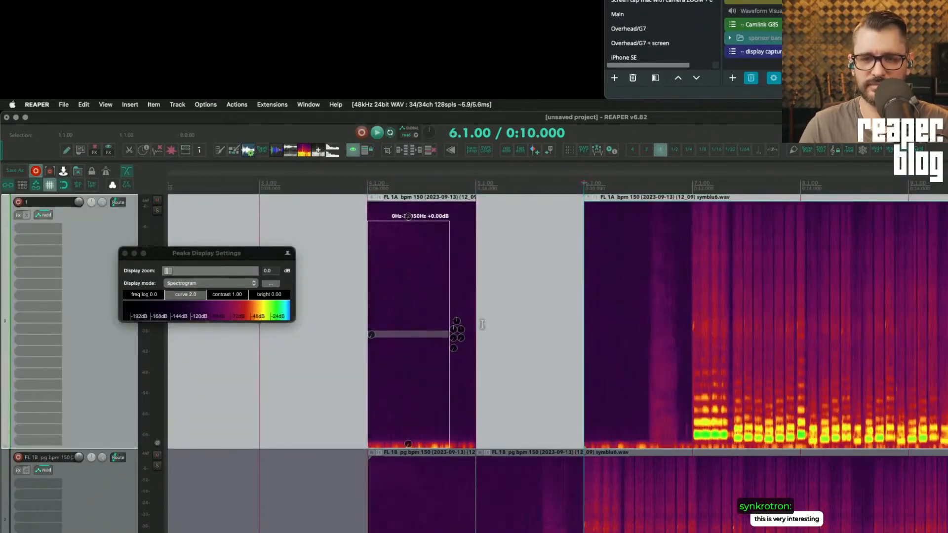
pyautogui.moveTo(586, 316); pyautogui.dragTo(170, 333)
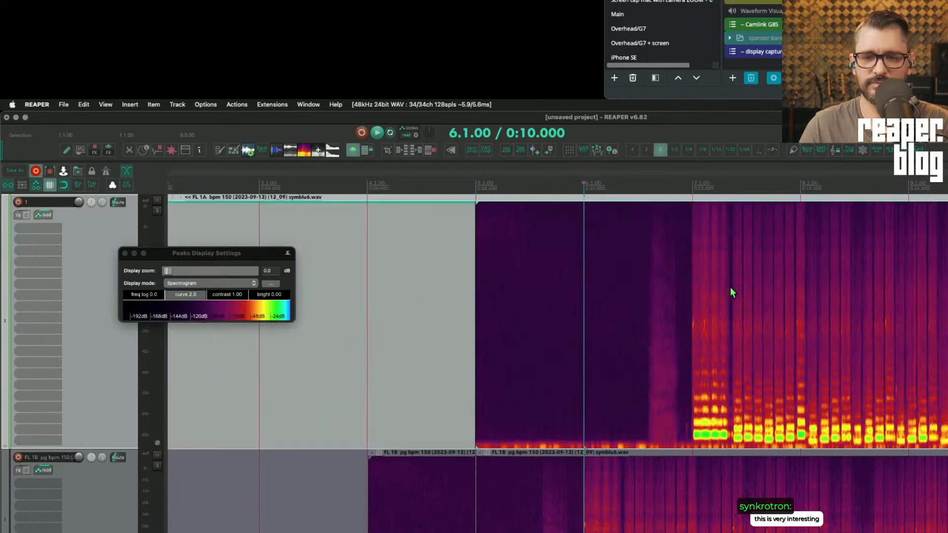
# Add a spectral edit to the upper item from bar 5 to bar 7, with a gain of about -33 dB and an upper limit of 24 kHz
pyautogui.moveTo(691, 300); pyautogui.dragTo(466, 309)
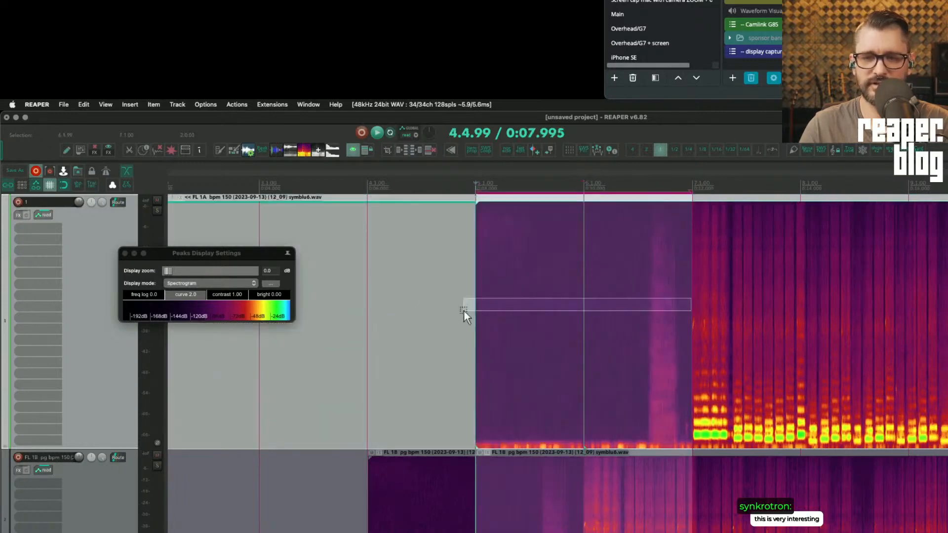
pyautogui.click(319, 151)
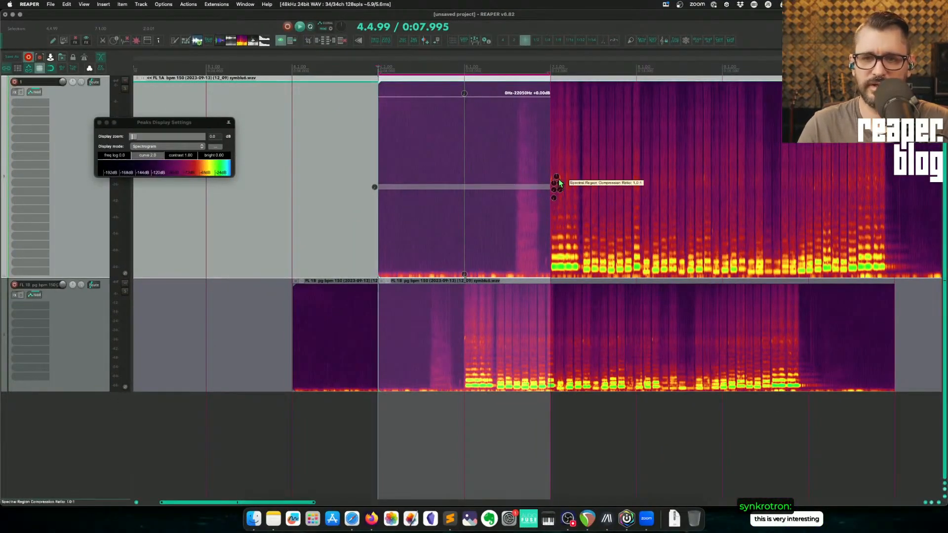
pyautogui.moveTo(556, 179); pyautogui.dragTo(556, 229)
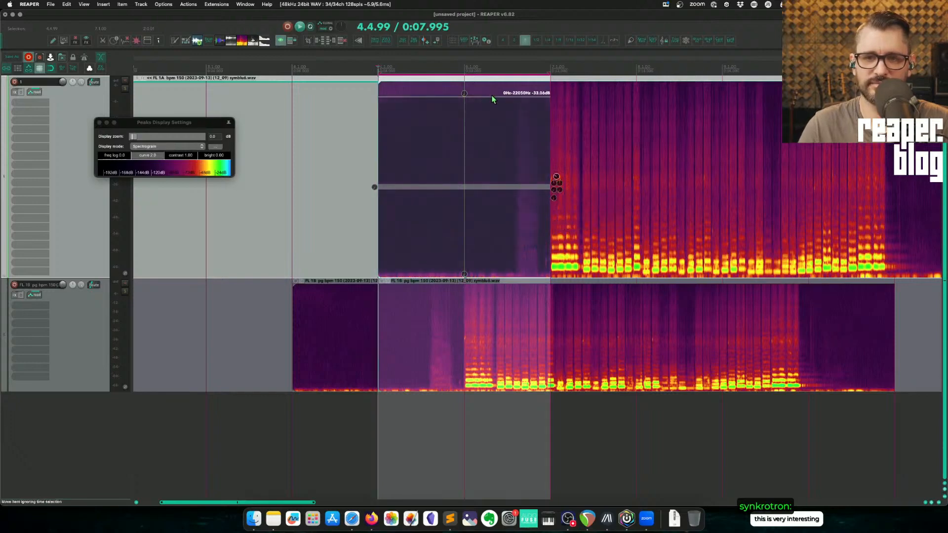
pyautogui.moveTo(492, 92); pyautogui.dragTo(492, 79)
# Try an upper limit of about 11.5 kHz on the spectral edit, restore 24 kHz, and raise its lower limit to about 8.1 kHz
pyautogui.hscroll(3, 599, 138)
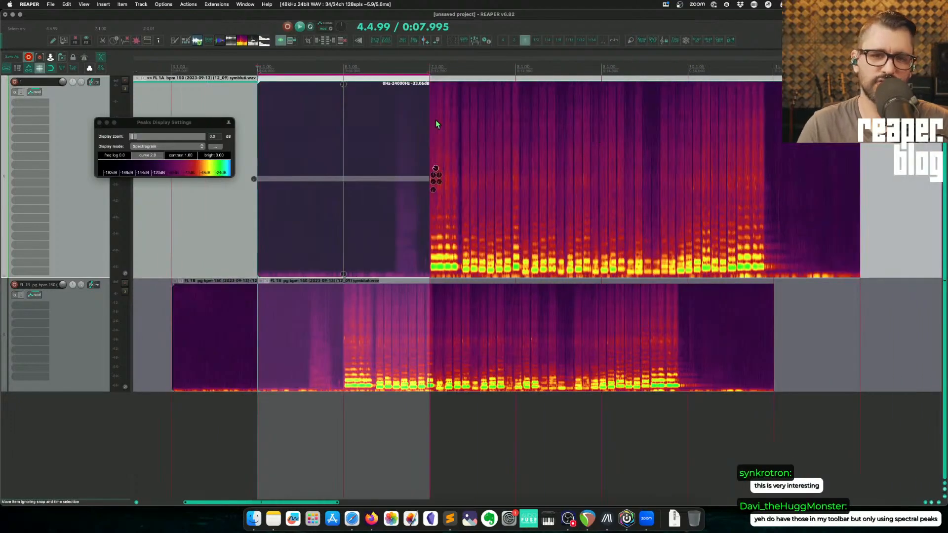
pyautogui.click(495, 124)
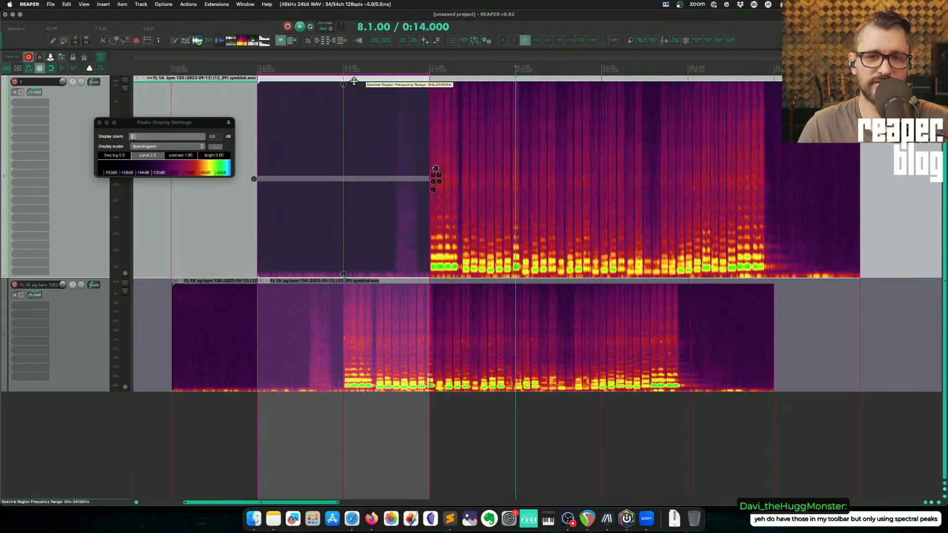
pyautogui.moveTo(355, 114); pyautogui.dragTo(354, 183)
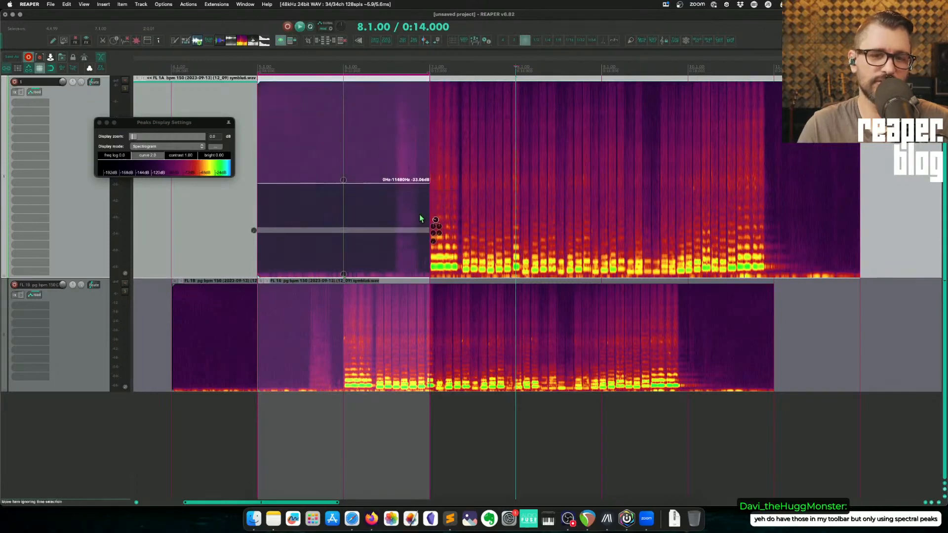
pyautogui.moveTo(397, 184); pyautogui.dragTo(397, 83)
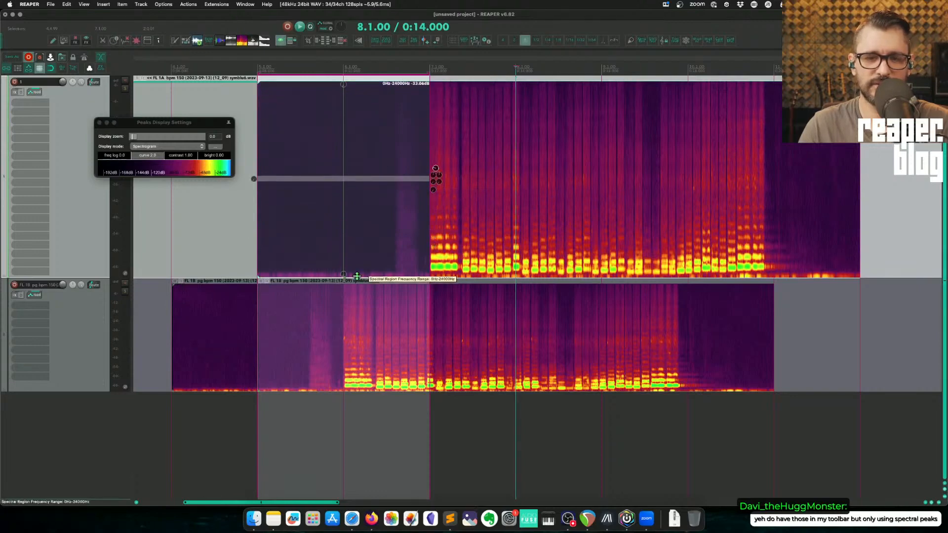
pyautogui.moveTo(355, 275); pyautogui.dragTo(343, 227)
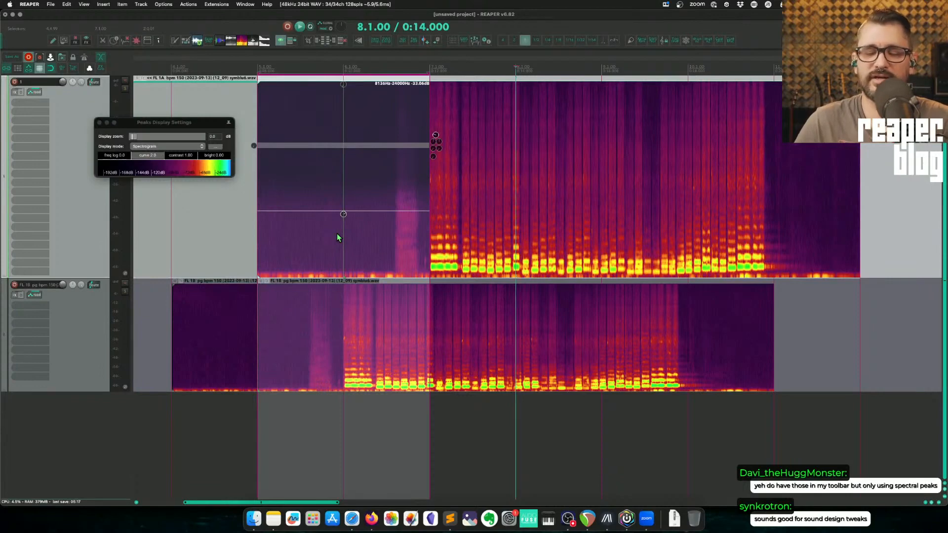
# Delete the spectral edit between bars 5 and 7 on the upper track's item
pyautogui.click(338, 238)
pyautogui.rightClick(380, 145)
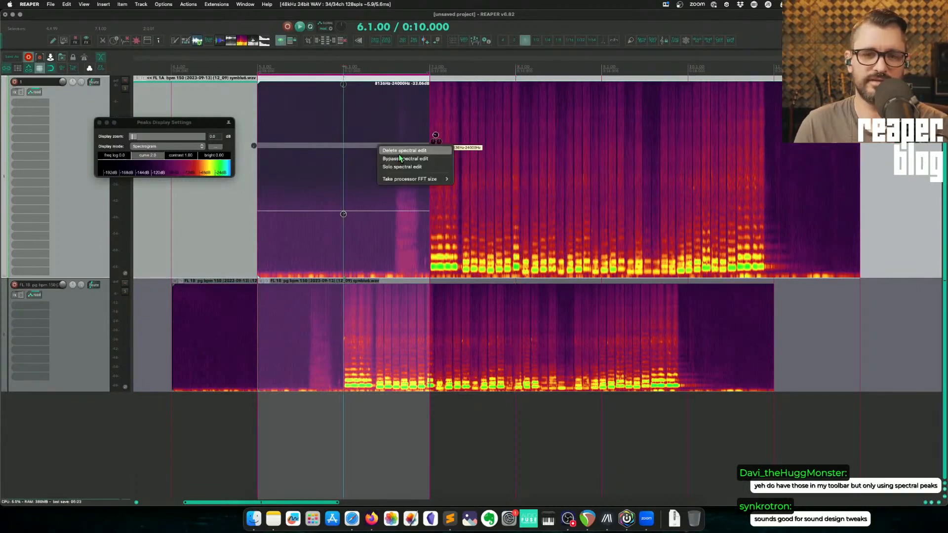
pyautogui.click(401, 157)
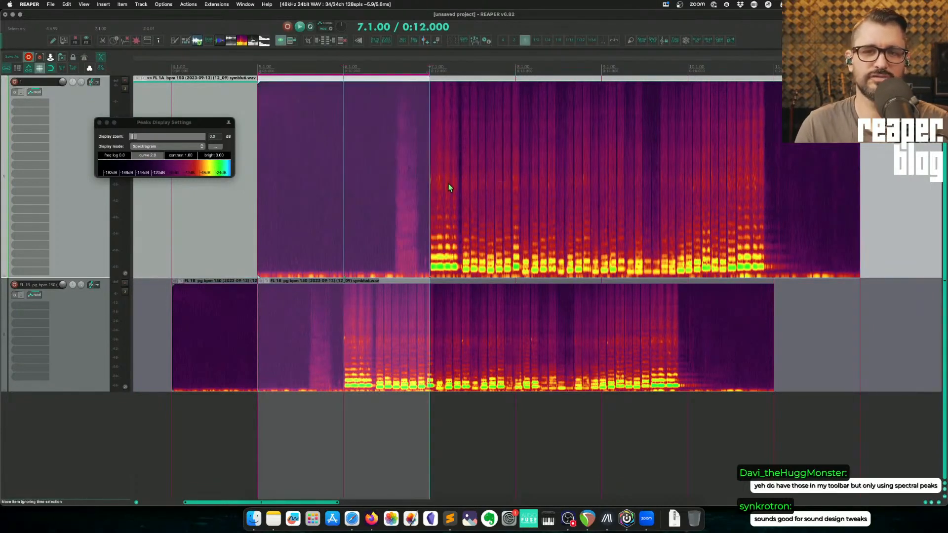
pyautogui.click(488, 231)
pyautogui.scroll(-2, 487, 231)
pyautogui.scroll(-2, 488, 229)
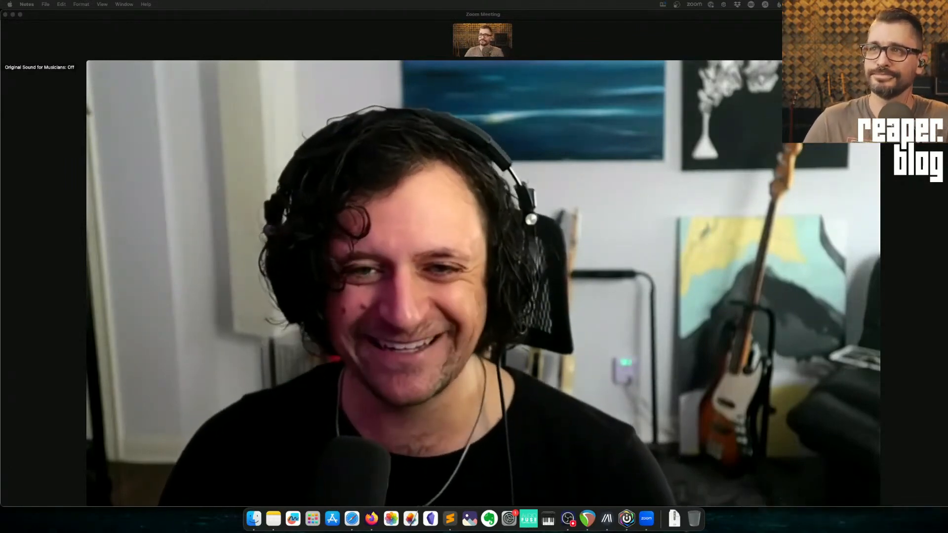
# Make the Zoom meeting full screen and dismiss the shared REAPER's audio device preferences without applying changes
pyautogui.click(21, 15)
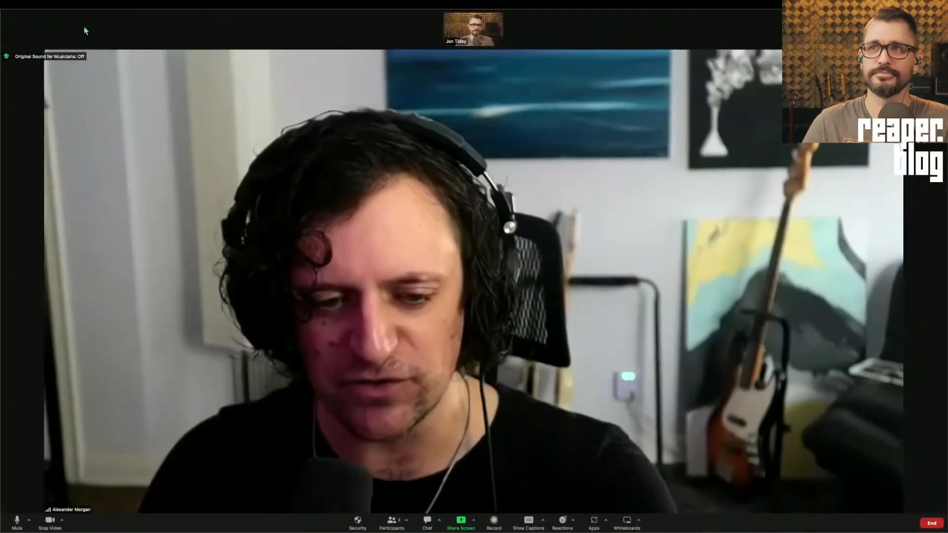
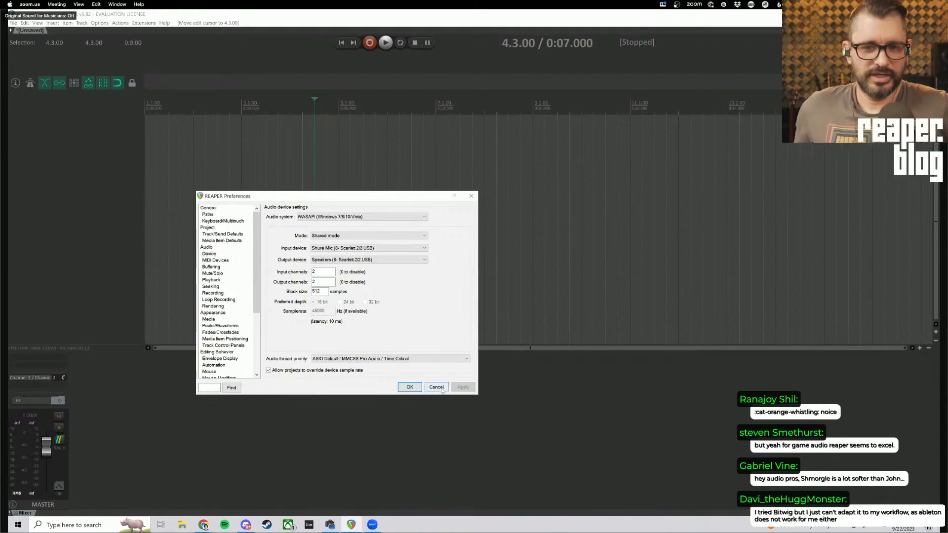
pyautogui.click(440, 387)
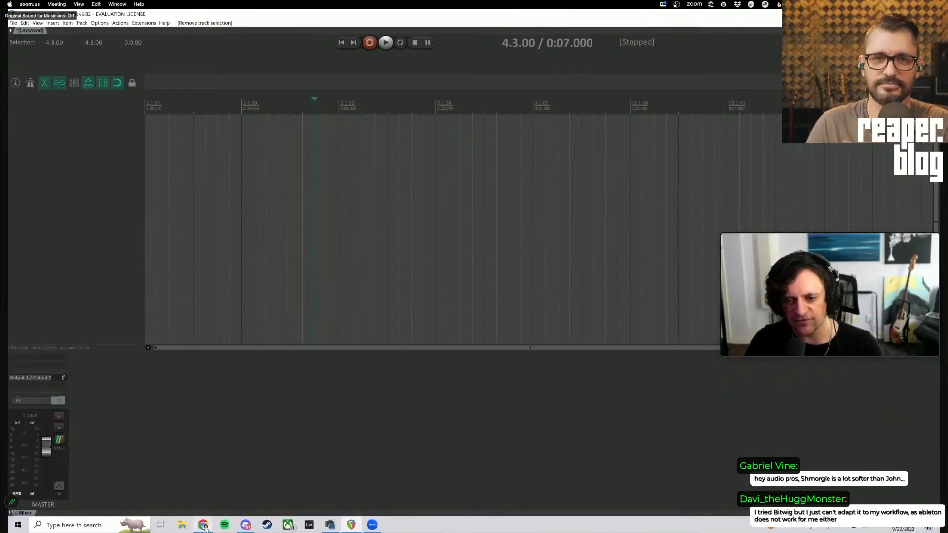
# Outline the shared REAPER's main toolbar area with a Zoom annotation rectangle and reduce the toolbar area's height
pyautogui.moveTo(204, 525)
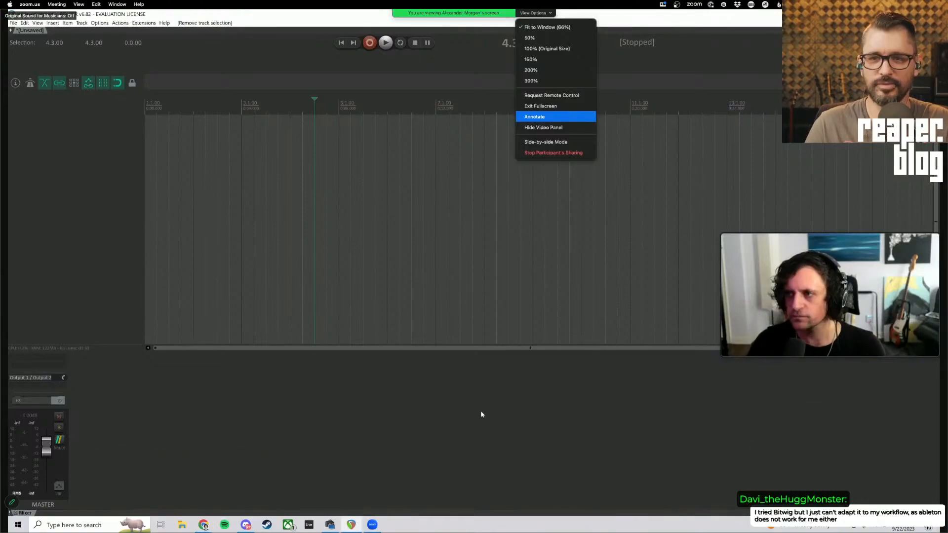
pyautogui.click(541, 116)
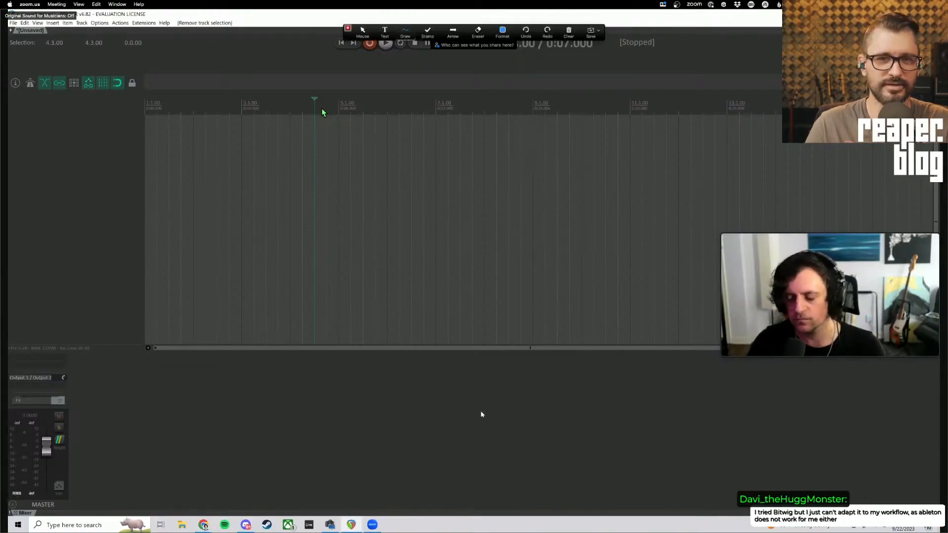
pyautogui.click(405, 31)
pyautogui.click(412, 51)
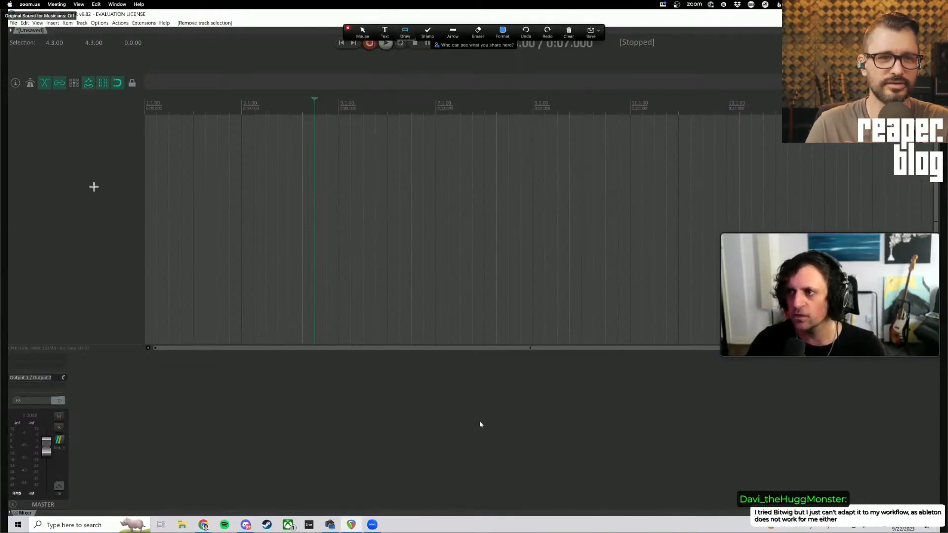
pyautogui.moveTo(165, 121); pyautogui.dragTo(2, 47)
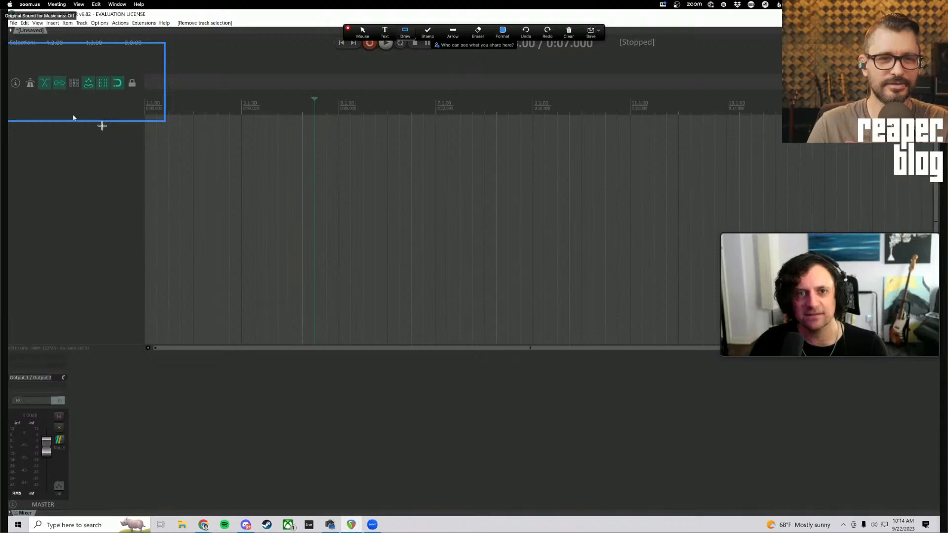
pyautogui.moveTo(76, 114); pyautogui.dragTo(79, 79)
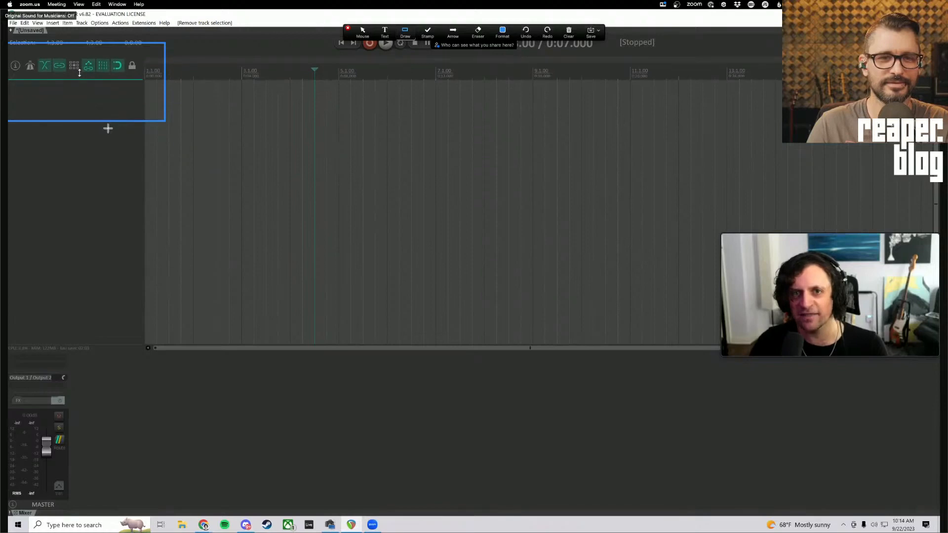
# Clear the annotation drawings and move the annotation bar away from REAPER's transport controls
pyautogui.click(568, 32)
pyautogui.click(574, 52)
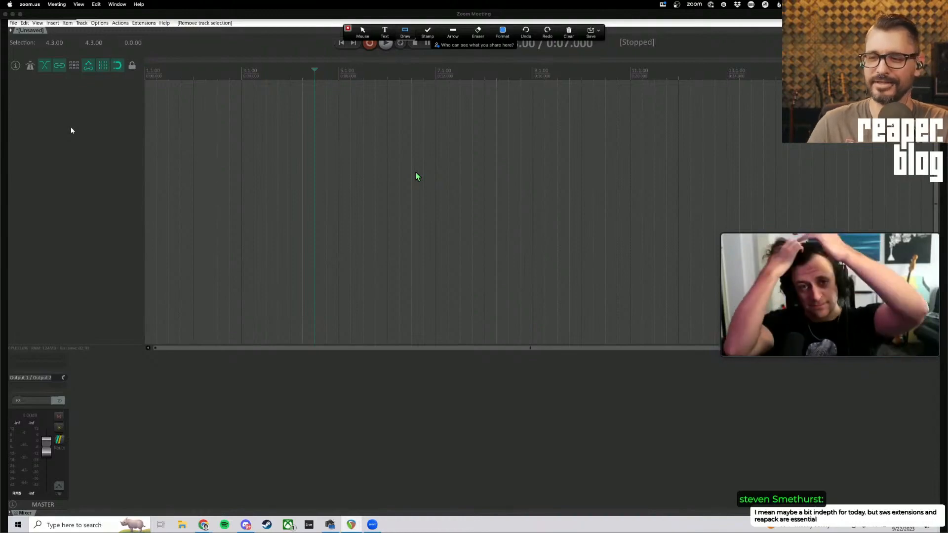
pyautogui.moveTo(371, 38); pyautogui.dragTo(546, 85)
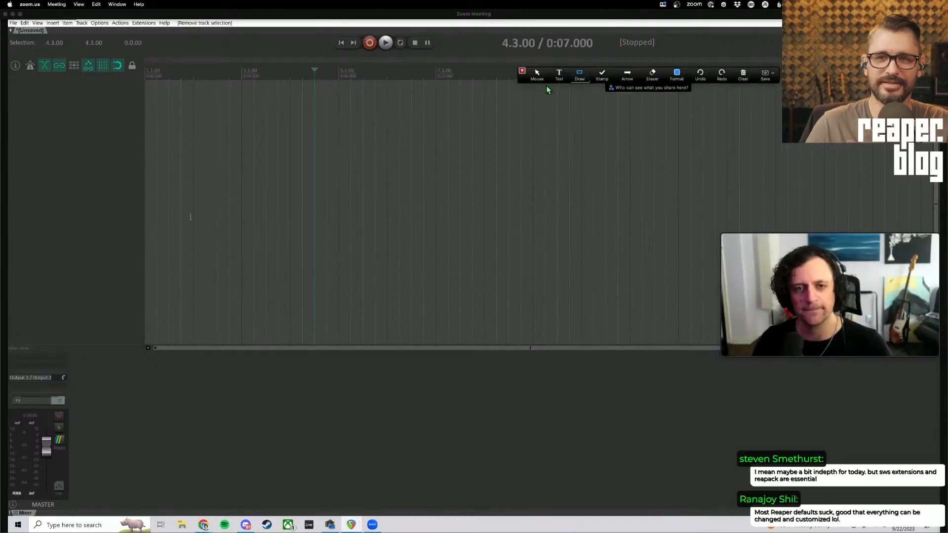
# Make a time selection from 2.4.00 to 7.4.00 in the empty arrangement and place the edit cursor at 2.3.00
pyautogui.click(207, 242)
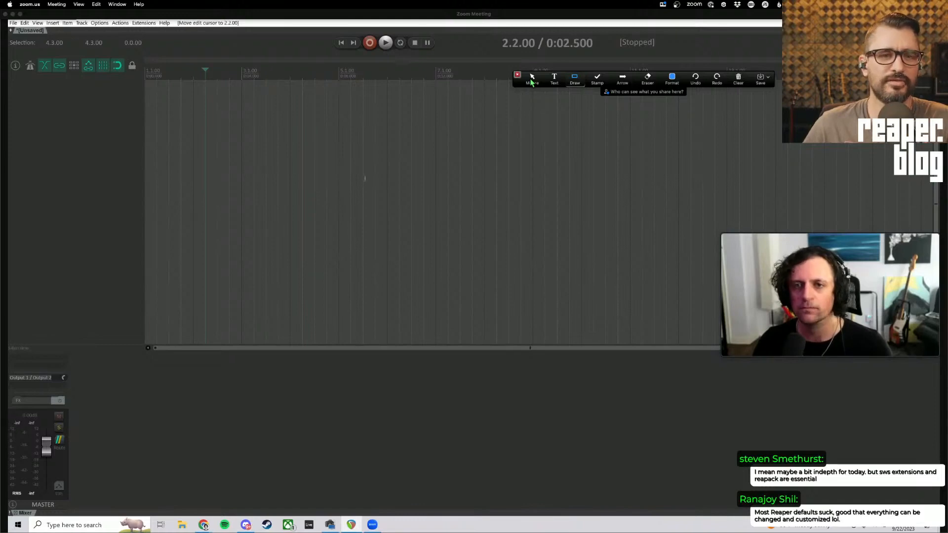
pyautogui.moveTo(230, 198); pyautogui.dragTo(566, 181)
pyautogui.click(567, 181)
pyautogui.click(217, 136)
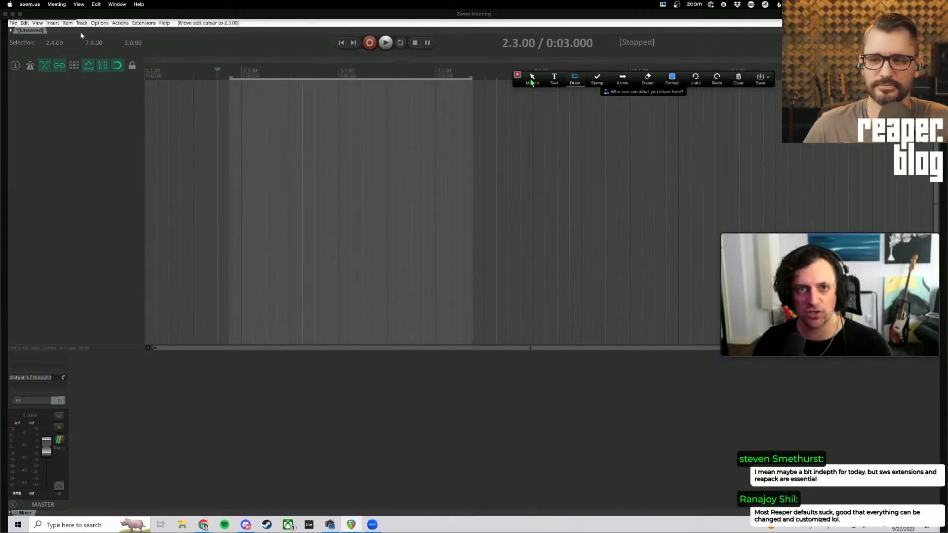
# Replace the time selection with one from 2.4.00 to 3.1.00 and move the edit cursor to 3.1.00
pyautogui.click(315, 152)
pyautogui.moveTo(241, 150); pyautogui.dragTo(230, 149)
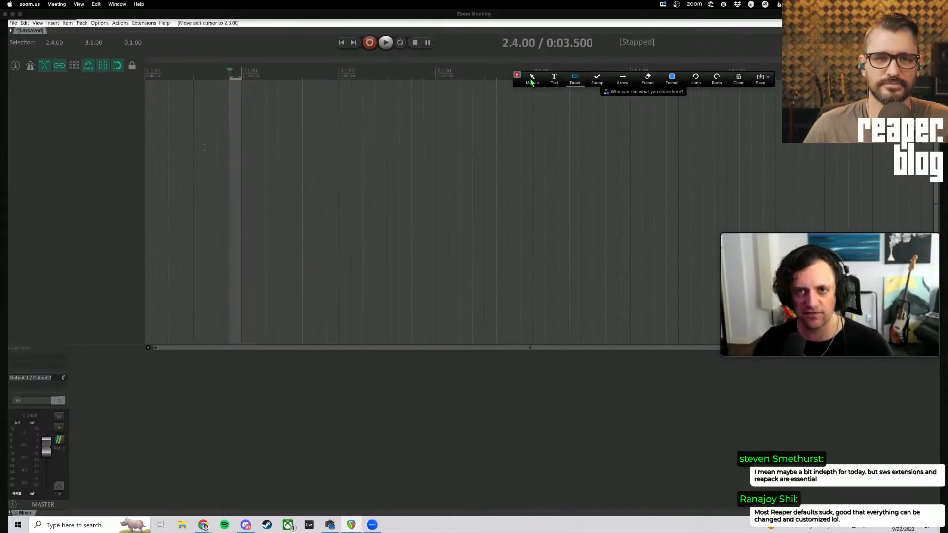
pyautogui.click(205, 148)
pyautogui.click(231, 158)
pyautogui.rightClick(217, 159)
pyautogui.click(216, 130)
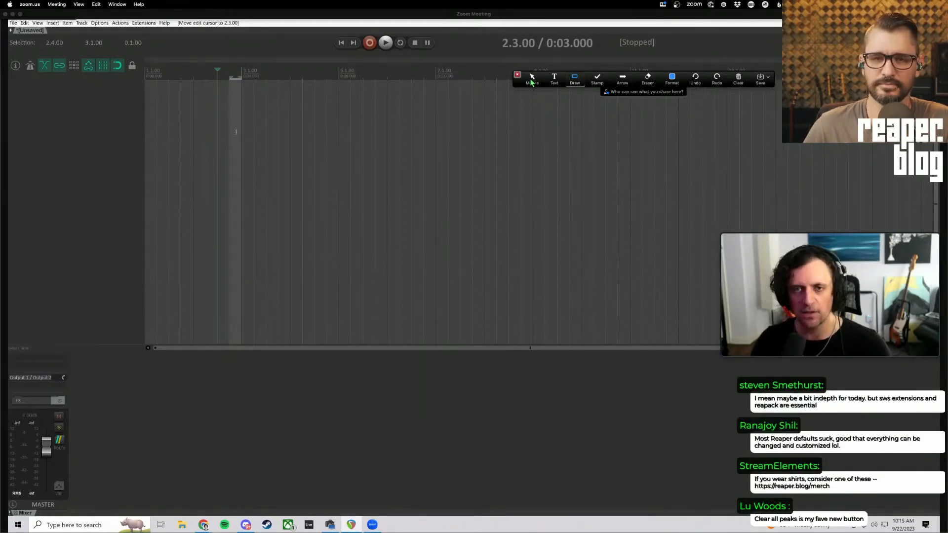
pyautogui.click(236, 131)
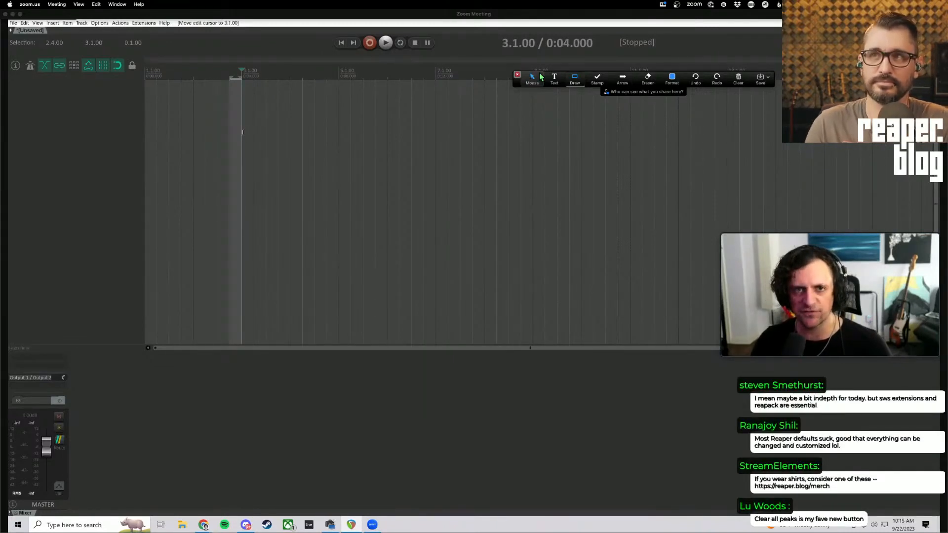
# Close the Zoom annotation bar and move REAPER's edit cursor to 1.4.00
pyautogui.click(517, 75)
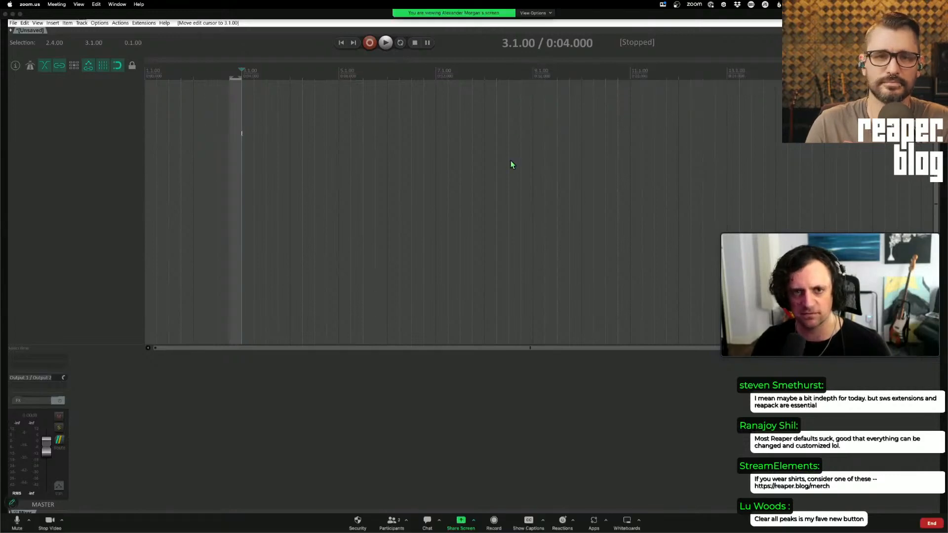
pyautogui.click(224, 187)
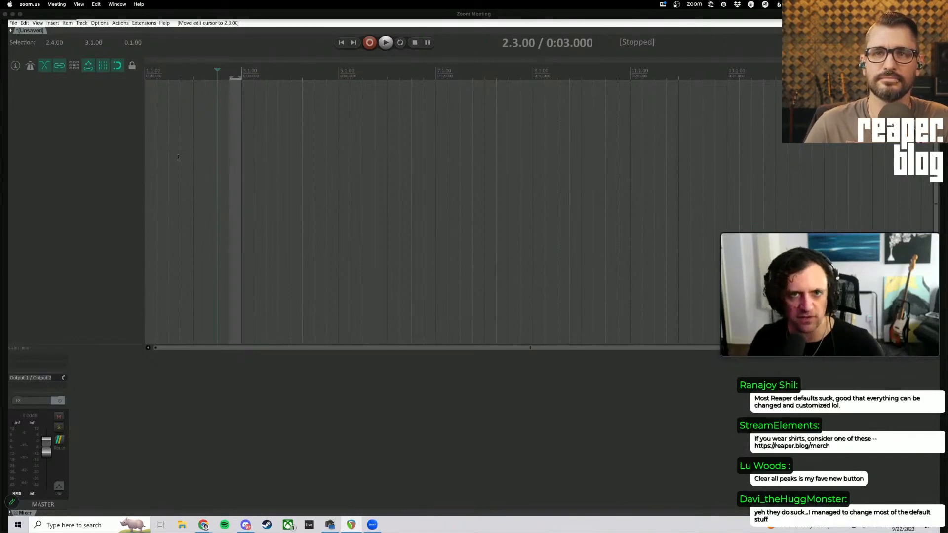
pyautogui.click(182, 127)
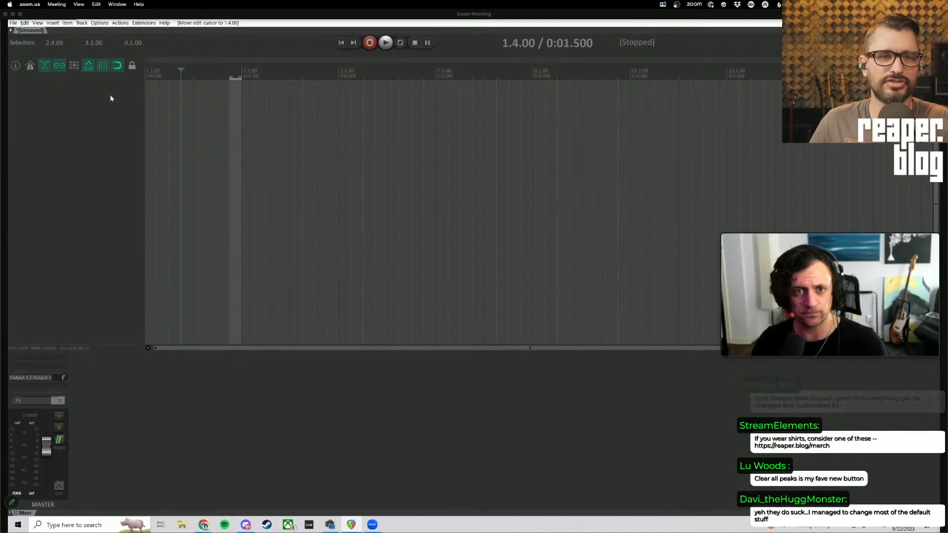
# Check the installed extensions and the commands available under ReaPack
pyautogui.click(142, 24)
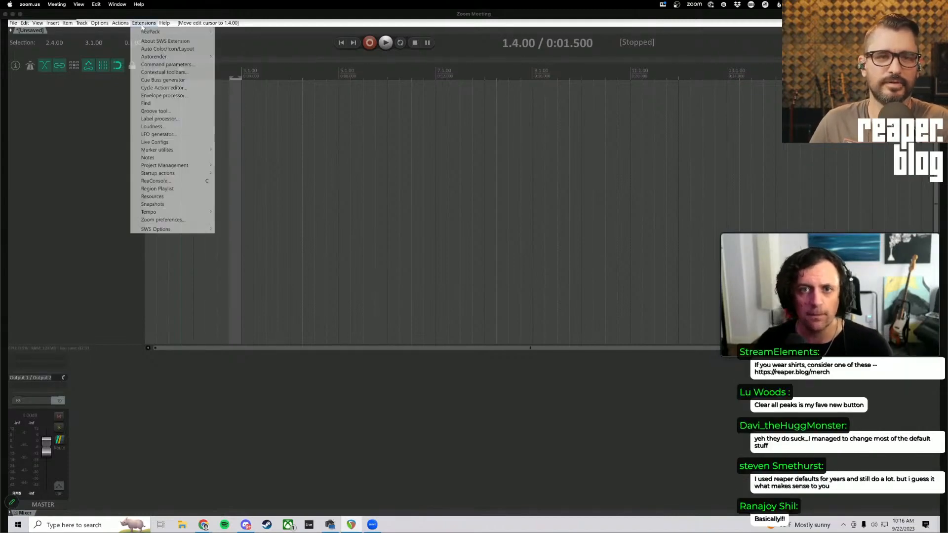
pyautogui.moveTo(156, 32)
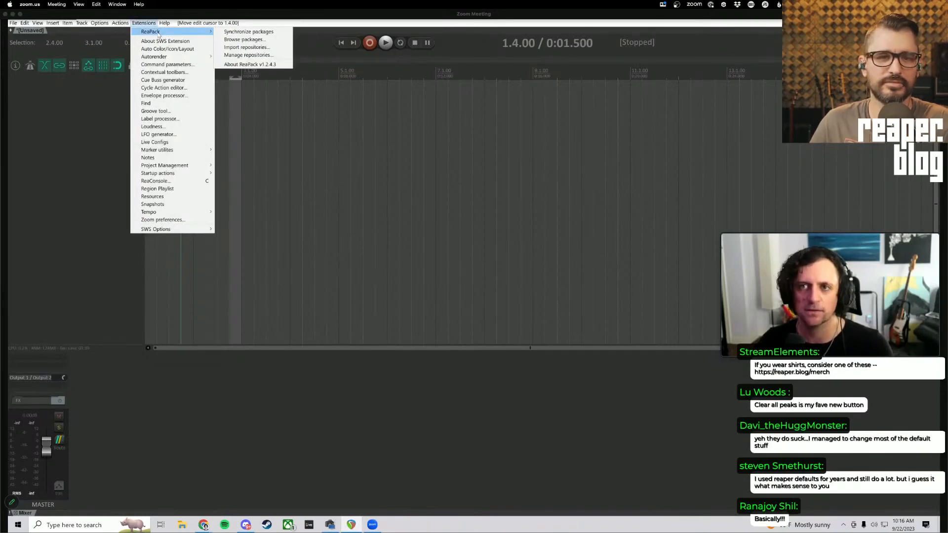
pyautogui.click(399, 147)
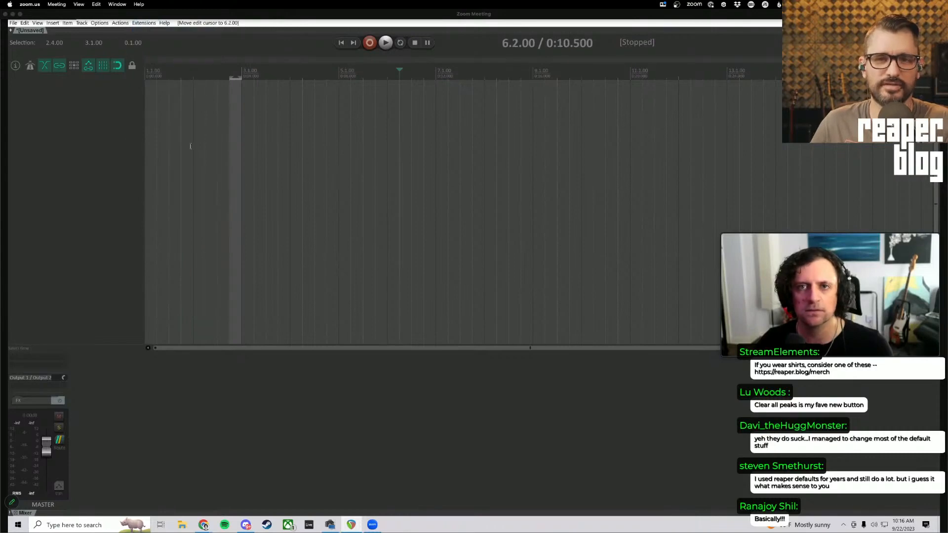
# Try time selections from 2.1.00 to 4.2.00 and from 2.1.00 to 3.1.00, clearing each, and place the edit cursor at 2.1.00
pyautogui.moveTo(190, 146); pyautogui.dragTo(303, 138)
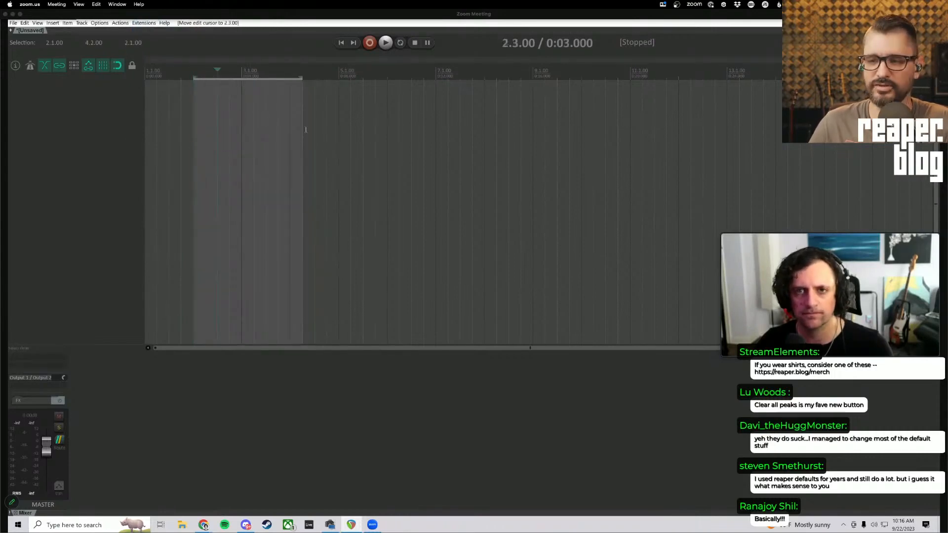
pyautogui.rightClick(306, 130)
pyautogui.click(279, 137)
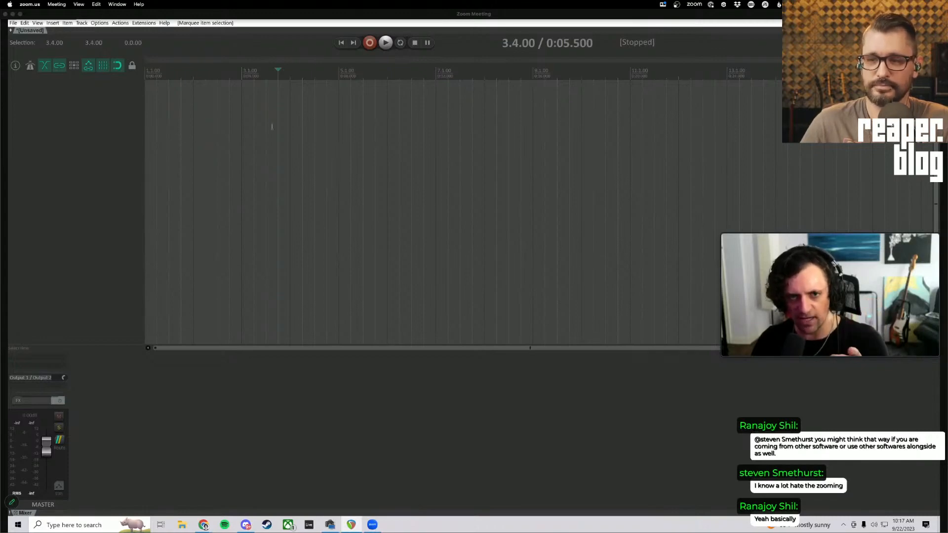
pyautogui.moveTo(240, 166); pyautogui.dragTo(193, 168)
pyautogui.click(315, 173)
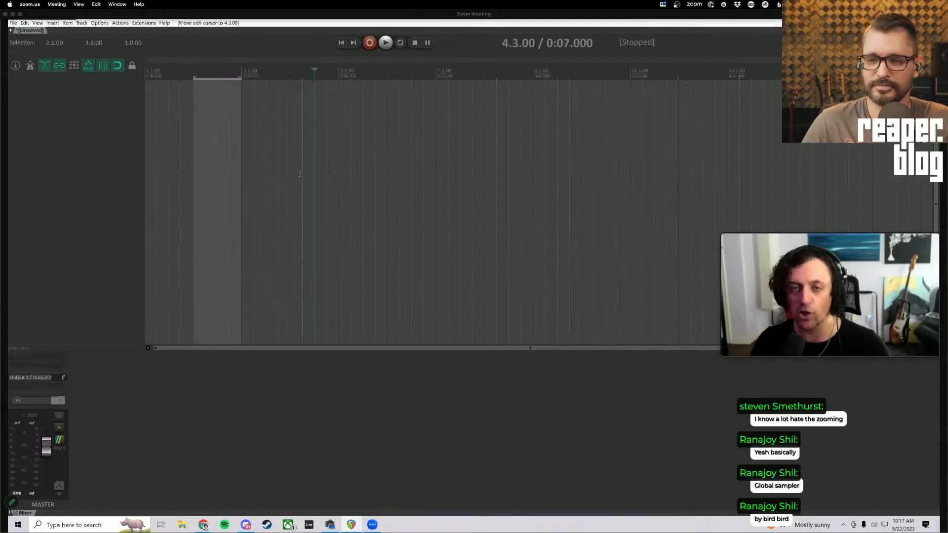
pyautogui.click(233, 166)
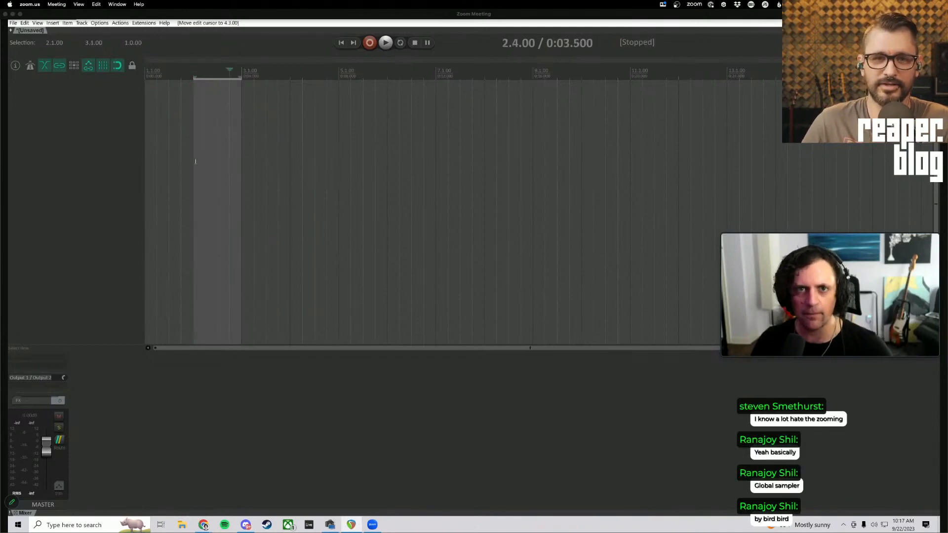
pyautogui.click(196, 161)
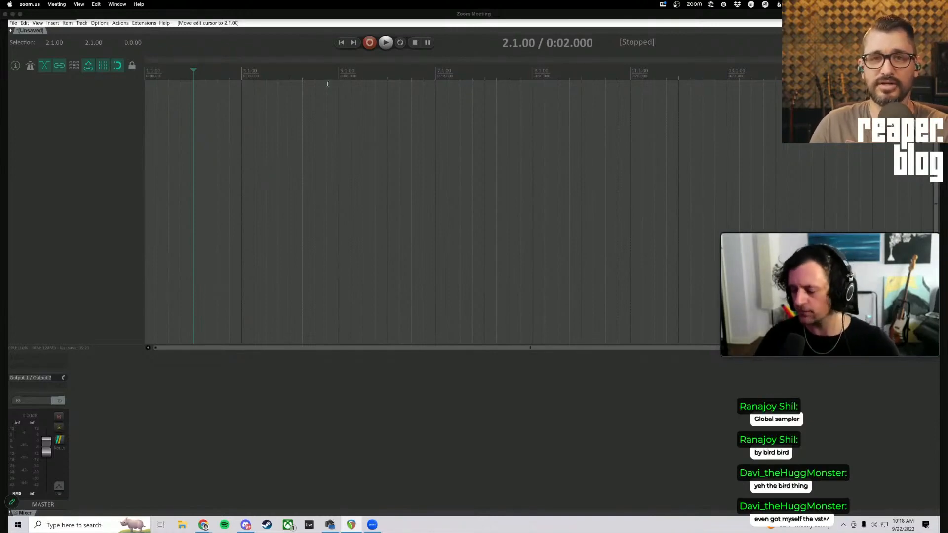
# Run the BirdBird_Global Sampler.lua script from the action list
pyautogui.click(123, 24)
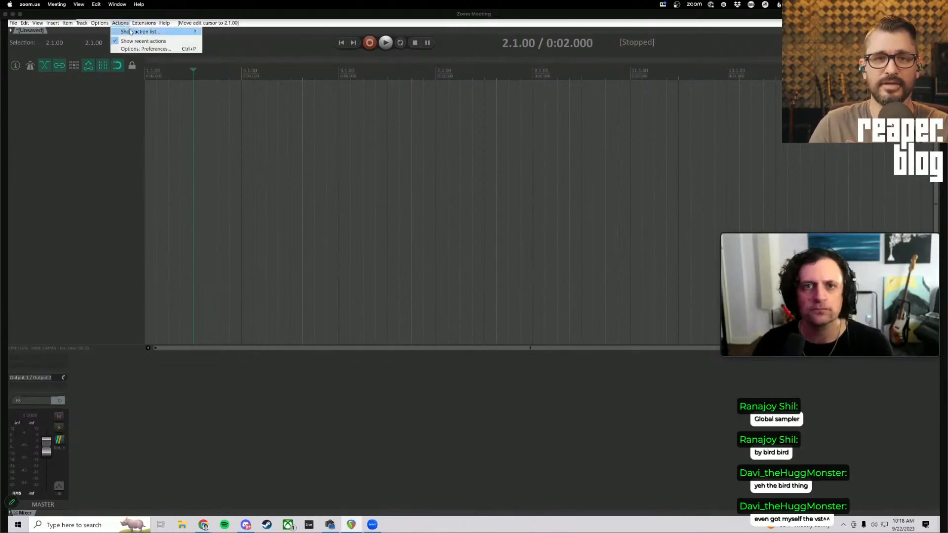
pyautogui.click(131, 32)
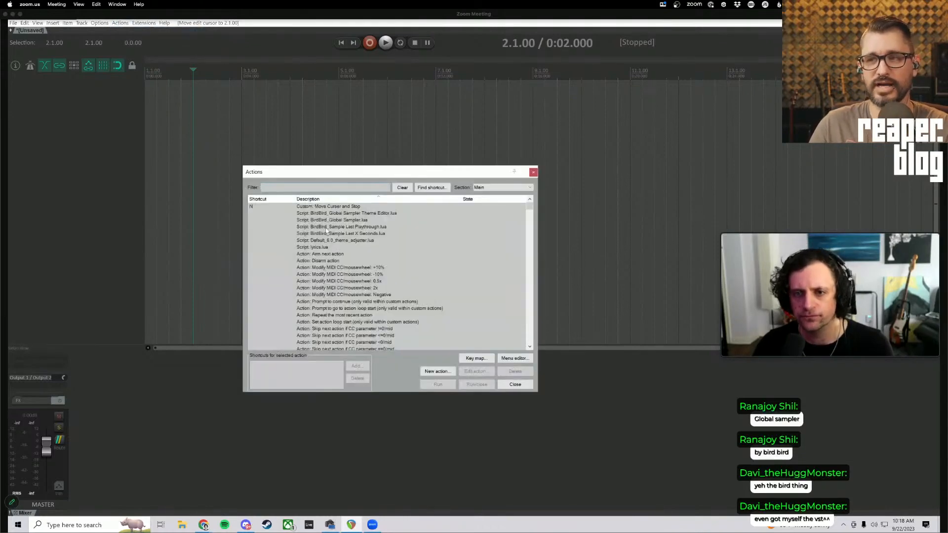
pyautogui.click(331, 240)
pyautogui.click(330, 220)
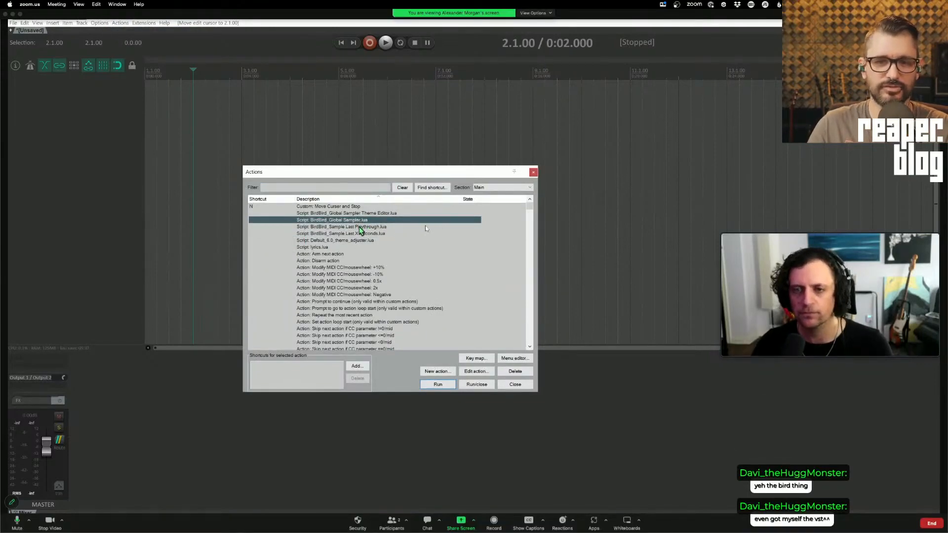
pyautogui.doubleClick(375, 221)
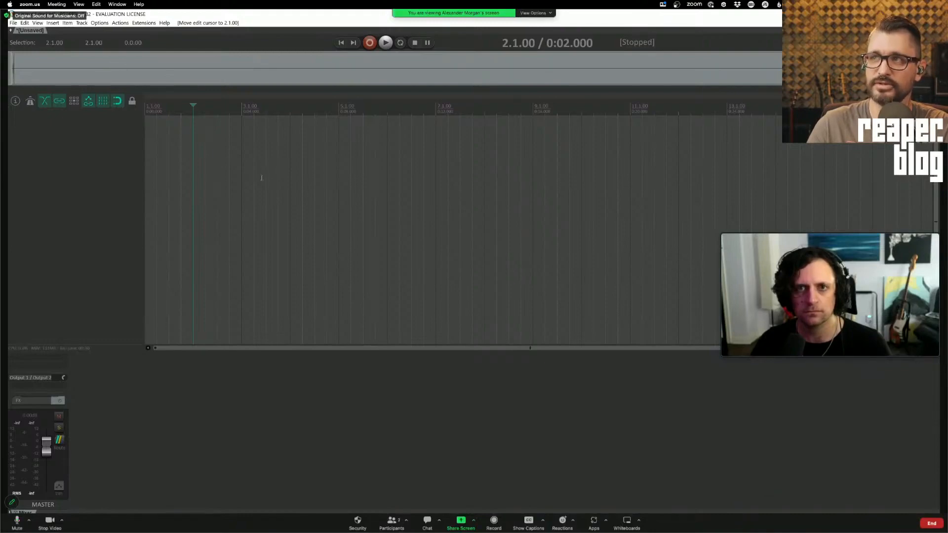
# Open the monitoring FX chain containing JS: Global Sampler and move its window slightly upward
pyautogui.click(932, 23)
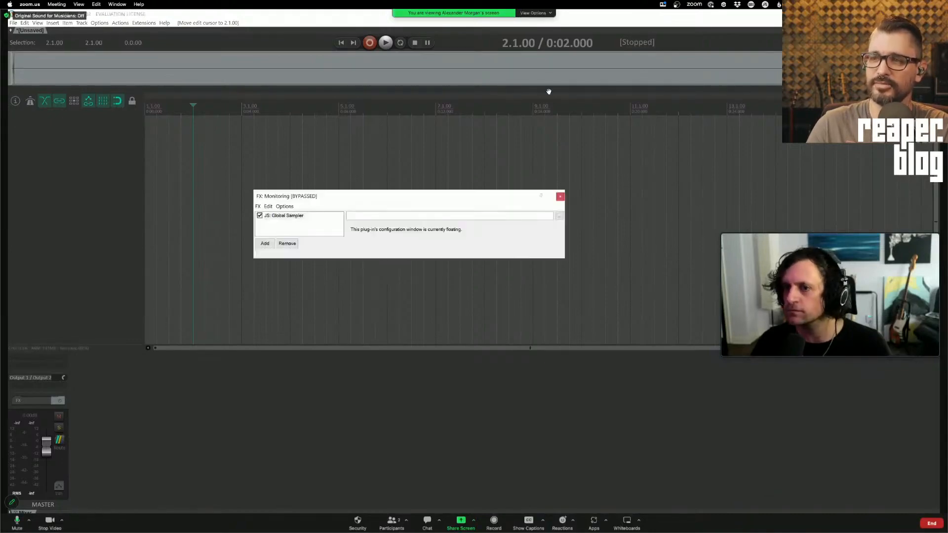
pyautogui.moveTo(404, 190); pyautogui.dragTo(428, 182)
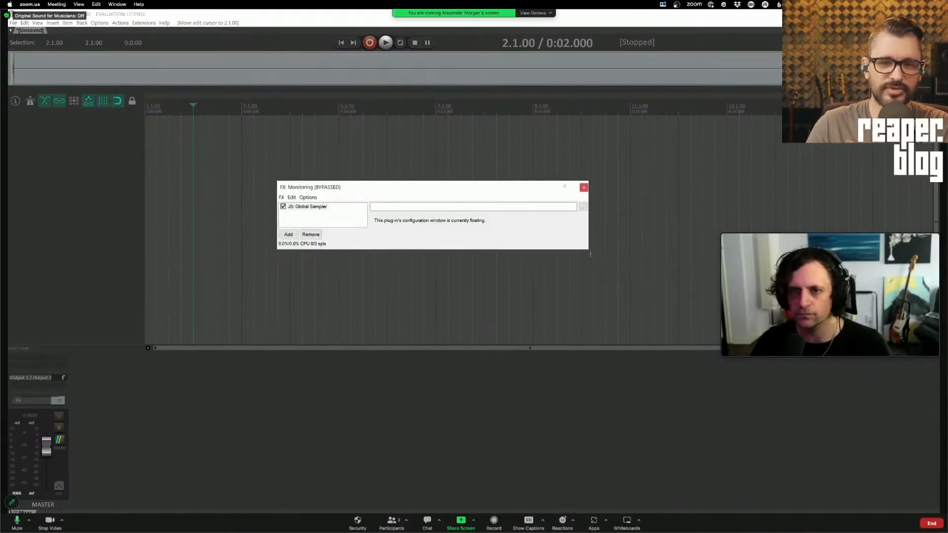
# Enlarge the monitoring FX chain window and toggle the master track's FX
pyautogui.moveTo(588, 251); pyautogui.dragTo(611, 296)
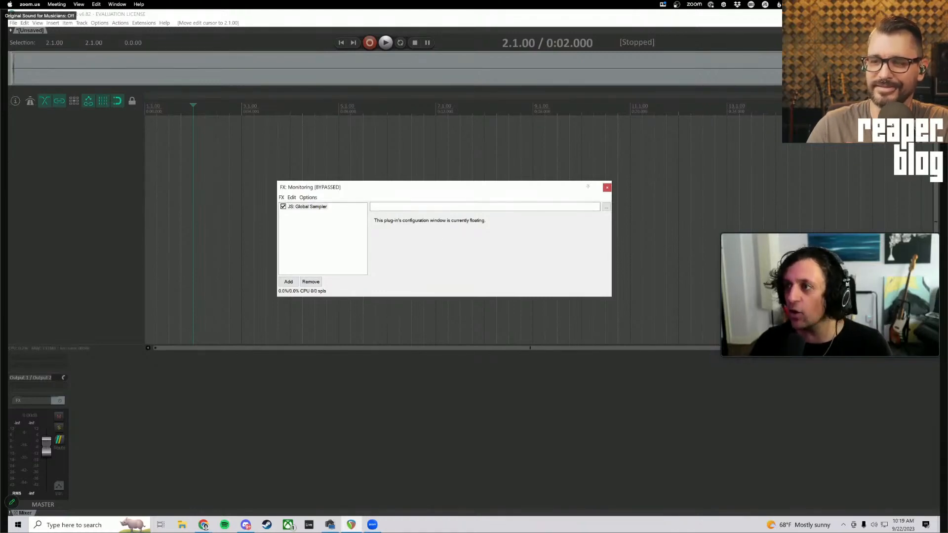
pyautogui.click(932, 23)
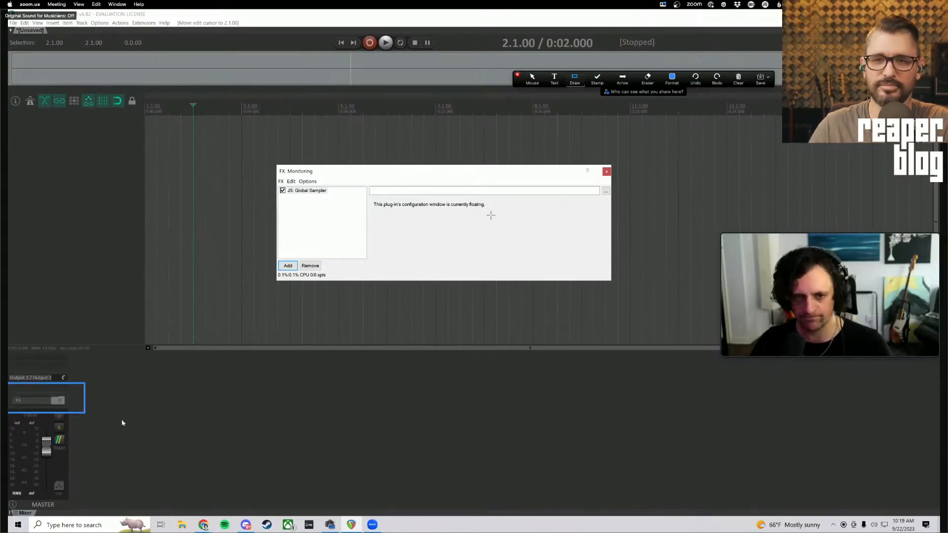
pyautogui.click(63, 404)
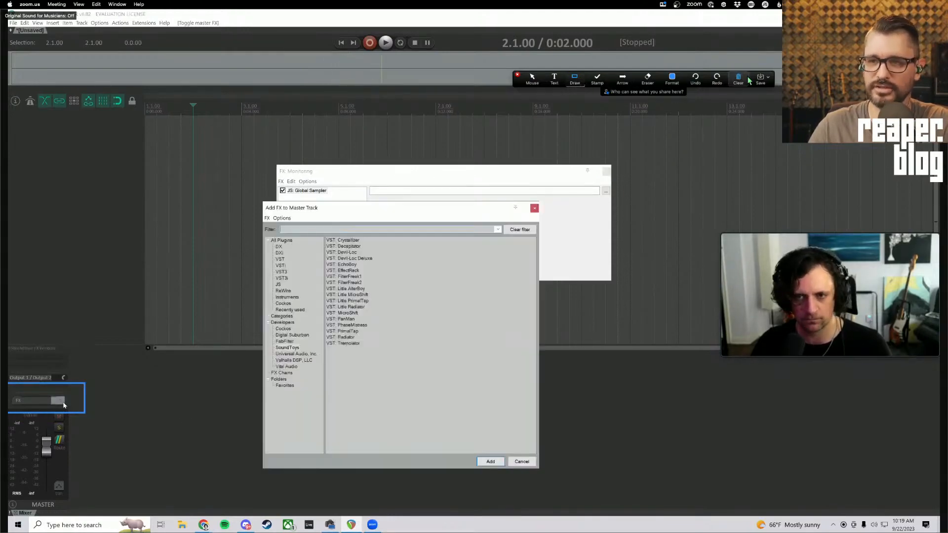
# Clear the annotations from the shared screen and lower the mixer's upper edge slightly
pyautogui.click(745, 80)
pyautogui.click(749, 99)
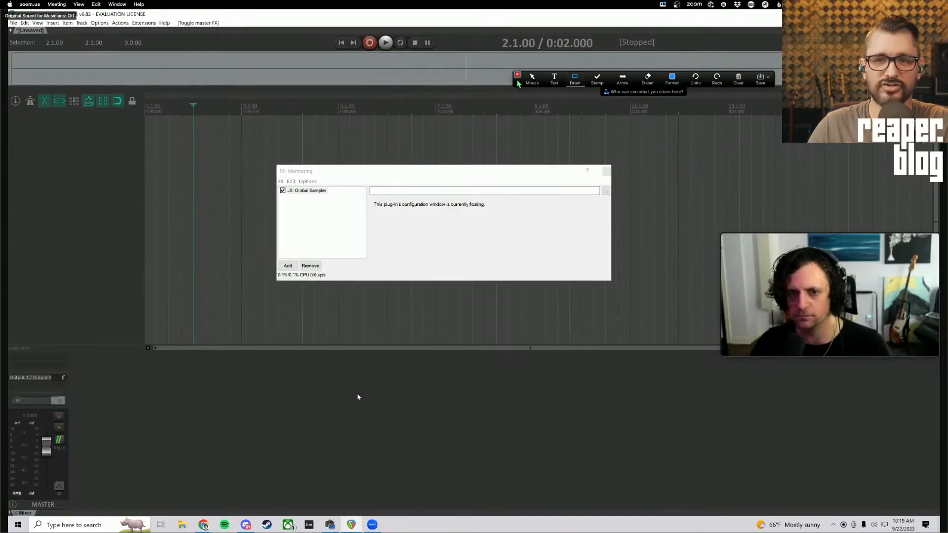
pyautogui.click(374, 356)
pyautogui.moveTo(373, 353)
pyautogui.mouseDown()
pyautogui.moveTo(370, 385)
pyautogui.moveTo(364, 354)
pyautogui.mouseUp()
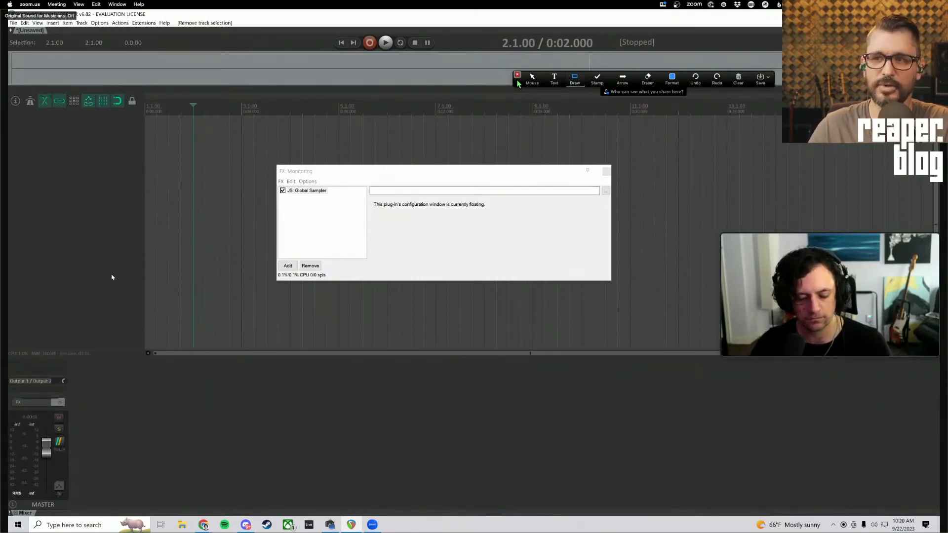
# Insert the Cartoon Balloon Being Blown Up 03 sound from the Media Explorer's Sound Library on a new track and play from 1.3.00
pyautogui.hotkey('ctrl', 'alt', 'x')
pyautogui.click(37, 104)
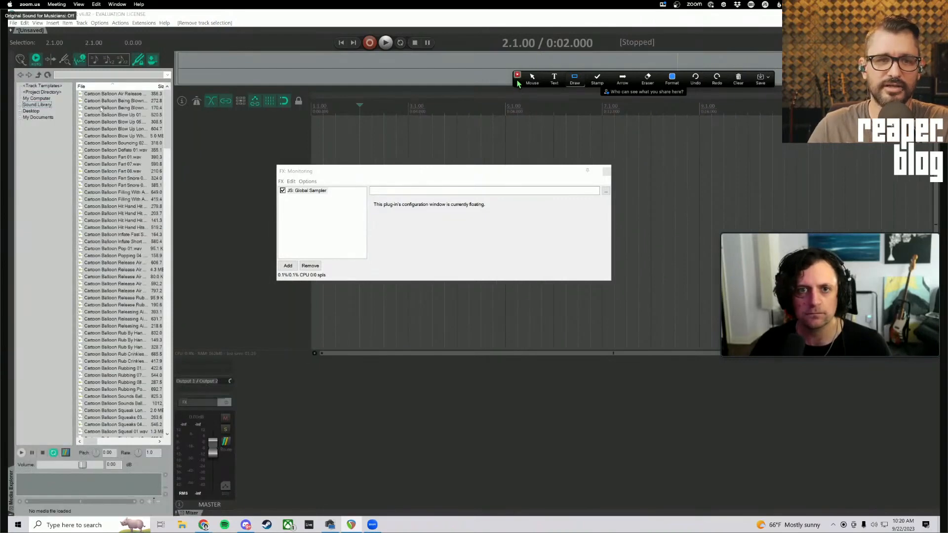
pyautogui.moveTo(350, 142); pyautogui.dragTo(348, 140)
pyautogui.click(341, 136)
pyautogui.press('space')
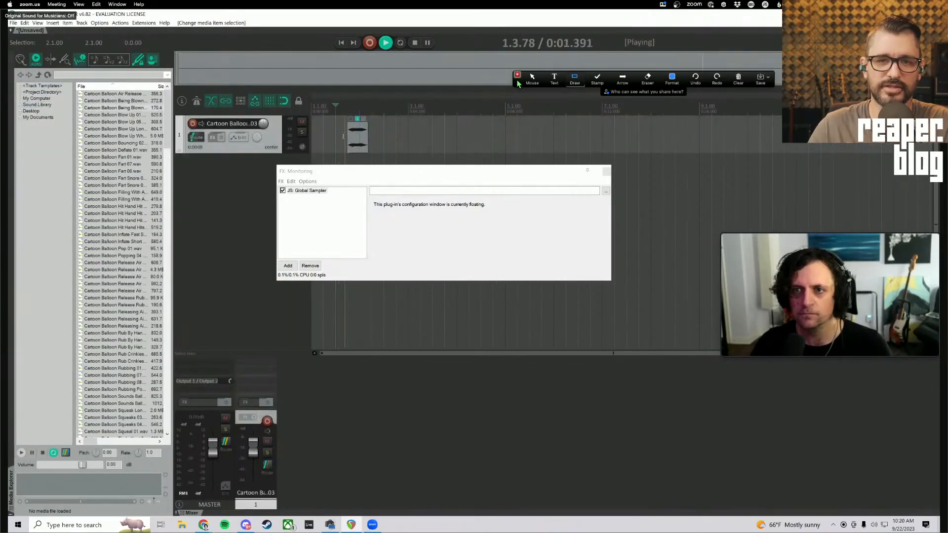
pyautogui.press('space')
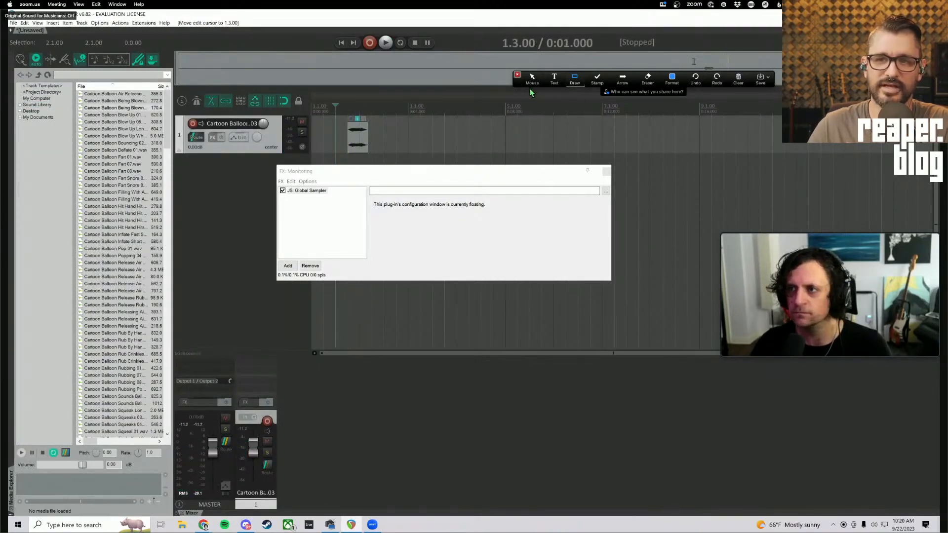
# Move the annotation toolbar down over the mixer area and show the Paths settings in the preferences
pyautogui.moveTo(521, 89); pyautogui.dragTo(549, 392)
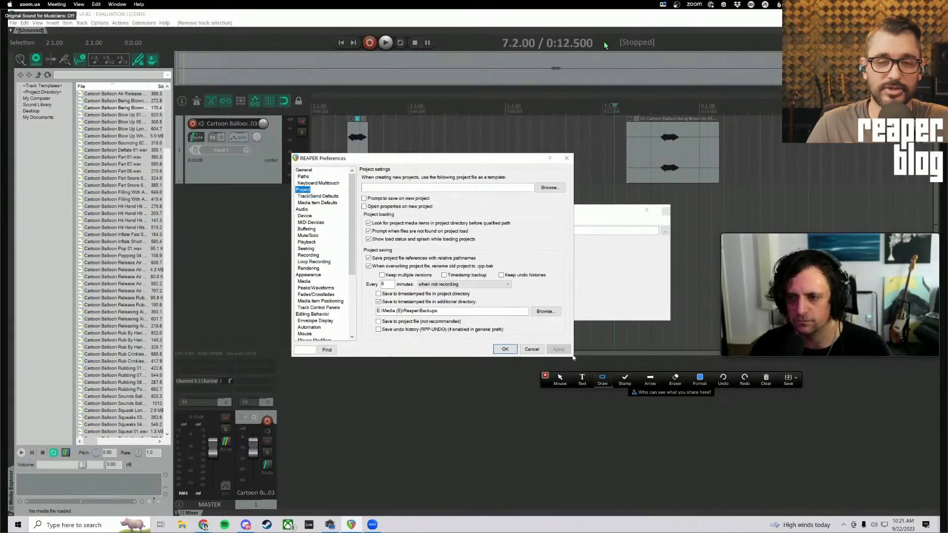
pyautogui.click(304, 177)
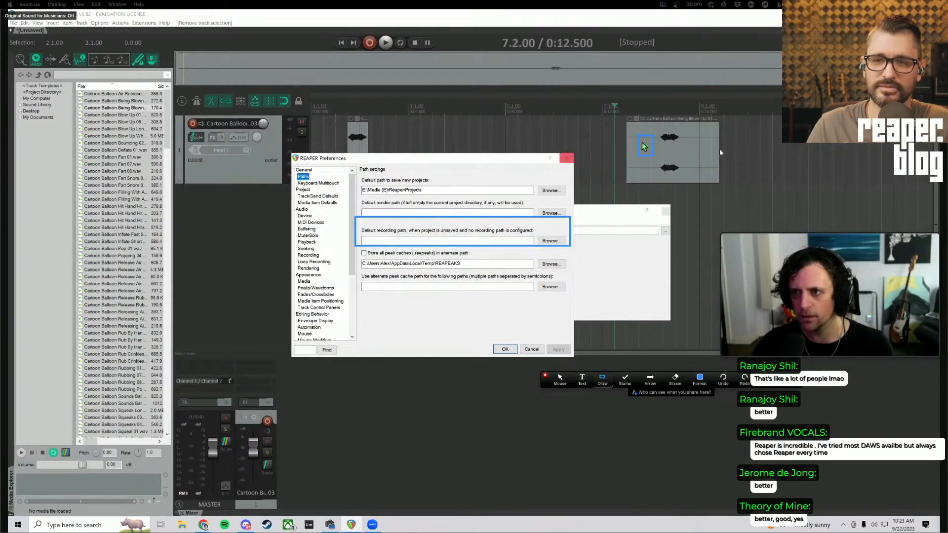
# Inspect the source properties of the second audio item, including its full file path and WAV file info
pyautogui.rightClick(659, 152)
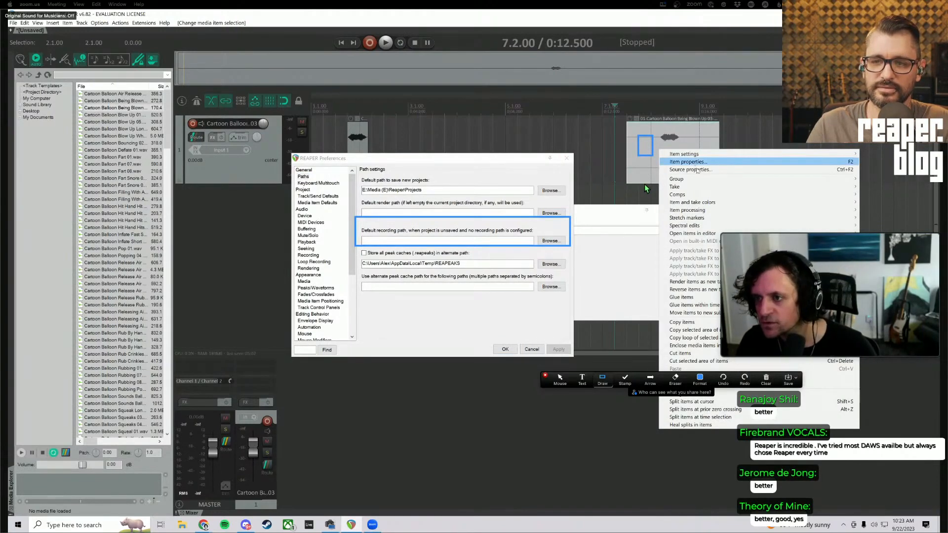
pyautogui.click(692, 169)
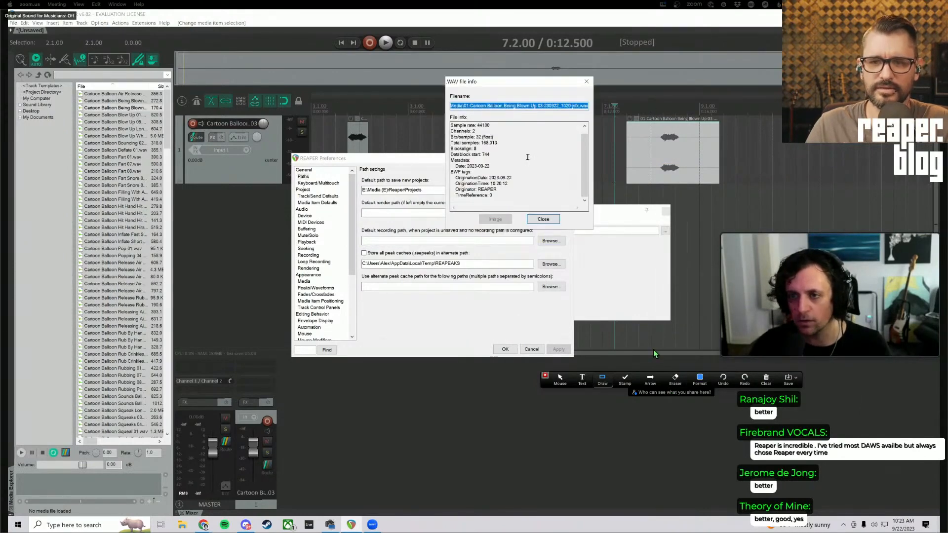
pyautogui.scroll(1, 531, 164)
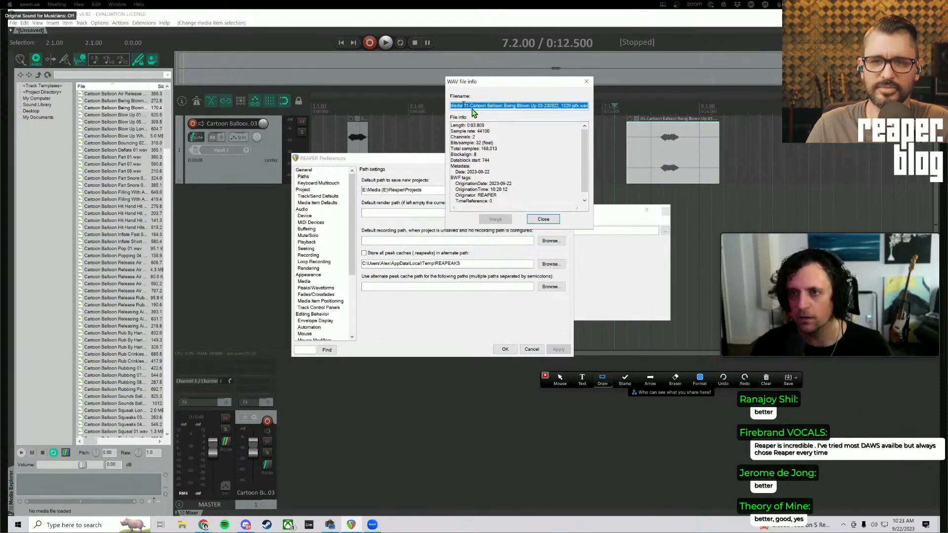
pyautogui.moveTo(464, 105)
pyautogui.mouseDown()
pyautogui.moveTo(616, 106)
pyautogui.moveTo(463, 105)
pyautogui.mouseUp()
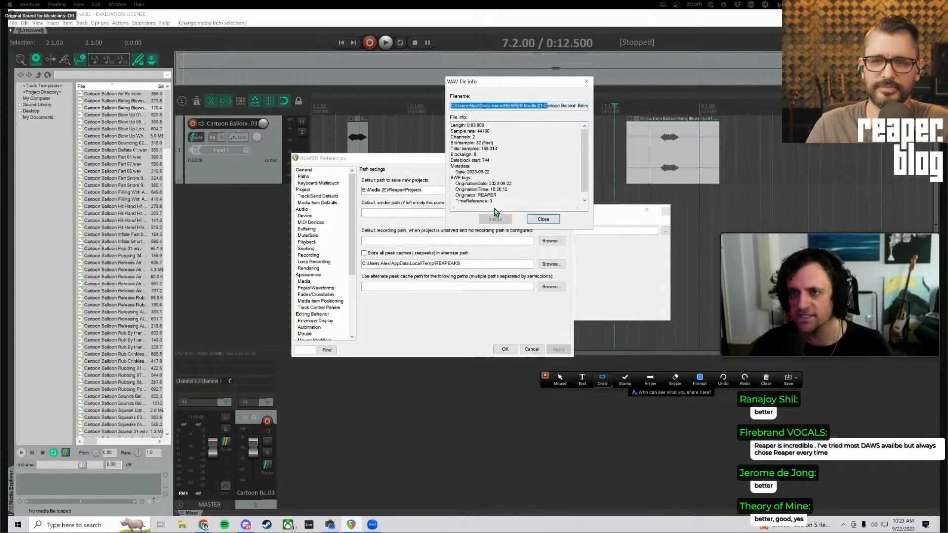
pyautogui.click(537, 151)
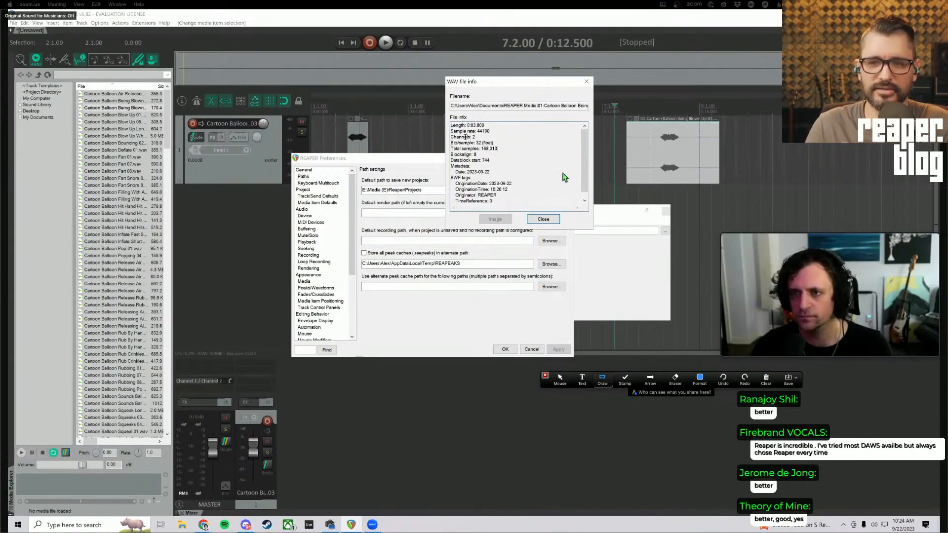
pyautogui.moveTo(503, 202); pyautogui.dragTo(451, 124)
pyautogui.click(499, 162)
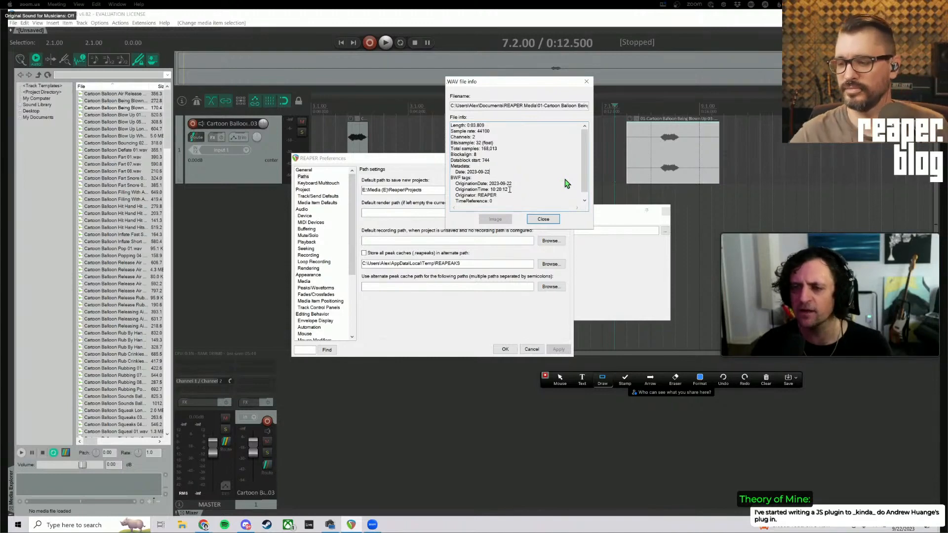
pyautogui.click(548, 220)
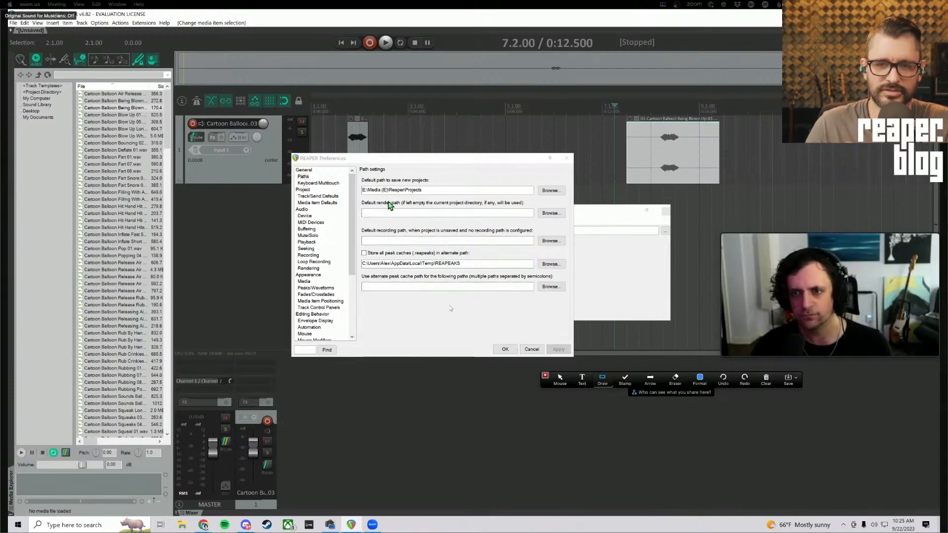
# Outline the default path for saving new projects with an annotation rectangle and clear the drawing
pyautogui.moveTo(437, 180); pyautogui.dragTo(355, 198)
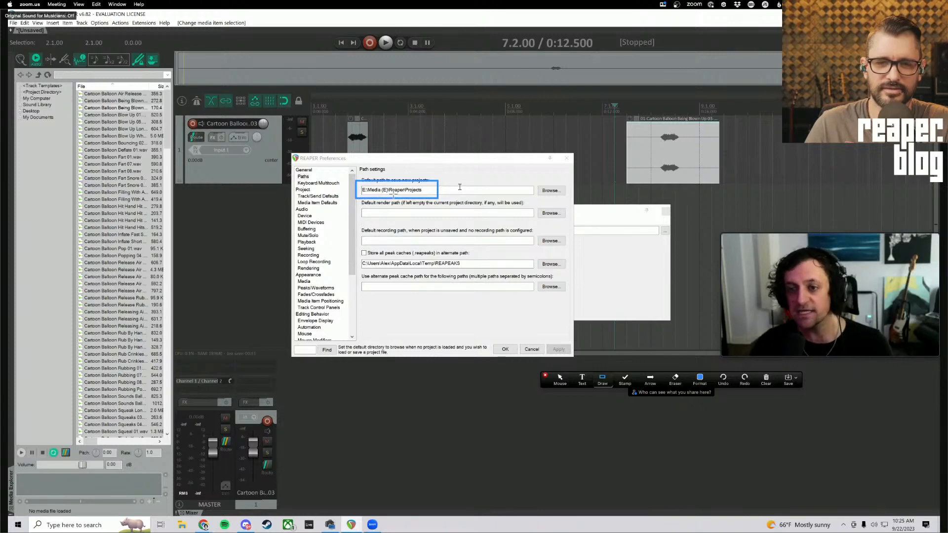
pyautogui.click(764, 384)
pyautogui.click(773, 399)
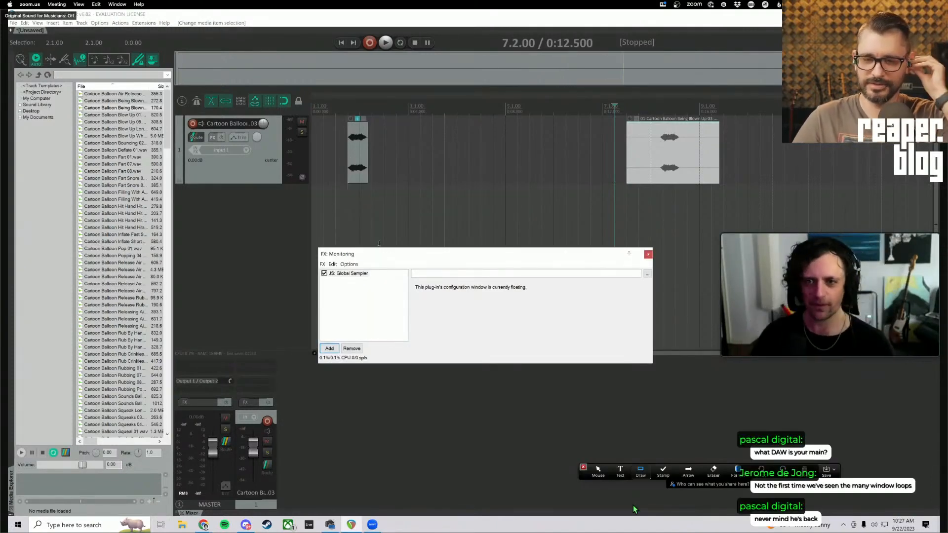
# Hide the Media Explorer and close the monitoring FX chain window
pyautogui.click(269, 279)
pyautogui.hotkey('ctrl', 'alt', 'x')
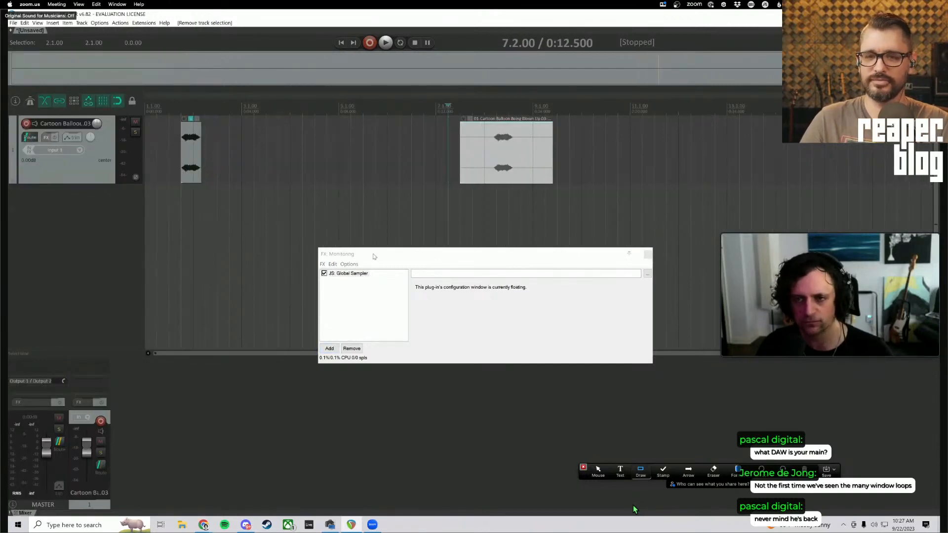
pyautogui.moveTo(374, 256); pyautogui.dragTo(313, 237)
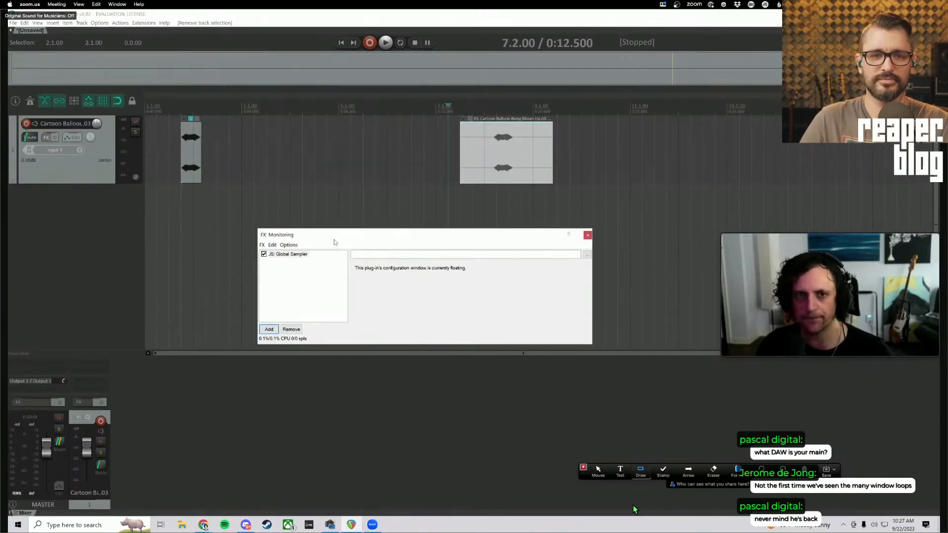
pyautogui.click(587, 235)
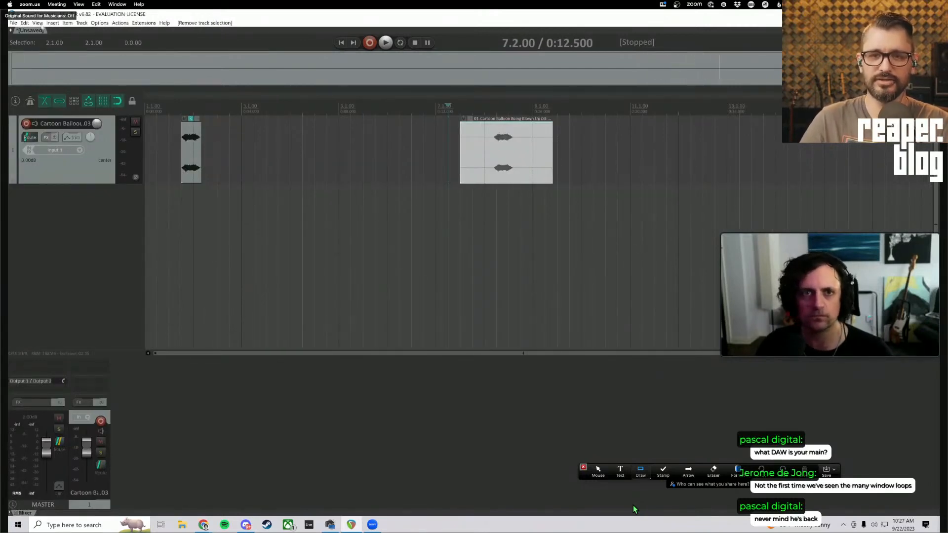
# Save the project as Mr. Blog in the Reaper Projects folder and place the edit cursor at 3.4.00
pyautogui.click(25, 23)
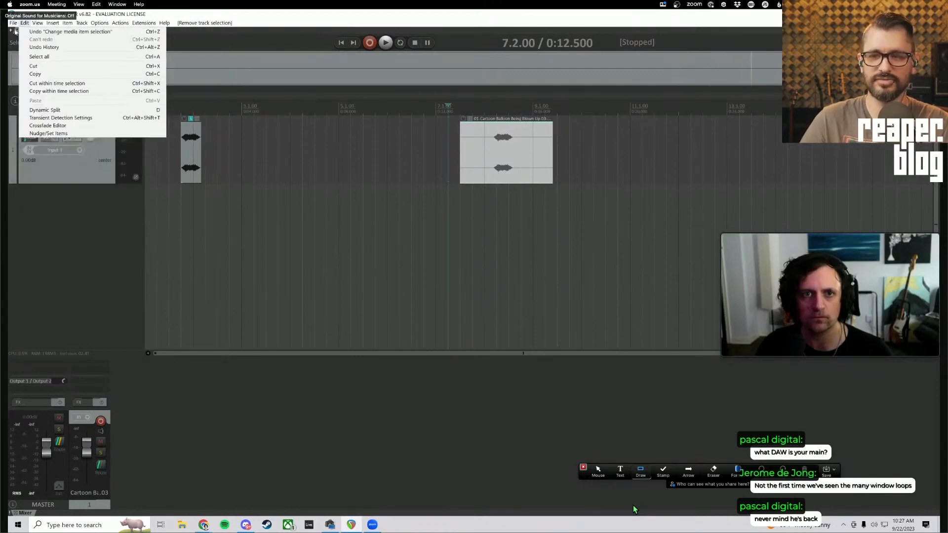
pyautogui.moveTo(14, 24)
pyautogui.click(30, 55)
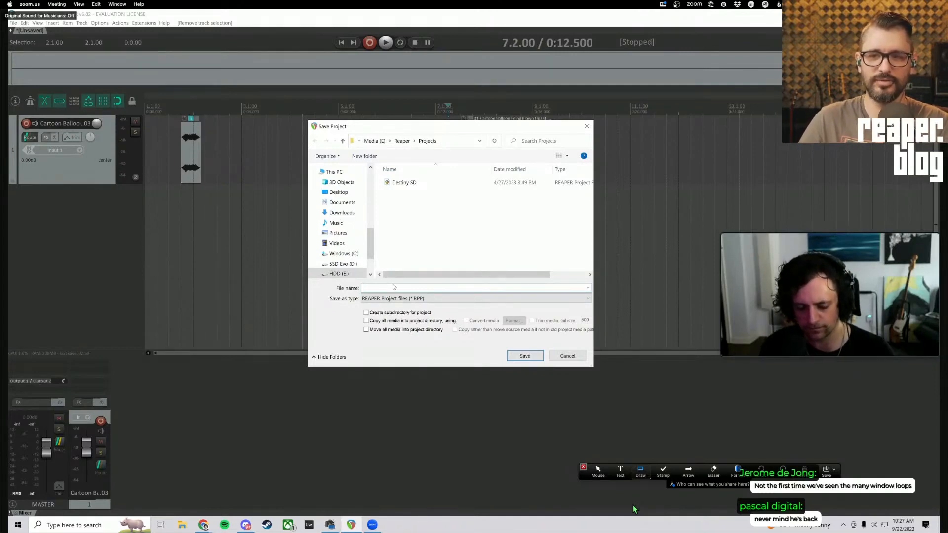
pyautogui.write('Mr. Blog')
pyautogui.press('Return')
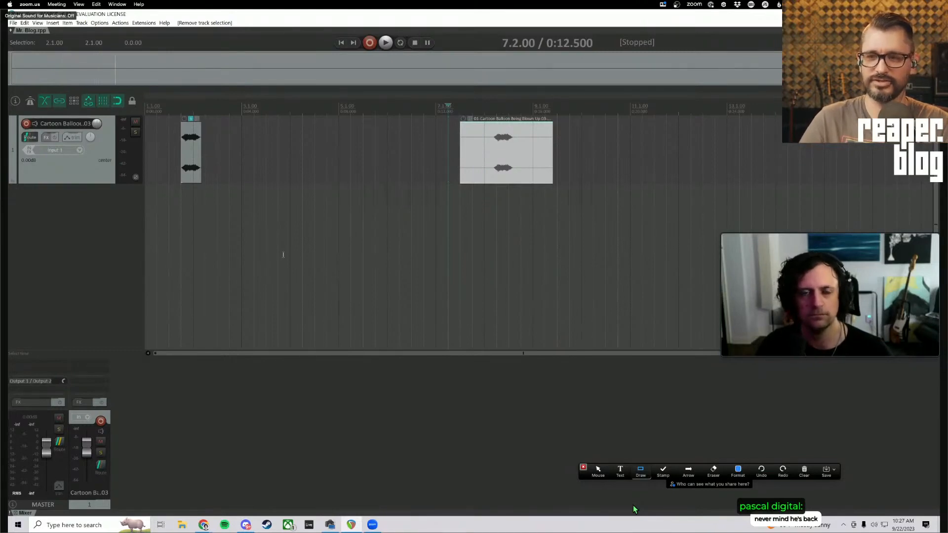
pyautogui.click(282, 255)
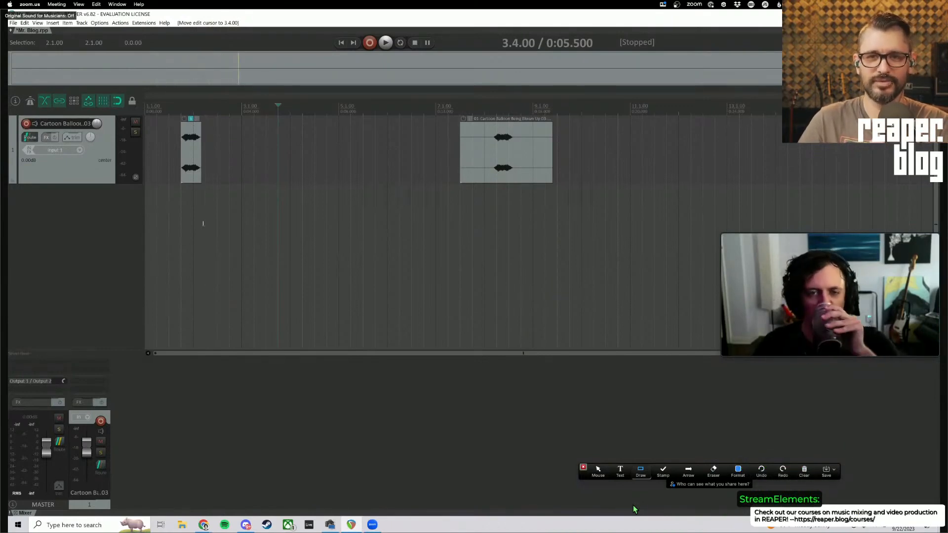
# Switch to the EOS M50 camera control window, set the ISO to 2000 and return to REAPER
pyautogui.click(328, 524)
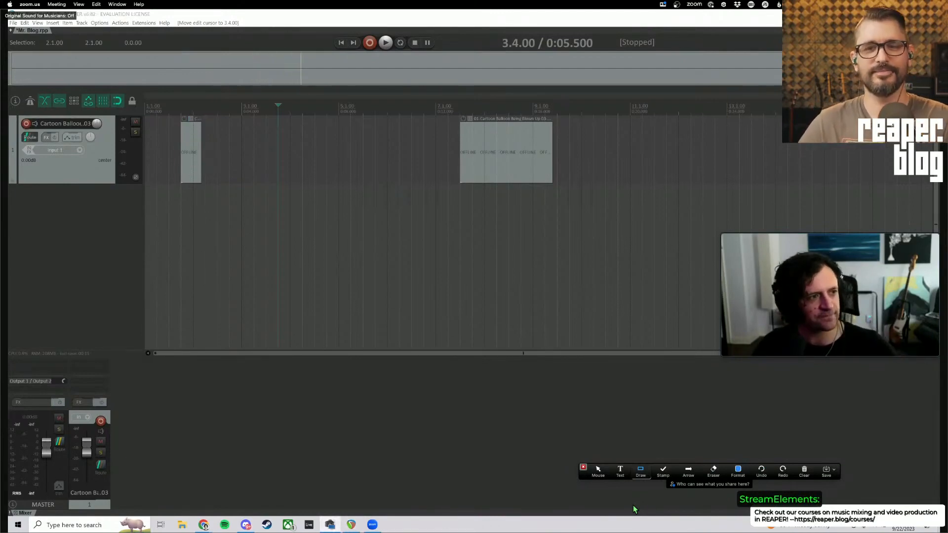
pyautogui.click(419, 236)
pyautogui.click(414, 246)
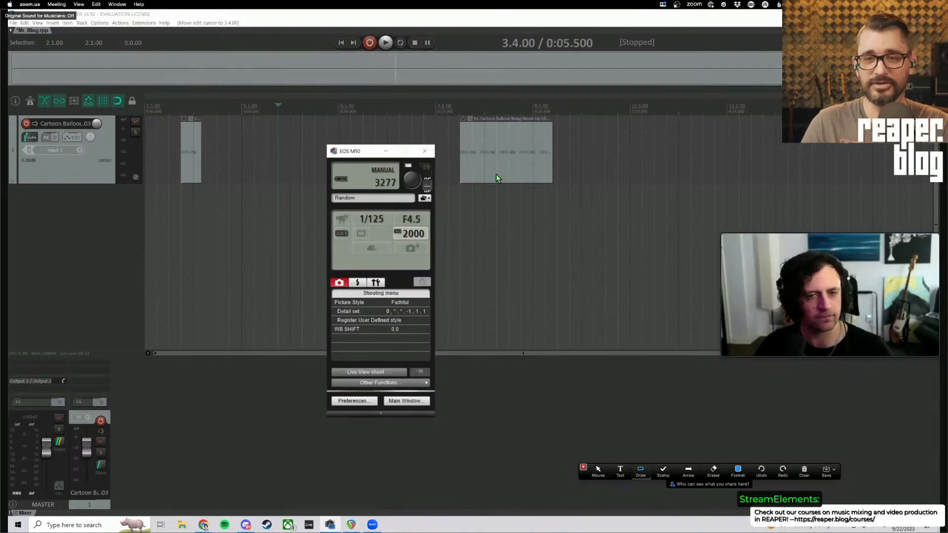
pyautogui.click(496, 174)
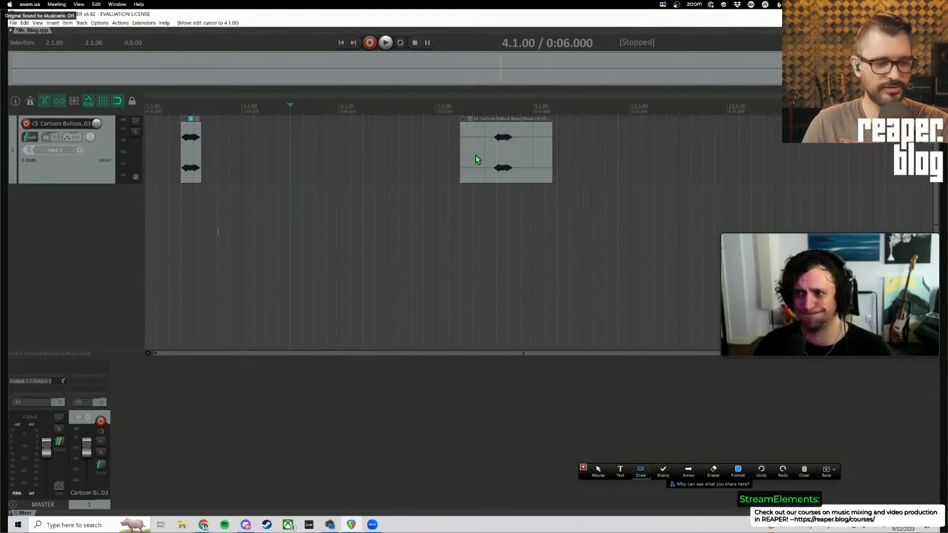
pyautogui.click(217, 230)
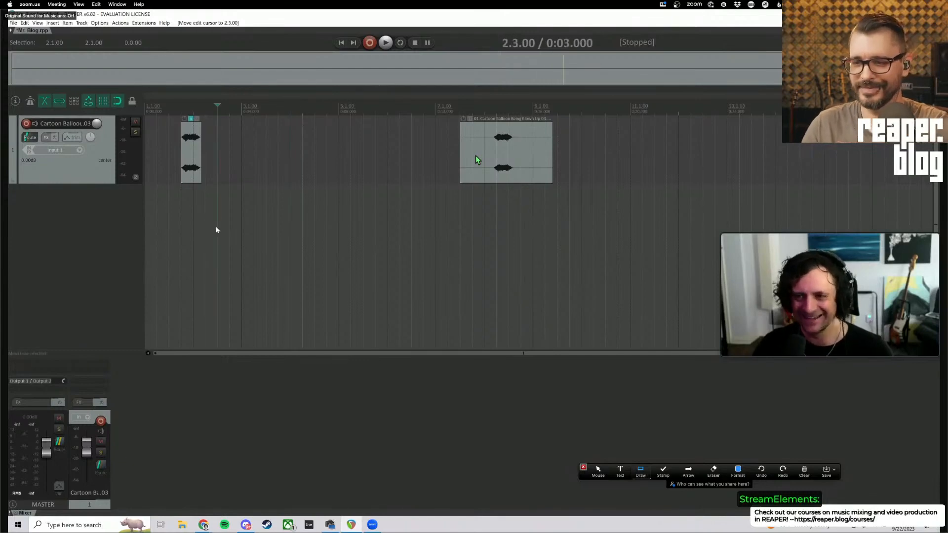
pyautogui.hotkey('alt', 'Tab')
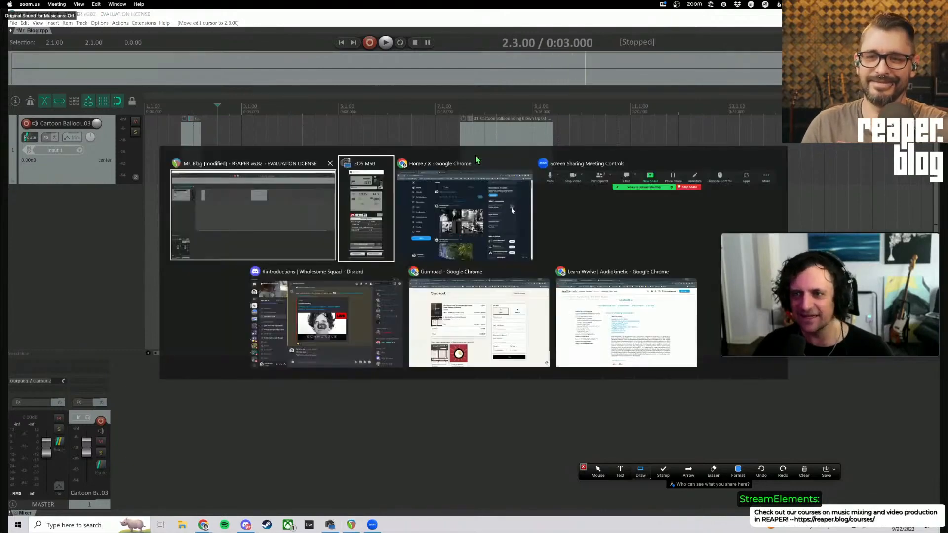
pyautogui.press('Escape')
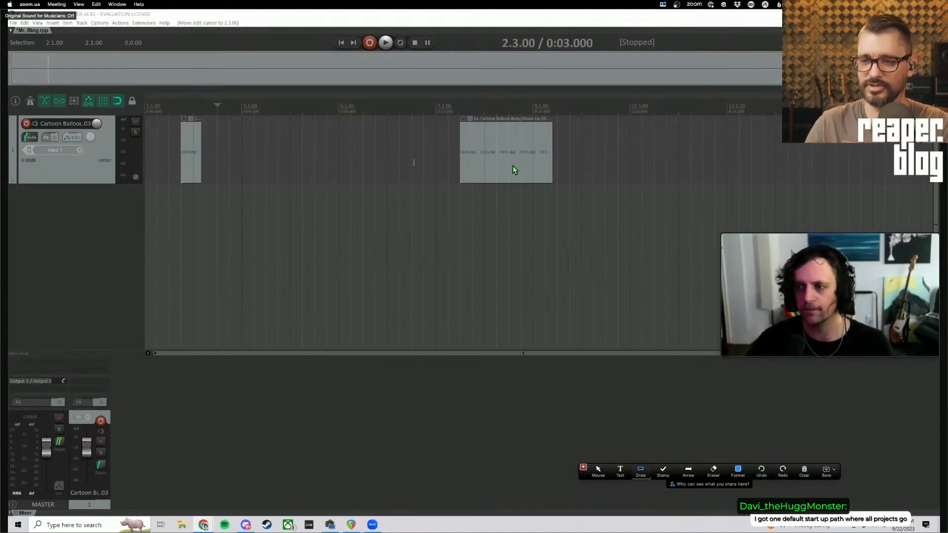
pyautogui.click(251, 223)
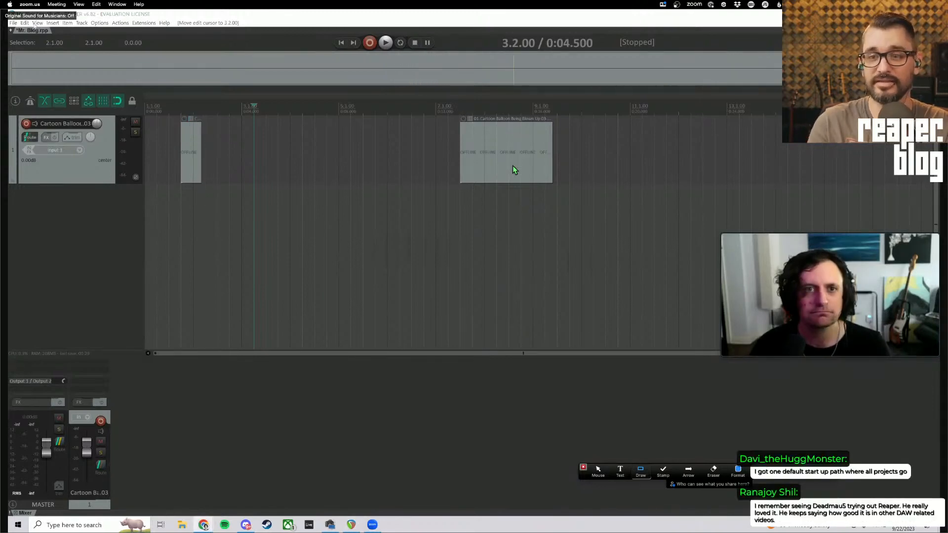
# Search the preferences for "offline", disable setting media items offline when the application is not active, and apply the change
pyautogui.click(13, 23)
pyautogui.click(303, 212)
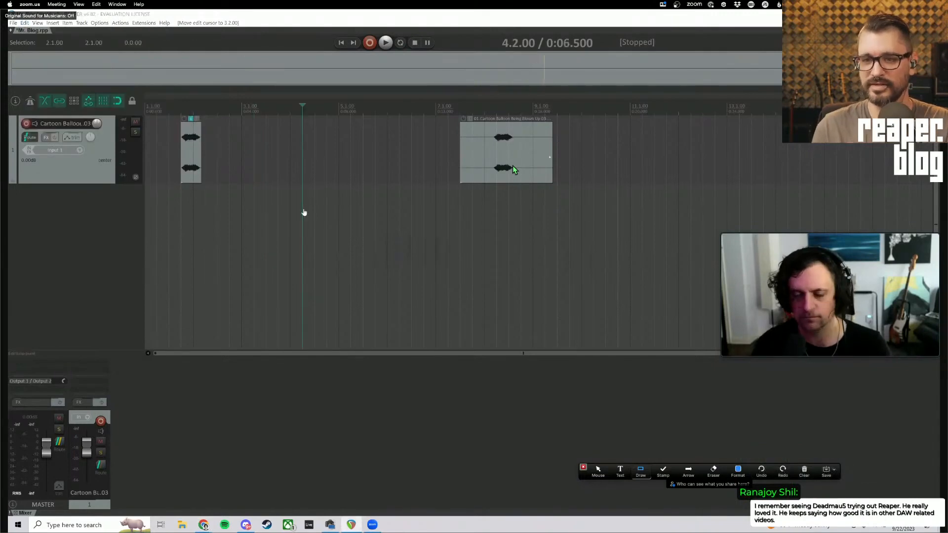
pyautogui.hotkey('ctrl', 'p')
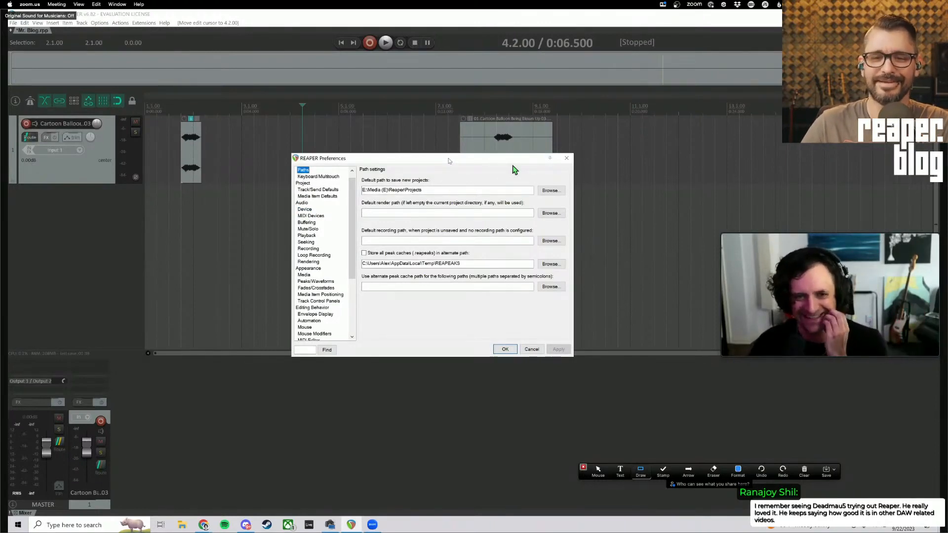
pyautogui.moveTo(450, 161); pyautogui.dragTo(395, 148)
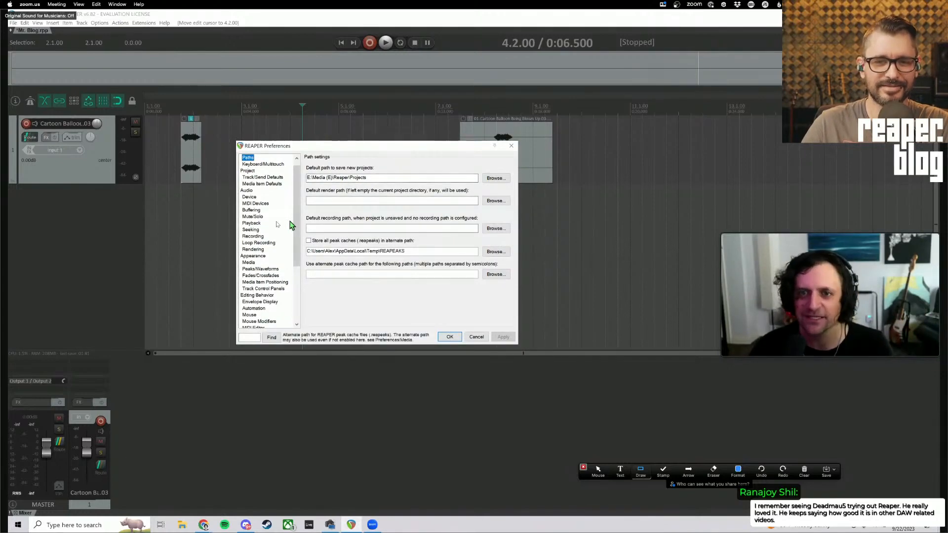
pyautogui.scroll(1, 274, 225)
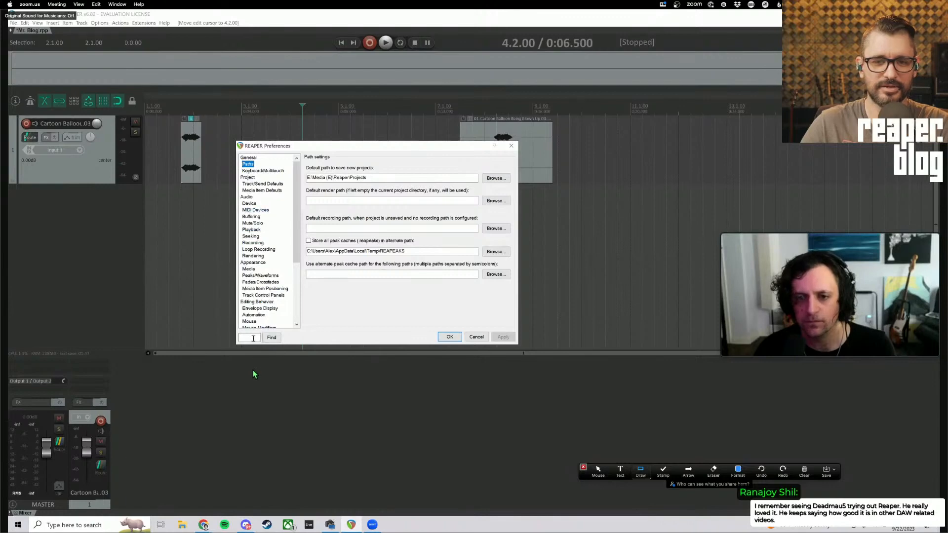
pyautogui.click(253, 338)
pyautogui.write('offline')
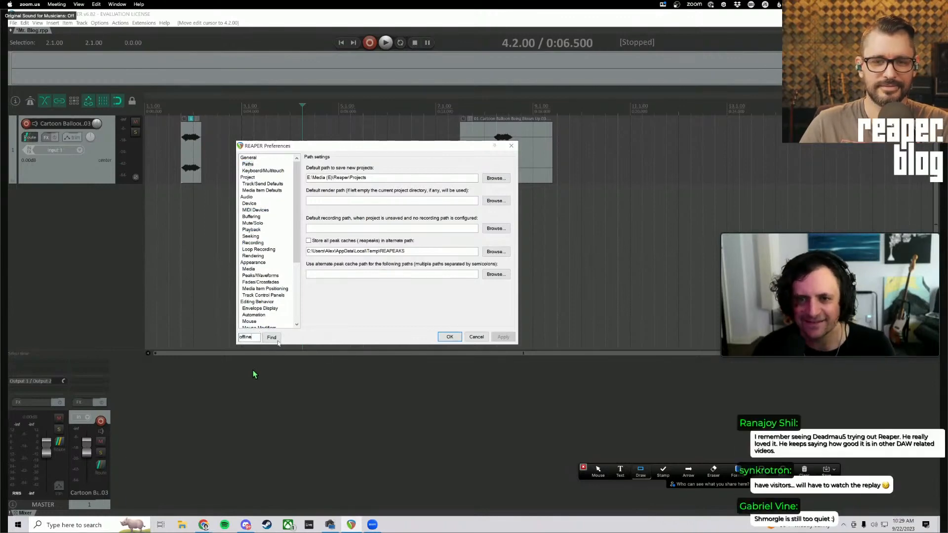
pyautogui.click(276, 340)
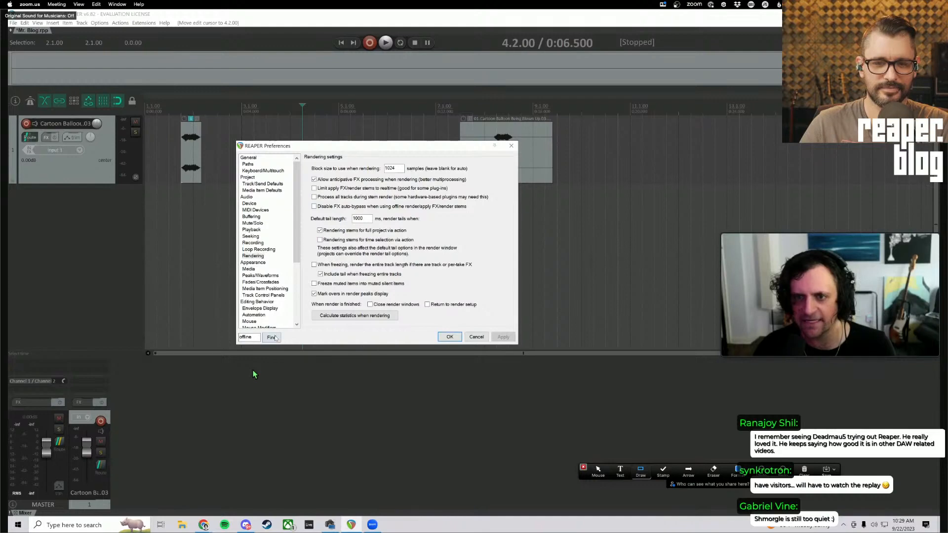
pyautogui.click(273, 338)
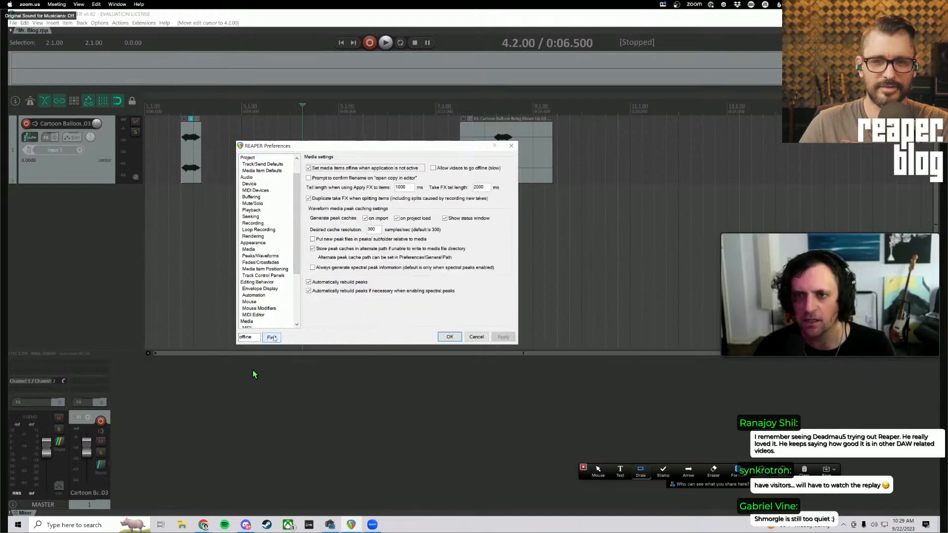
pyautogui.click(308, 169)
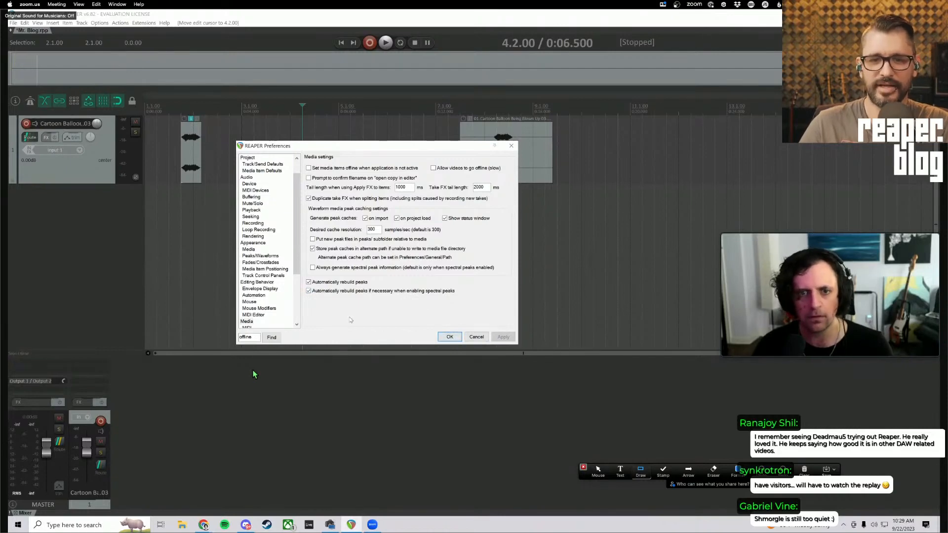
pyautogui.click(449, 337)
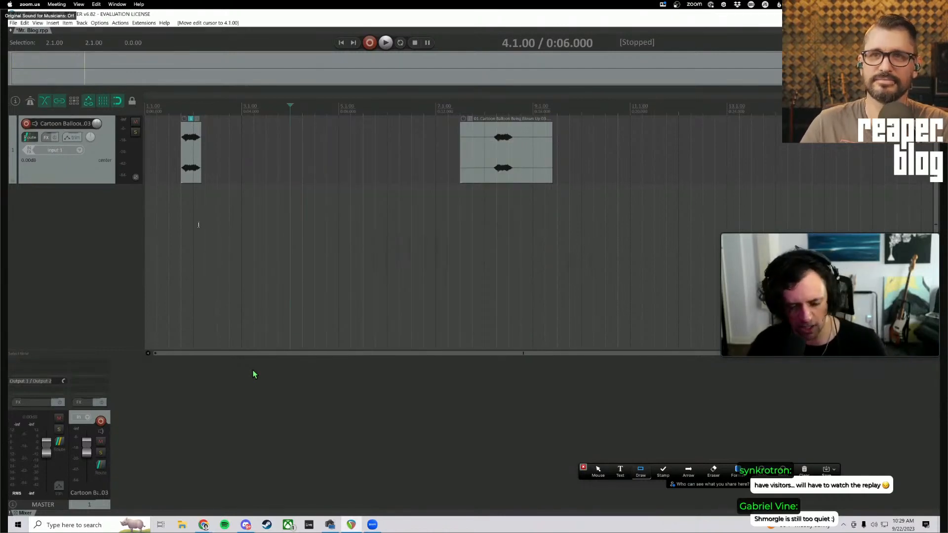
# Return to the arrange view, select the first Cartoon Balloon item and place the edit cursor at 1.4.00
pyautogui.hotkey('alt', 'Tab')
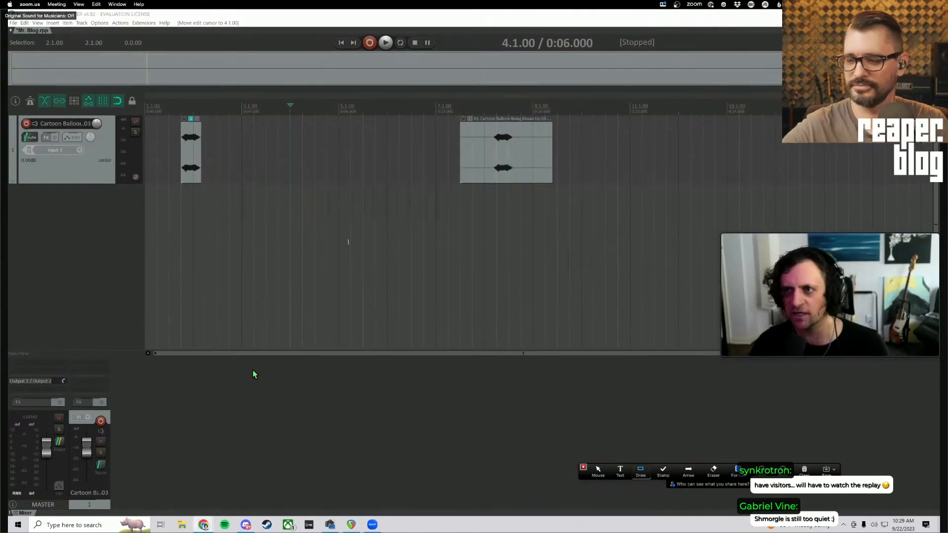
pyautogui.click(317, 243)
pyautogui.click(181, 176)
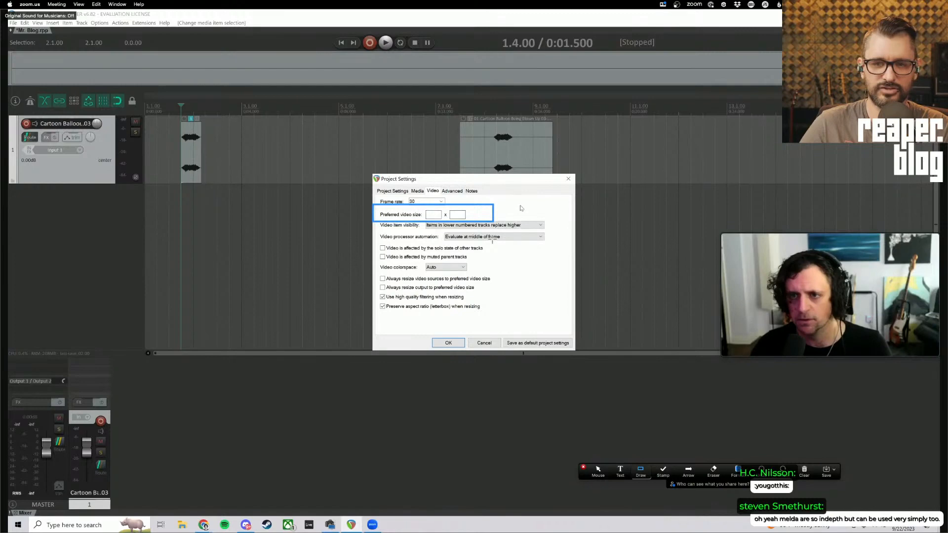
# Set the project's preferred video size to 1920 x 1080 and clear the annotation drawing around it
pyautogui.click(433, 214)
pyautogui.write('1920')
pyautogui.click(460, 215)
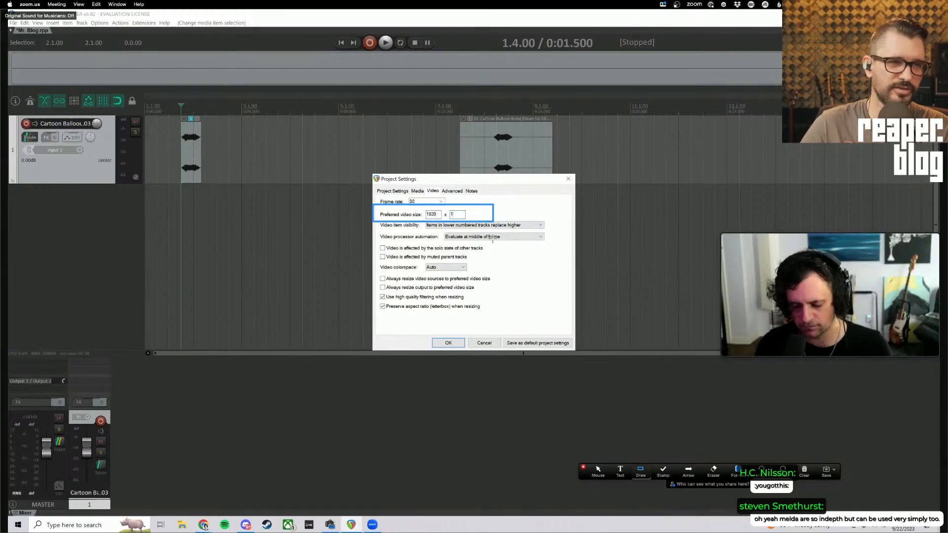
pyautogui.write('1080')
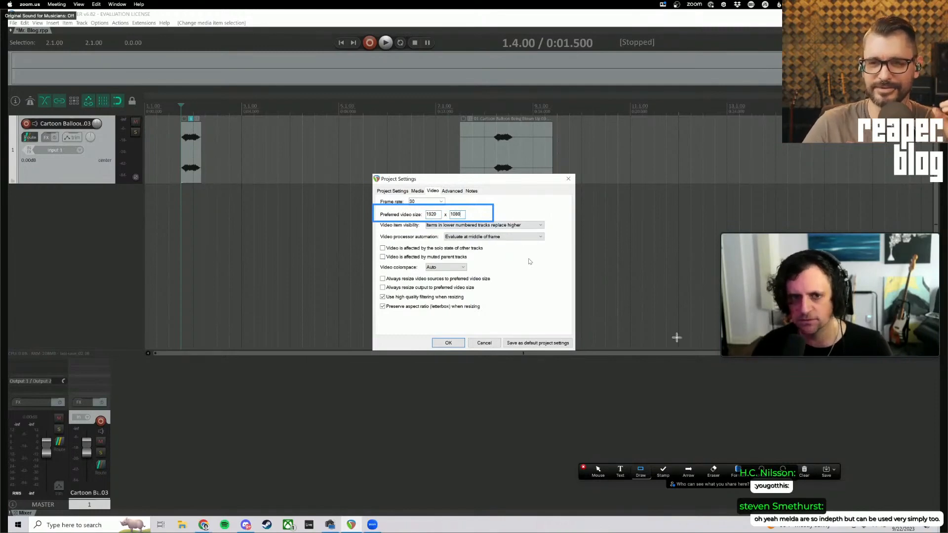
pyautogui.click(805, 473)
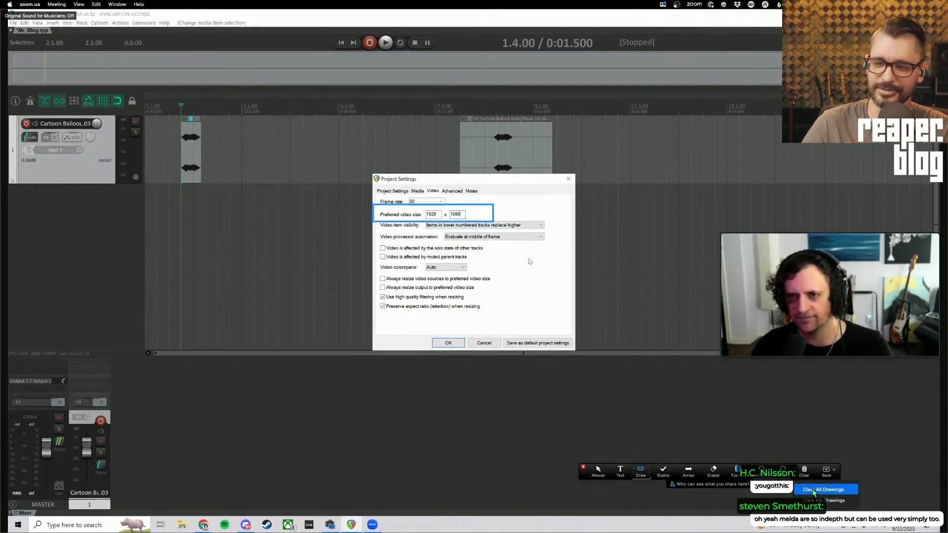
pyautogui.click(817, 489)
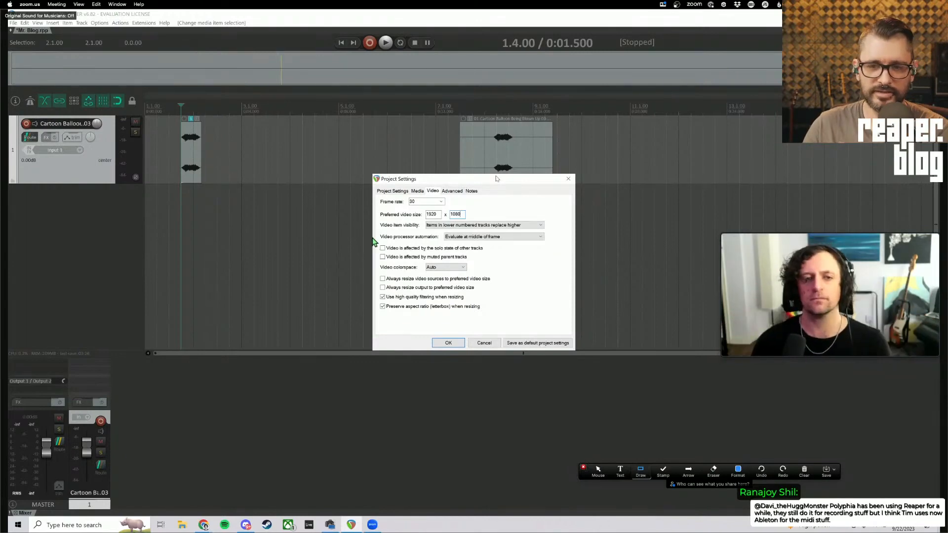
# Outline the video solo, mute, colorspace and resizing options with an annotation rectangle and clear the drawing
pyautogui.moveTo(372, 237); pyautogui.dragTo(498, 302)
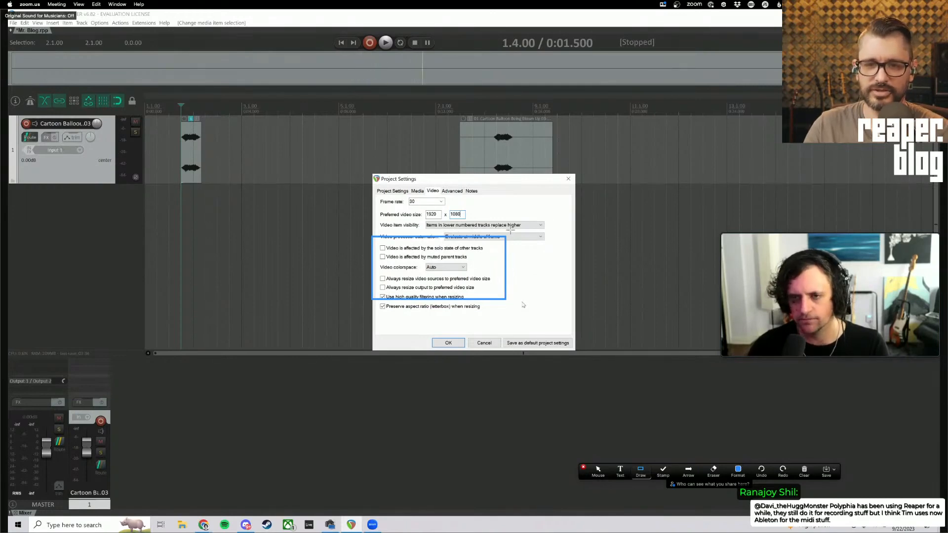
pyautogui.click(807, 475)
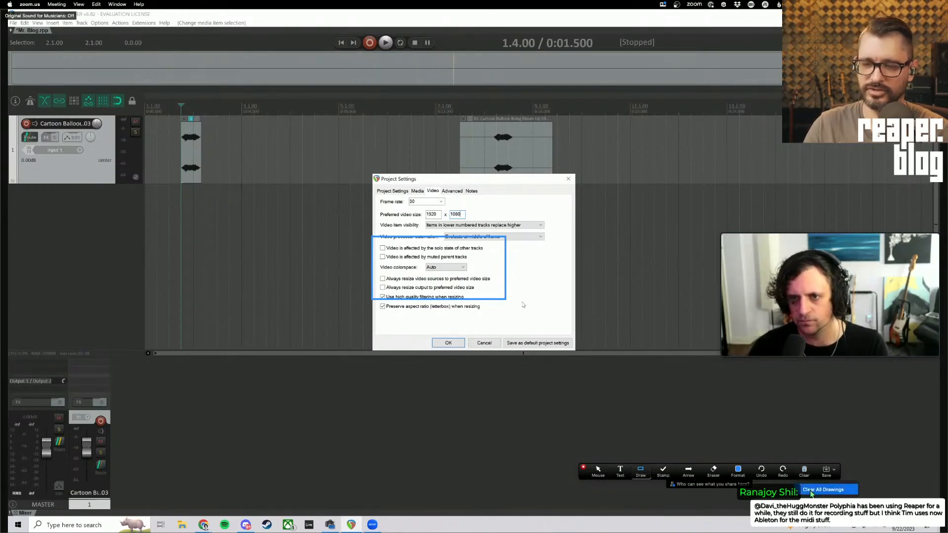
pyautogui.click(810, 490)
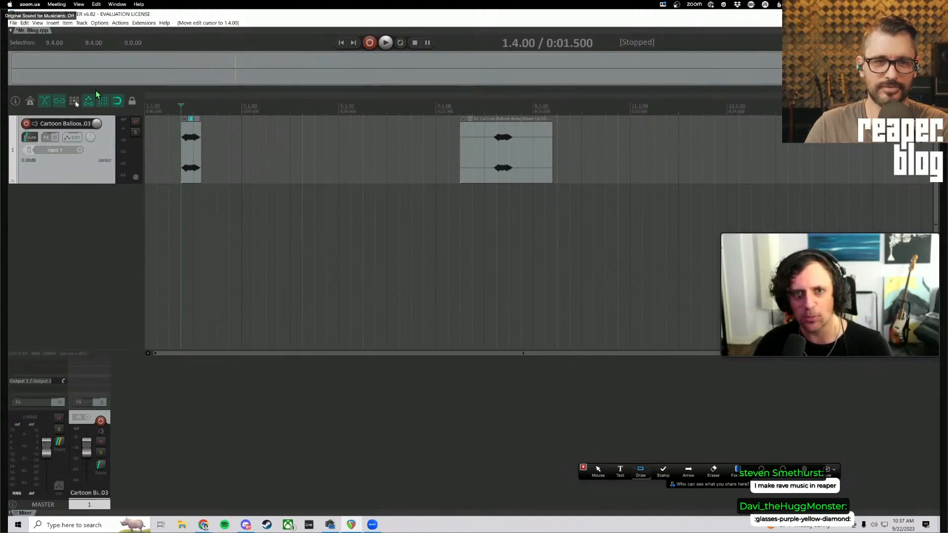
# Set the grid line spacing to Frame in the snap/grid settings, outlining the grid toggle and the timeline ruler with annotation rectangles
pyautogui.moveTo(96, 90); pyautogui.dragTo(114, 117)
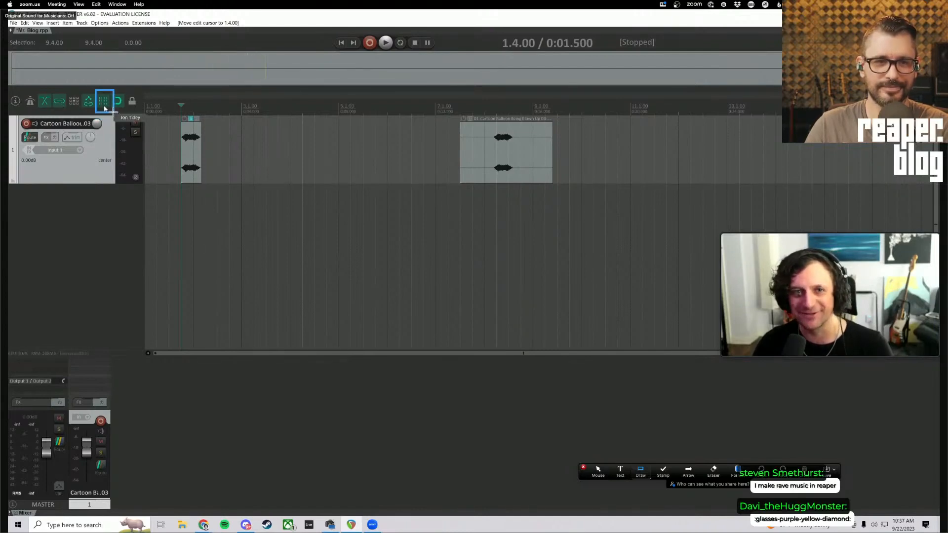
pyautogui.rightClick(103, 102)
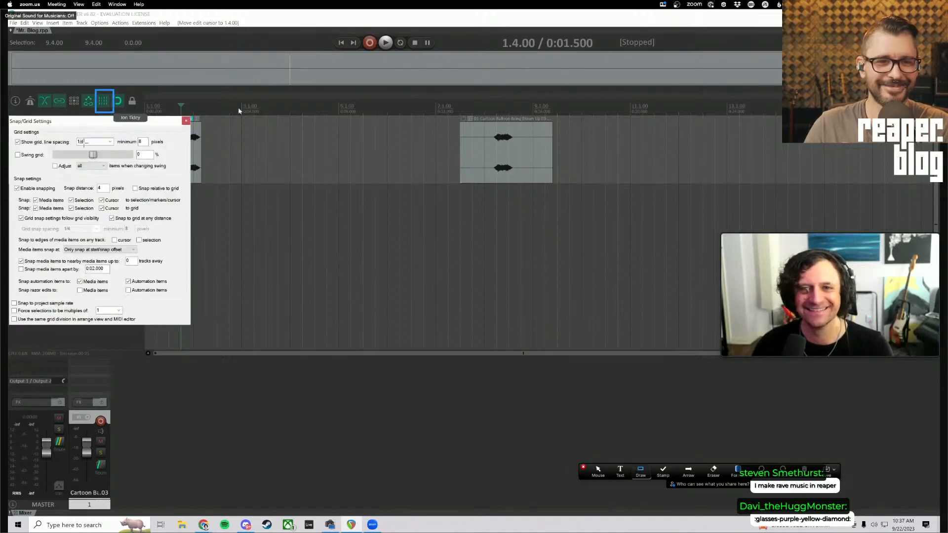
pyautogui.moveTo(83, 121); pyautogui.dragTo(241, 109)
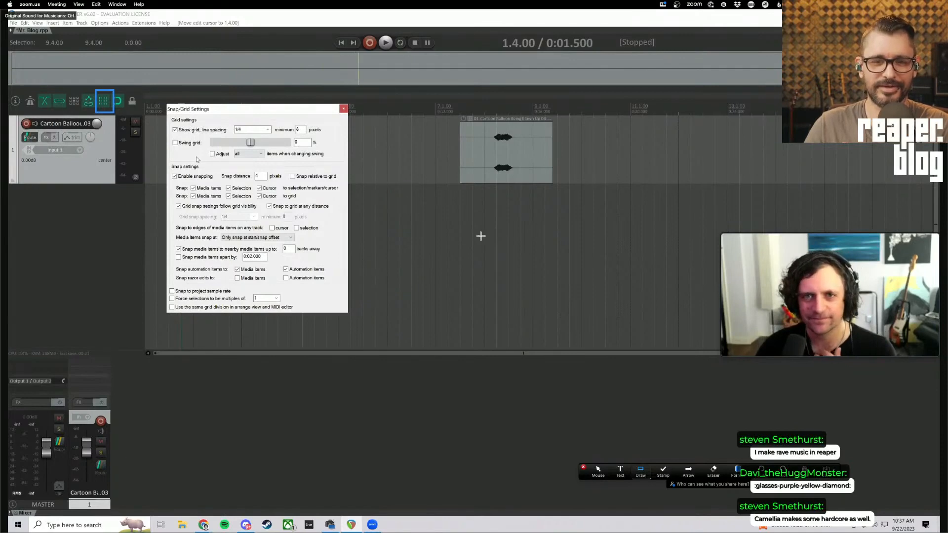
pyautogui.doubleClick(260, 130)
pyautogui.click(267, 130)
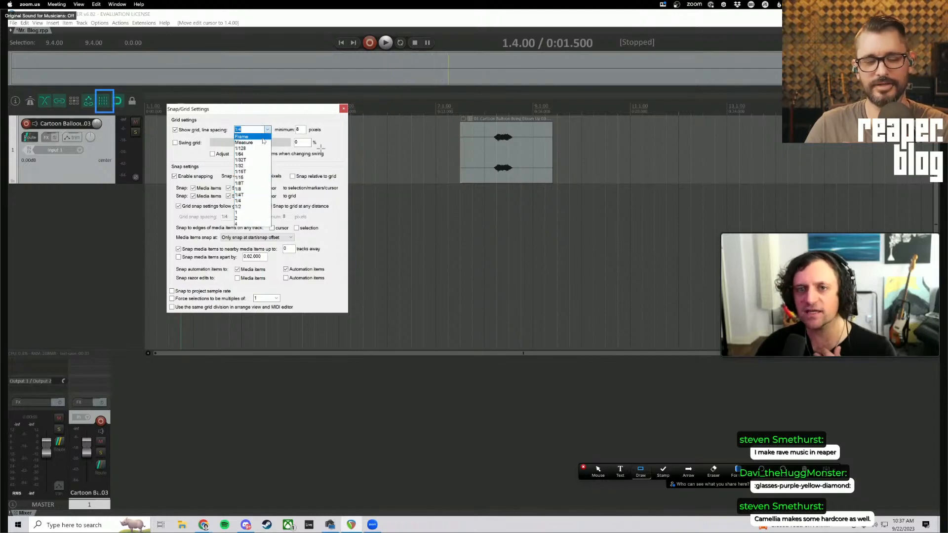
pyautogui.click(263, 138)
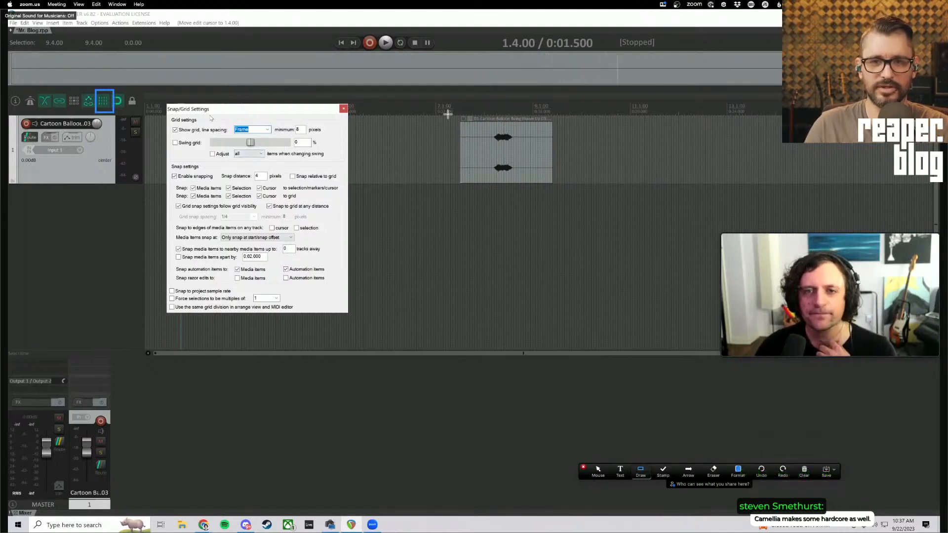
pyautogui.moveTo(421, 99); pyautogui.dragTo(463, 116)
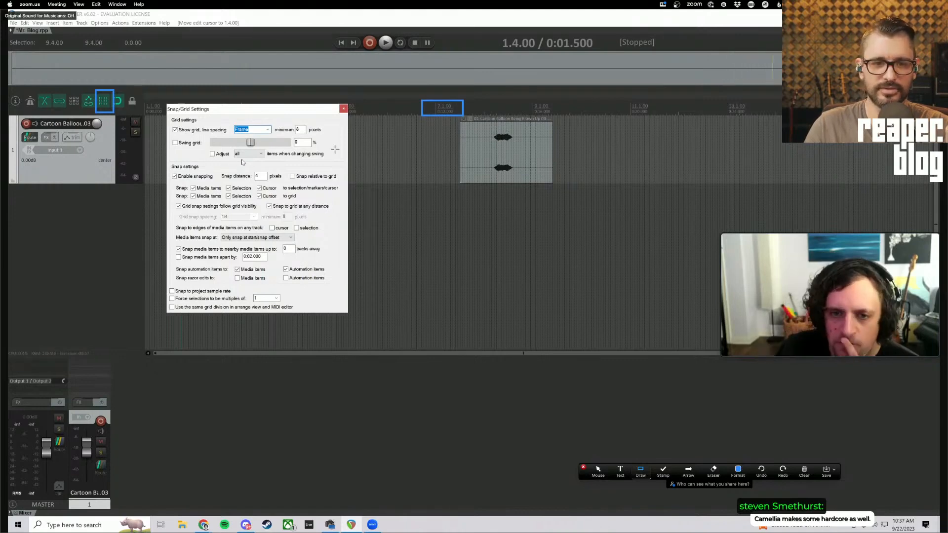
pyautogui.click(344, 109)
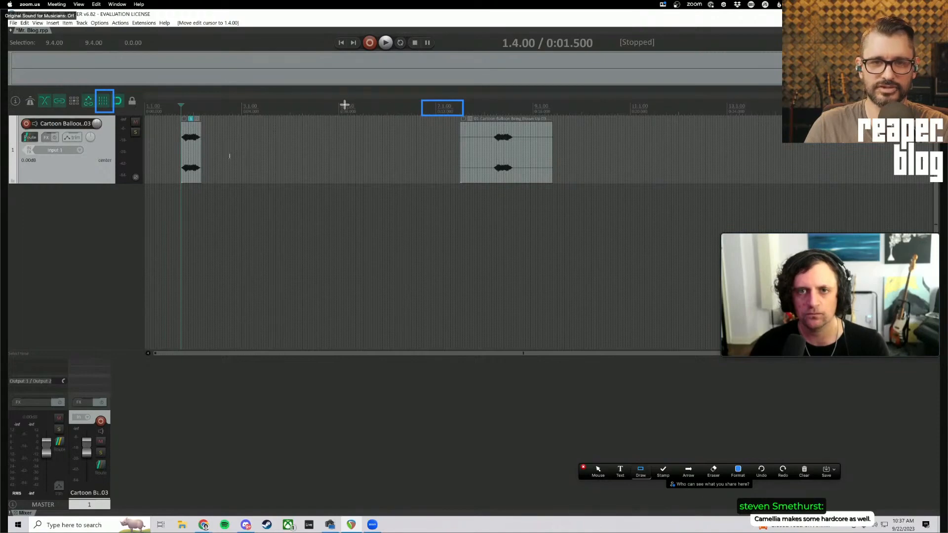
# Change the ruler's time unit to Hours:Minutes:Seconds:Frames and clear all annotation drawings
pyautogui.rightClick(228, 109)
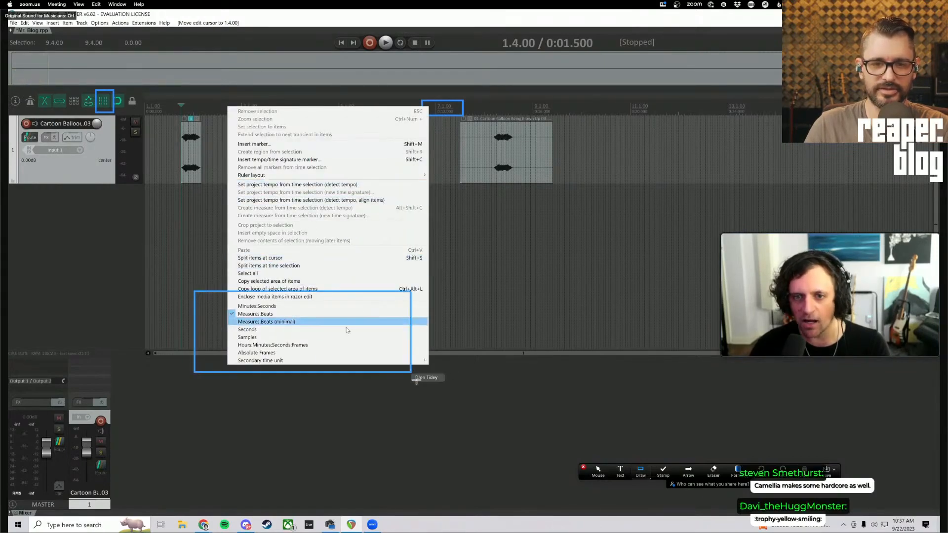
pyautogui.click(314, 345)
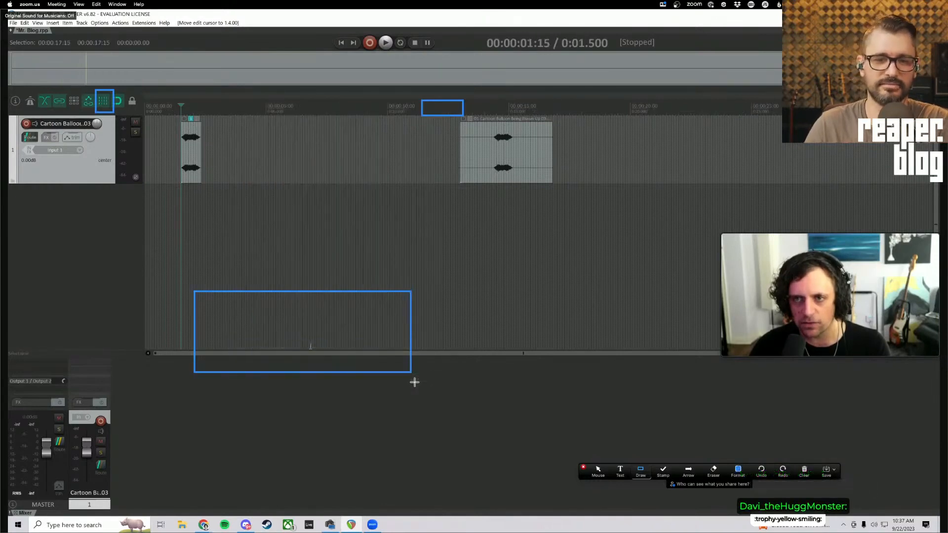
pyautogui.click(805, 473)
pyautogui.click(812, 489)
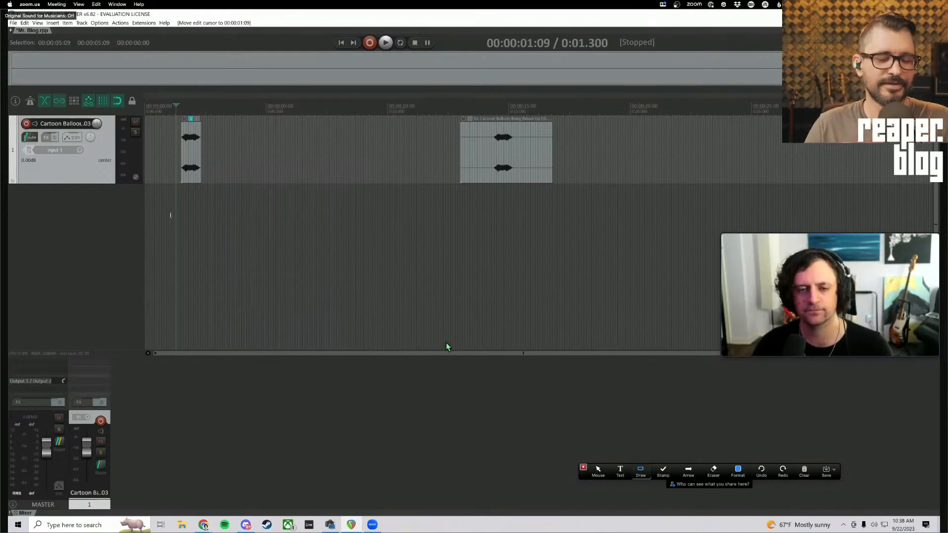
# Make a time selection from 00:00:05:06 to 00:00:05:12 and delete the Cartoon Balloon track
pyautogui.moveTo(186, 217); pyautogui.dragTo(336, 225)
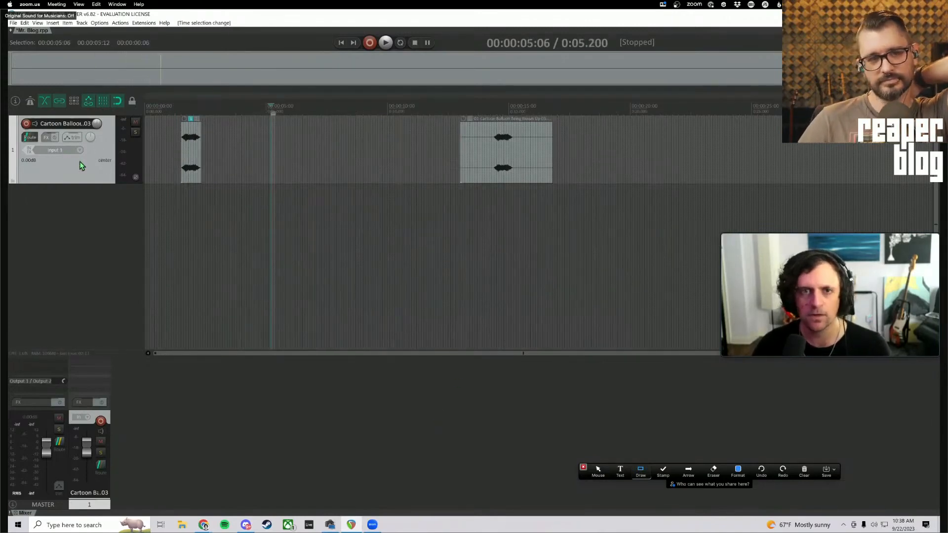
pyautogui.rightClick(82, 165)
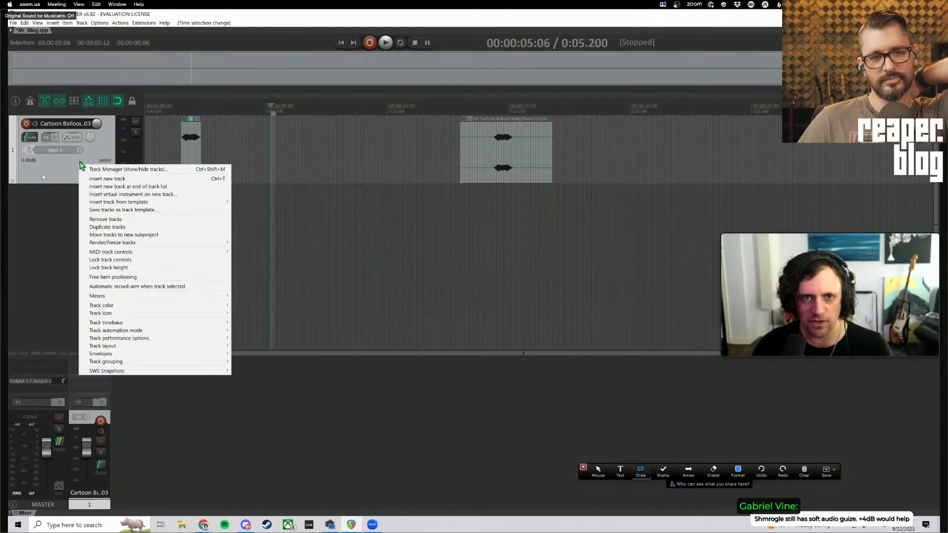
pyautogui.press('Escape')
pyautogui.press('Delete')
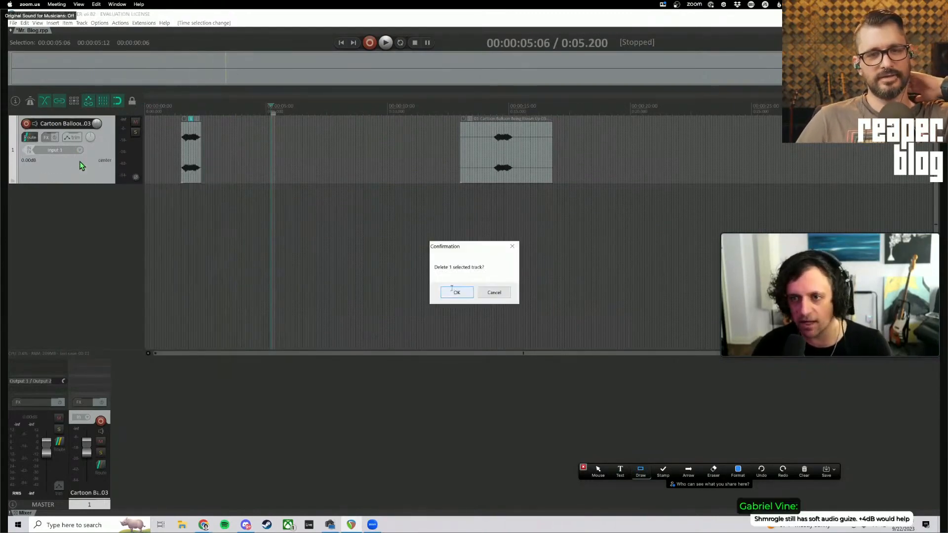
pyautogui.click(456, 292)
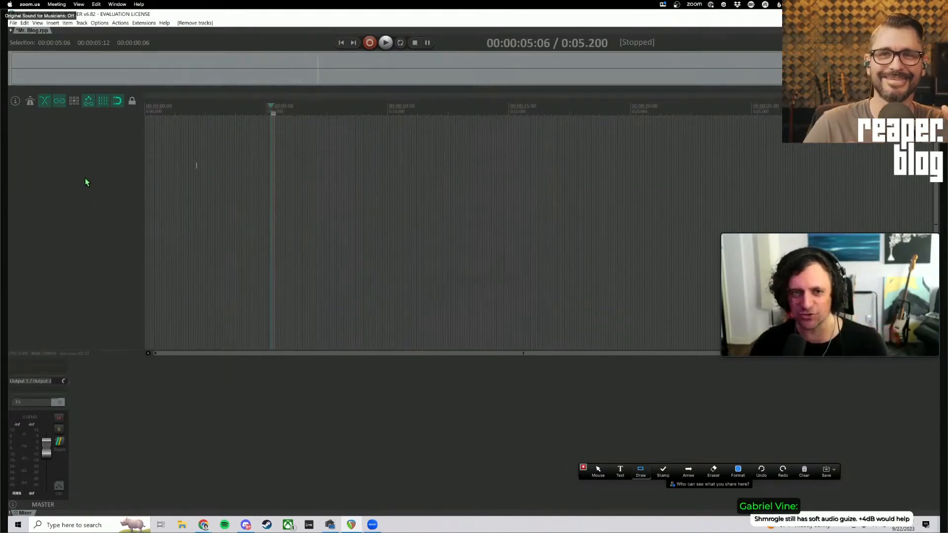
# Clear the track and time selections and place the edit cursor at 00:00:03:21 in the empty arrange view
pyautogui.click(105, 198)
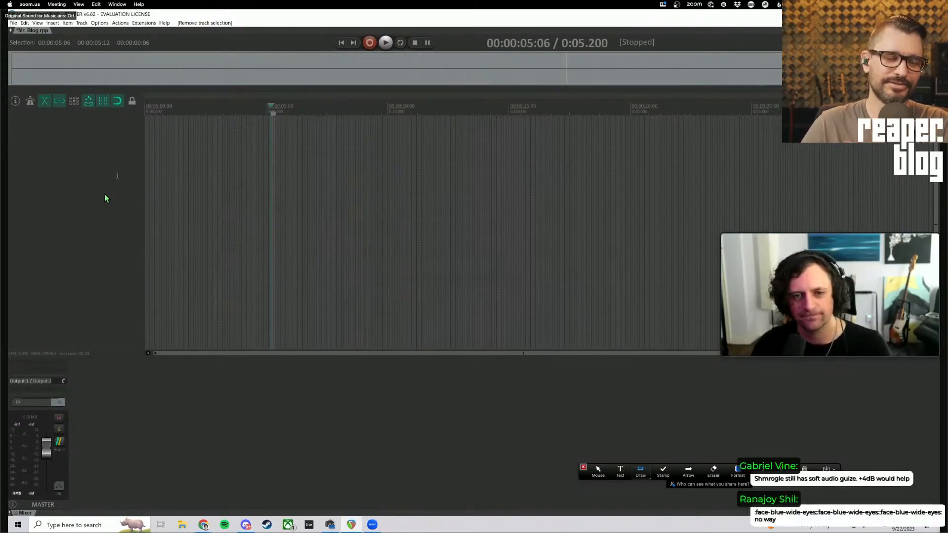
pyautogui.click(177, 295)
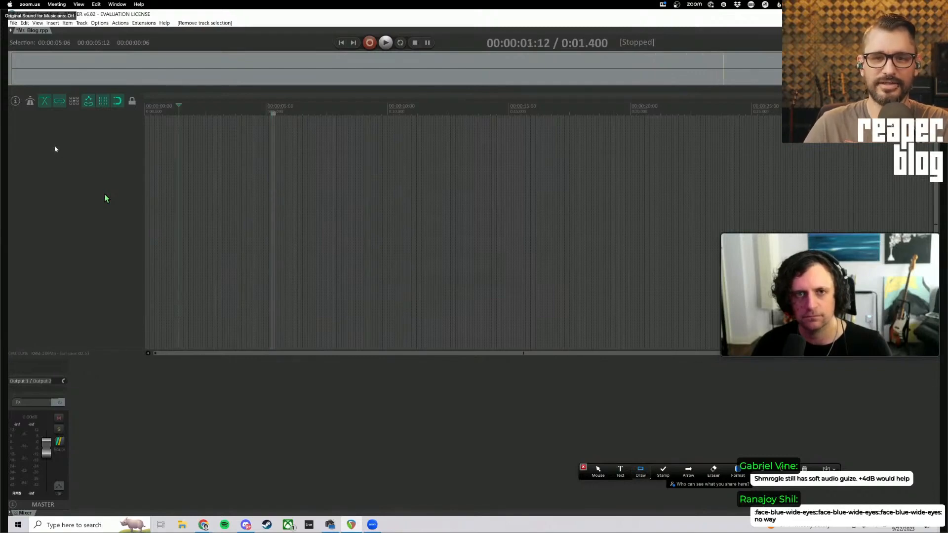
pyautogui.click(234, 208)
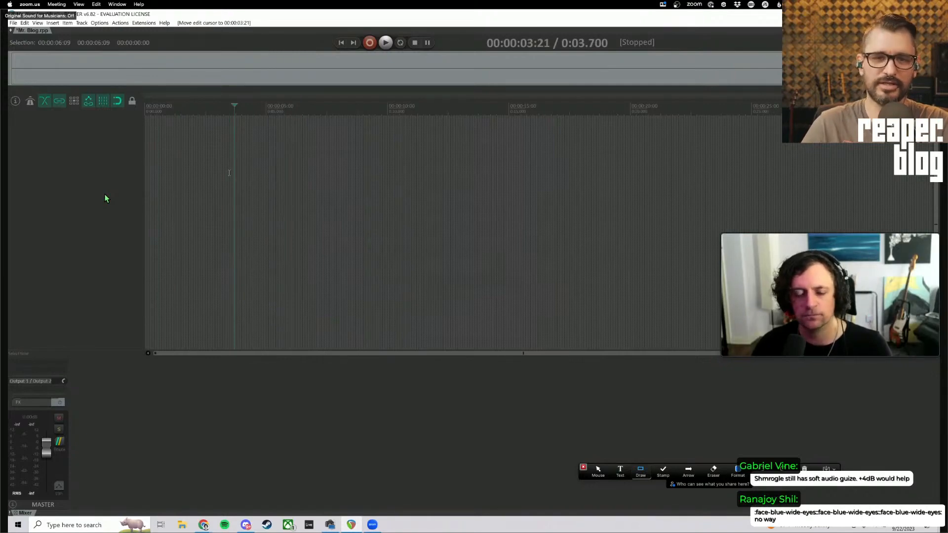
# Make a time selection from 00:00:03:09 to 00:00:11:24 and place the edit cursor at 00:00:09:21
pyautogui.moveTo(226, 157); pyautogui.dragTo(432, 162)
pyautogui.rightClick(382, 169)
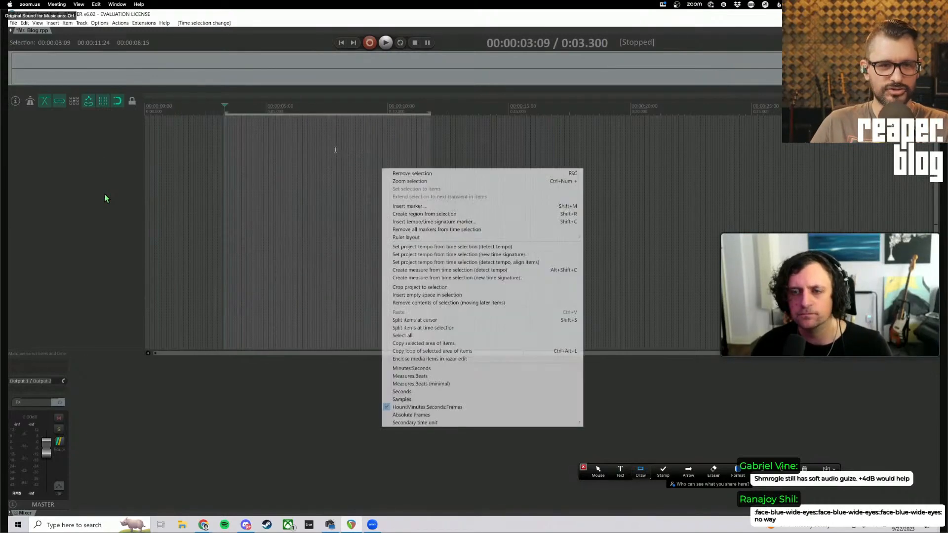
pyautogui.click(336, 150)
pyautogui.click(378, 160)
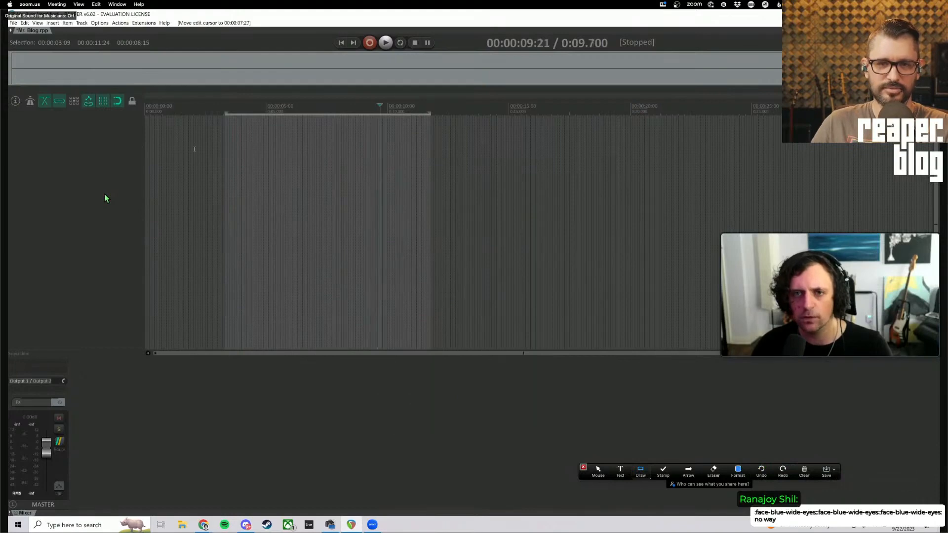
# Outline the empty track area with an annotation rectangle, then insert a new track there and increase its height
pyautogui.moveTo(42, 128); pyautogui.dragTo(87, 157)
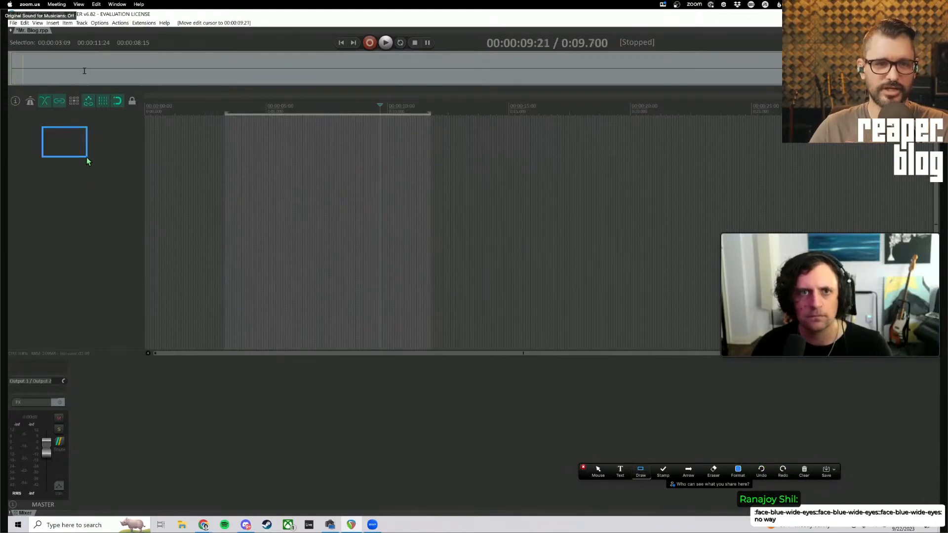
pyautogui.doubleClick(57, 149)
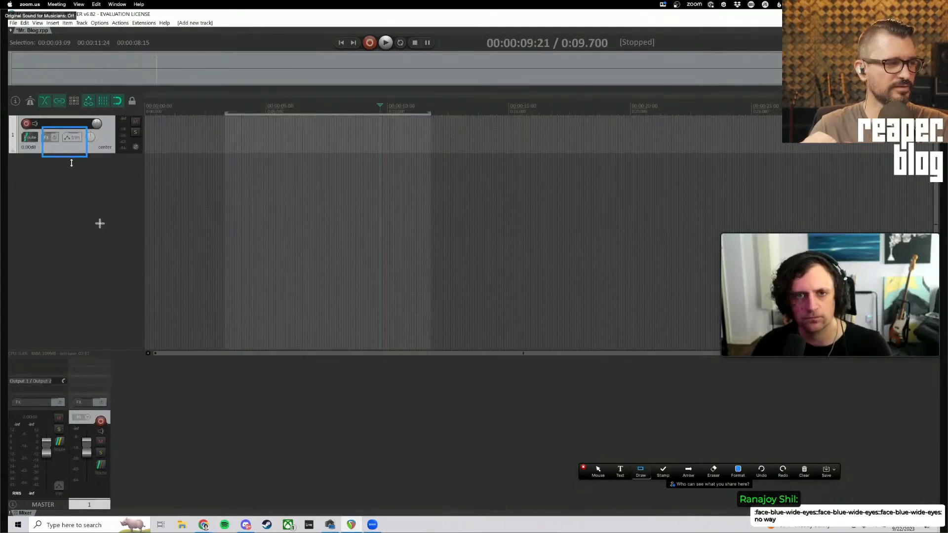
pyautogui.moveTo(70, 153); pyautogui.dragTo(71, 169)
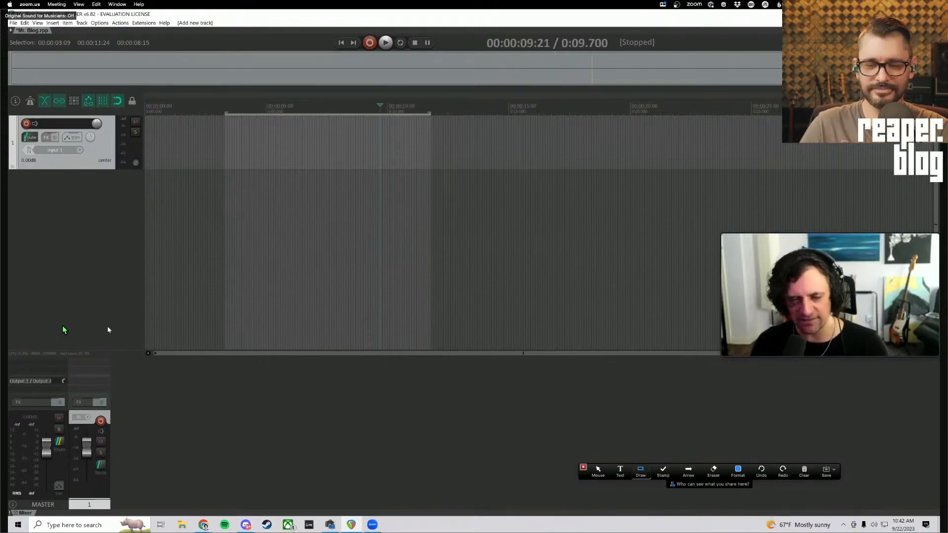
# Deselect the first track and add two more empty tracks below it
pyautogui.click(97, 325)
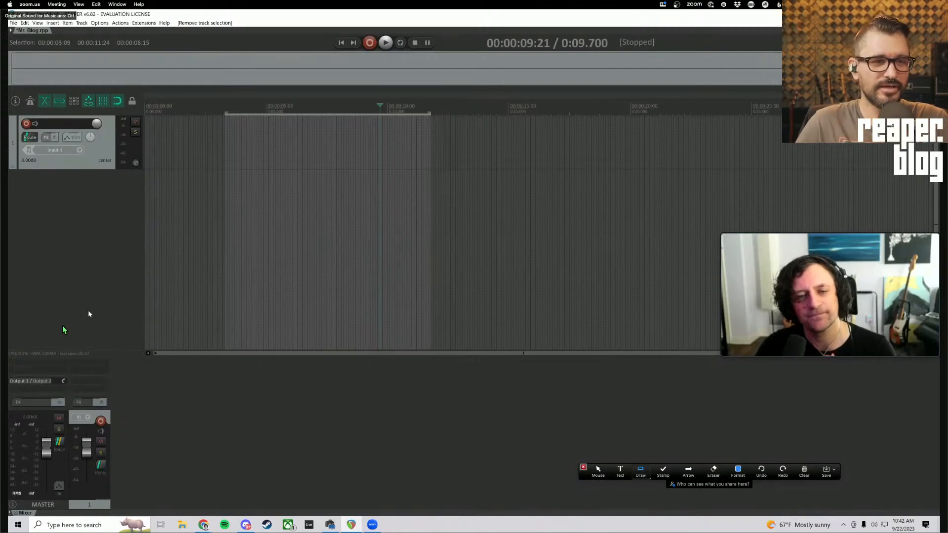
pyautogui.doubleClick(62, 184)
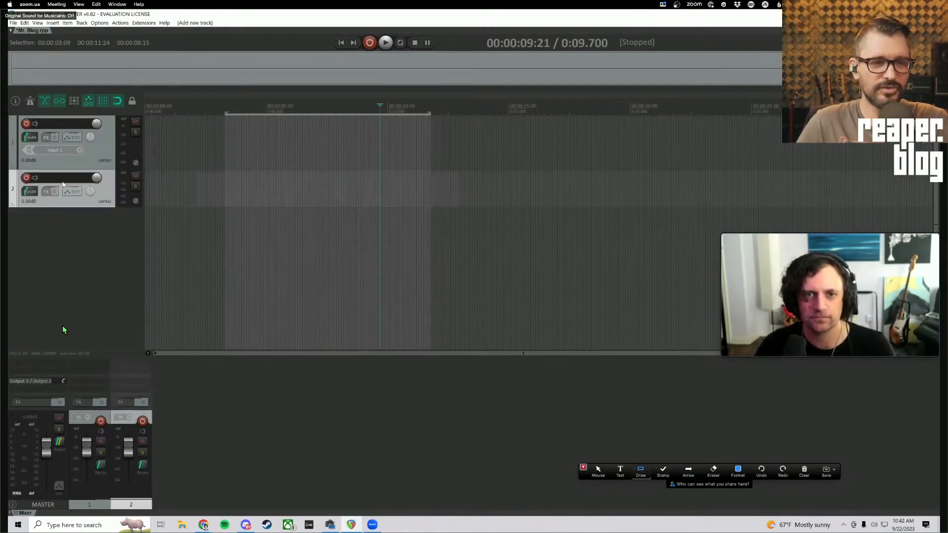
pyautogui.doubleClick(97, 260)
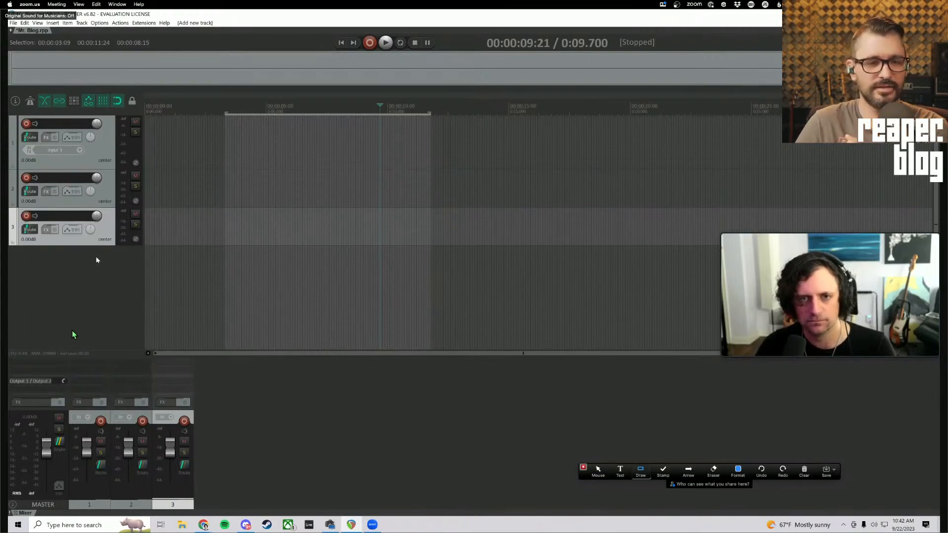
# Insert nine more tracks at once after the last touched track
pyautogui.rightClick(97, 260)
pyautogui.click(120, 271)
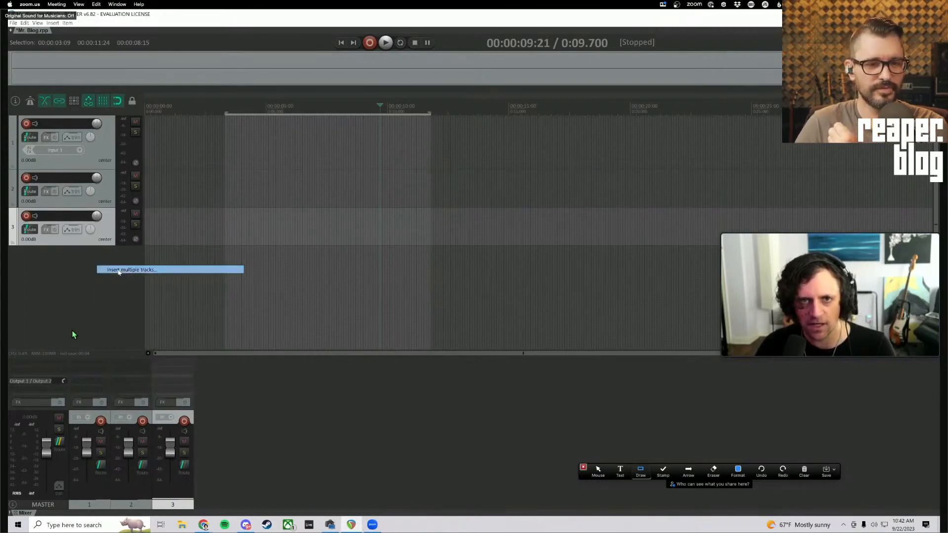
pyautogui.press('BackSpace')
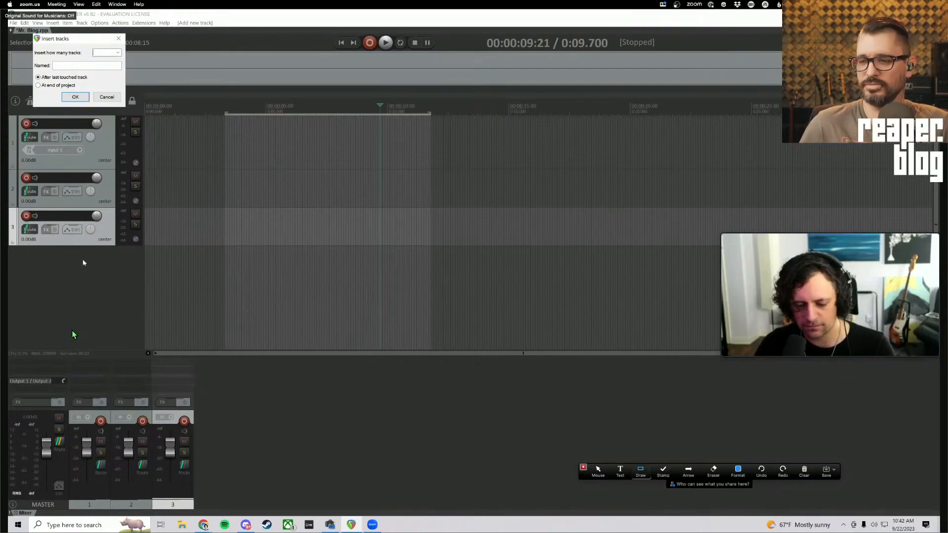
pyautogui.write('9')
pyautogui.press('Return')
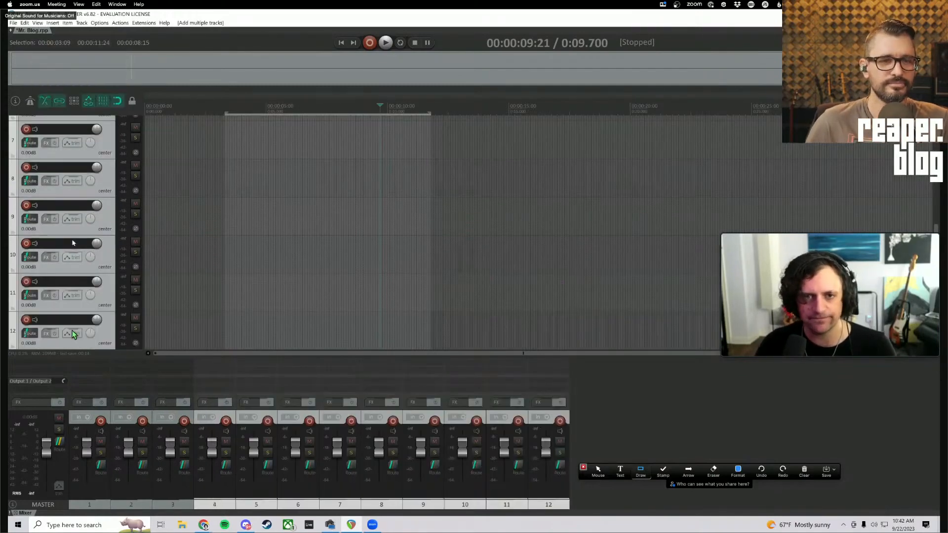
# Look through the list of added tracks and select track 2
pyautogui.scroll(6, 72, 330)
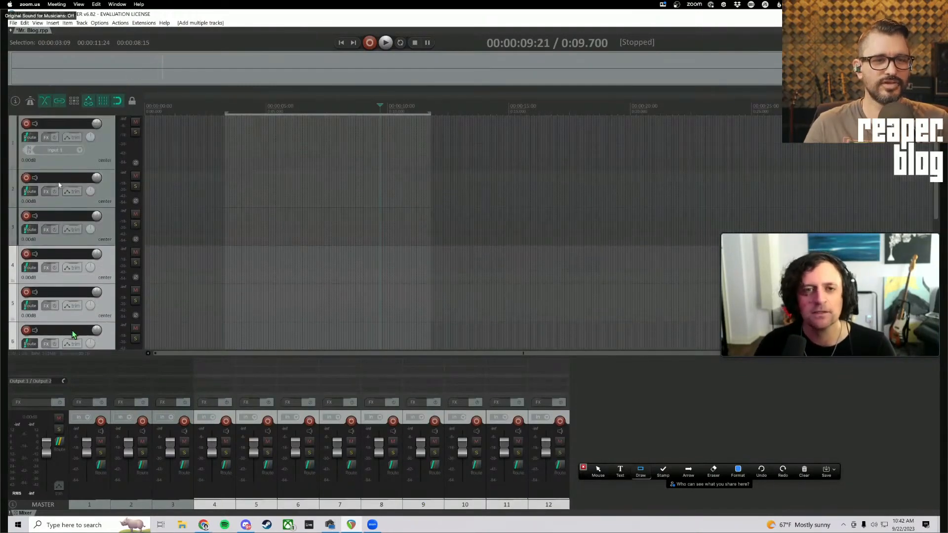
pyautogui.click(57, 199)
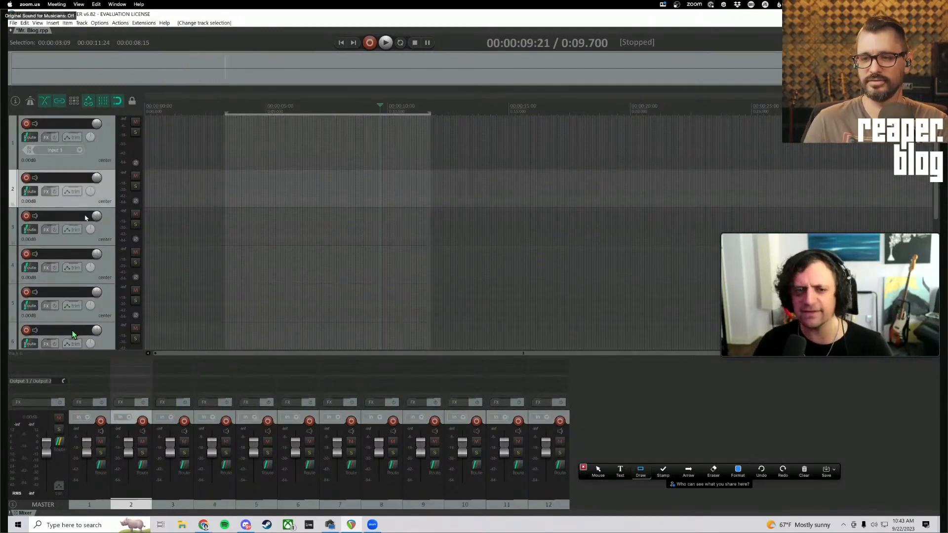
pyautogui.scroll(-6, 76, 306)
pyautogui.scroll(6, 75, 272)
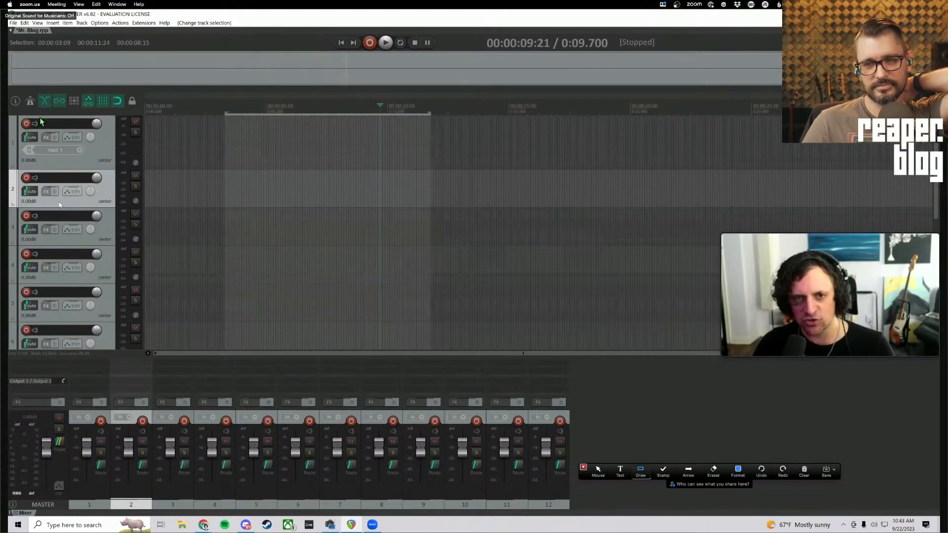
pyautogui.hotkey('ctrl', 'r')
pyautogui.click(513, 289)
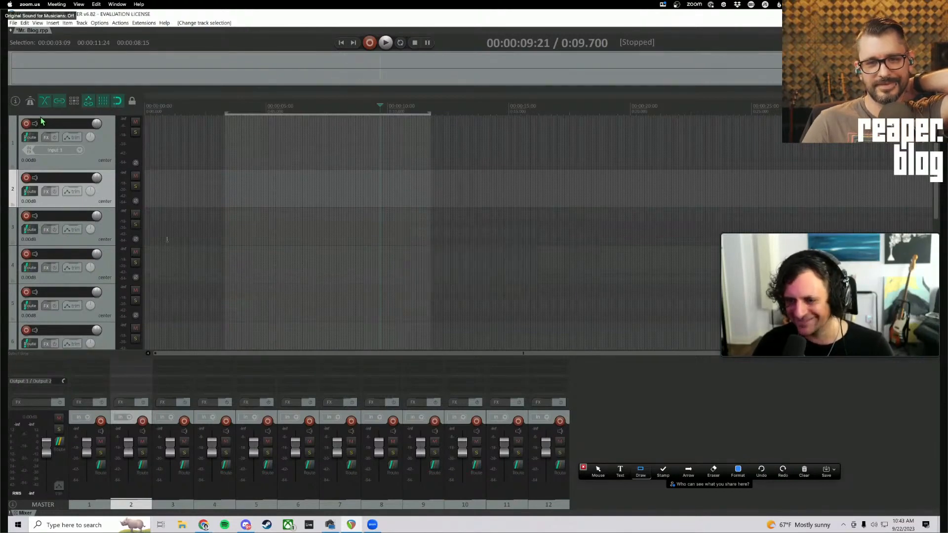
# Outline the first track's name field with an annotation rectangle and name that track Video
pyautogui.doubleClick(49, 124)
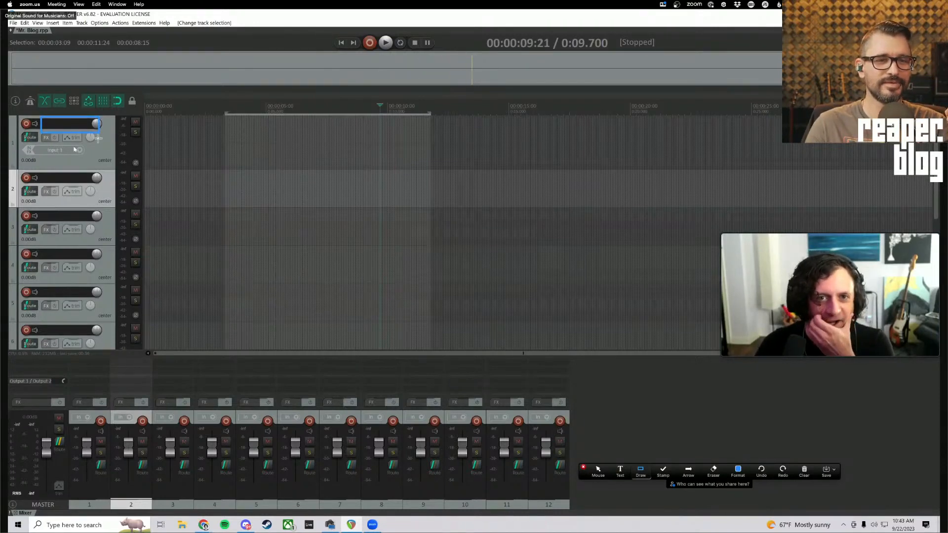
pyautogui.doubleClick(57, 126)
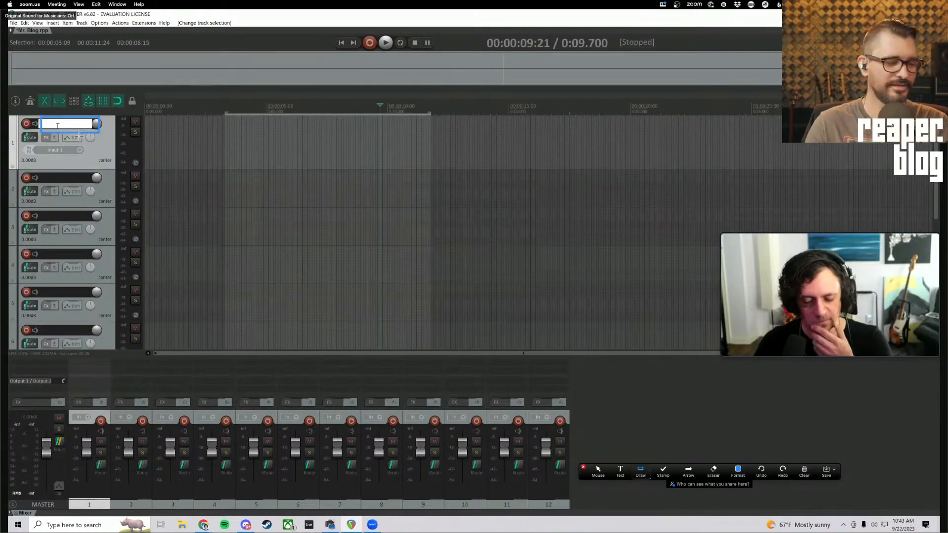
pyautogui.write('Vid')
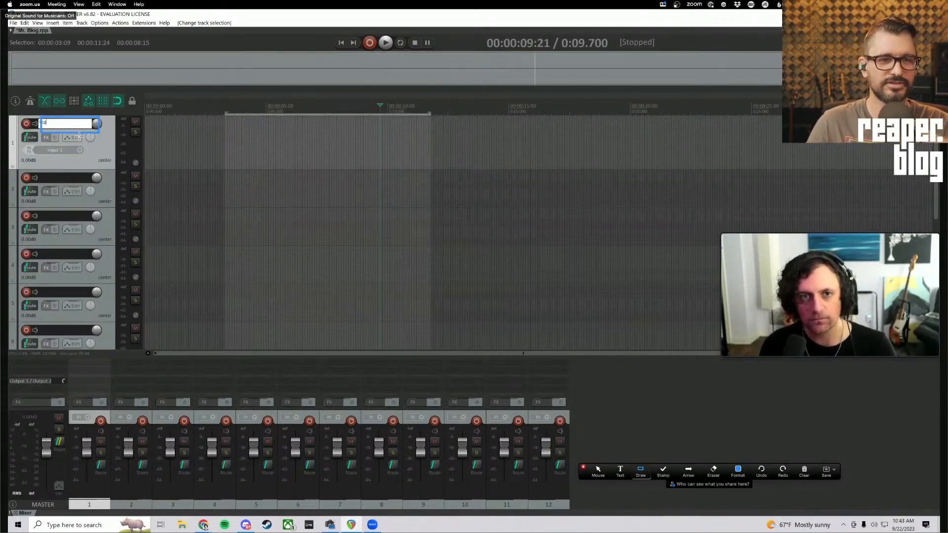
pyautogui.write('eo')
# Name track 2 Music and track 3 Foley, moving directly from one track name to the next
pyautogui.doubleClick(66, 177)
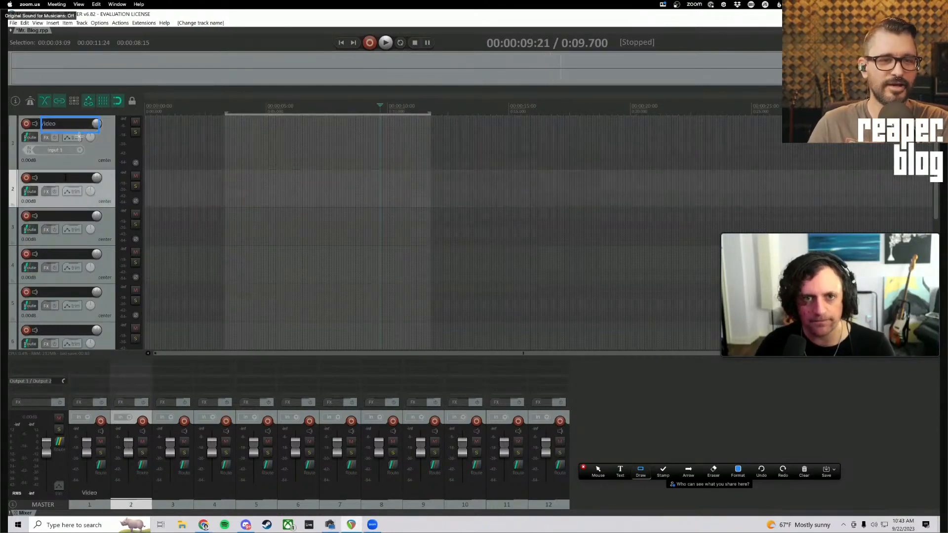
pyautogui.click(83, 148)
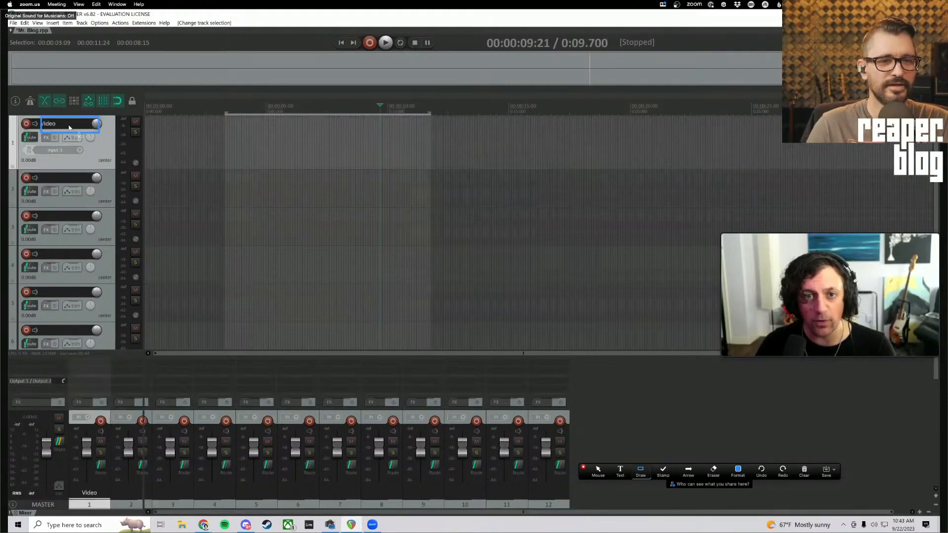
pyautogui.press('Tab')
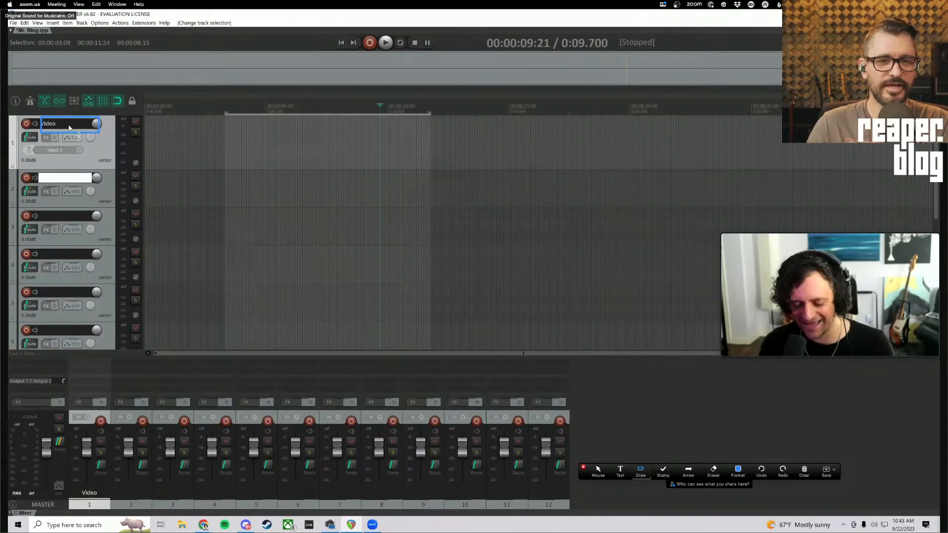
pyautogui.write('M')
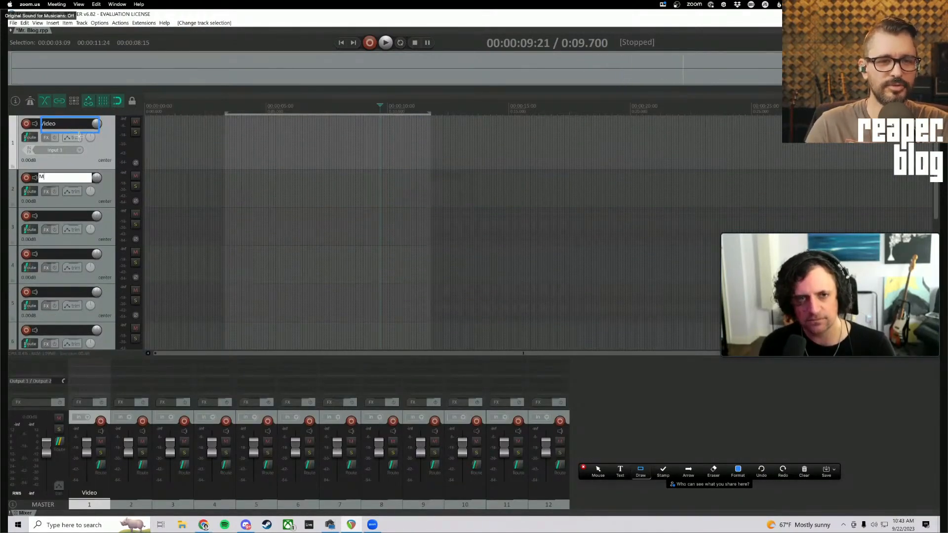
pyautogui.write('usic')
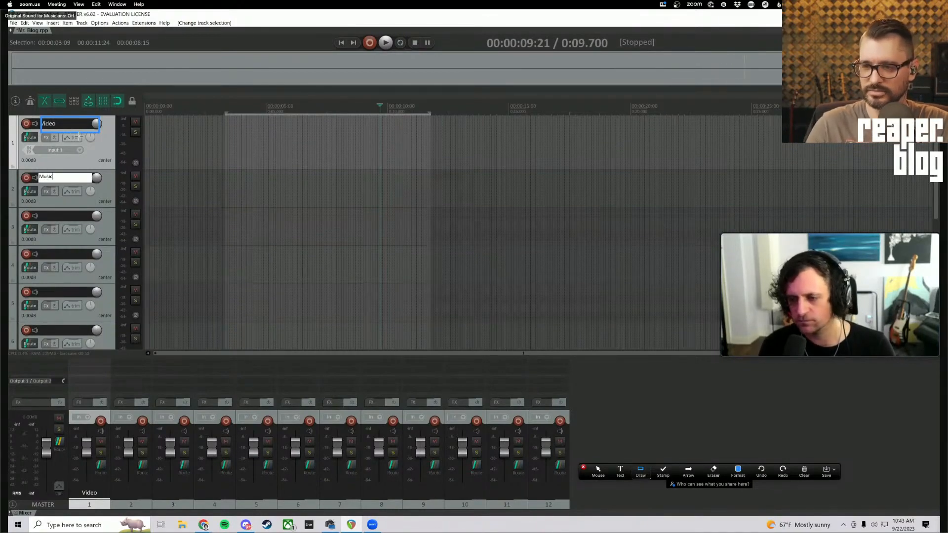
pyautogui.press('Tab')
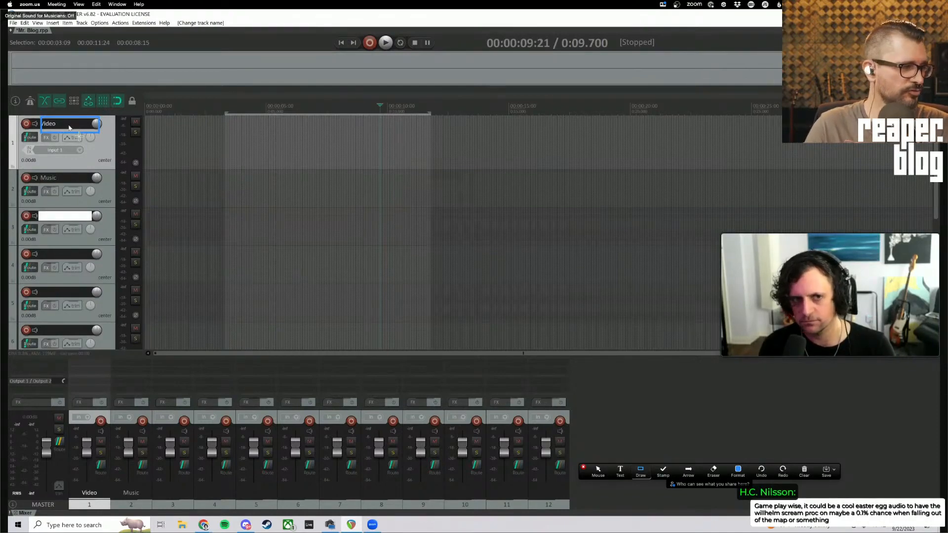
pyautogui.write('Foley')
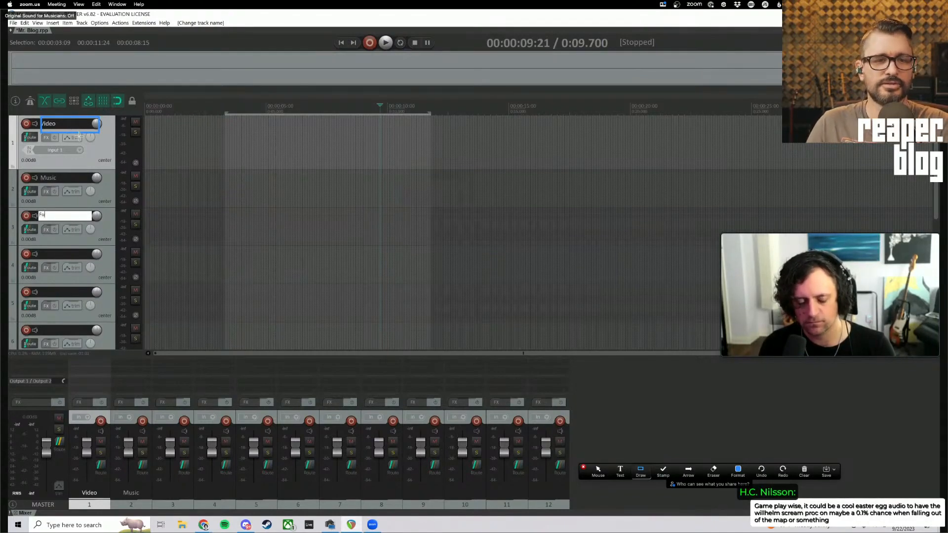
pyautogui.press('Tab')
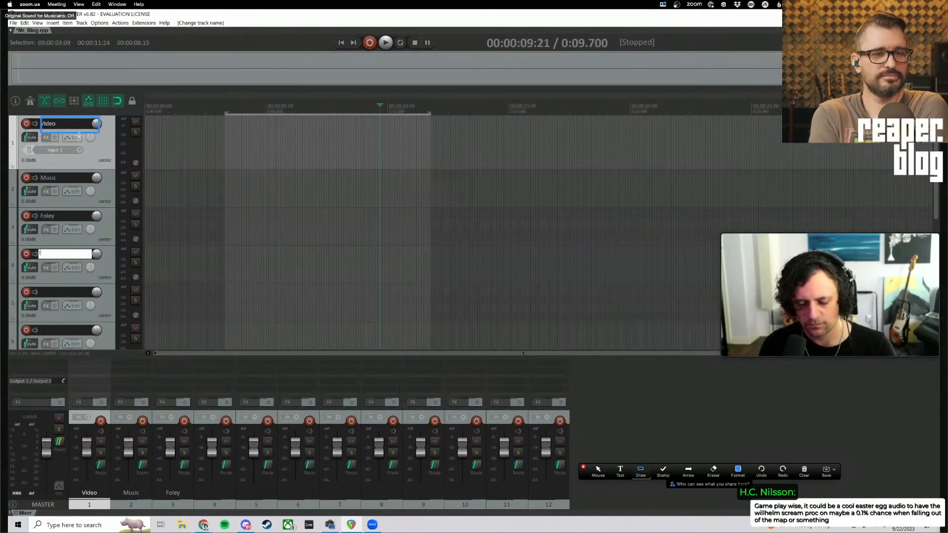
# Name track 4 Impact and track 5 Ambiance, and open the name of track 6 for editing
pyautogui.write('Impact')
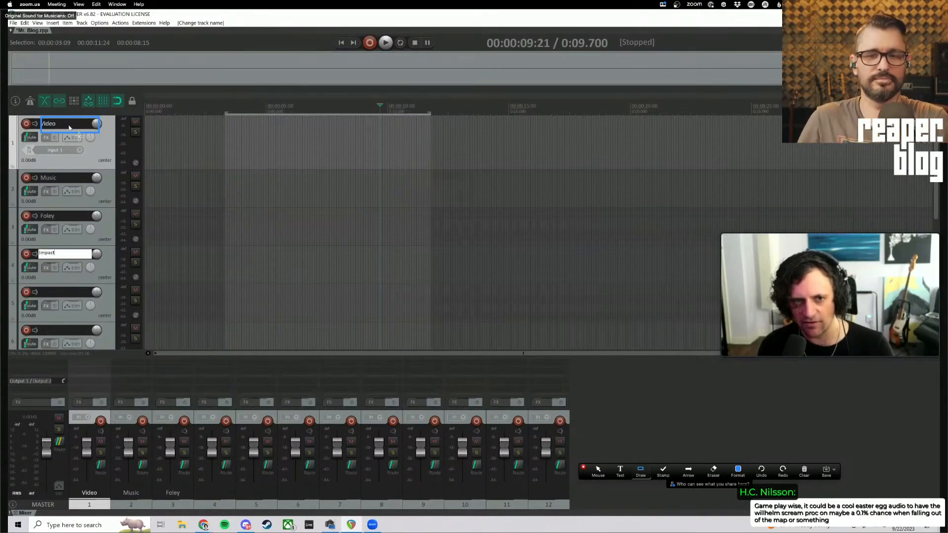
pyautogui.press('Tab')
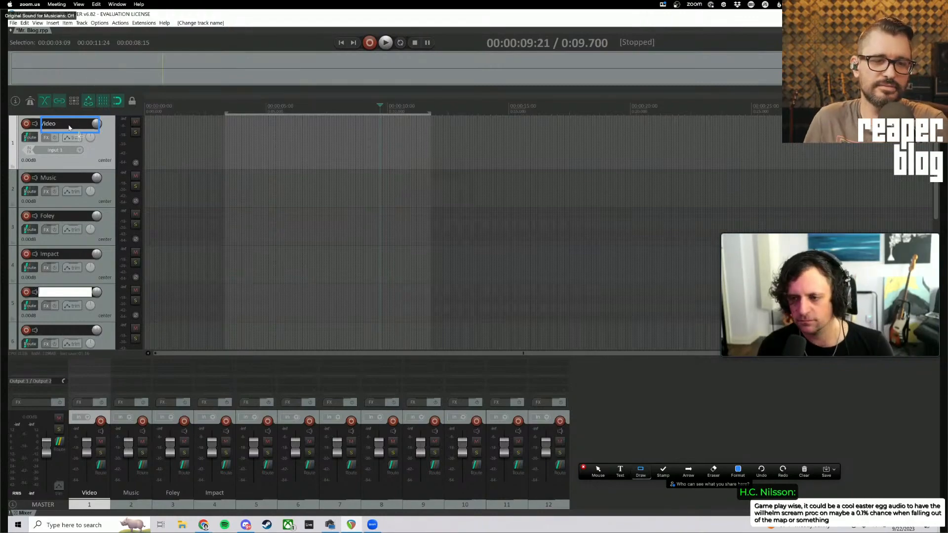
pyautogui.write('Ambianc')
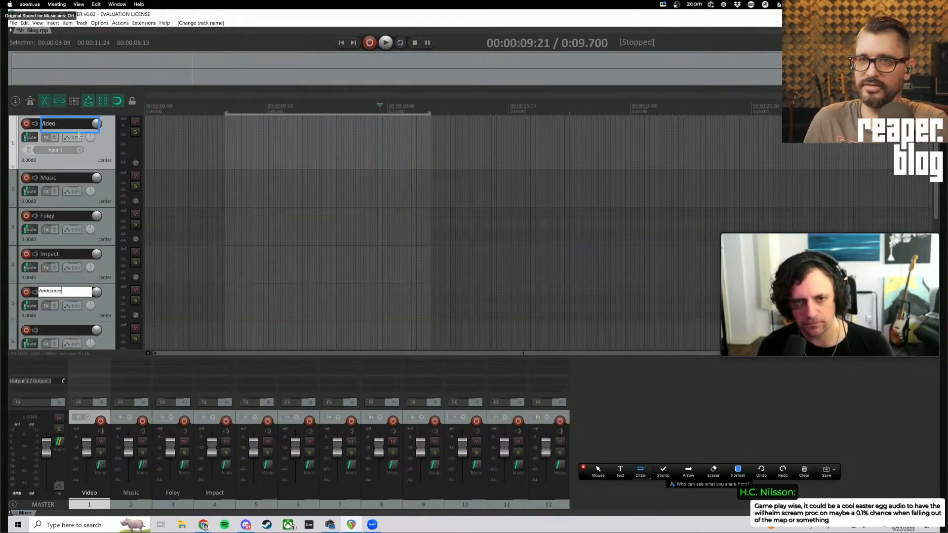
pyautogui.write('e')
pyautogui.press('Tab')
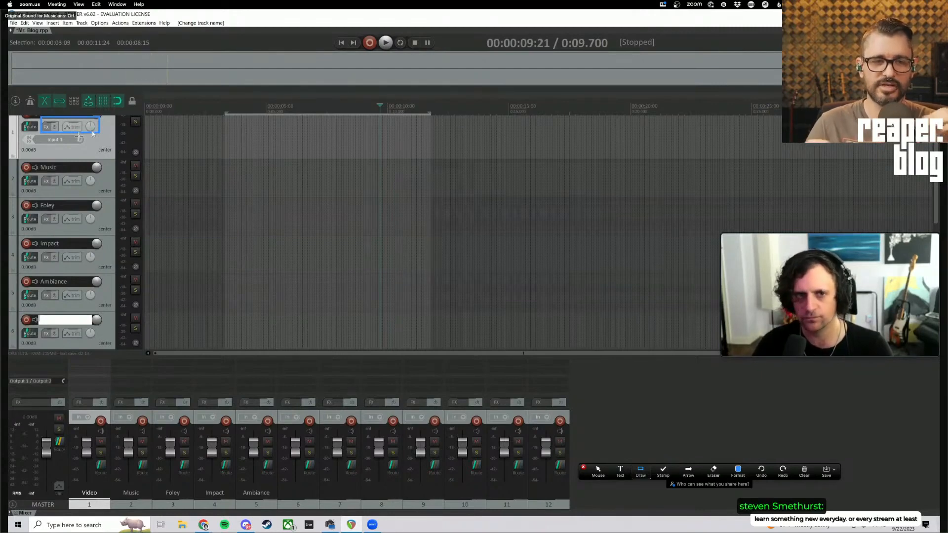
# Select the Foley track and switch the selection to the Music track
pyautogui.click(65, 230)
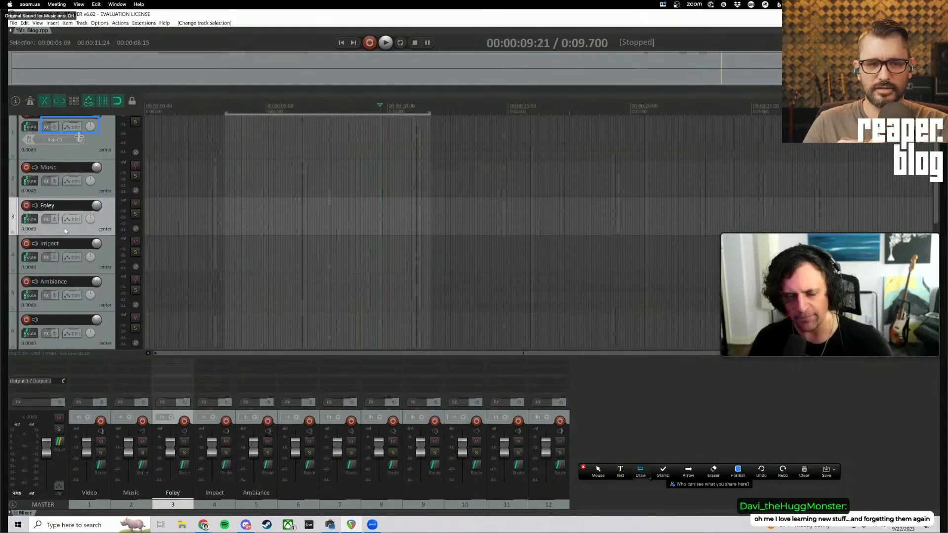
pyautogui.click(66, 190)
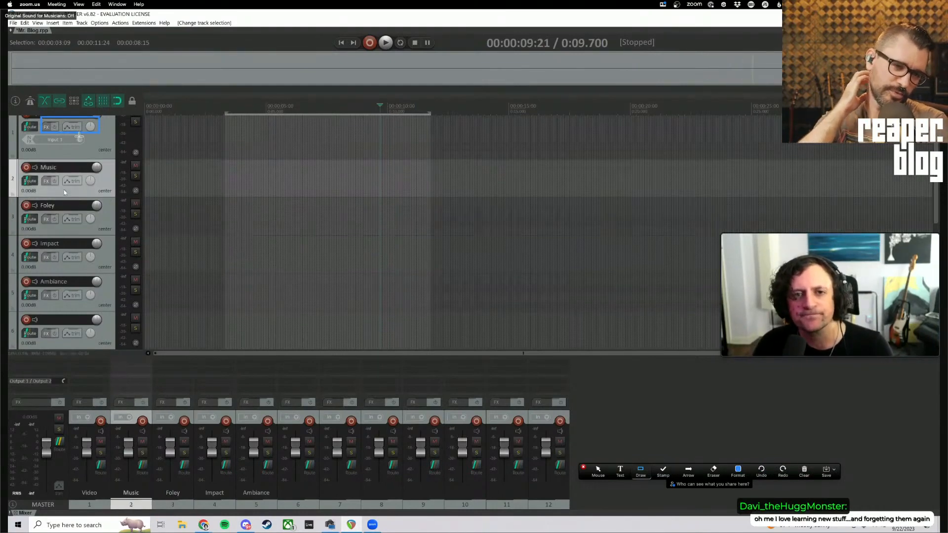
pyautogui.scroll(1, 71, 208)
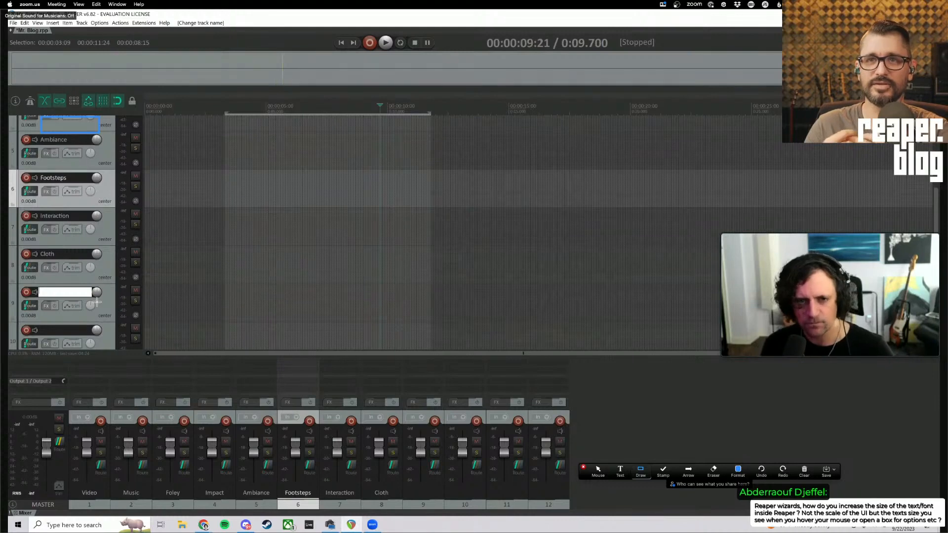
# Name track 9 "Vocalization" and review the track list
pyautogui.write('Vocalization')
pyautogui.press('Return')
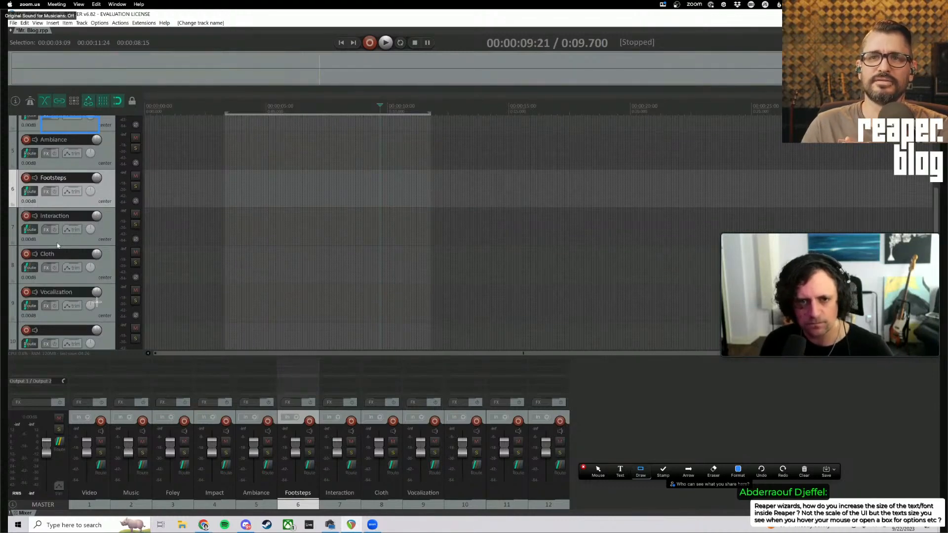
pyautogui.scroll(-1, 57, 245)
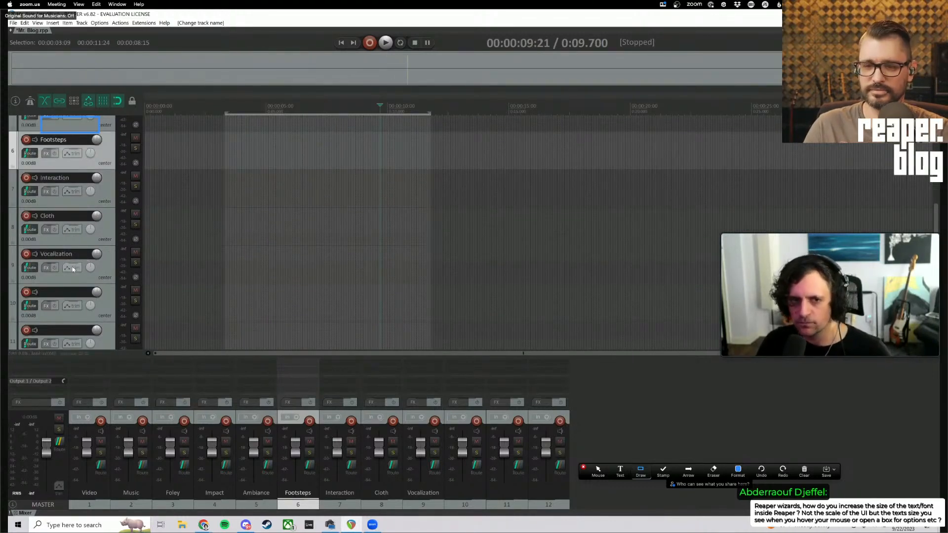
pyautogui.scroll(5, 72, 243)
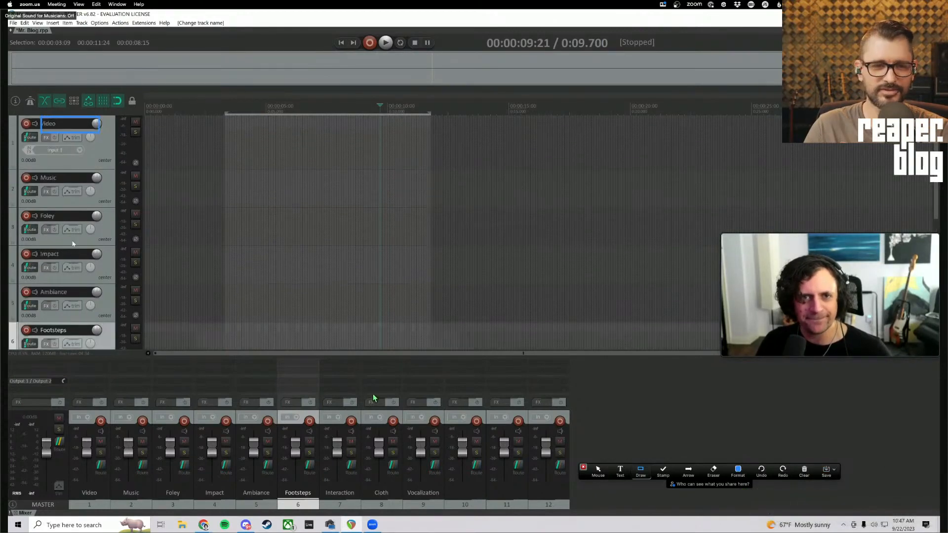
pyautogui.scroll(-5, 67, 255)
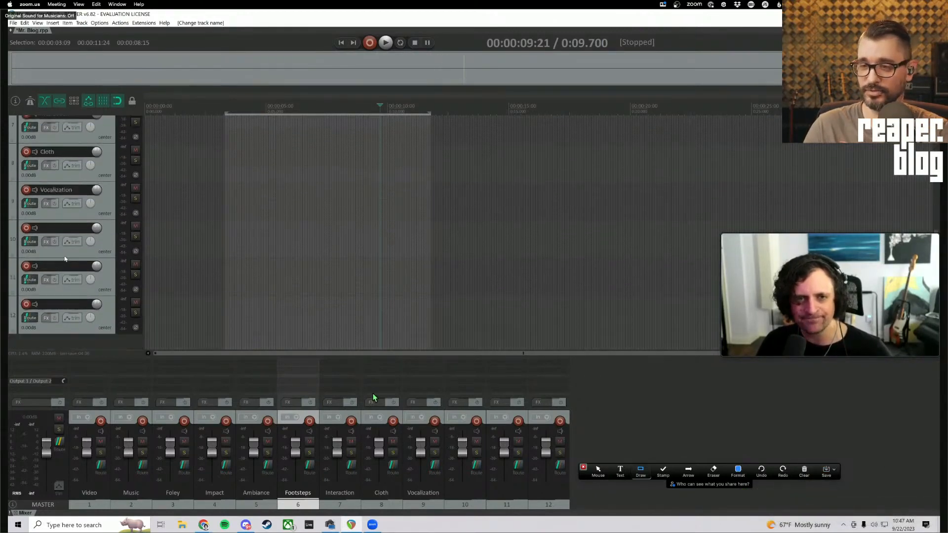
pyautogui.scroll(5, 65, 258)
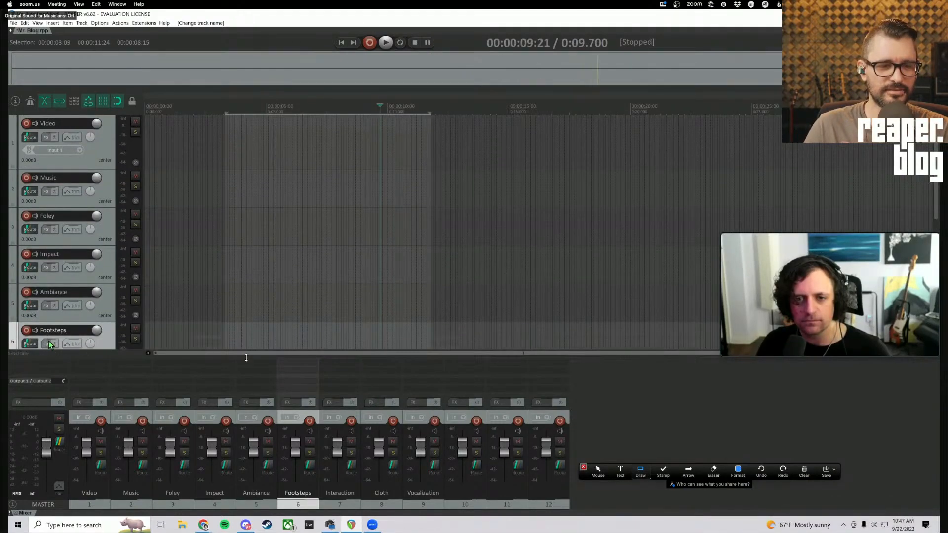
# Give the track list more height, place the Footsteps track directly below Foley, and nest it as Foley's child track
pyautogui.moveTo(246, 358); pyautogui.dragTo(246, 399)
pyautogui.scroll(-1, 70, 347)
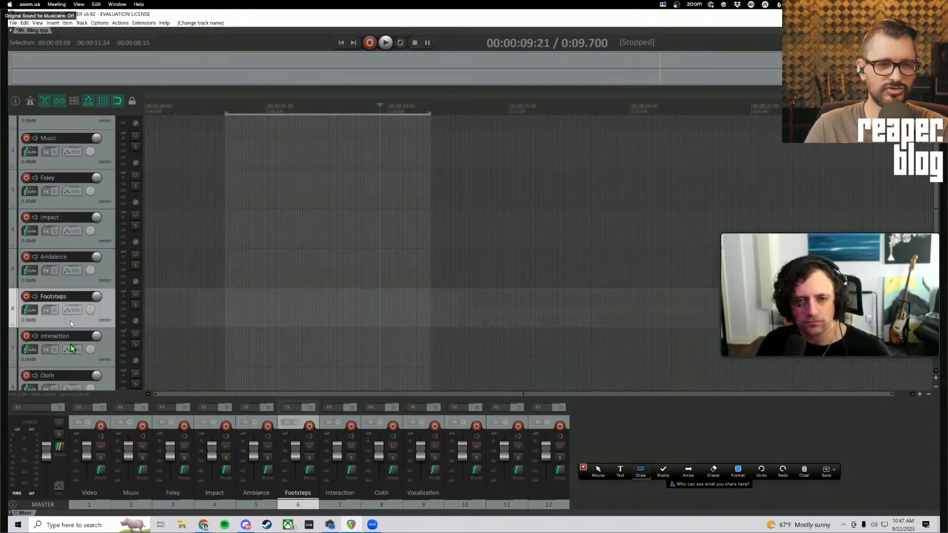
pyautogui.moveTo(70, 323); pyautogui.dragTo(83, 169)
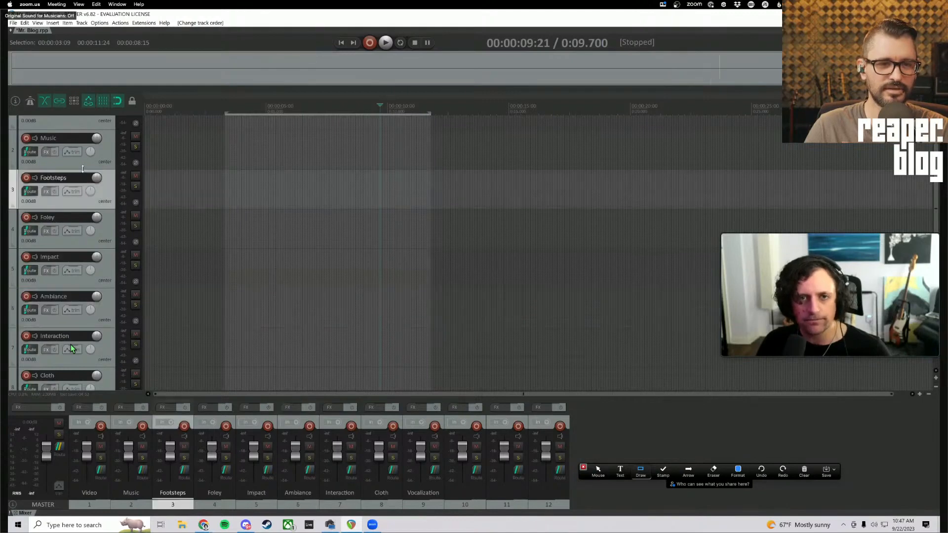
pyautogui.scroll(1, 88, 209)
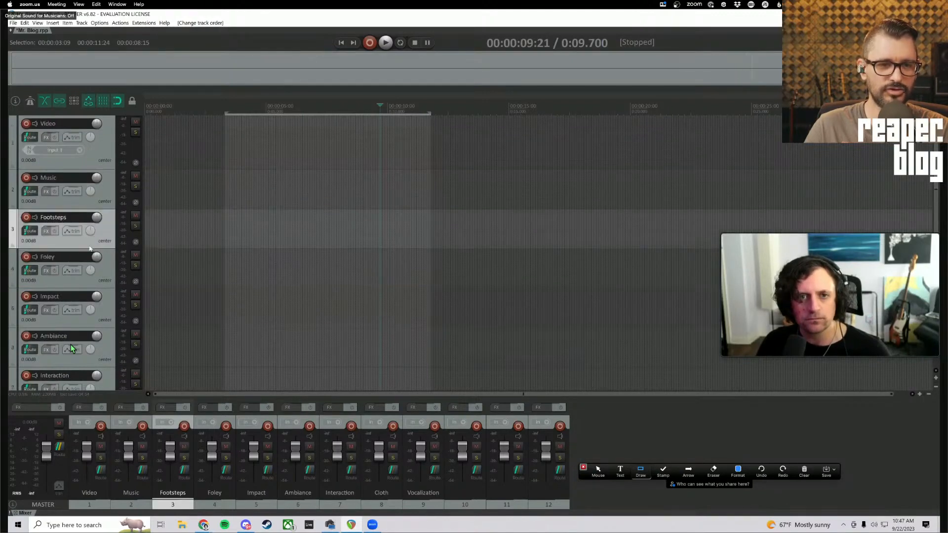
pyautogui.moveTo(88, 242); pyautogui.dragTo(89, 285)
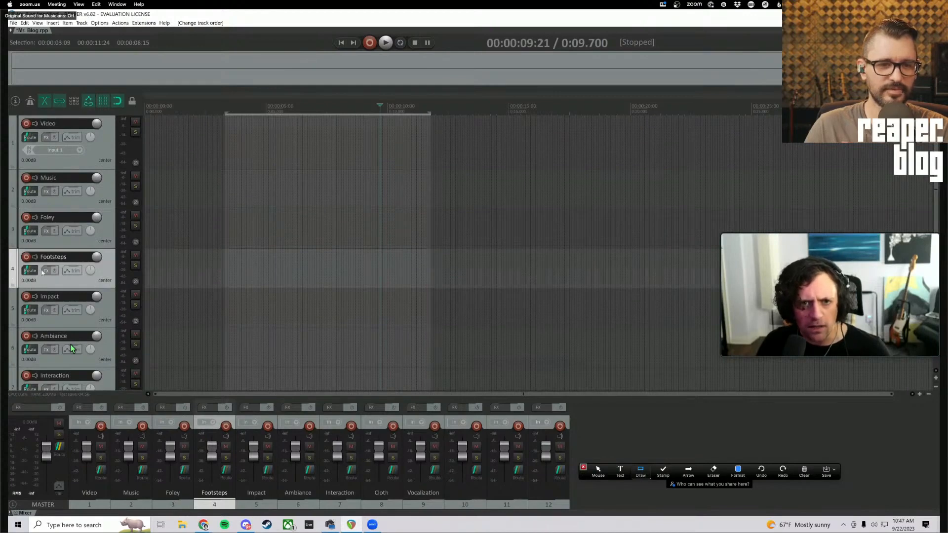
pyautogui.moveTo(42, 271)
pyautogui.mouseDown()
pyautogui.moveTo(43, 279)
pyautogui.moveTo(88, 280)
pyautogui.moveTo(43, 288)
pyautogui.mouseUp()
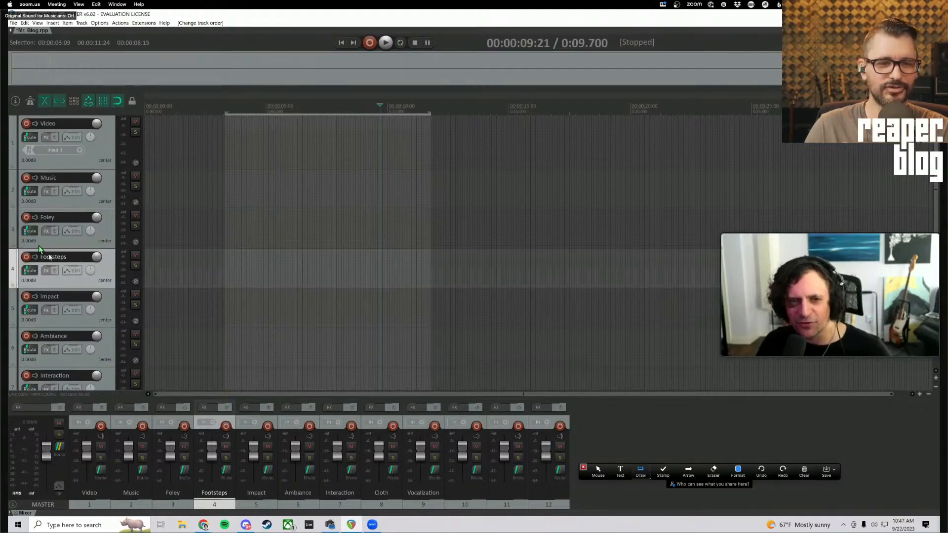
pyautogui.moveTo(92, 280); pyautogui.dragTo(48, 285)
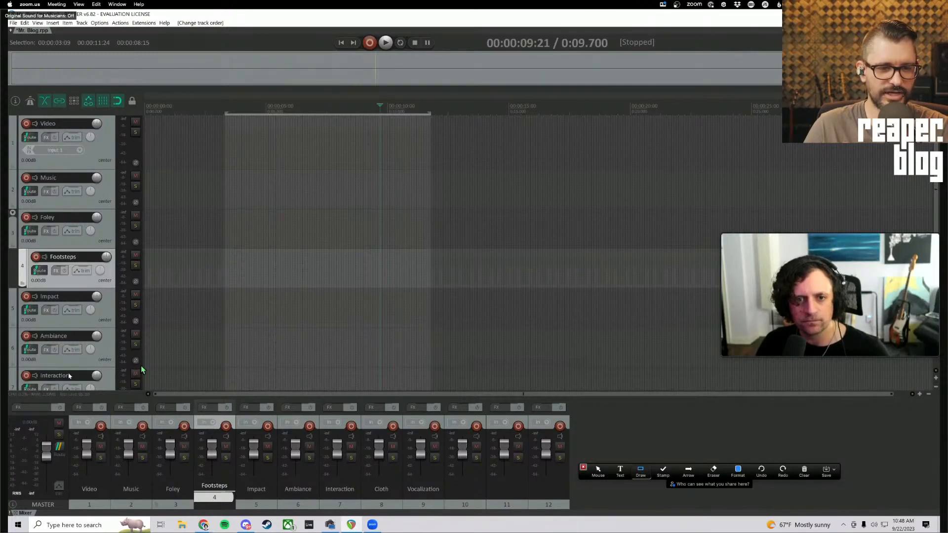
# Move the Interaction and Cloth tracks into the Foley folder below Footsteps
pyautogui.moveTo(109, 380); pyautogui.dragTo(102, 285)
pyautogui.scroll(-2, 142, 369)
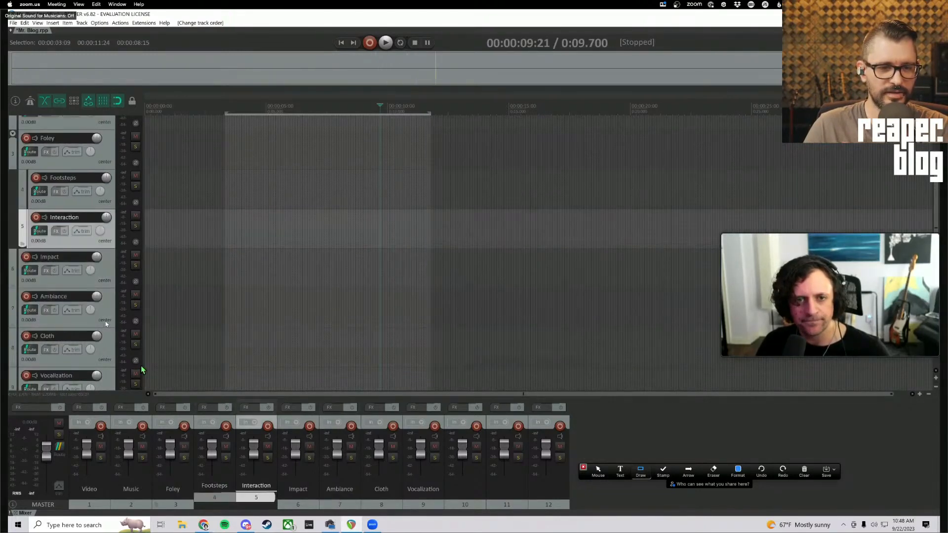
pyautogui.click(141, 368)
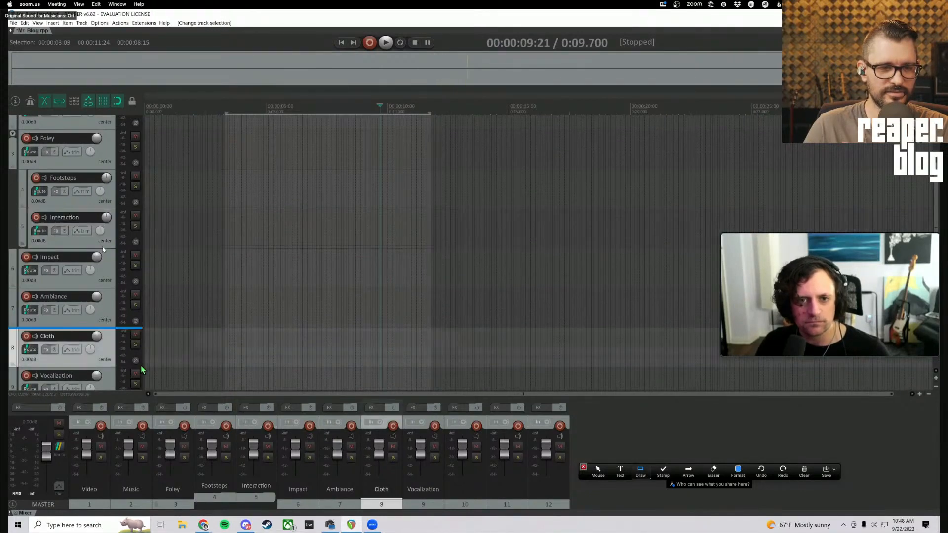
pyautogui.moveTo(103, 250); pyautogui.dragTo(103, 250)
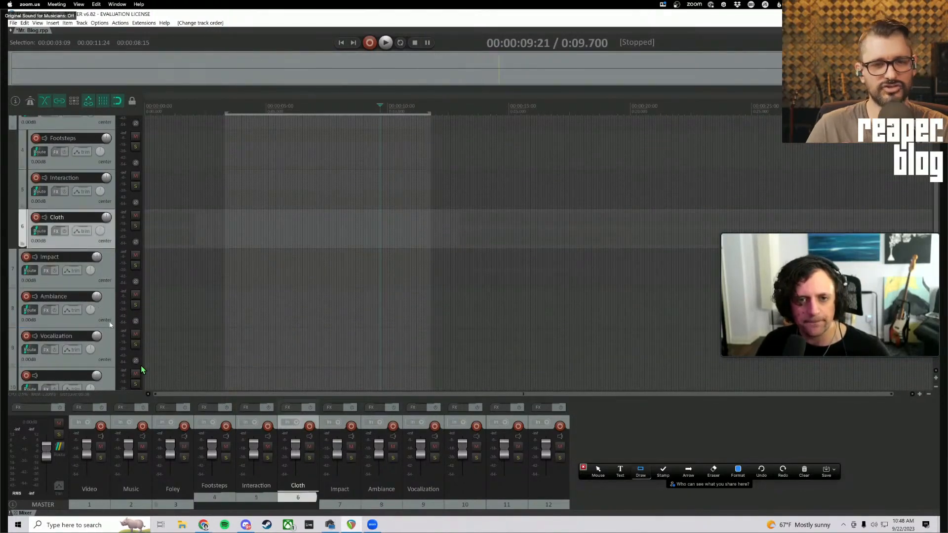
pyautogui.scroll(1, 141, 368)
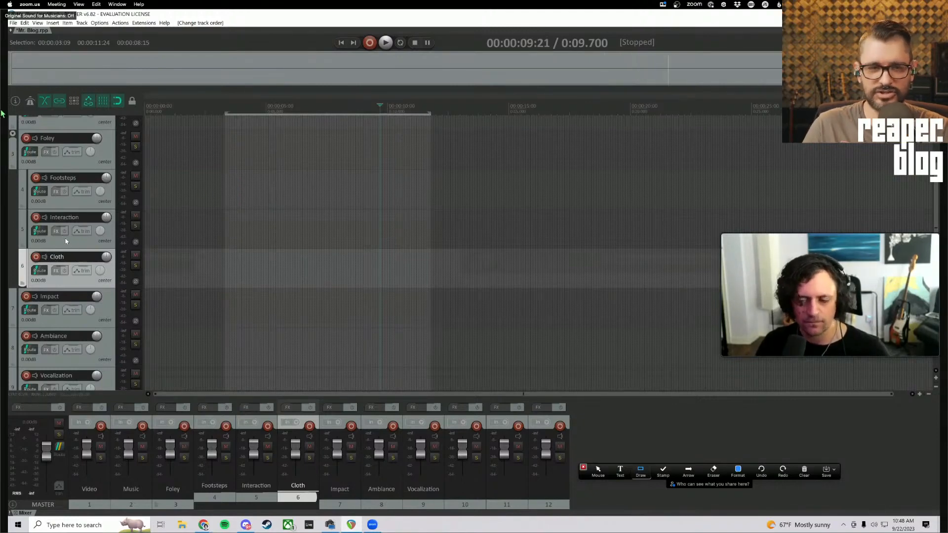
# Outline the Foley folder track and its three child tracks with annotation rectangles, and clear the drawings
pyautogui.moveTo(9, 130); pyautogui.dragTo(161, 172)
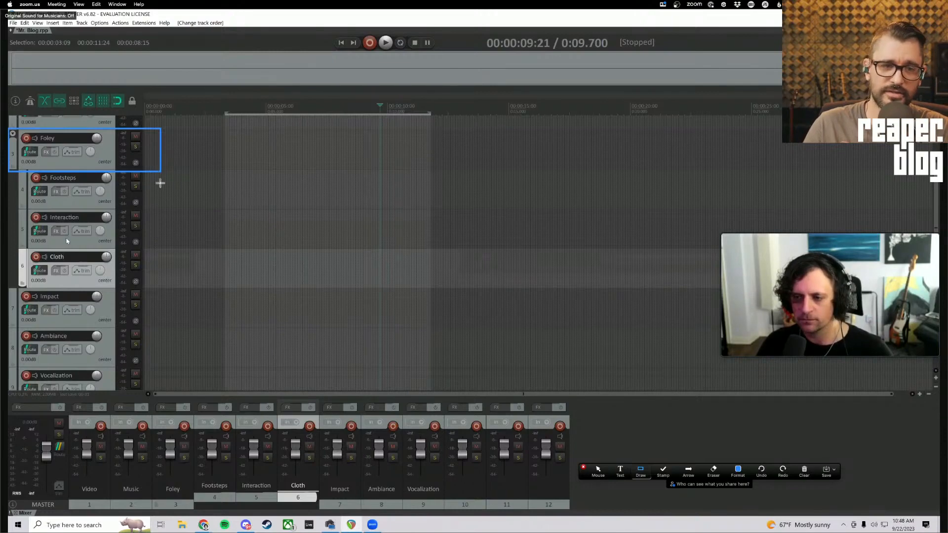
pyautogui.moveTo(171, 173)
pyautogui.mouseDown()
pyautogui.moveTo(146, 257)
pyautogui.moveTo(8, 284)
pyautogui.mouseUp()
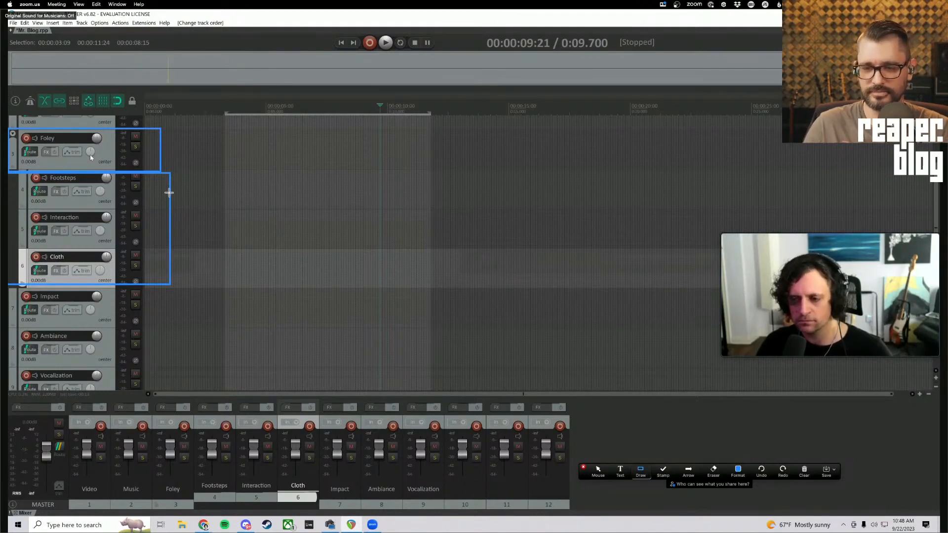
pyautogui.click(598, 470)
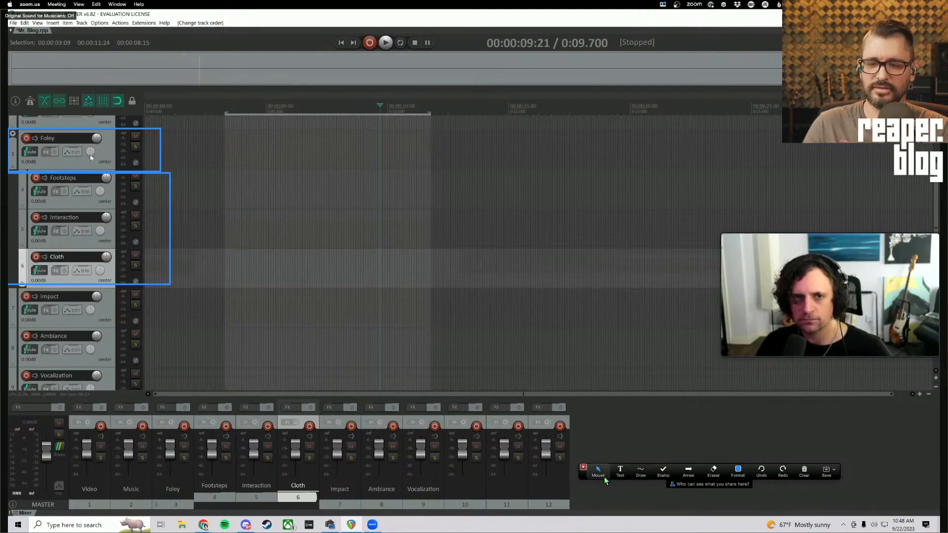
pyautogui.click(805, 471)
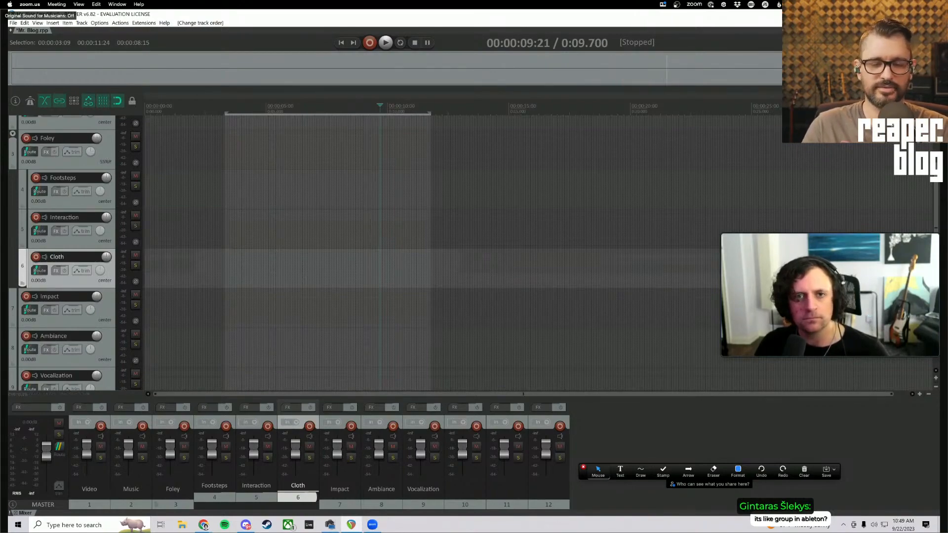
# Try different pan positions on the Foley folder track, reset the pan to center, and select the track
pyautogui.moveTo(97, 139); pyautogui.dragTo(96, 157)
pyautogui.hotkey('ctrl', 'z')
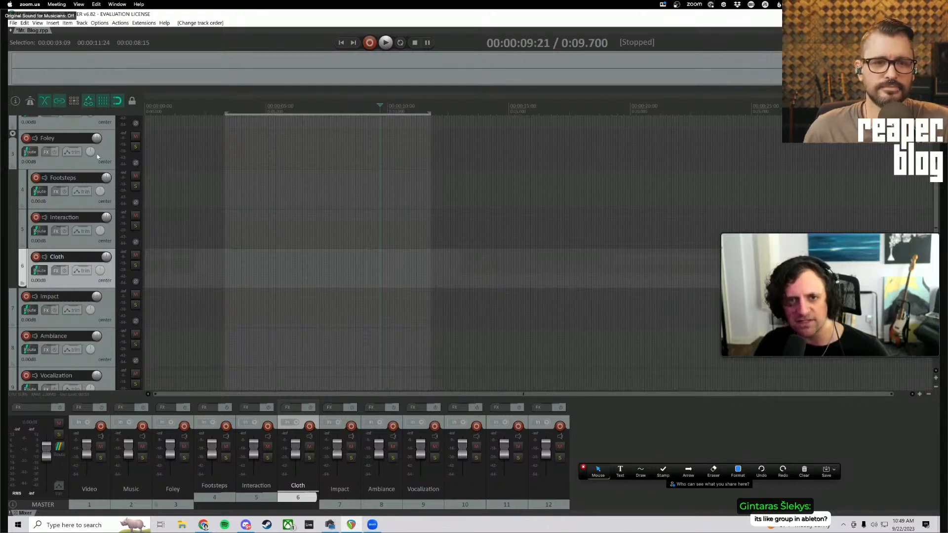
pyautogui.moveTo(90, 153); pyautogui.dragTo(90, 143)
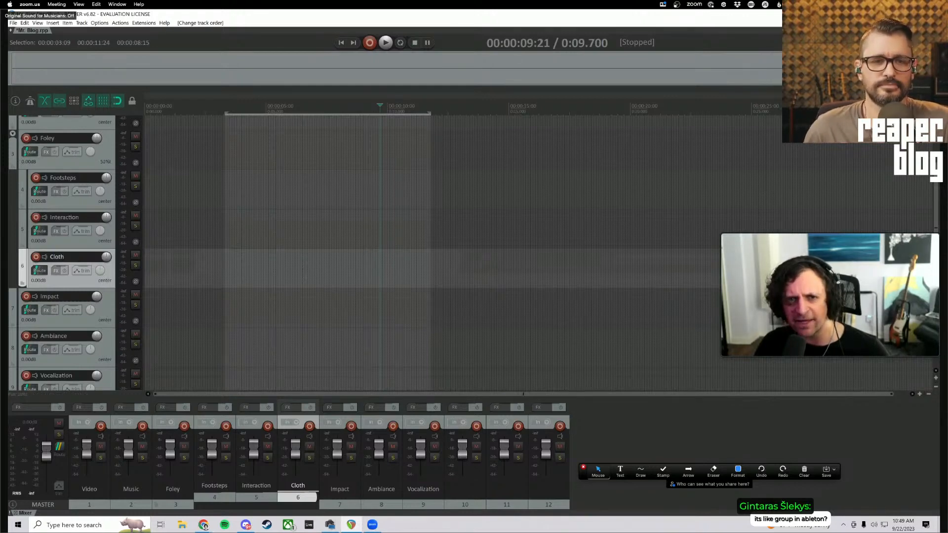
pyautogui.doubleClick(90, 153)
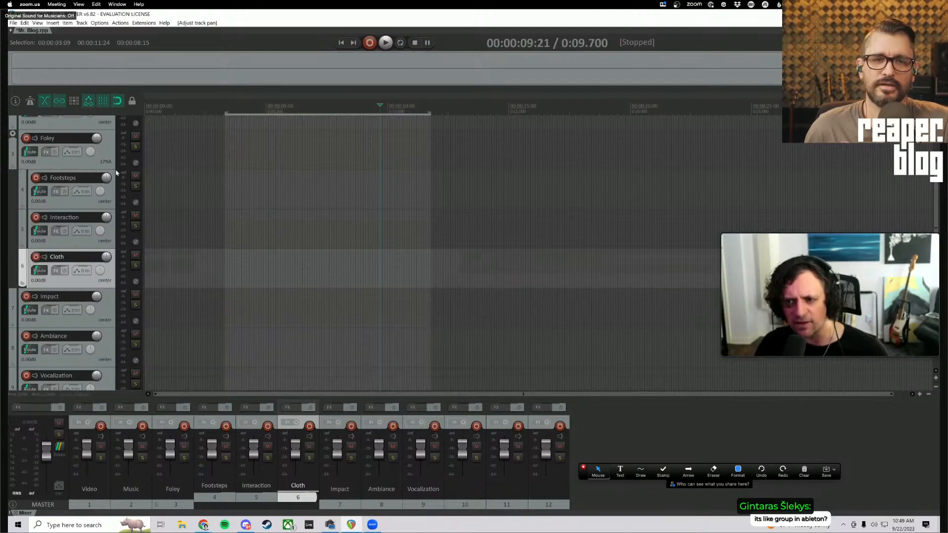
pyautogui.click(91, 168)
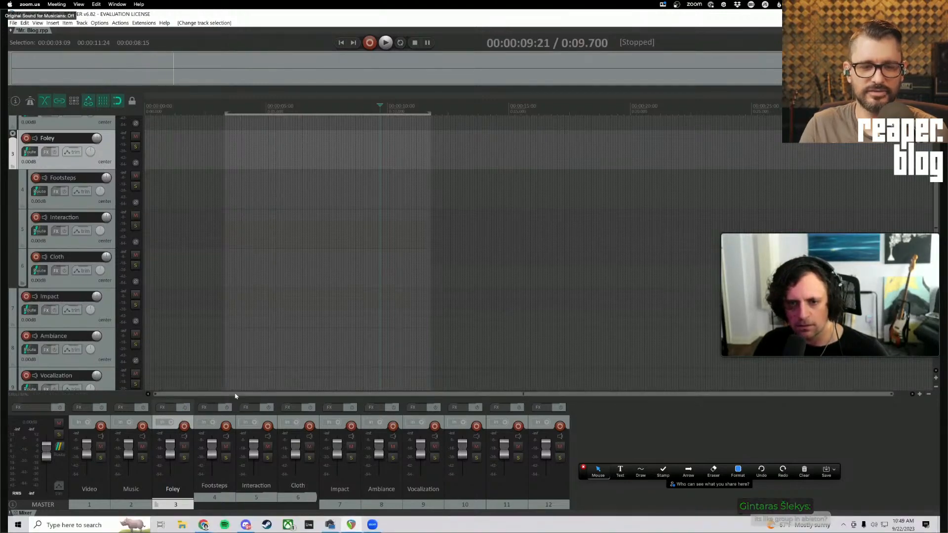
# Enlarge the mixer temporarily, outline the track list with an annotation rectangle, and restore the mixer's smaller height
pyautogui.moveTo(234, 397); pyautogui.dragTo(232, 318)
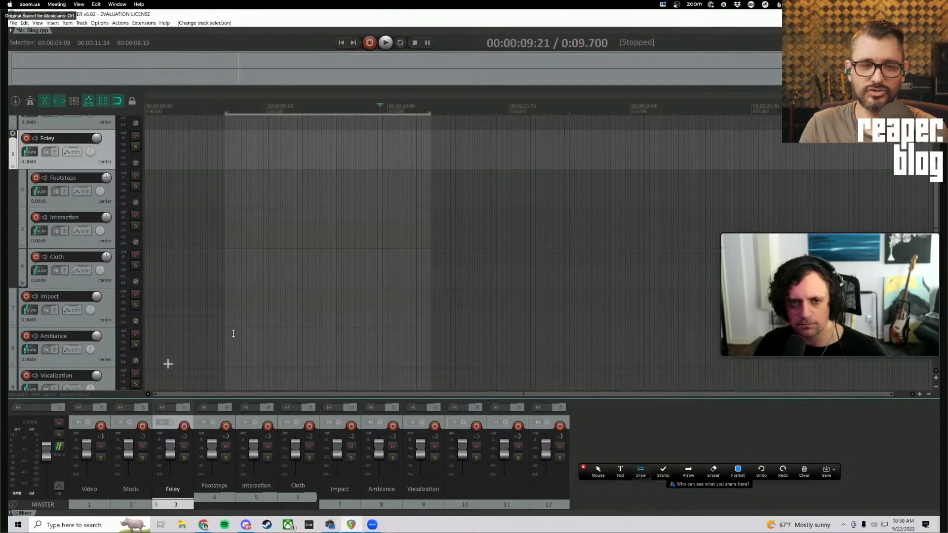
pyautogui.moveTo(133, 383); pyautogui.dragTo(8, 97)
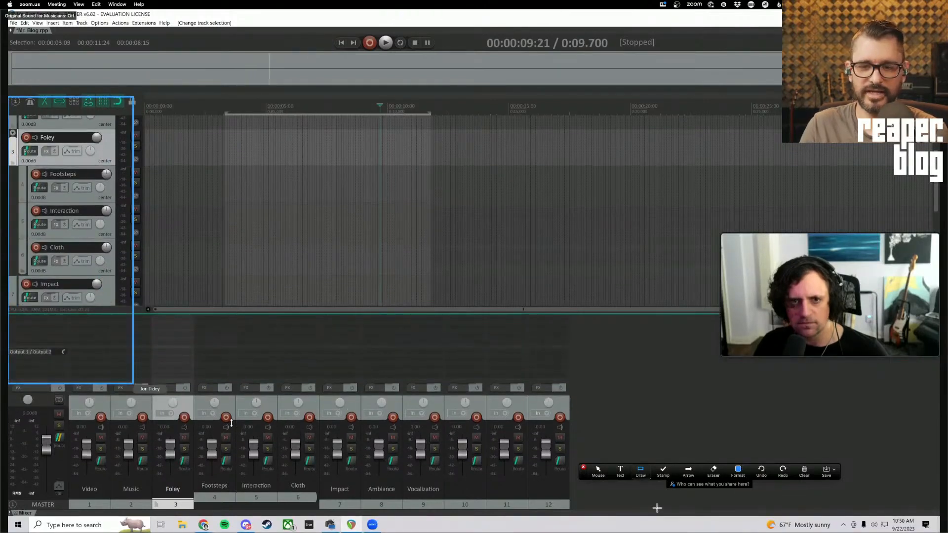
pyautogui.moveTo(232, 314); pyautogui.dragTo(231, 398)
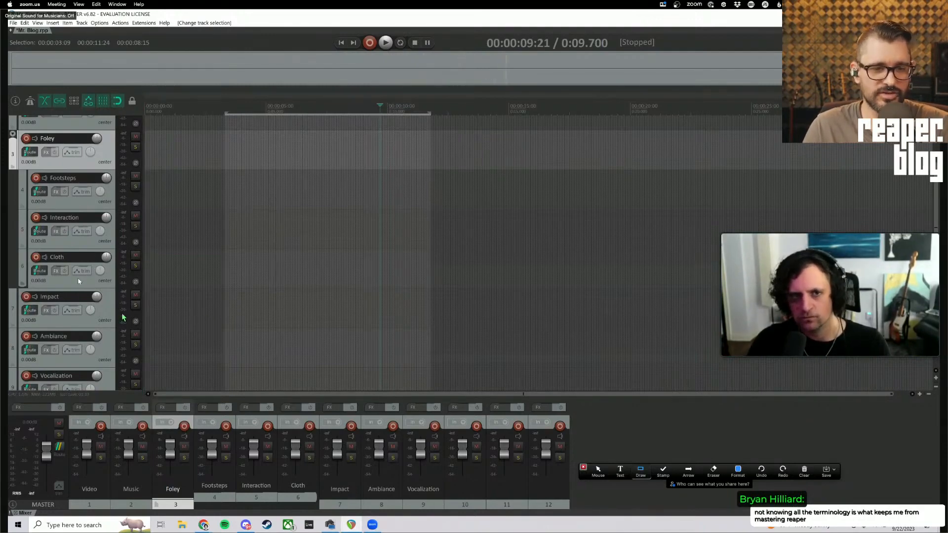
# Draw annotation rectangles over the Impact and Ambiance tracks and clear the drawings
pyautogui.moveTo(175, 295)
pyautogui.mouseDown()
pyautogui.moveTo(154, 311)
pyautogui.moveTo(6, 315)
pyautogui.mouseUp()
pyautogui.moveTo(183, 345); pyautogui.dragTo(36, 345)
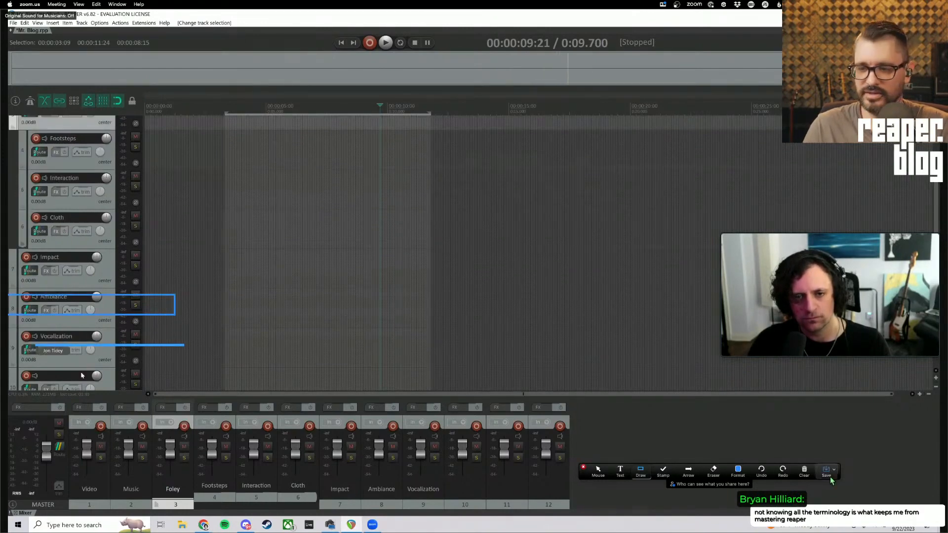
pyautogui.click(812, 473)
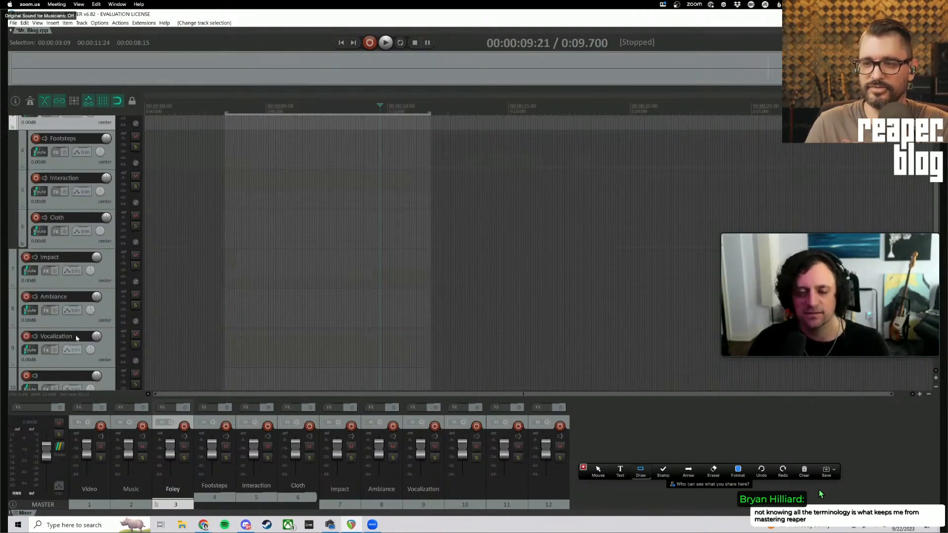
# Select the Impact track, and afterwards select the unnamed track 12 at the end of the track list
pyautogui.click(82, 285)
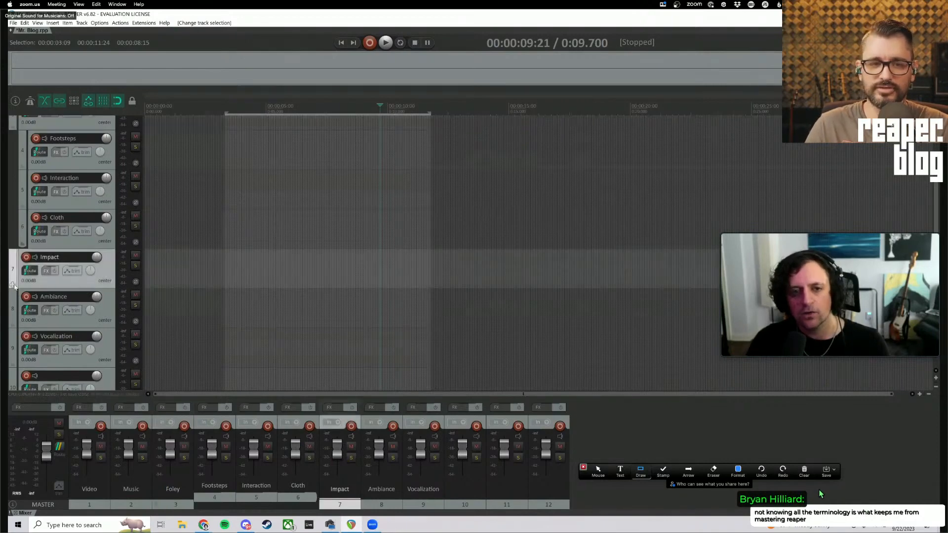
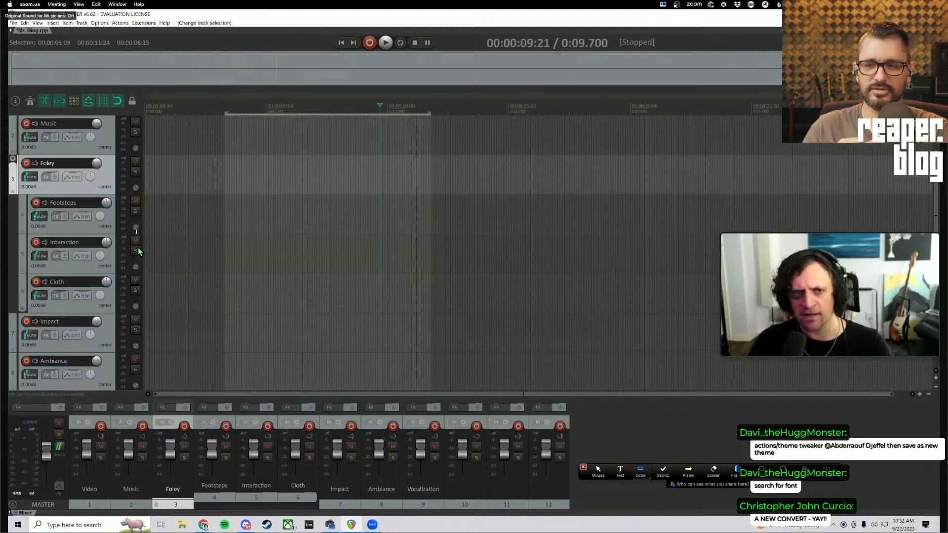
pyautogui.scroll(-3, 138, 251)
pyautogui.click(72, 371)
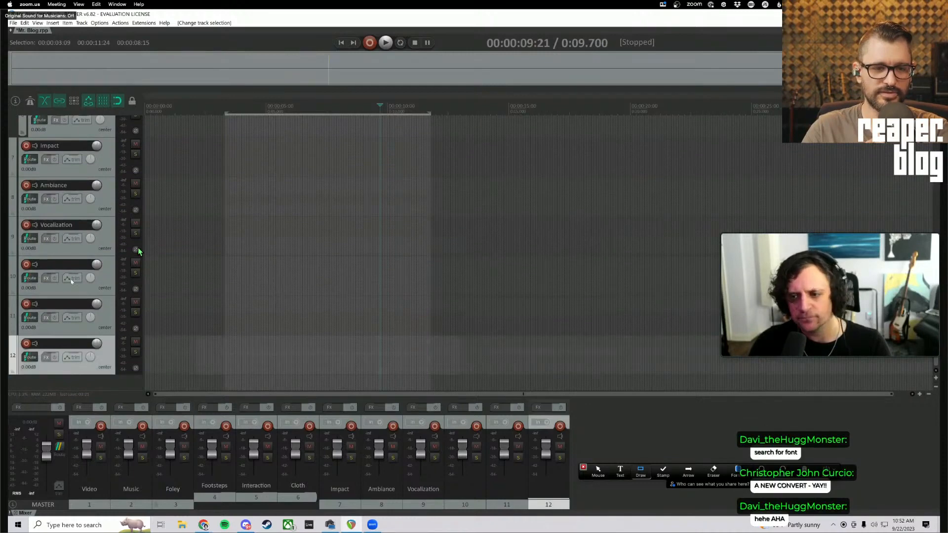
pyautogui.scroll(1, 74, 247)
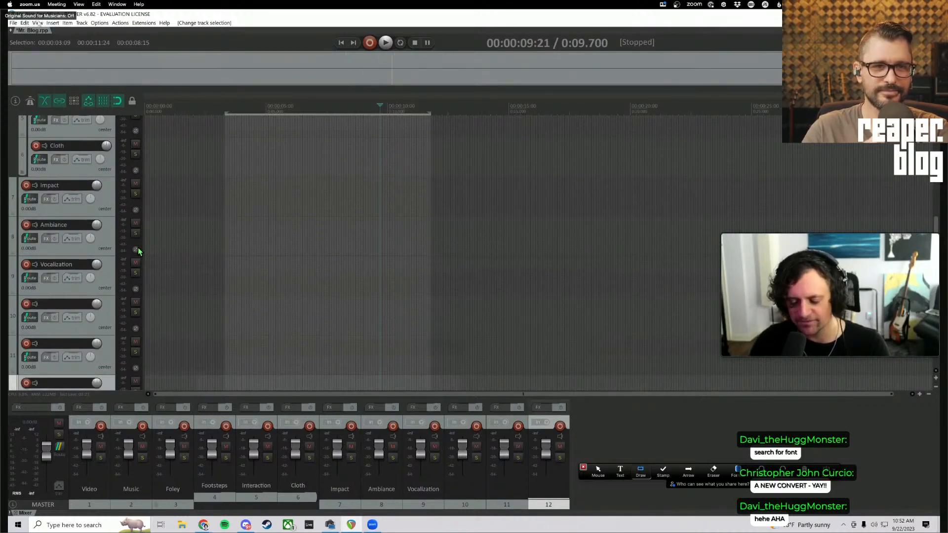
# Open the preferences and search them for "folder"
pyautogui.hotkey('ctrl', 'p')
pyautogui.scroll(4, 255, 254)
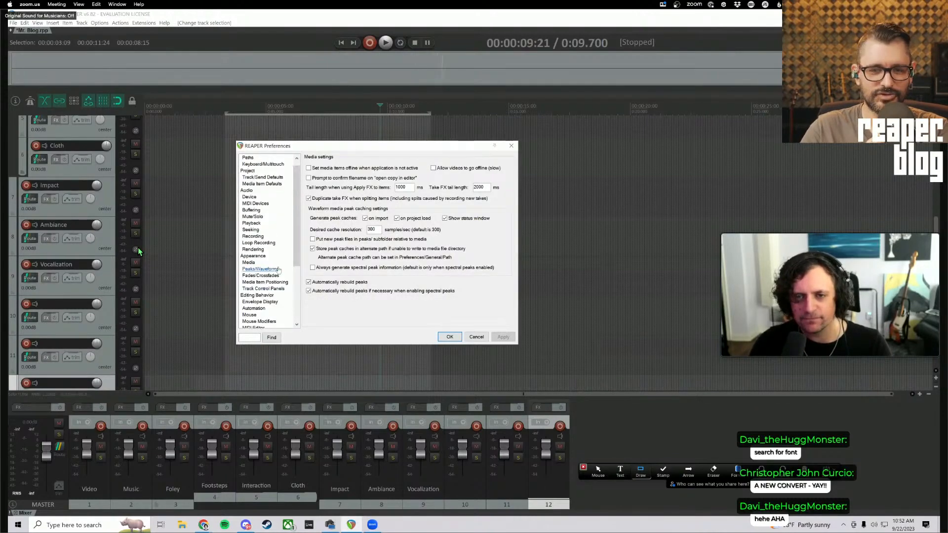
pyautogui.click(252, 340)
pyautogui.write('folder')
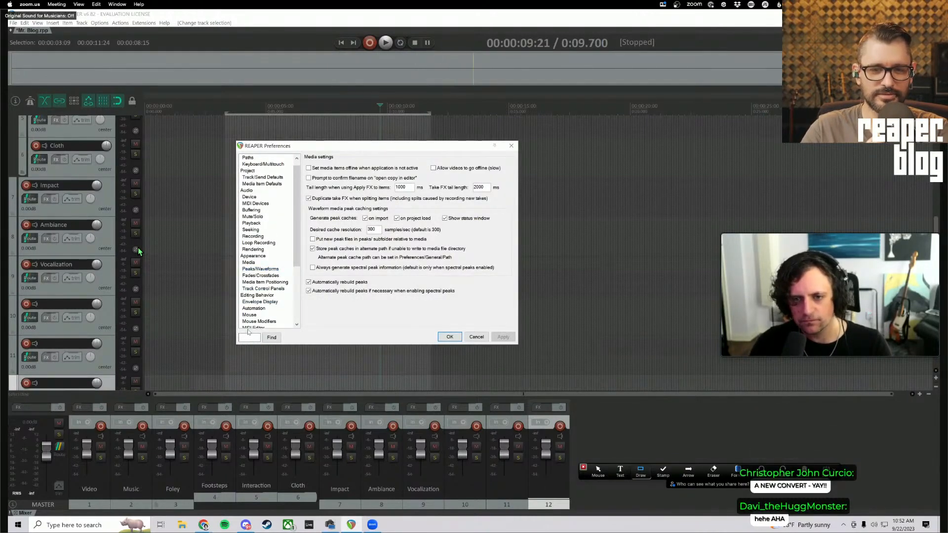
pyautogui.click(271, 338)
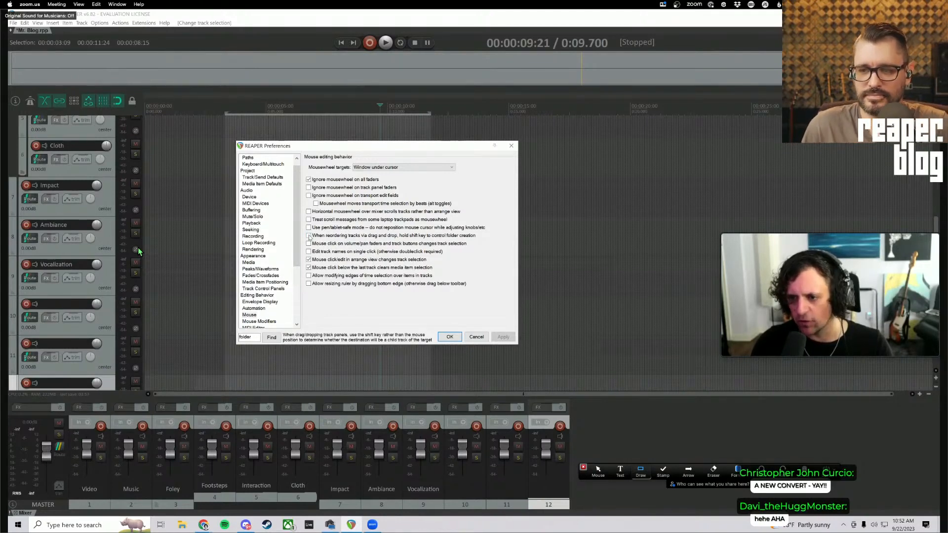
# Enable holding Shift to control folder creation when reordering tracks via drag and drop, and confirm the preferences
pyautogui.click(308, 236)
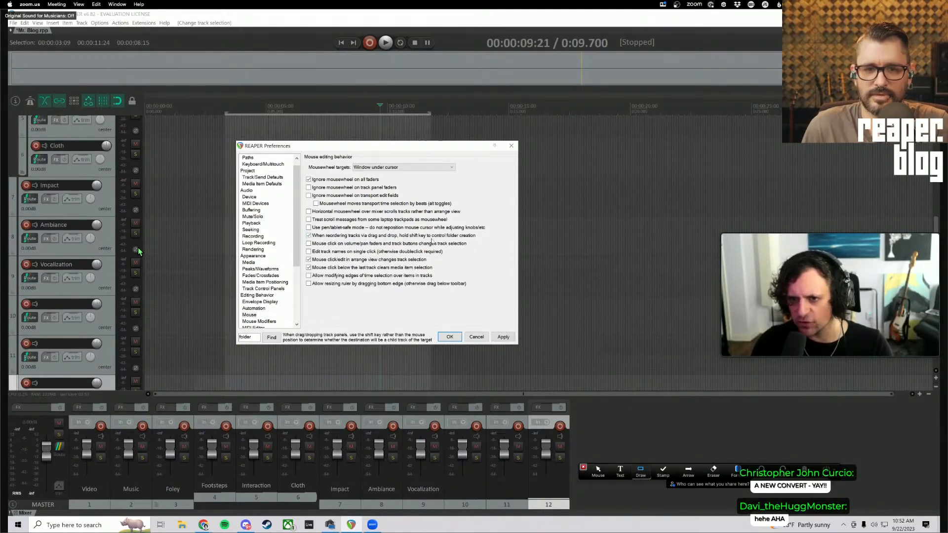
pyautogui.click(450, 337)
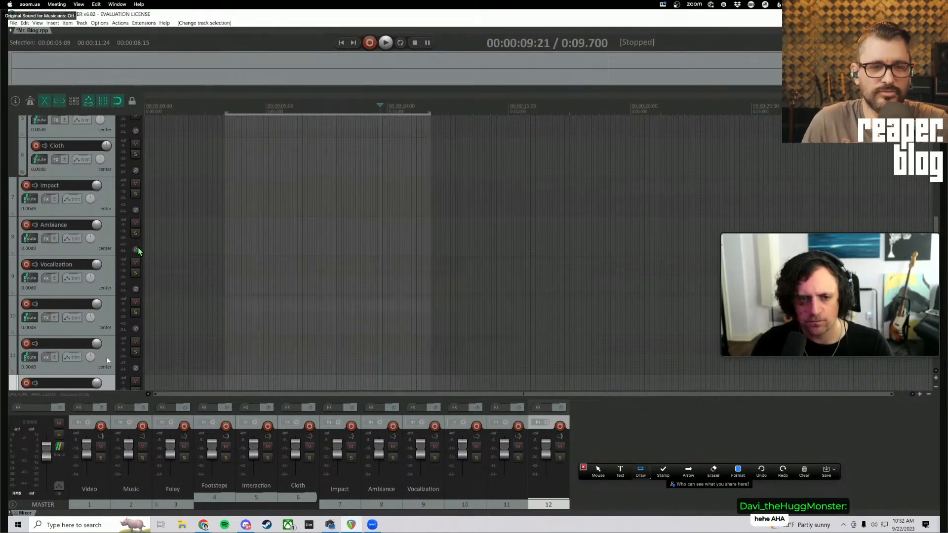
# Select the Impact track, and replace that selection with the unnamed tracks 10 to 12
pyautogui.scroll(-1, 107, 357)
pyautogui.scroll(2, 105, 357)
pyautogui.moveTo(95, 249)
pyautogui.mouseDown()
pyautogui.moveTo(99, 213)
pyautogui.moveTo(108, 216)
pyautogui.moveTo(104, 235)
pyautogui.mouseUp()
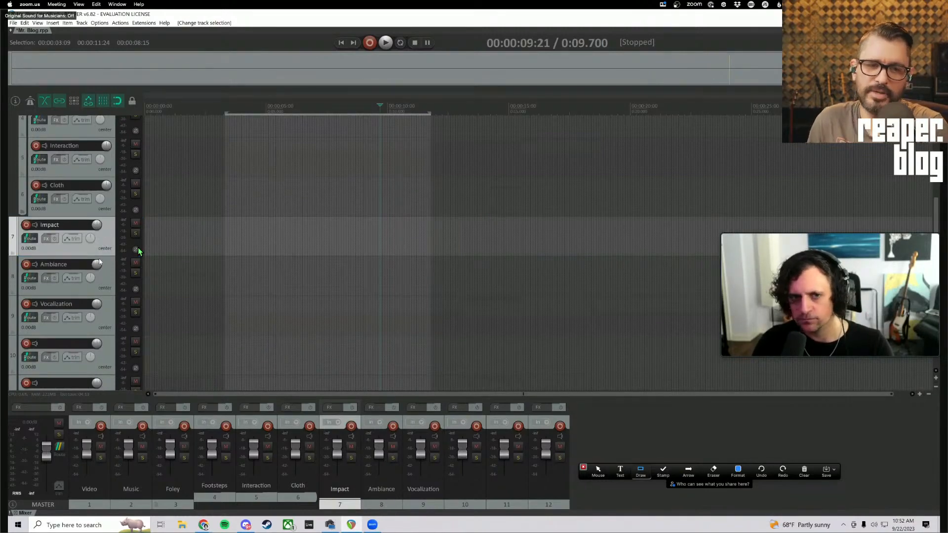
pyautogui.scroll(-2, 99, 262)
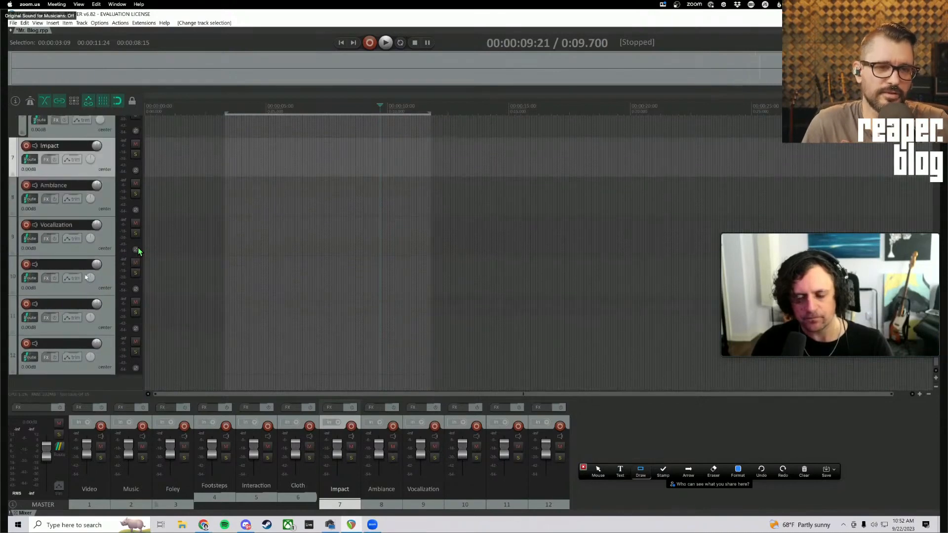
pyautogui.scroll(2, 77, 291)
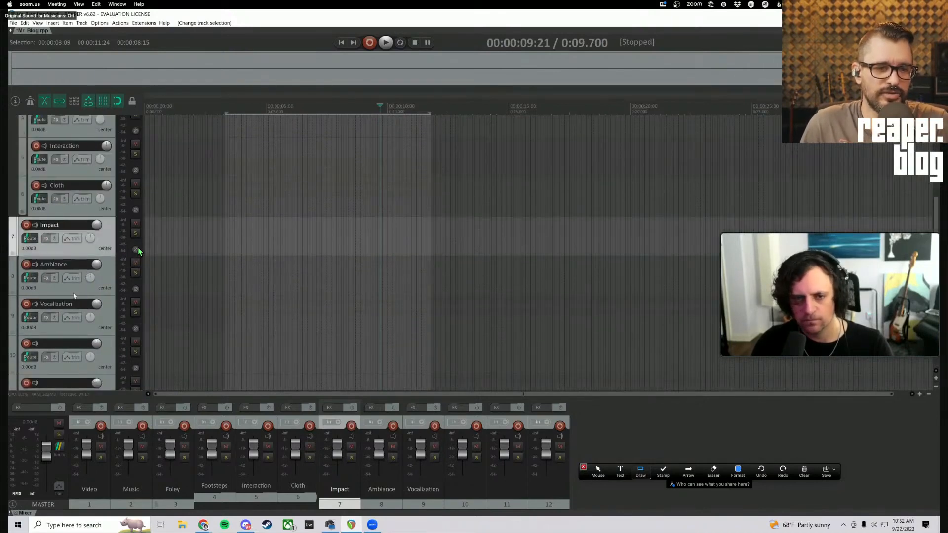
pyautogui.scroll(-2, 74, 296)
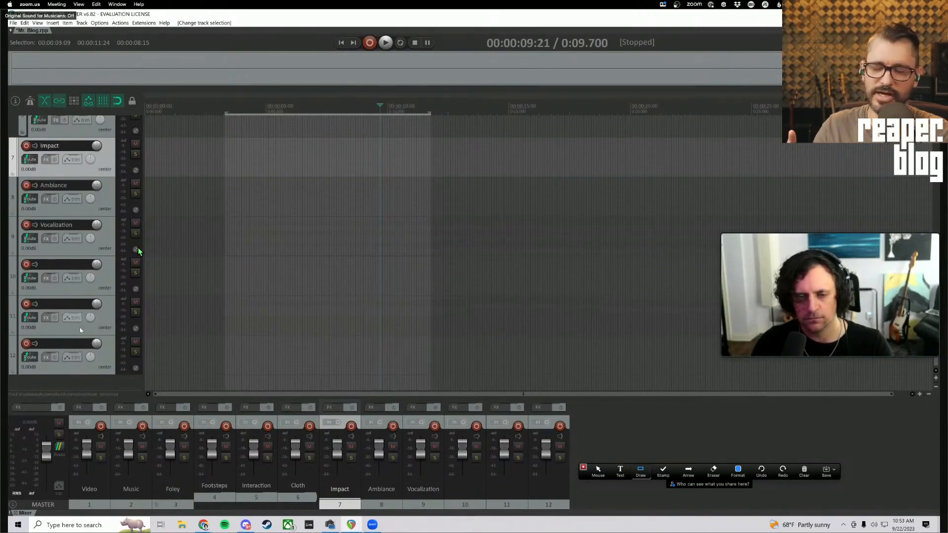
pyautogui.click(64, 354)
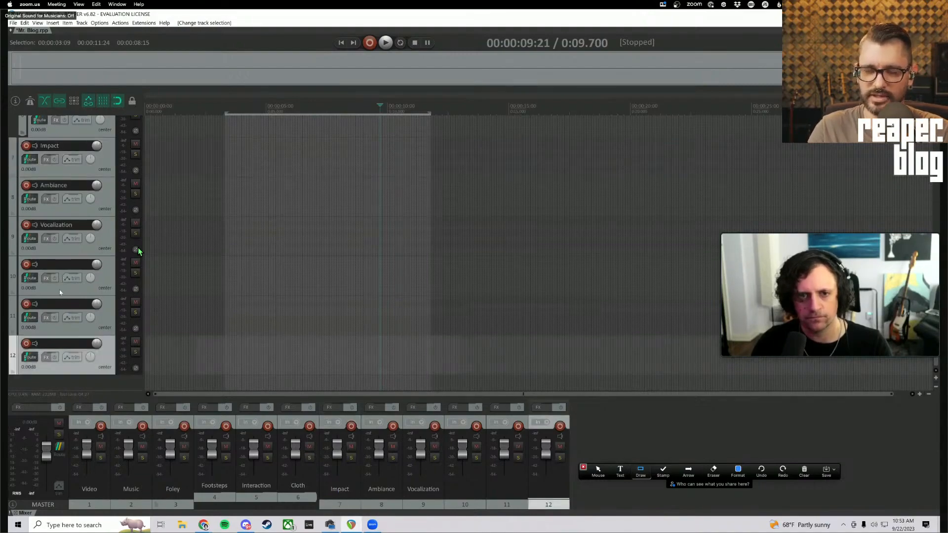
pyautogui.keyDown('shift'); pyautogui.click(59, 290); pyautogui.keyUp('shift')
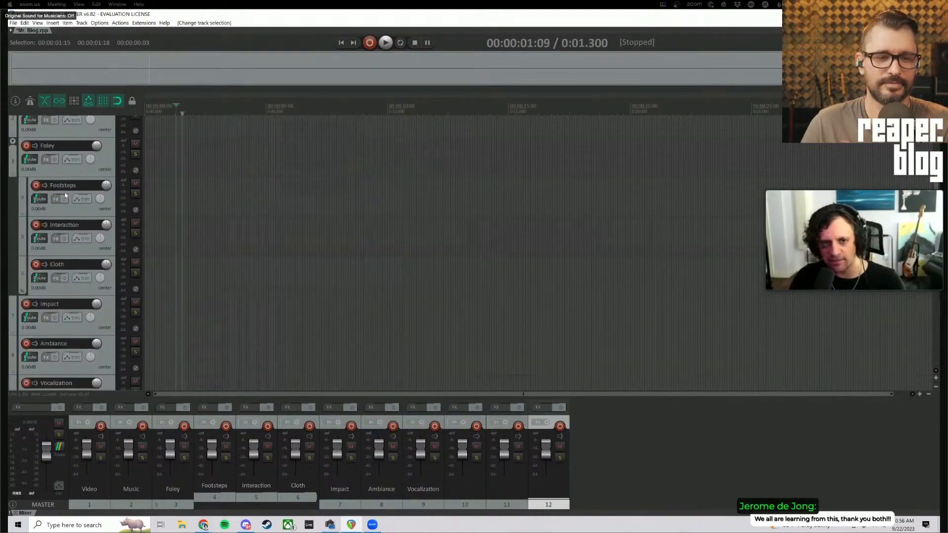
# Examine the whole track list from the Video track down to the unnamed tracks at the end
pyautogui.scroll(2, 65, 196)
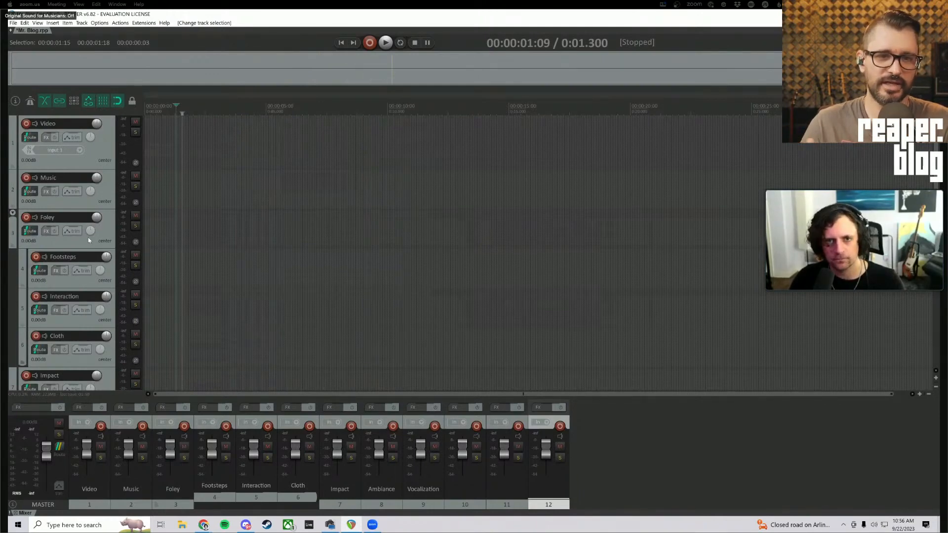
pyautogui.scroll(-5, 88, 242)
pyautogui.scroll(5, 109, 292)
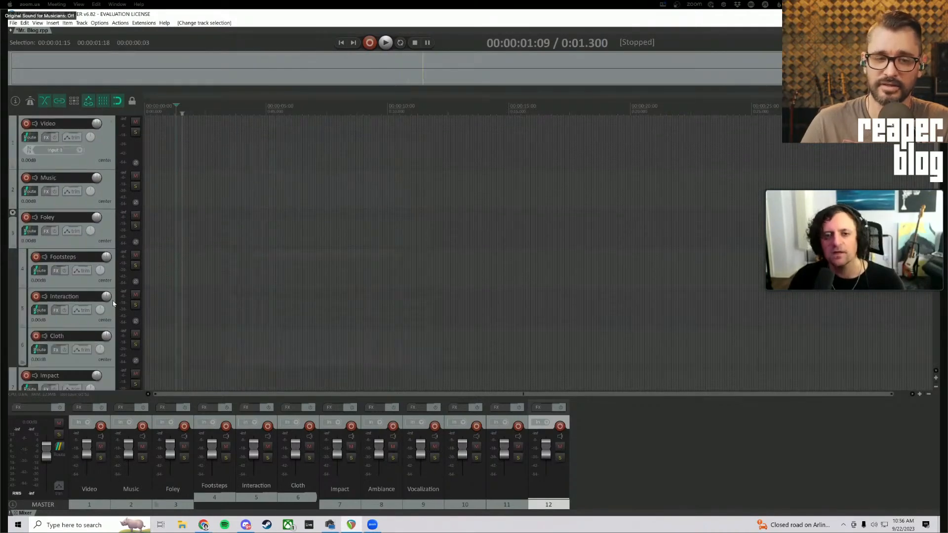
pyautogui.scroll(-5, 107, 288)
pyautogui.scroll(5, 107, 291)
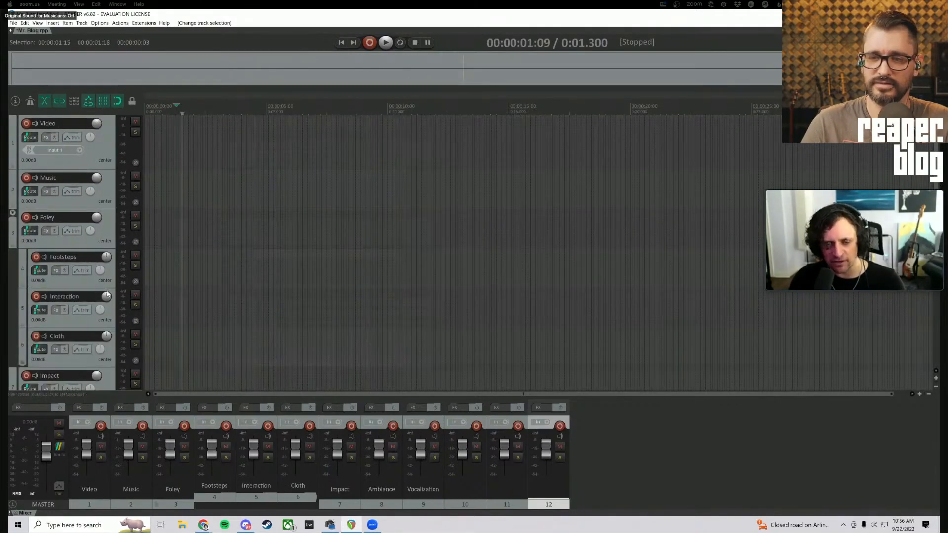
pyautogui.scroll(-5, 101, 298)
pyautogui.scroll(5, 100, 294)
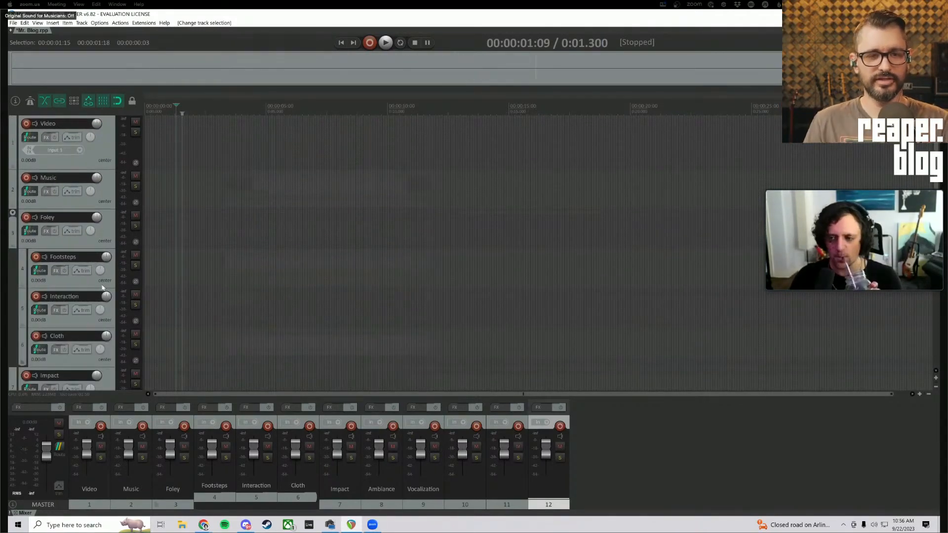
pyautogui.scroll(-5, 103, 287)
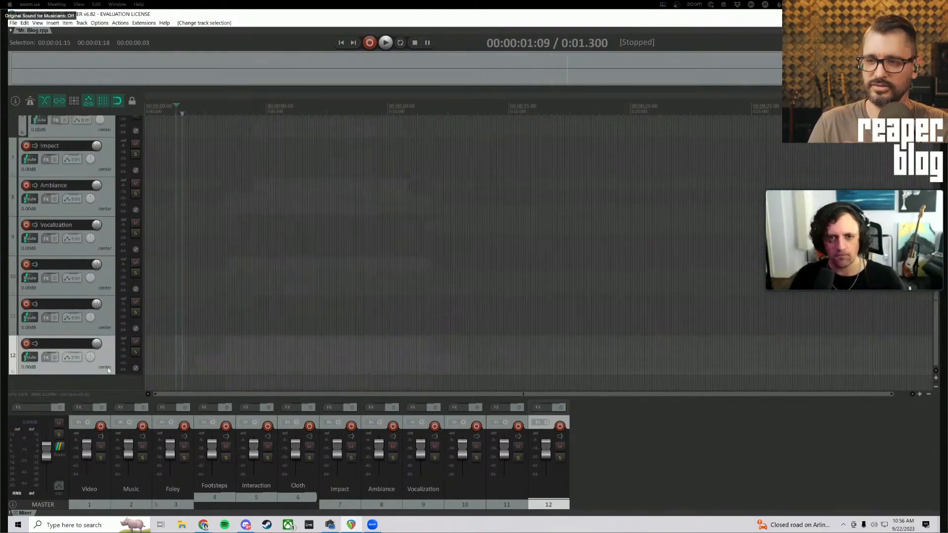
# View the options for inserting a track from a template and clear the track selection
pyautogui.rightClick(108, 383)
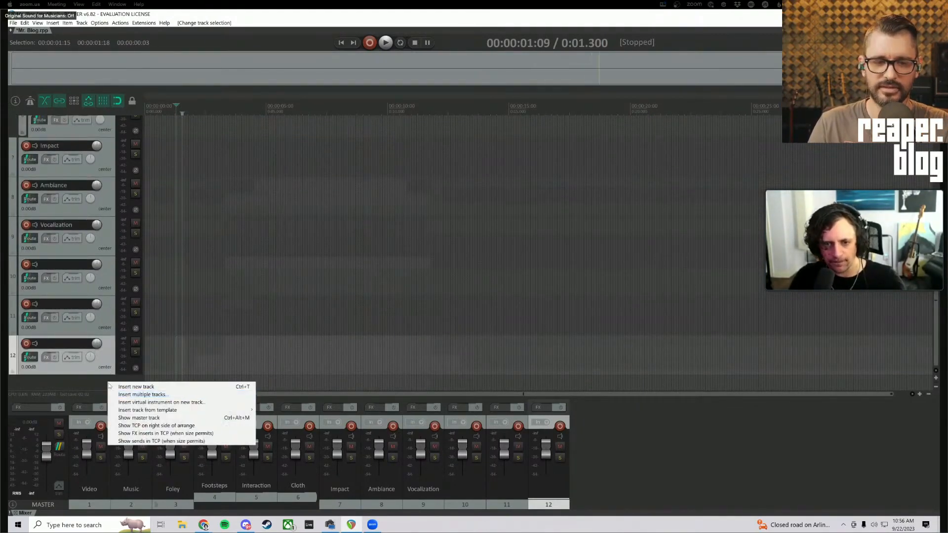
pyautogui.moveTo(135, 412)
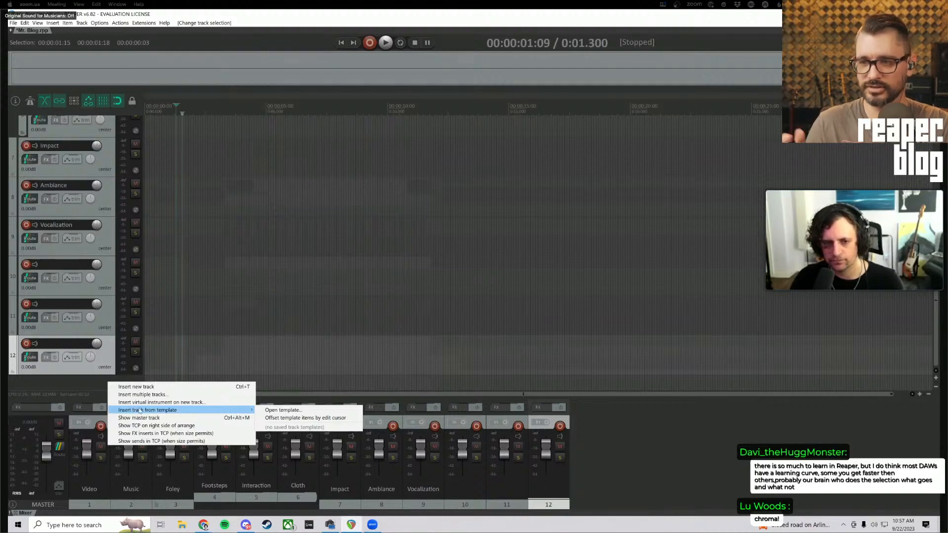
pyautogui.click(93, 386)
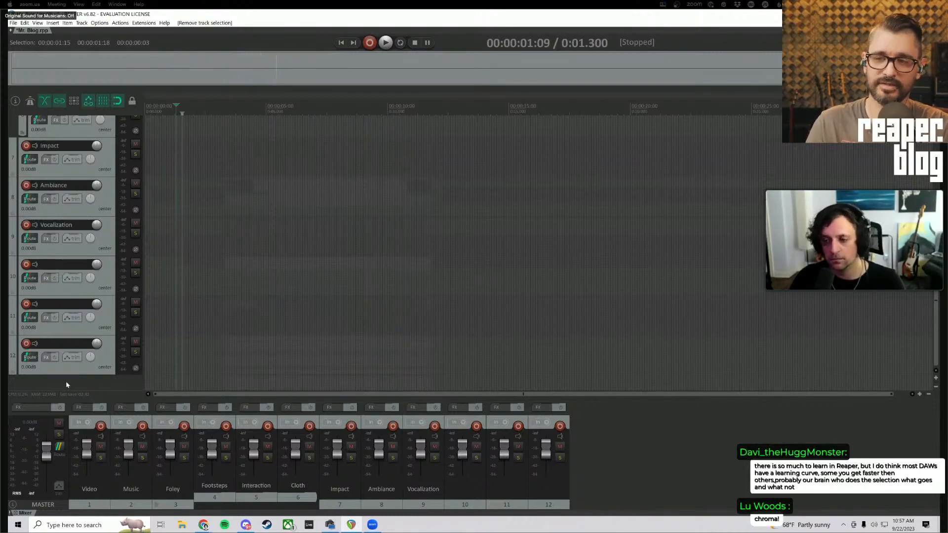
# Move the unnamed tracks 10 to 12 under the Impact track as its child tracks
pyautogui.scroll(5, 66, 375)
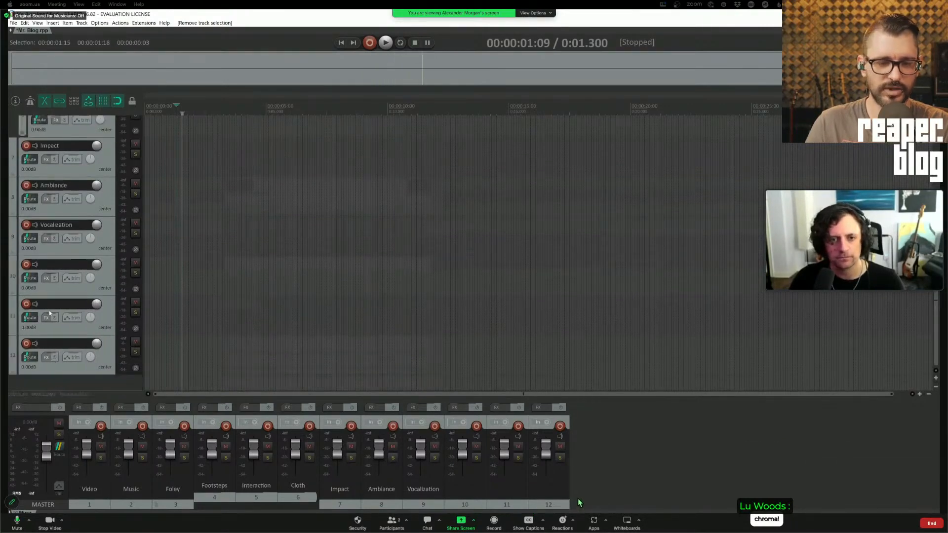
pyautogui.click(49, 293)
pyautogui.keyDown('shift'); pyautogui.click(77, 372); pyautogui.keyUp('shift')
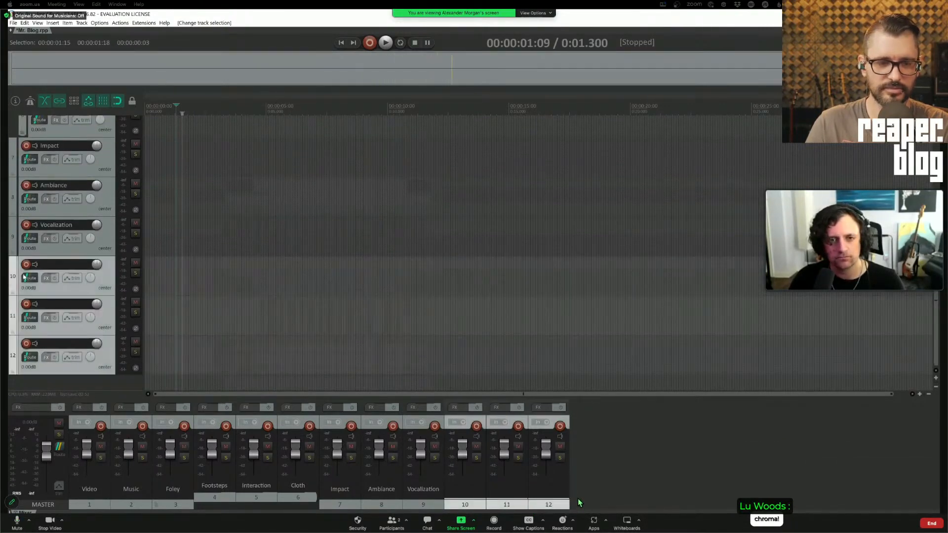
pyautogui.scroll(6, 81, 313)
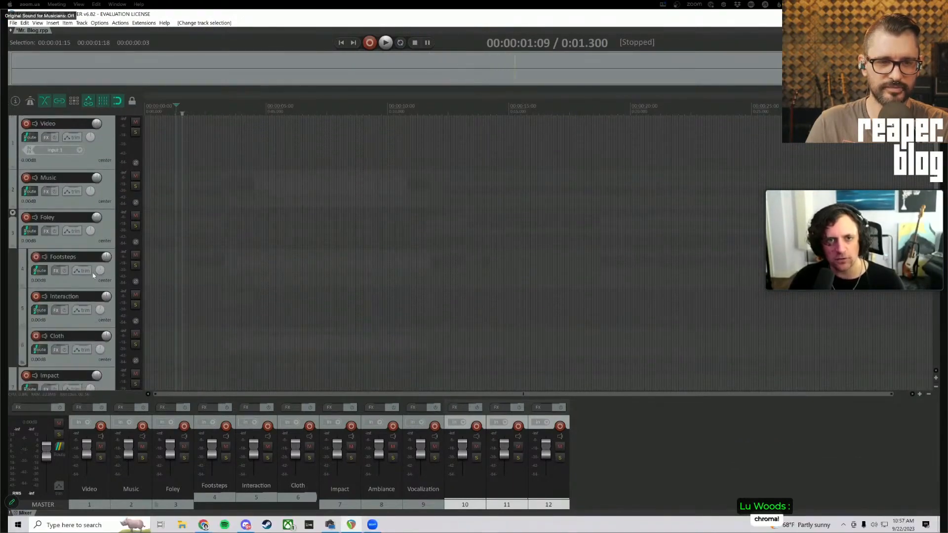
pyautogui.scroll(-6, 47, 287)
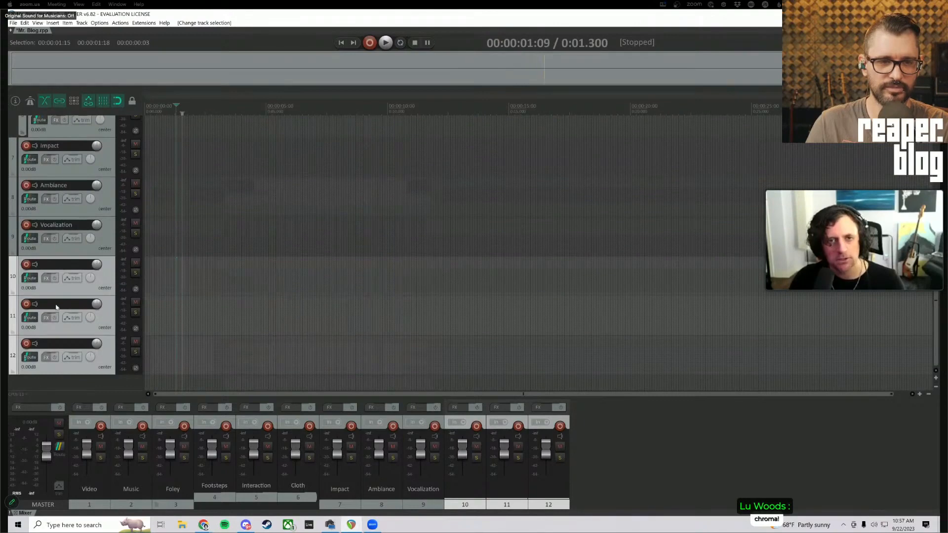
pyautogui.moveTo(65, 290); pyautogui.dragTo(66, 176)
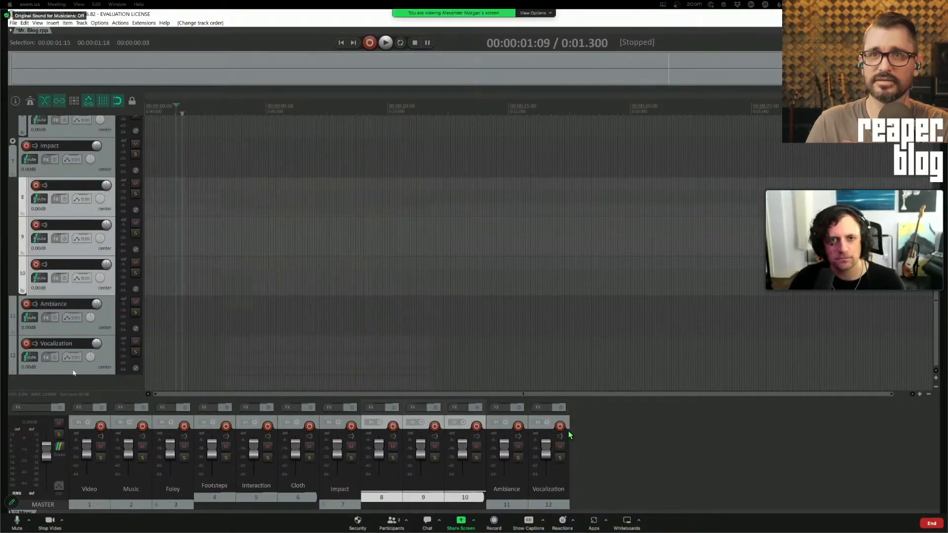
# Name the three child tracks of the Impact folder "Impact A", "Impact B" and "Impact C"
pyautogui.click(62, 186)
pyautogui.doubleClick(63, 186)
pyautogui.write('Impa')
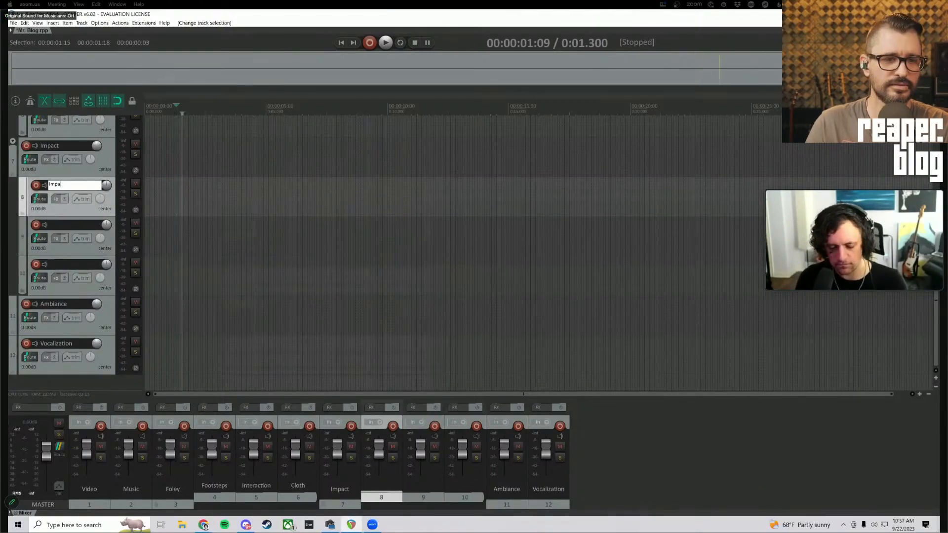
pyautogui.write('ct A')
pyautogui.press('Tab')
pyautogui.write('Impact B')
pyautogui.press('Tab')
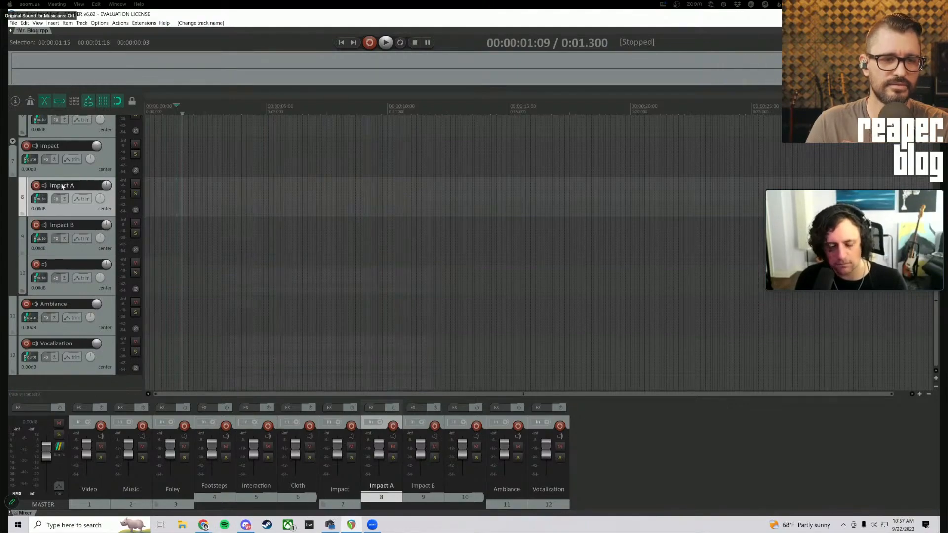
pyautogui.write('Impact C')
pyautogui.press('Return')
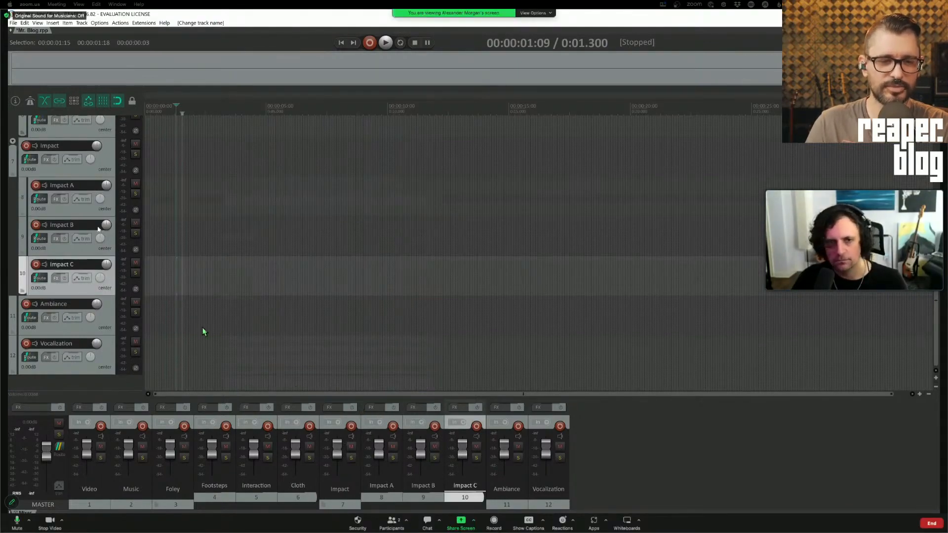
# Insert four tracks with the base name "Ambiance" directly after the Ambiance track
pyautogui.rightClick(80, 386)
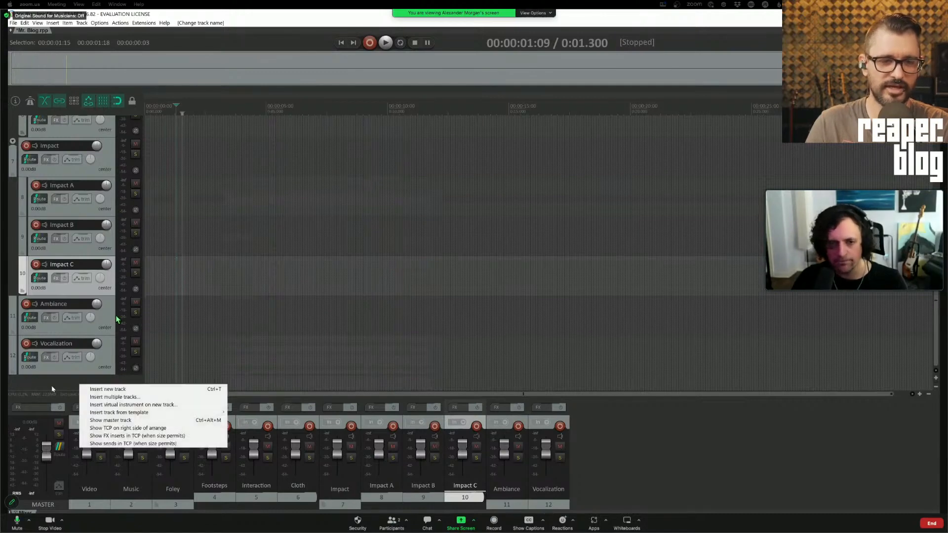
pyautogui.click(70, 332)
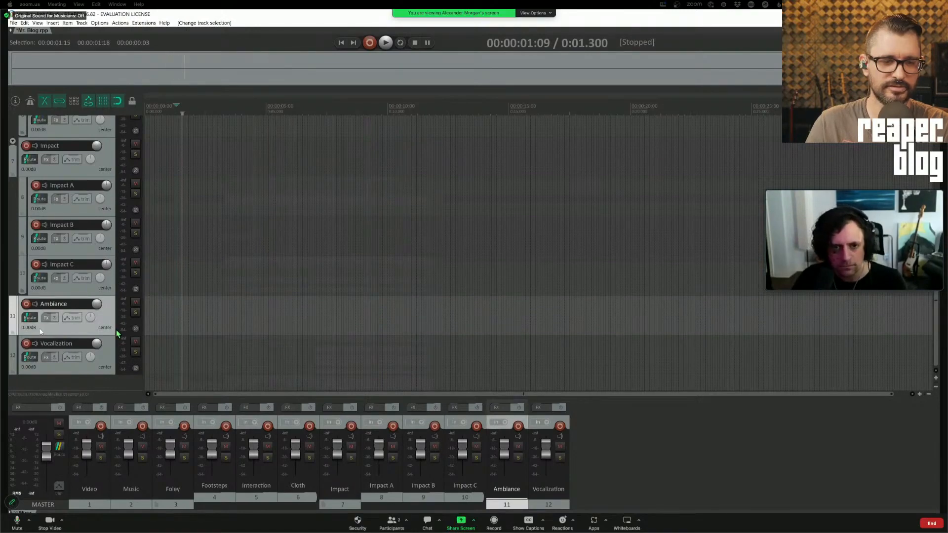
pyautogui.rightClick(59, 333)
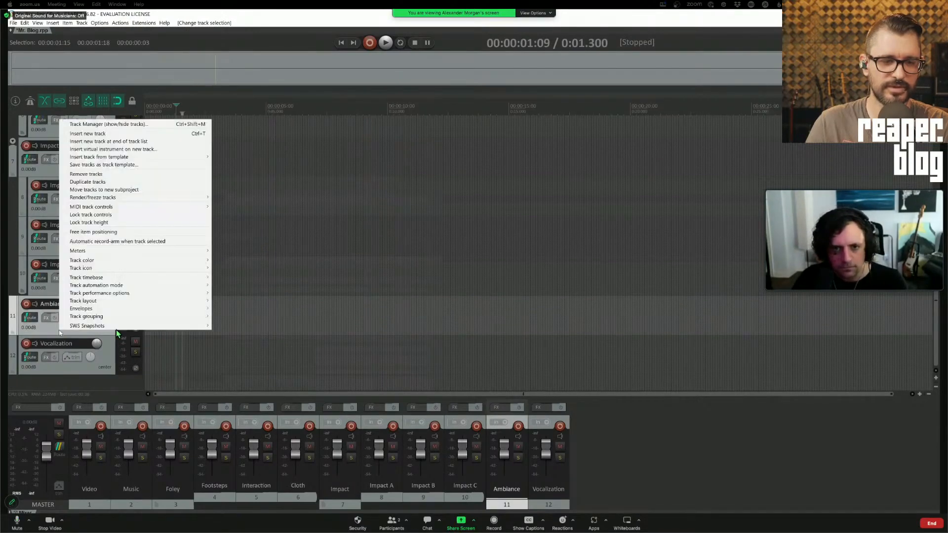
pyautogui.rightClick(66, 379)
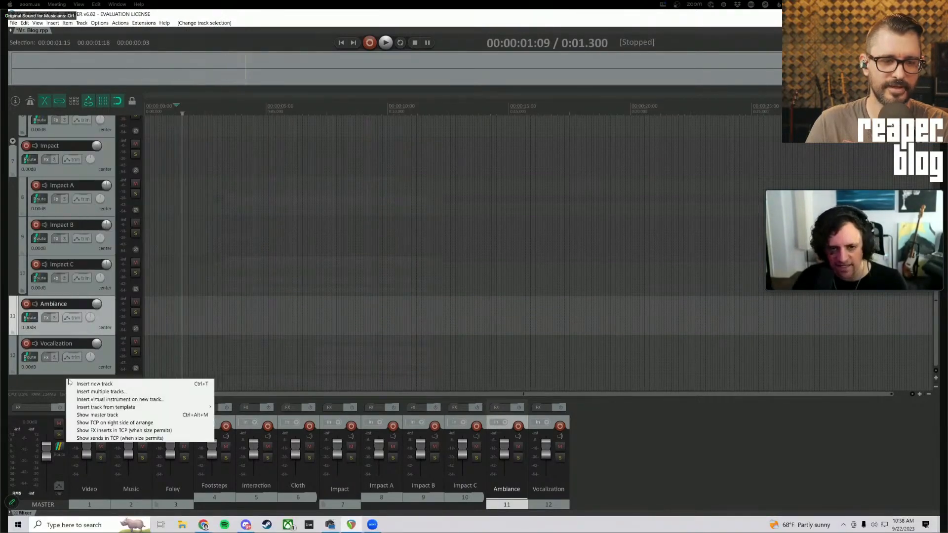
pyautogui.click(102, 391)
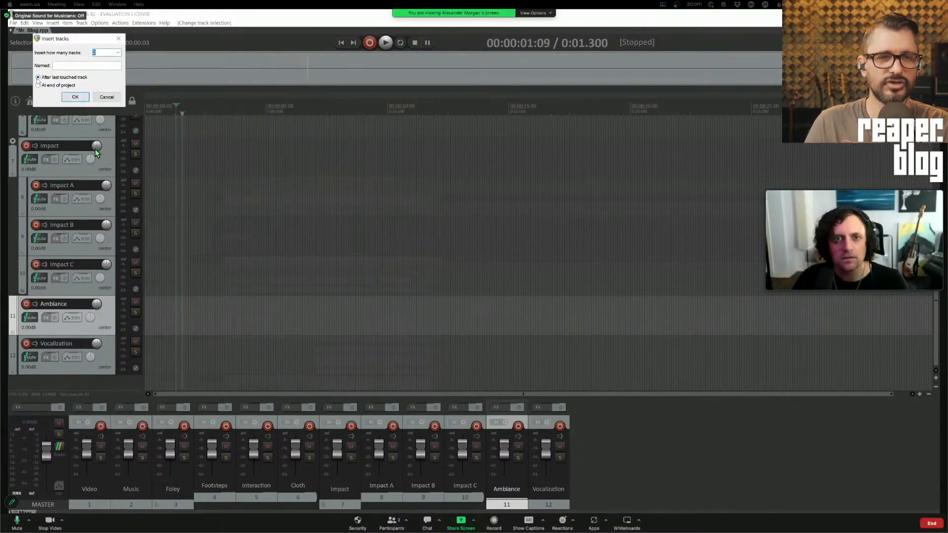
pyautogui.click(83, 66)
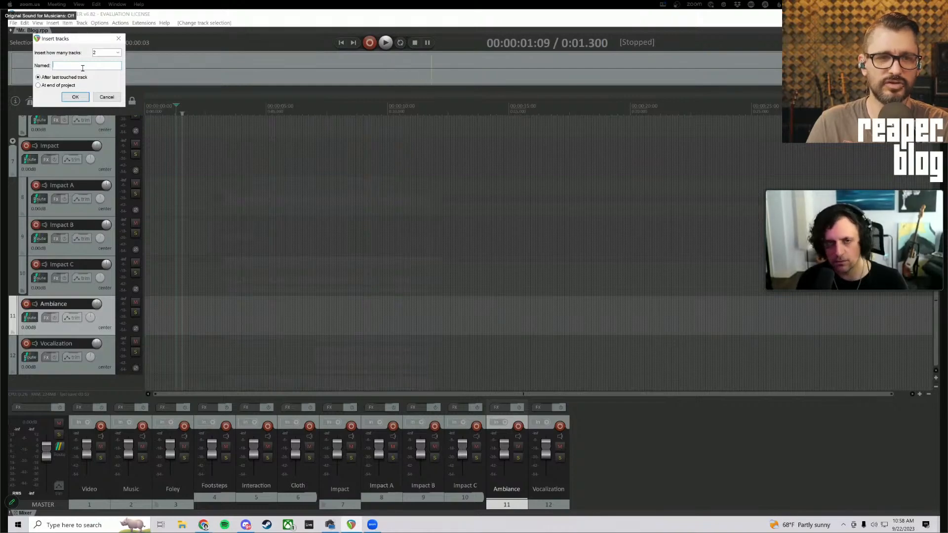
pyautogui.write('Ambiance')
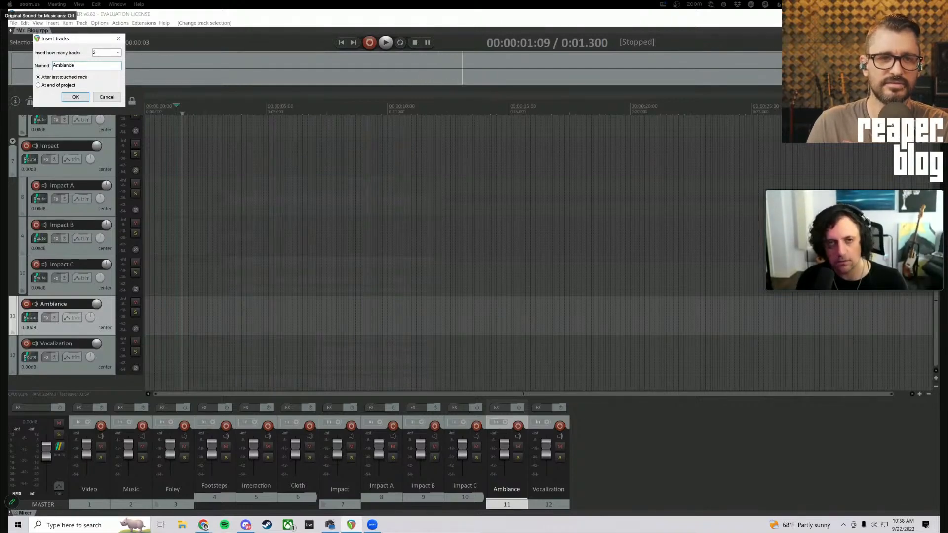
pyautogui.click(118, 53)
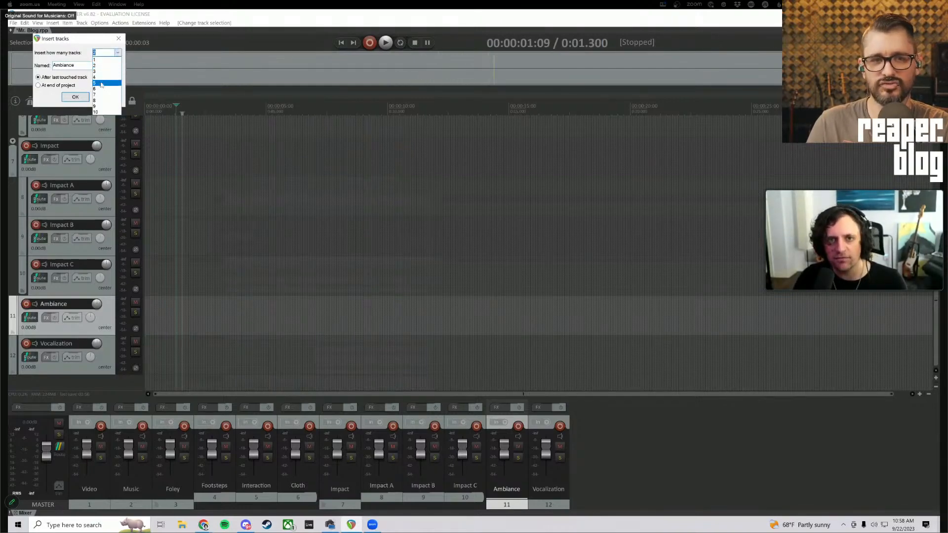
pyautogui.click(106, 77)
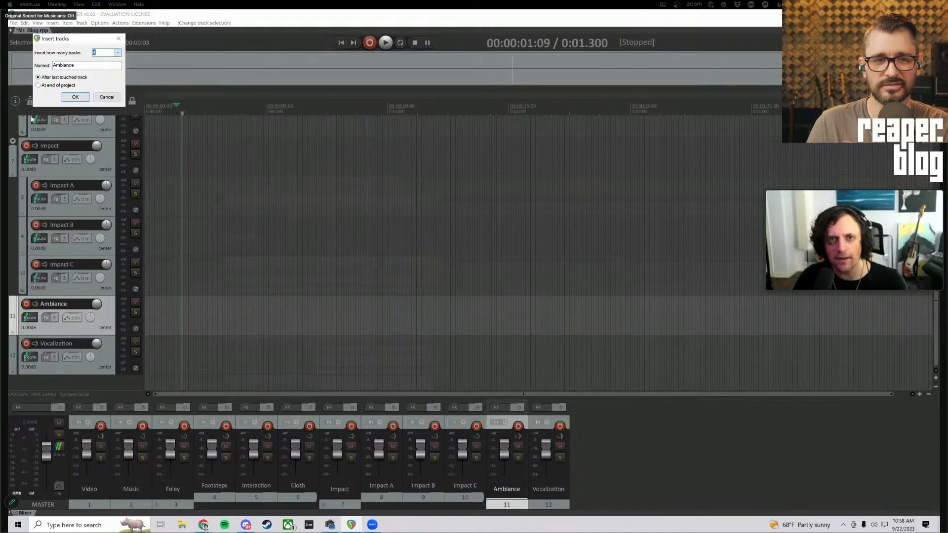
pyautogui.click(74, 98)
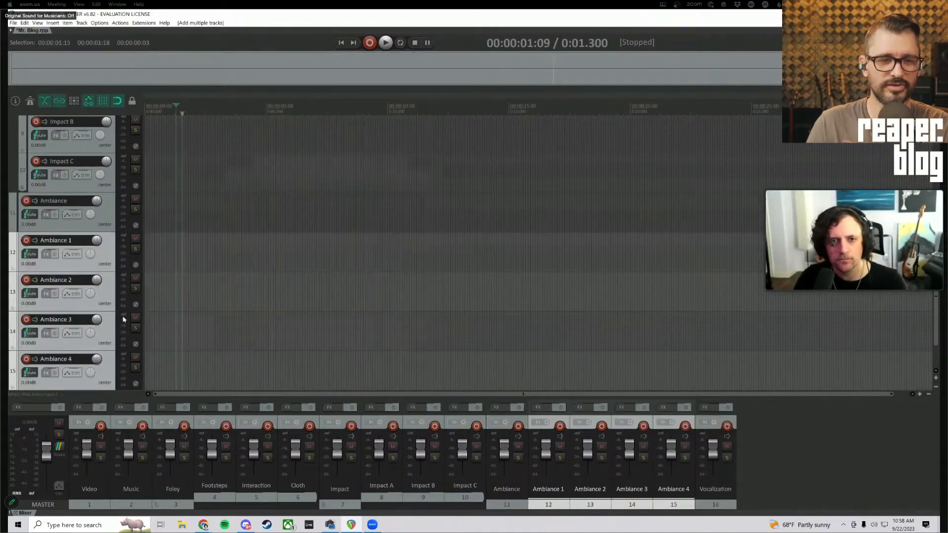
pyautogui.scroll(-1, 126, 320)
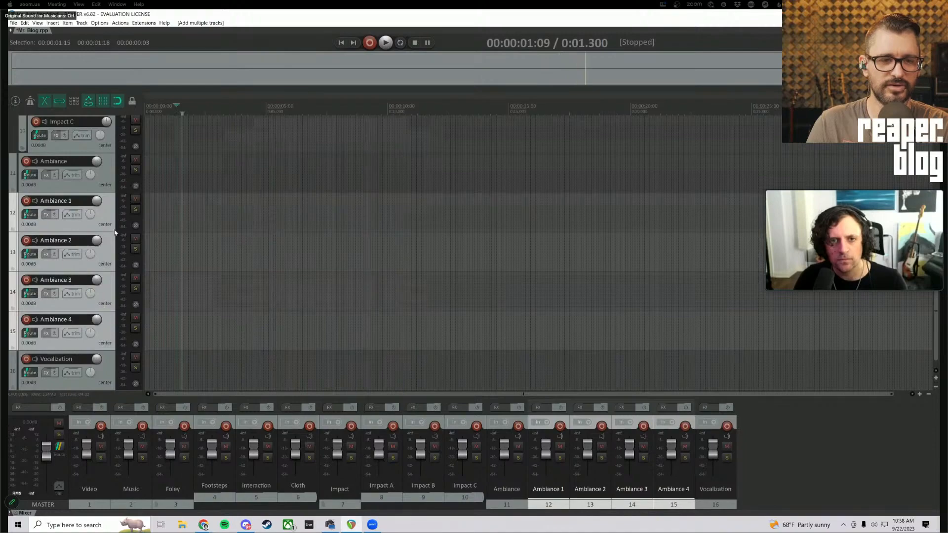
# Move the tracks Ambiance 1 to Ambiance 4 into the Ambiance track as its children and clear the track selection
pyautogui.moveTo(63, 225); pyautogui.dragTo(76, 189)
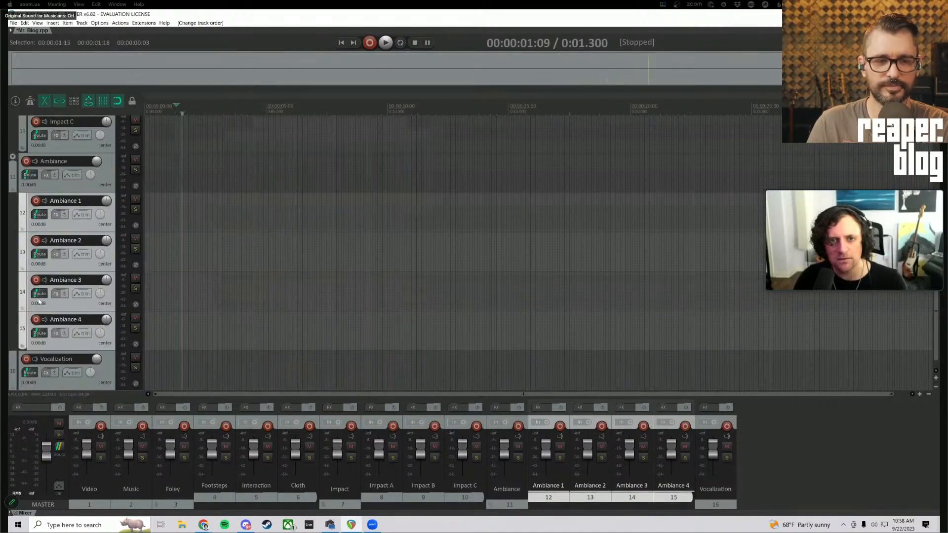
pyautogui.scroll(1, 60, 277)
pyautogui.scroll(-2, 67, 284)
pyautogui.click(74, 384)
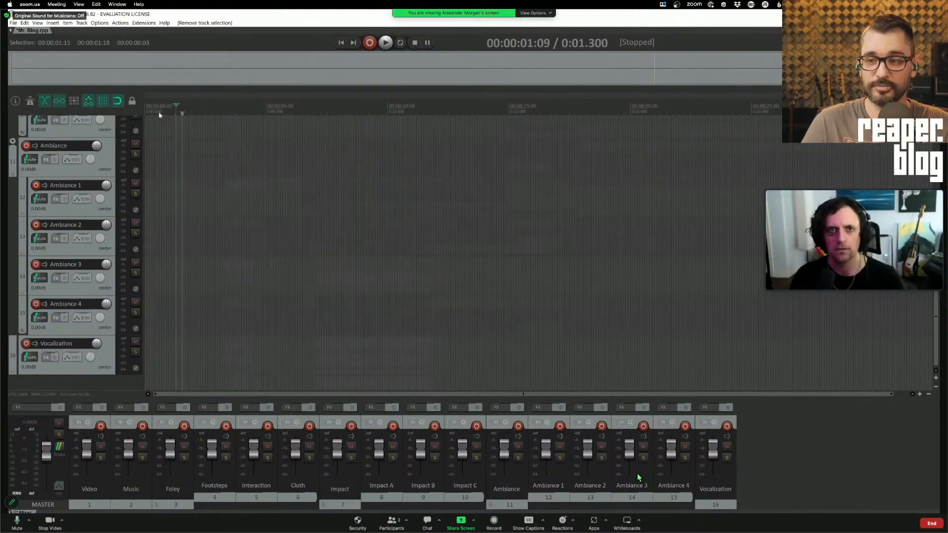
# Save the project as a project template named "Game Audio Template"
pyautogui.click(14, 23)
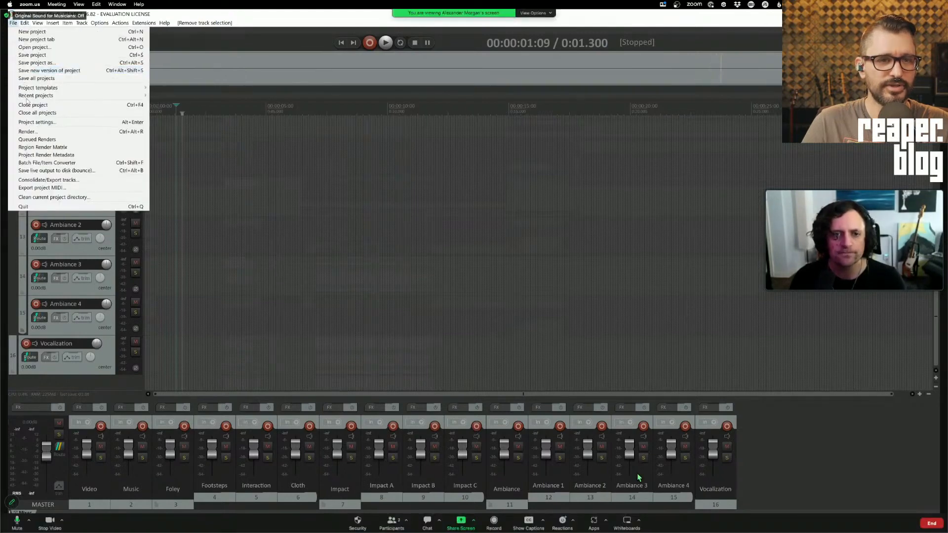
pyautogui.moveTo(74, 88)
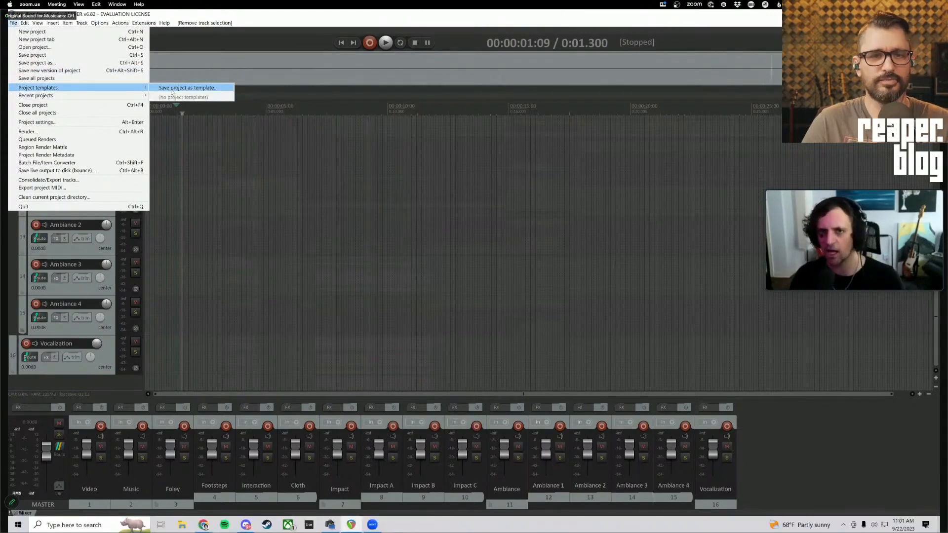
pyautogui.click(188, 88)
pyautogui.write('T')
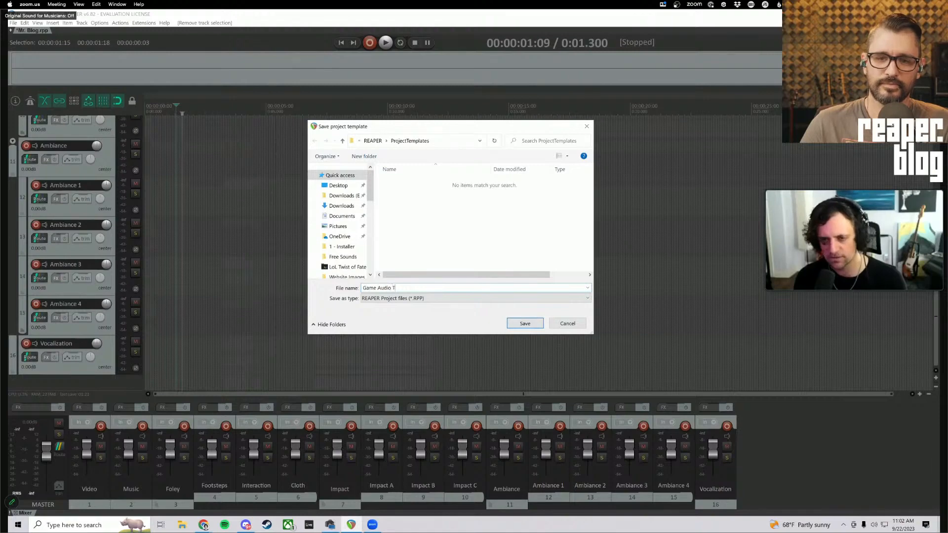
pyautogui.write('emplate')
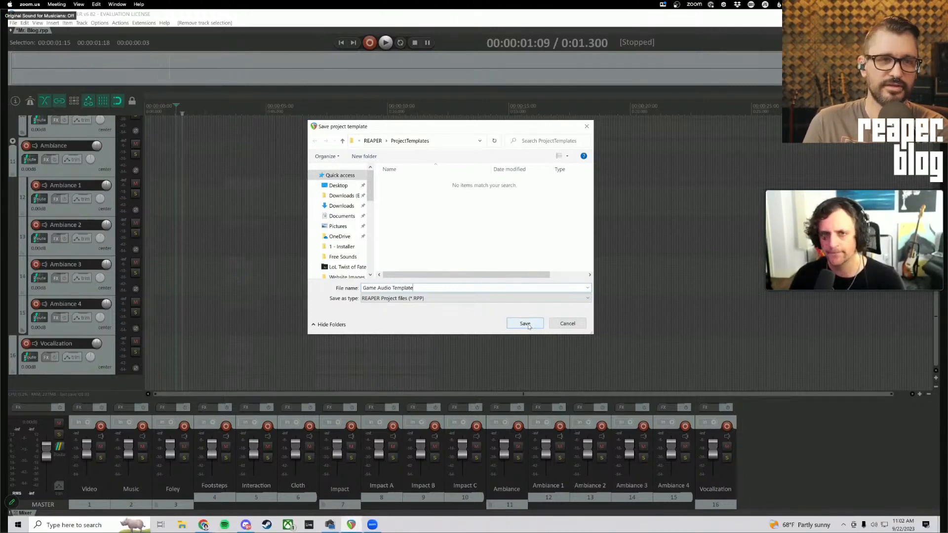
pyautogui.click(525, 323)
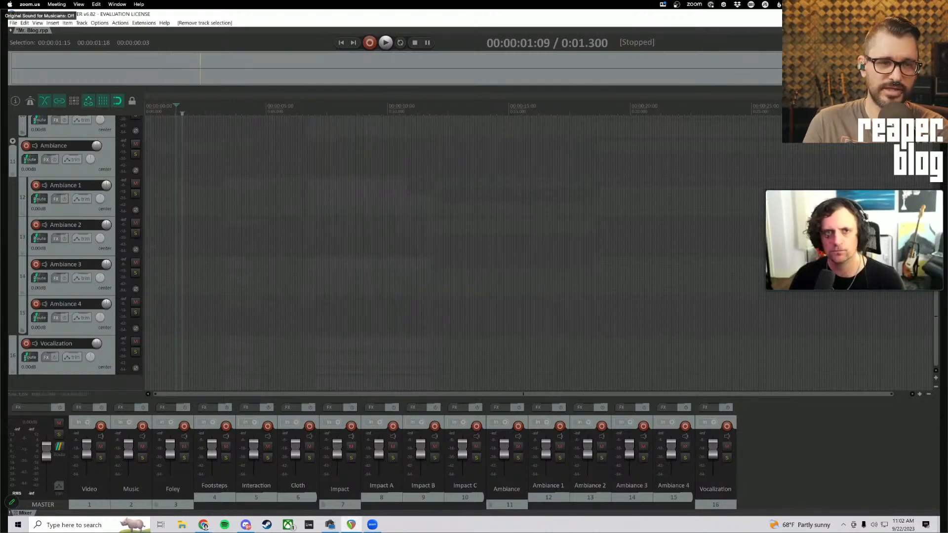
# Start a new project from the "Game Audio Template" project template, saving Mr. Blog.rpp before it closes
pyautogui.click(15, 24)
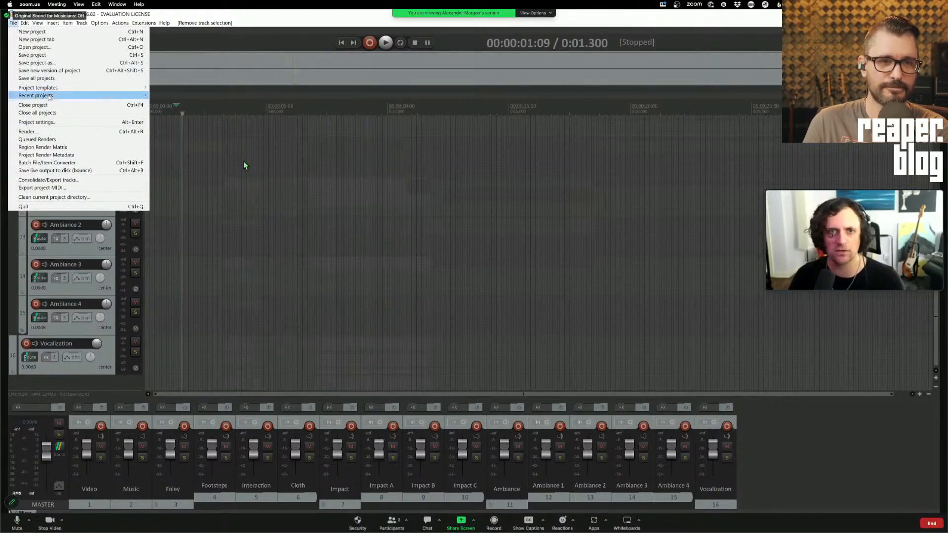
pyautogui.moveTo(119, 89)
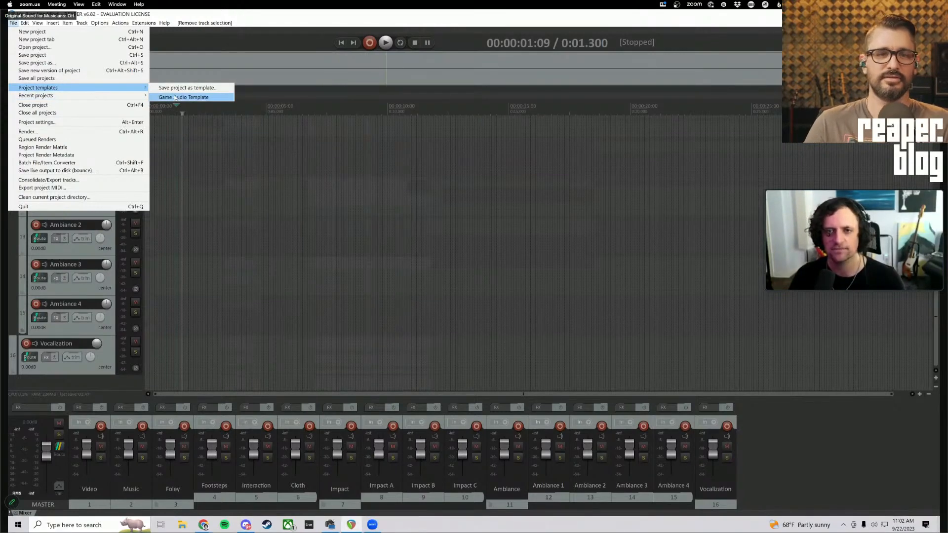
pyautogui.click(182, 97)
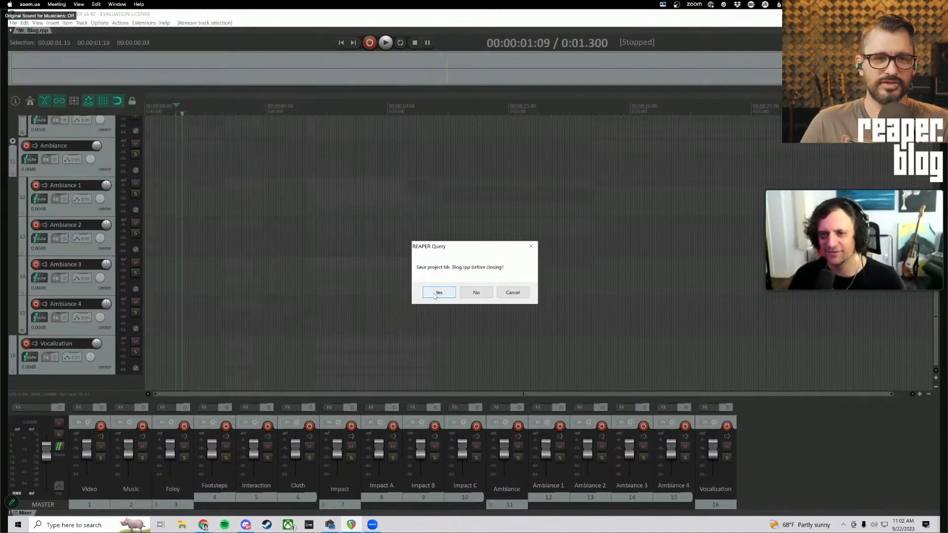
pyautogui.click(432, 295)
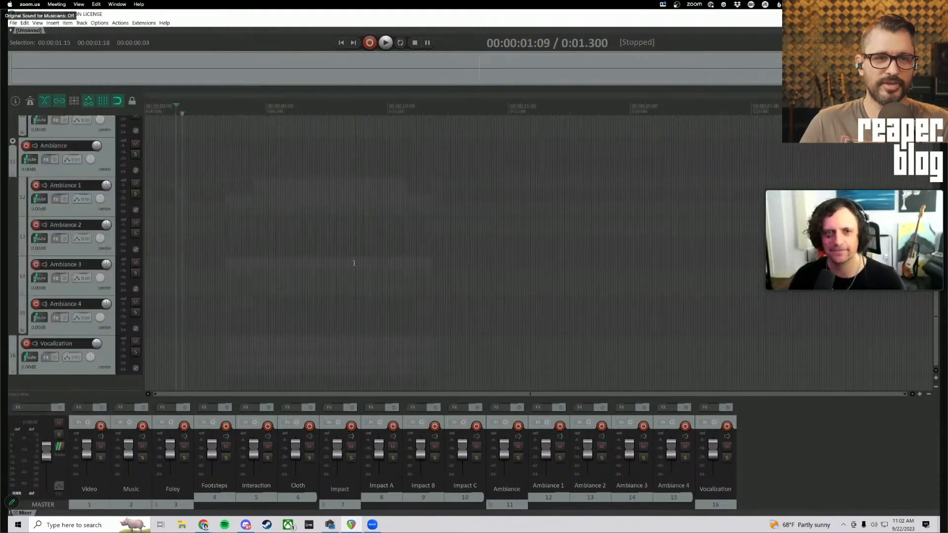
# Look through the tracks of the new template-based project and view its save options without saving
pyautogui.scroll(10, 185, 303)
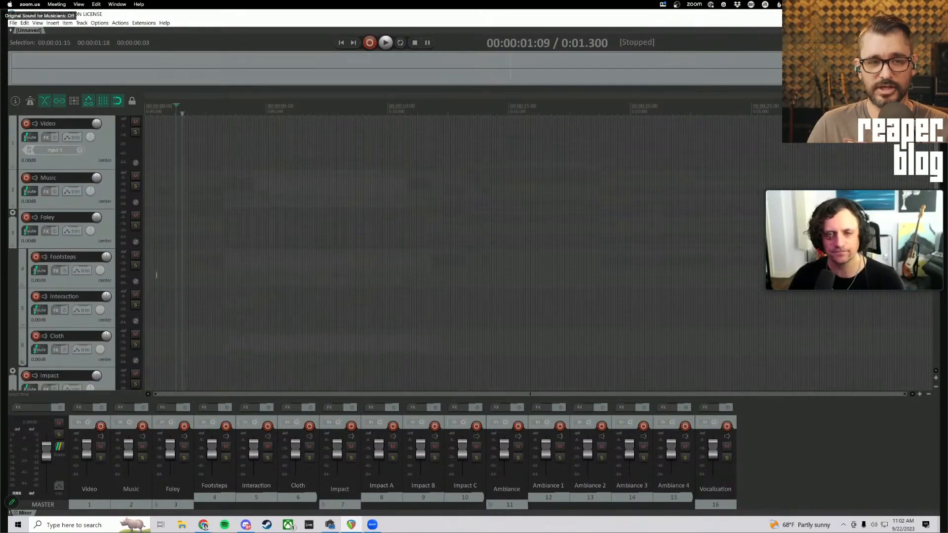
pyautogui.scroll(-10, 158, 279)
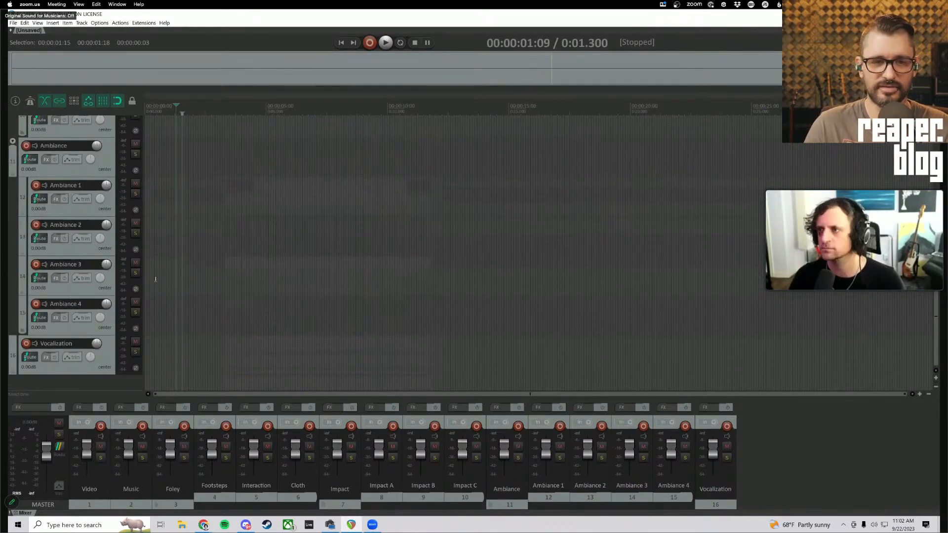
pyautogui.scroll(10, 150, 275)
pyautogui.scroll(-10, 147, 276)
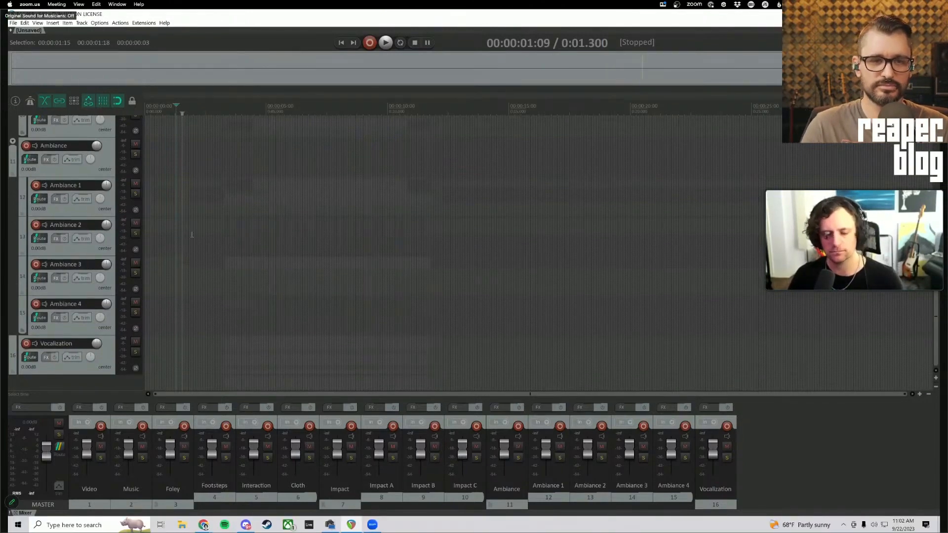
pyautogui.hotkey('ctrl', 's')
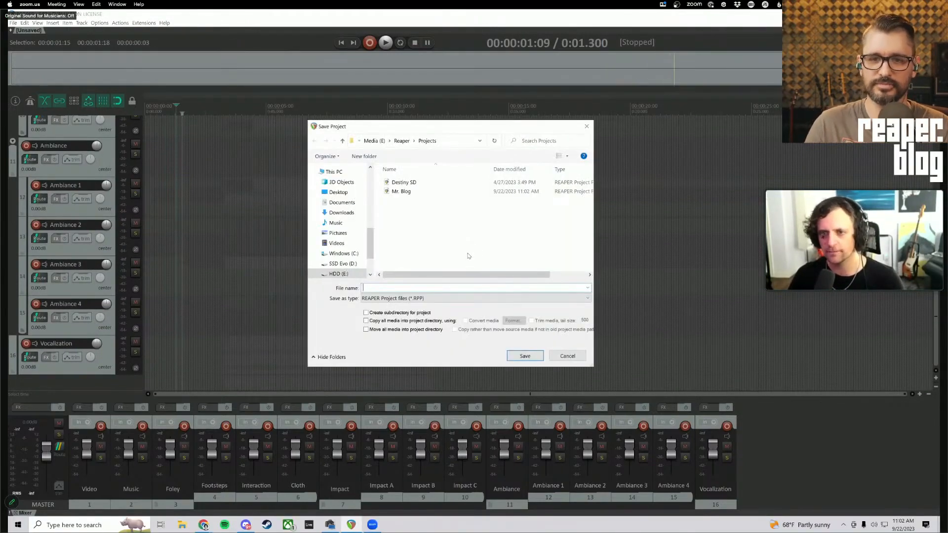
pyautogui.press('Escape')
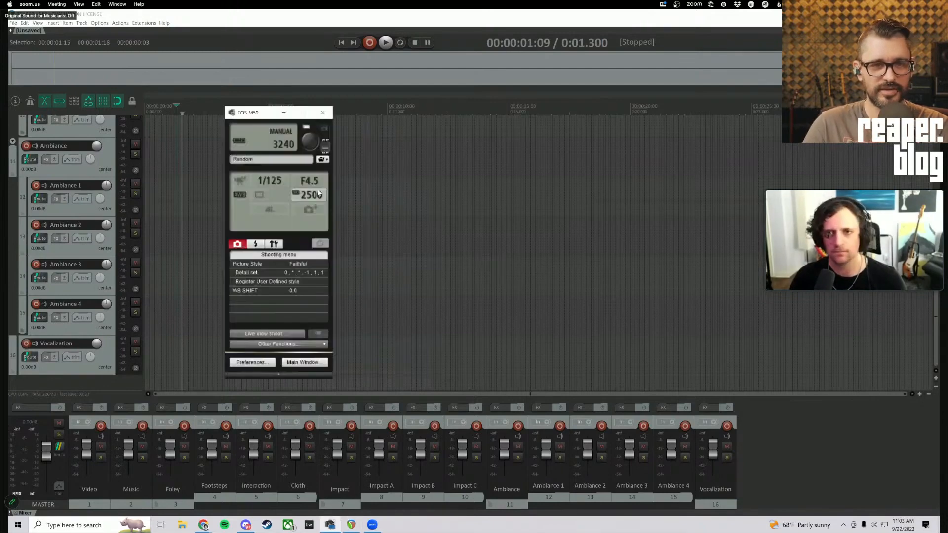
# Filter the action list for "random color" and assign the shortcut B to the action "Track: Set to one random color"
pyautogui.scroll(8, 291, 290)
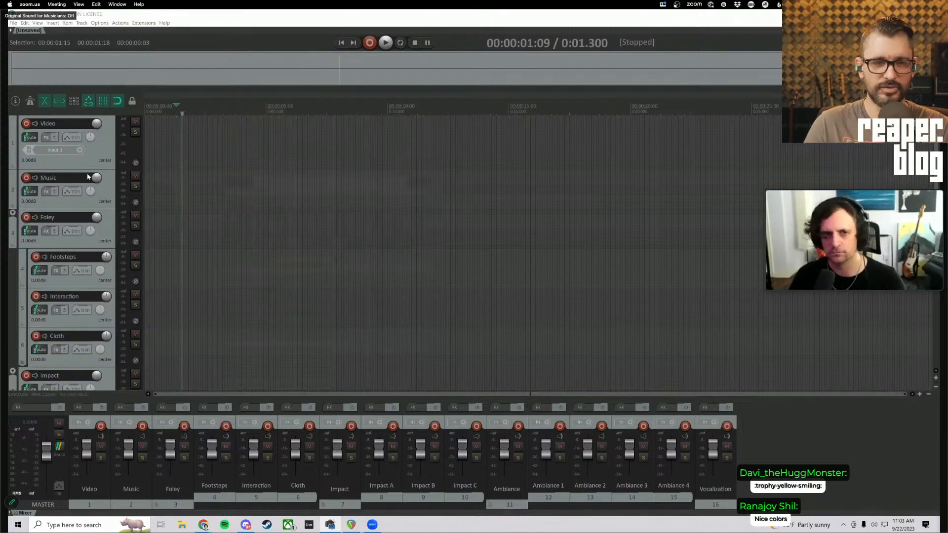
pyautogui.hotkey('shift', '/')
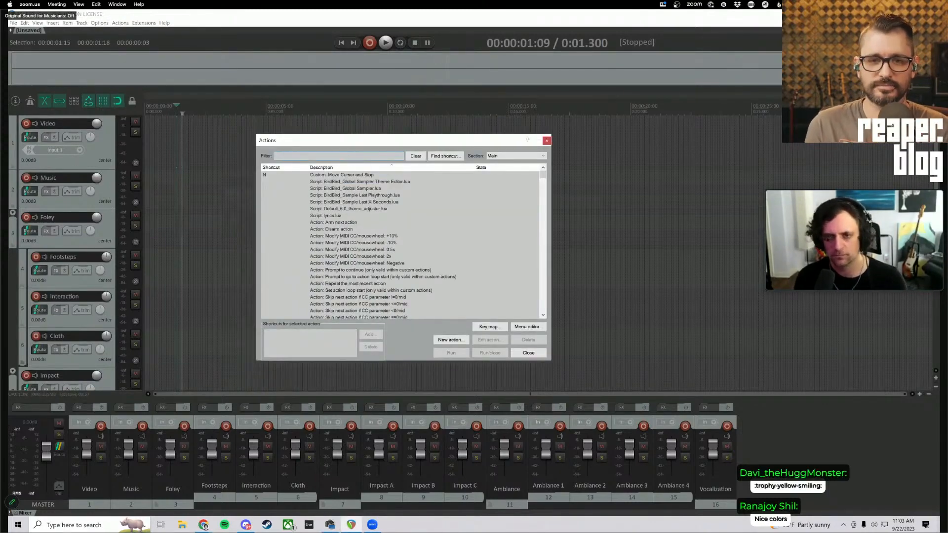
pyautogui.write('random color')
pyautogui.click(362, 175)
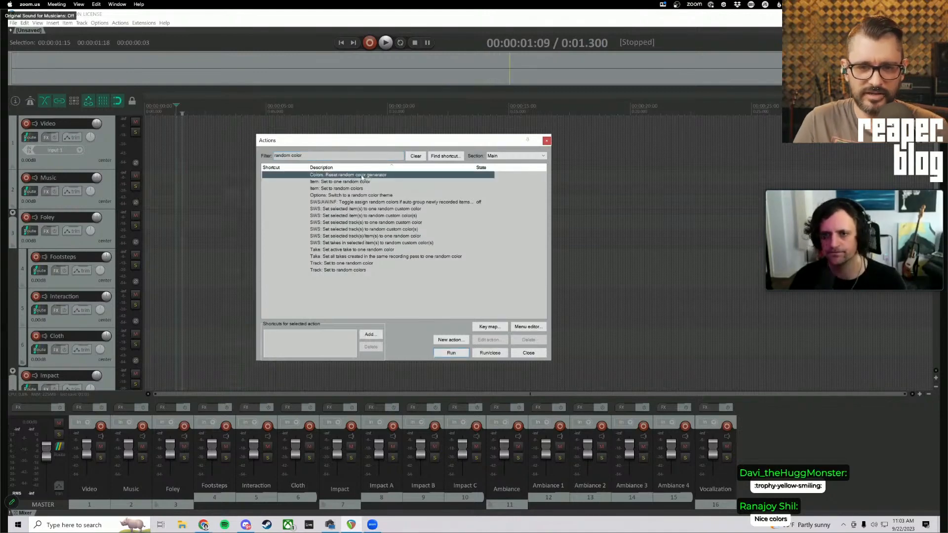
pyautogui.click(338, 222)
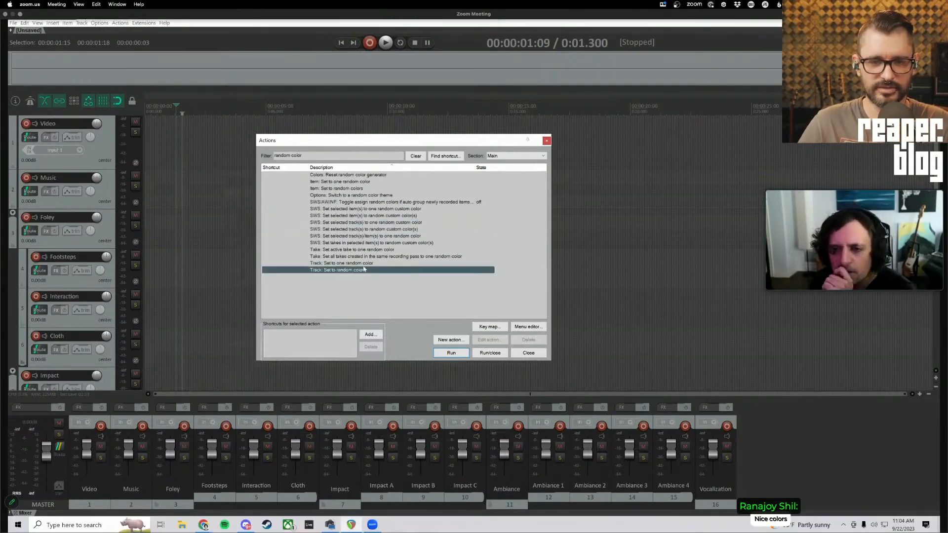
pyautogui.click(364, 264)
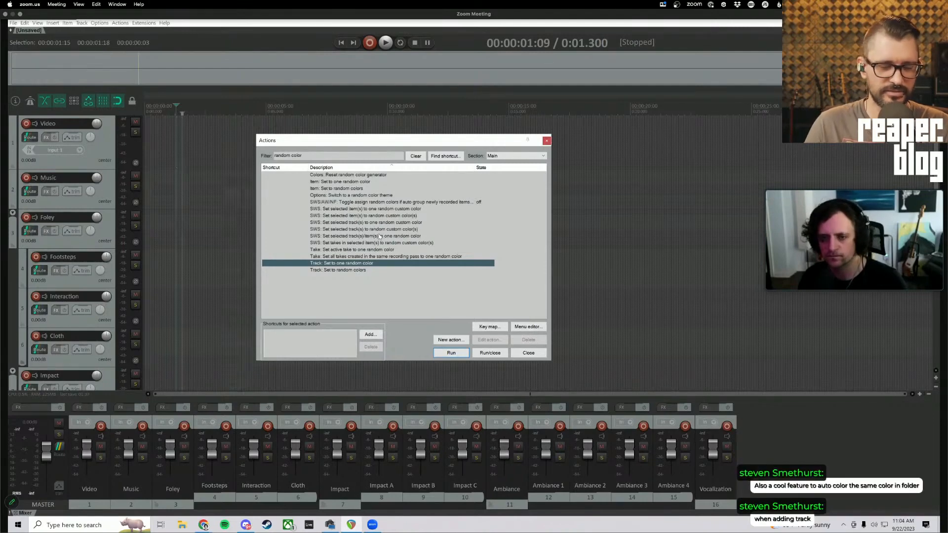
pyautogui.click(369, 335)
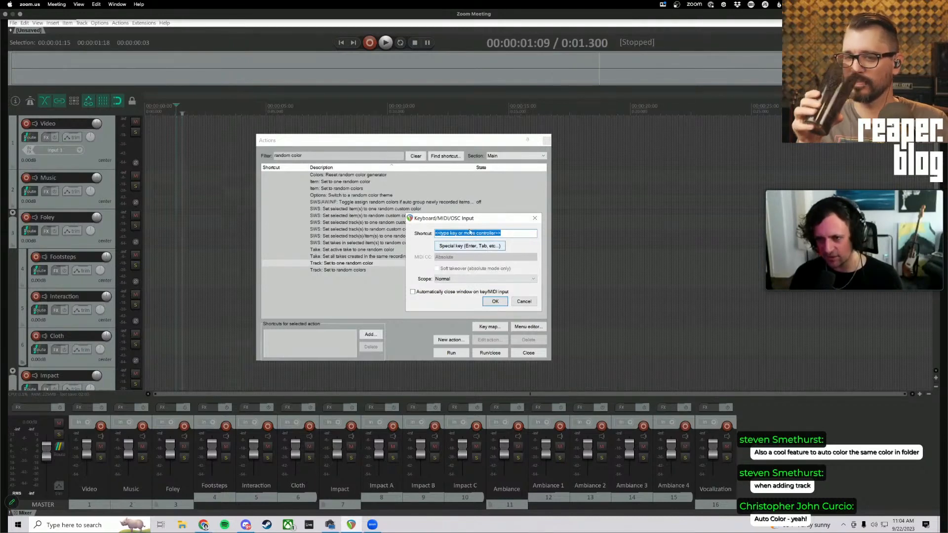
pyautogui.press('b')
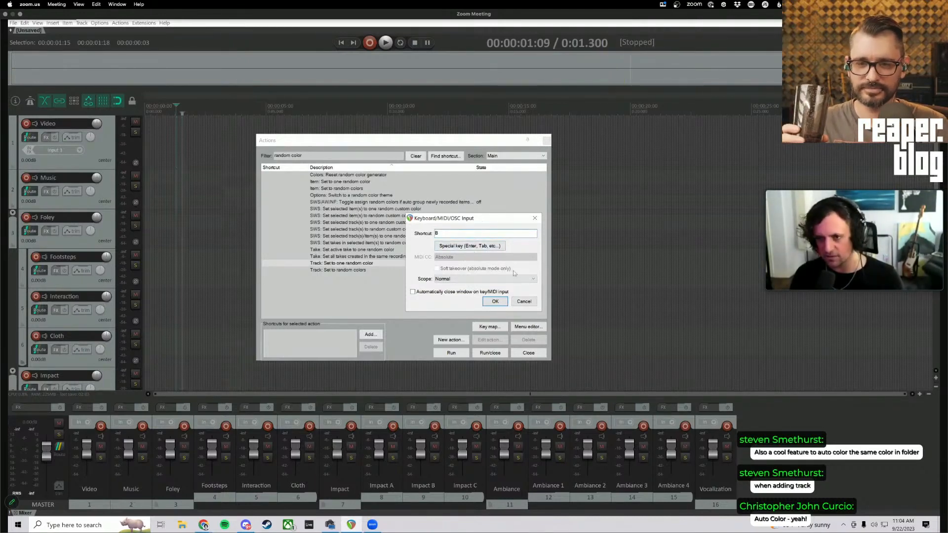
pyautogui.press('Return')
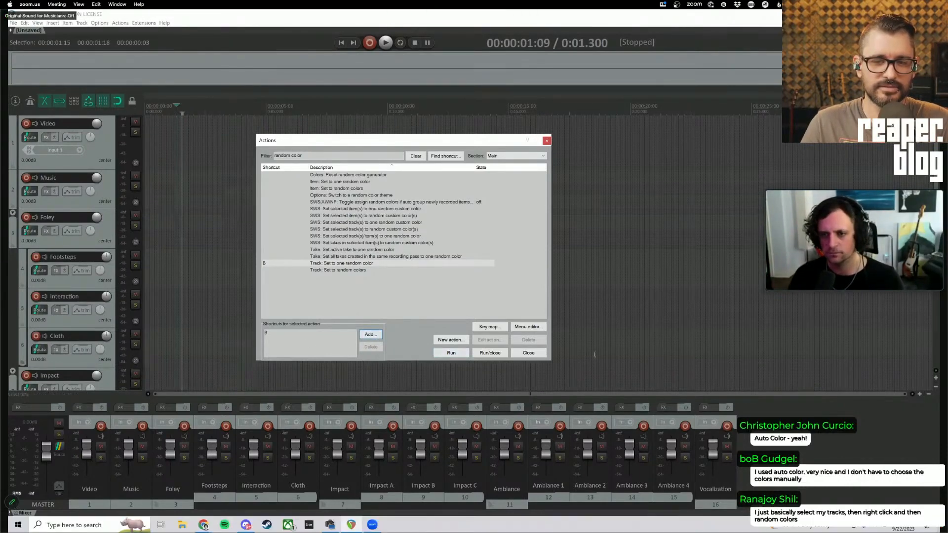
pyautogui.press('Escape')
# Select all tracks and set them to one random color
pyautogui.click(106, 165)
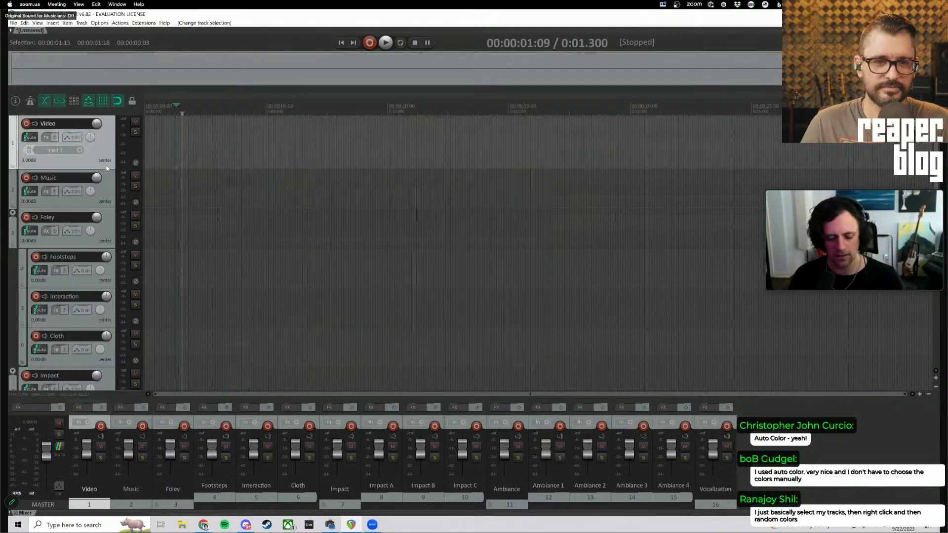
pyautogui.hotkey('ctrl', 'a')
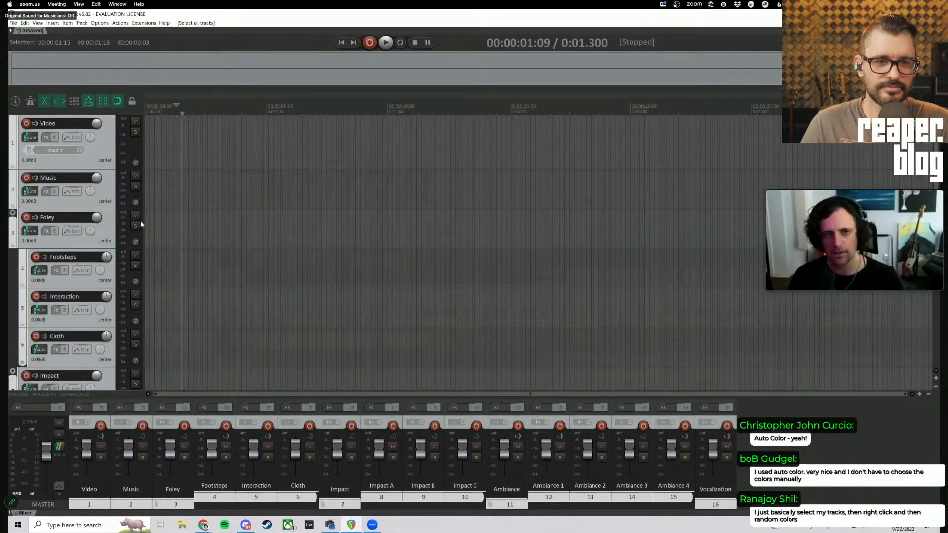
pyautogui.press('c')
pyautogui.scroll(-7, 106, 250)
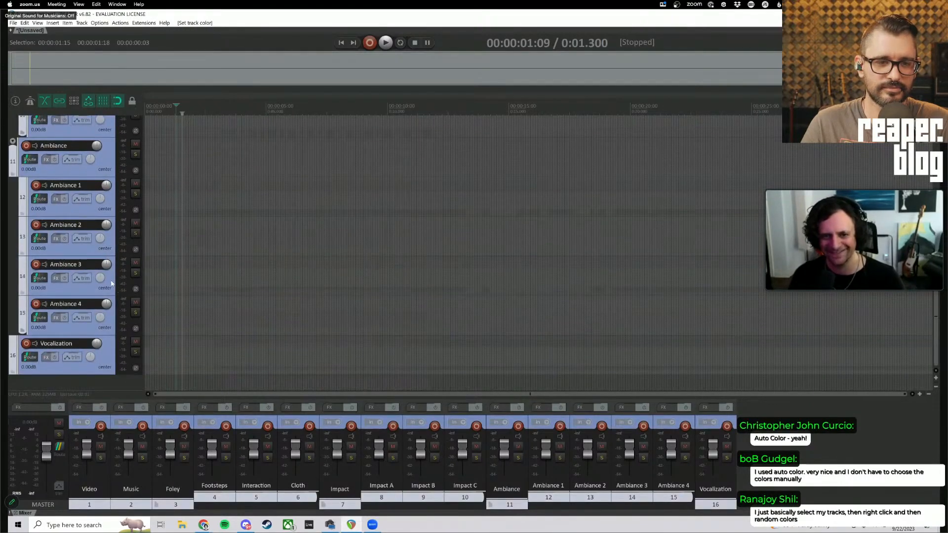
pyautogui.scroll(7, 112, 283)
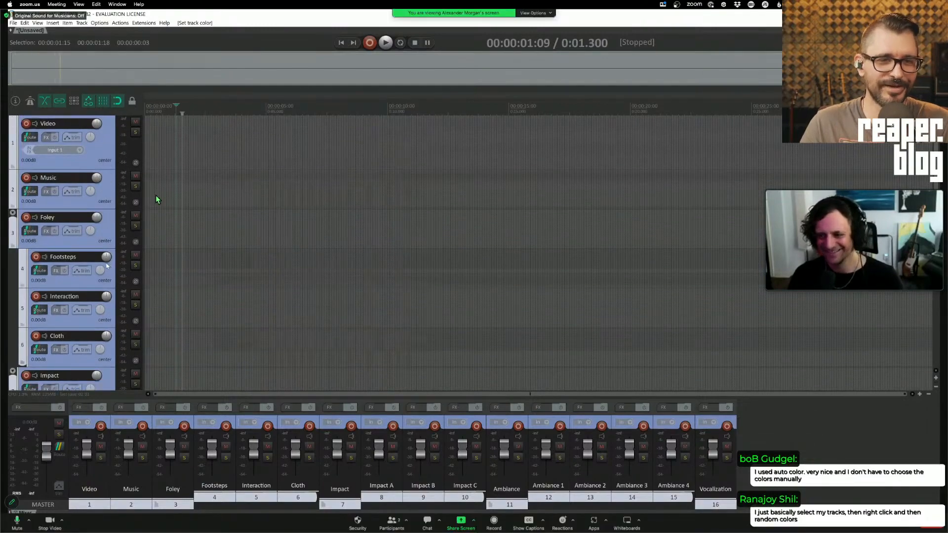
pyautogui.scroll(-7, 106, 266)
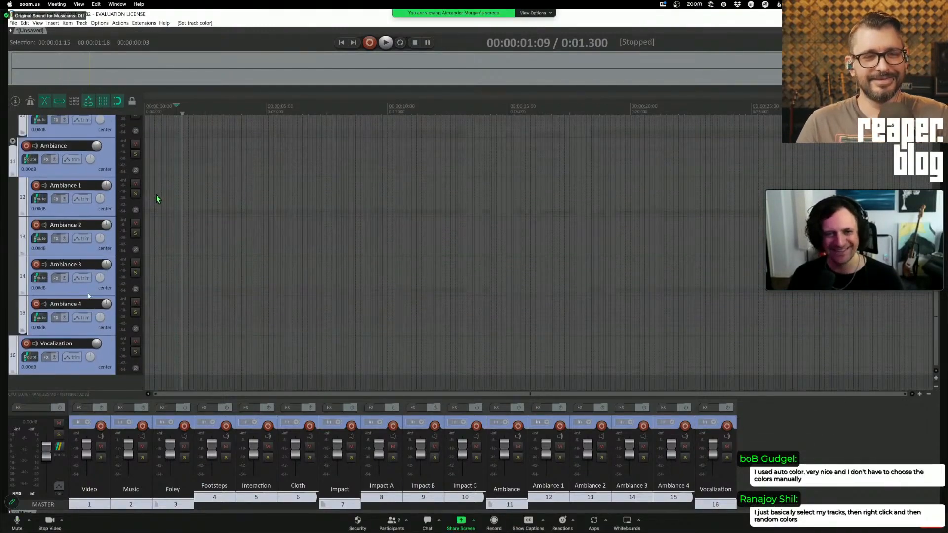
pyautogui.scroll(7, 98, 281)
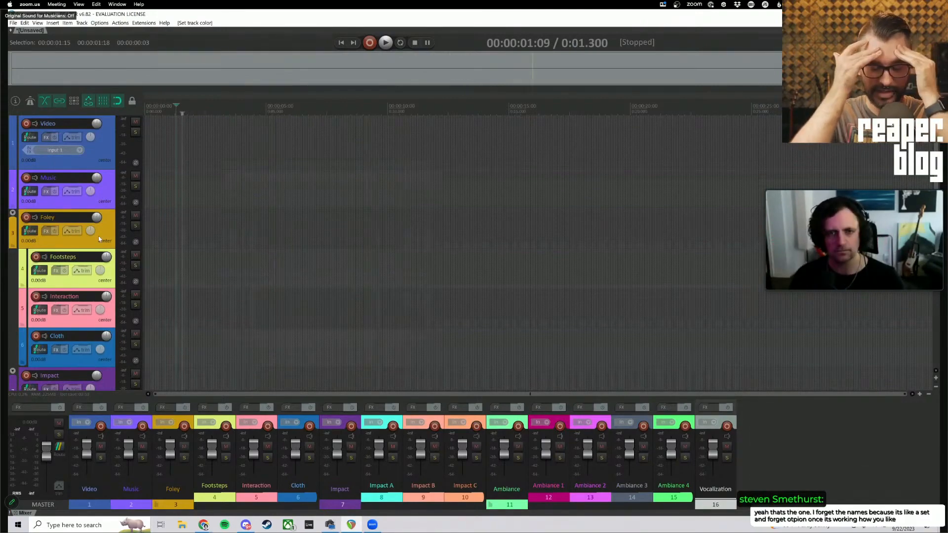
# Look over the individual colors of the tracks from Video down to Vocalization
pyautogui.scroll(-5, 90, 245)
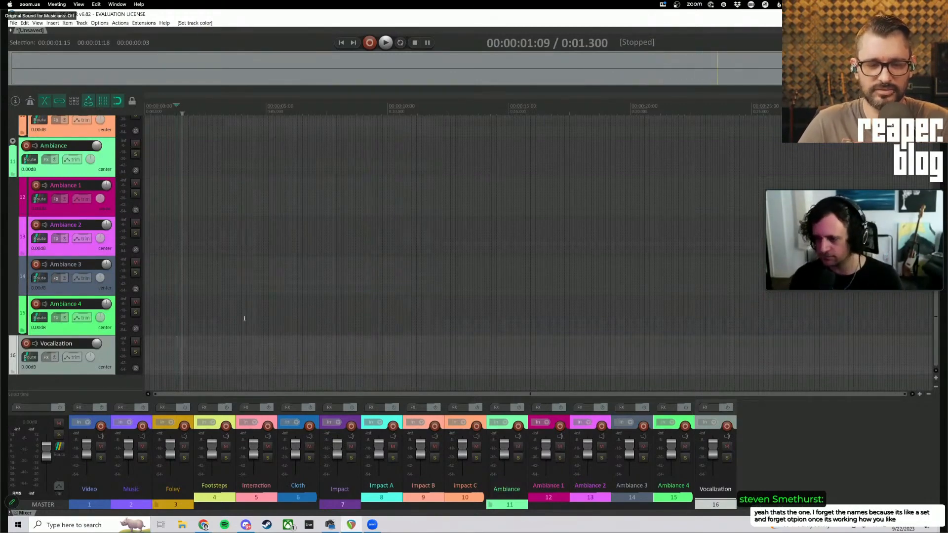
pyautogui.scroll(10, 244, 318)
pyautogui.click(169, 162)
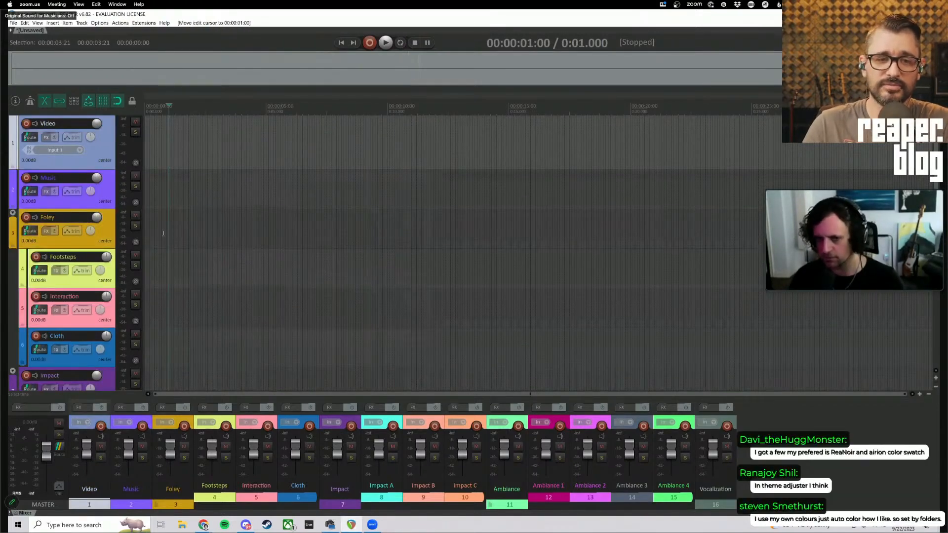
pyautogui.scroll(-5, 163, 233)
pyautogui.scroll(-5, 217, 231)
pyautogui.scroll(10, 223, 287)
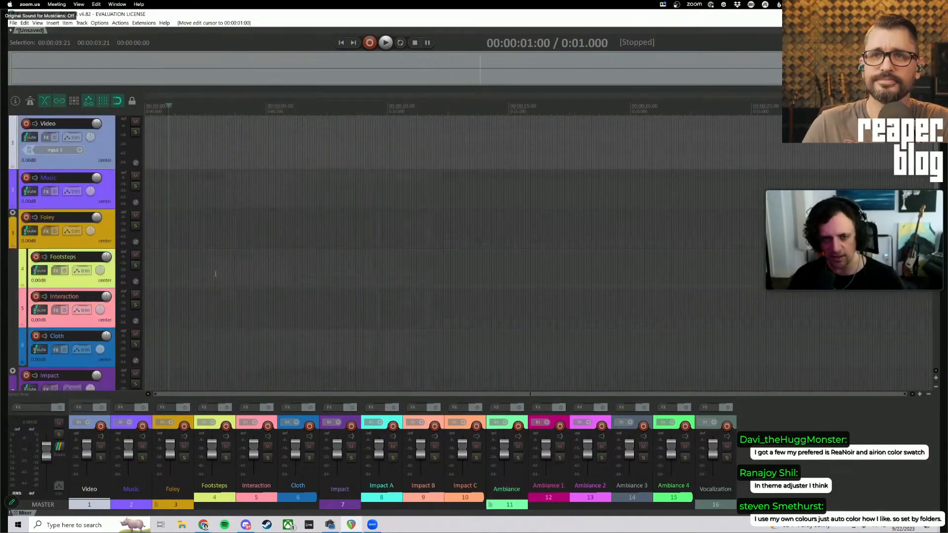
pyautogui.scroll(-10, 215, 272)
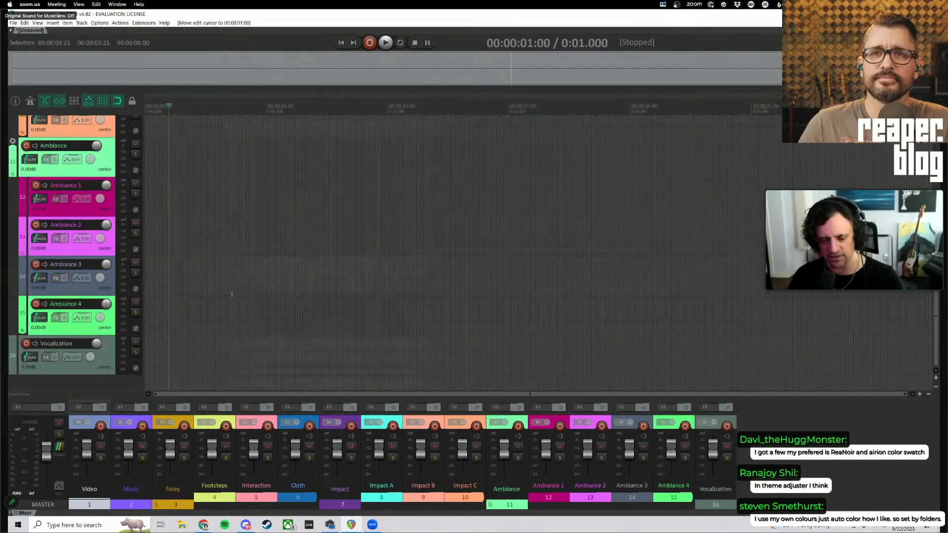
pyautogui.scroll(10, 225, 317)
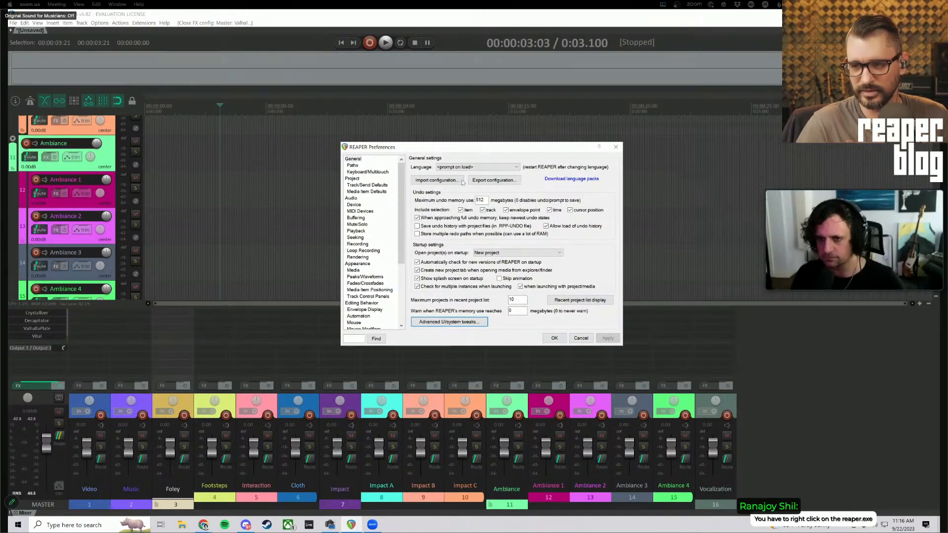
# Browse the VST3, VST and Cockos plug-ins for the Video track, add ReaGate and close its window
pyautogui.rightClick(47, 336)
pyautogui.click(66, 339)
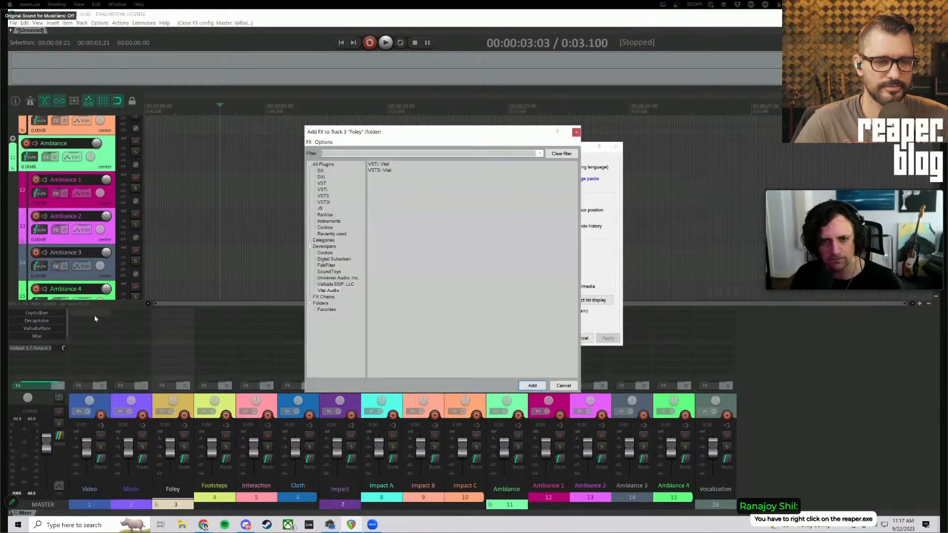
pyautogui.click(324, 195)
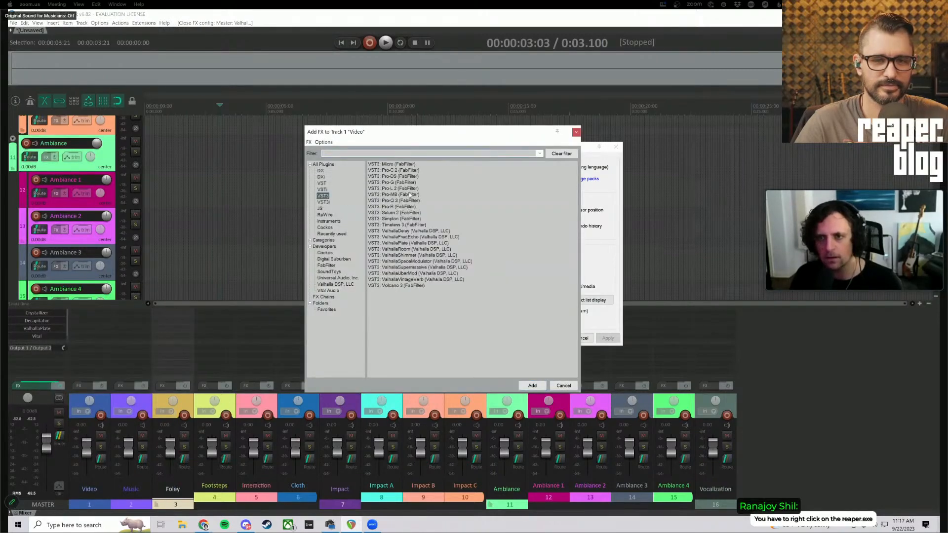
pyautogui.click(322, 183)
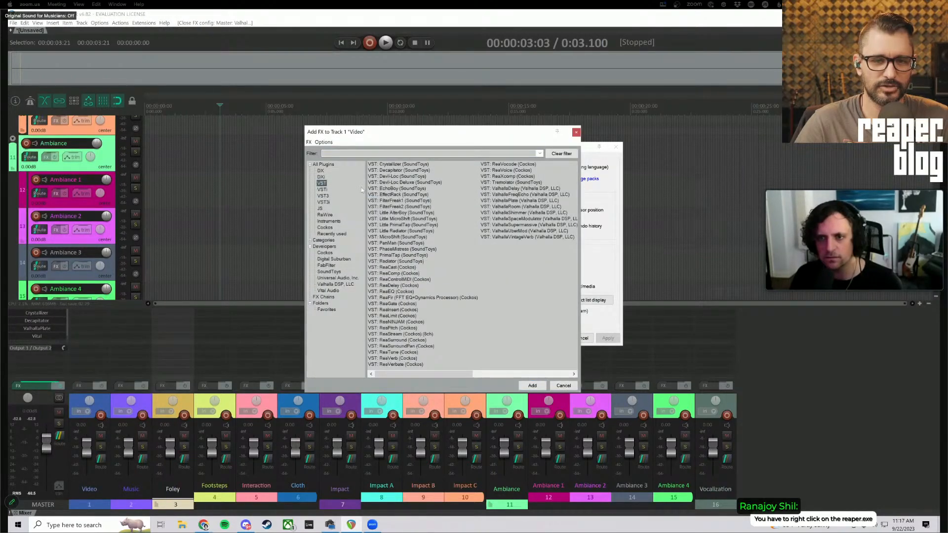
pyautogui.click(325, 252)
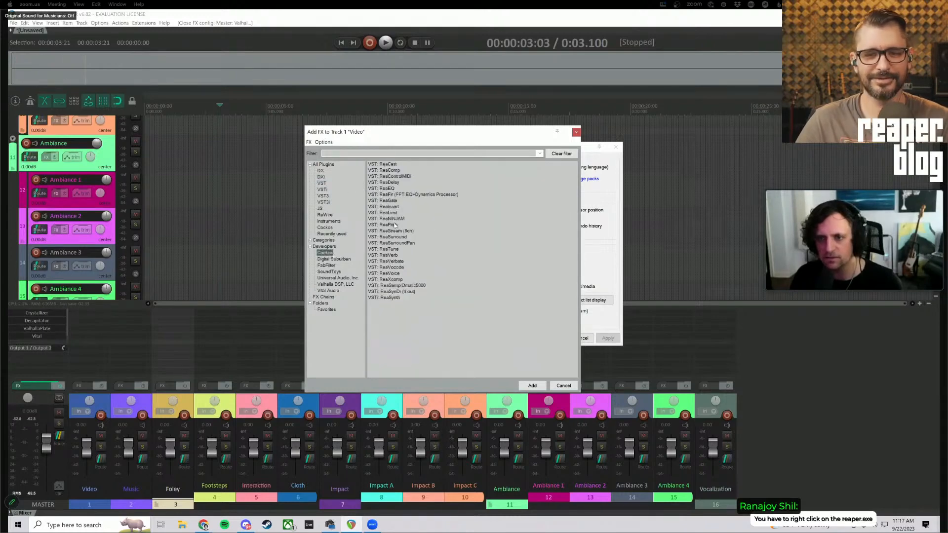
pyautogui.doubleClick(389, 201)
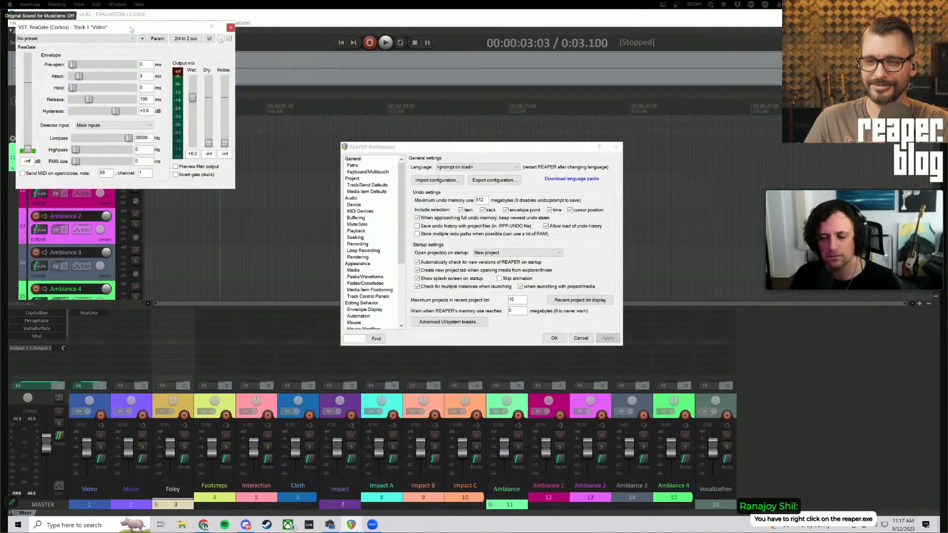
pyautogui.moveTo(138, 28); pyautogui.dragTo(223, 100)
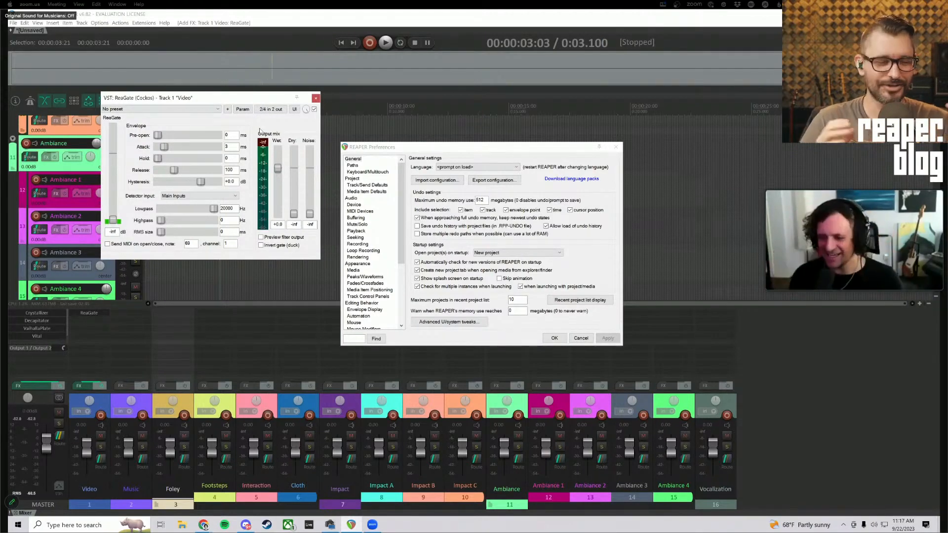
pyautogui.click(314, 100)
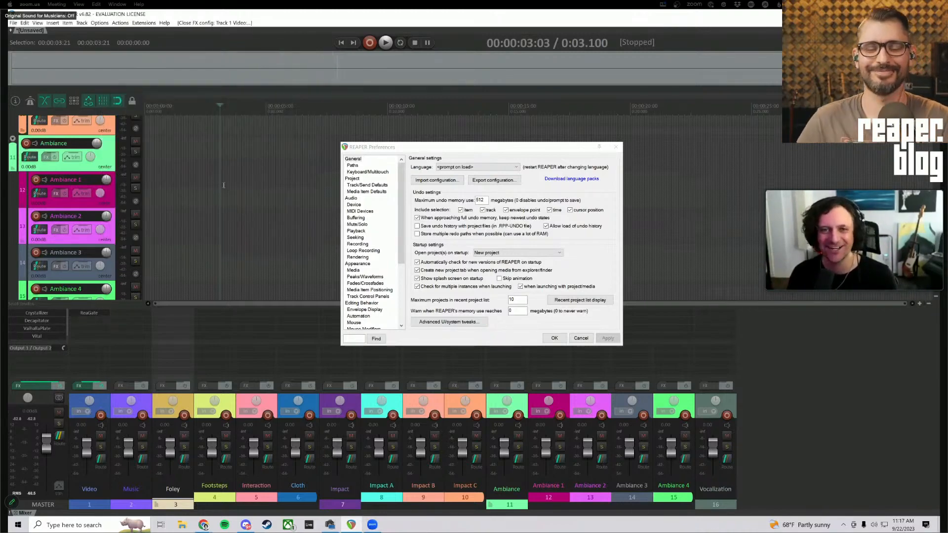
# Look through the Cockos plug-ins available for the Video track, including ReaNINJAM, ReaVocode, ReaEQ, ReaInsert and ReaPitch
pyautogui.doubleClick(90, 323)
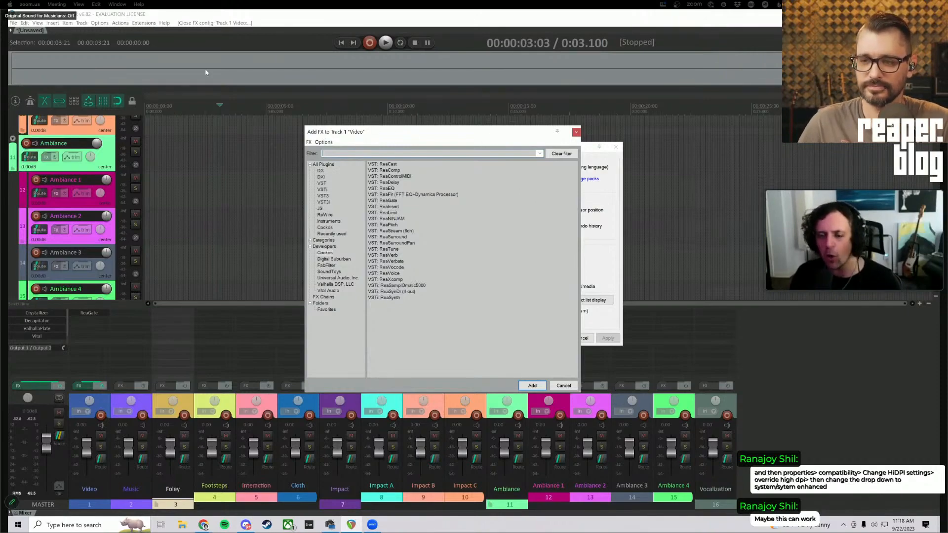
pyautogui.moveTo(206, 73); pyautogui.dragTo(260, 78)
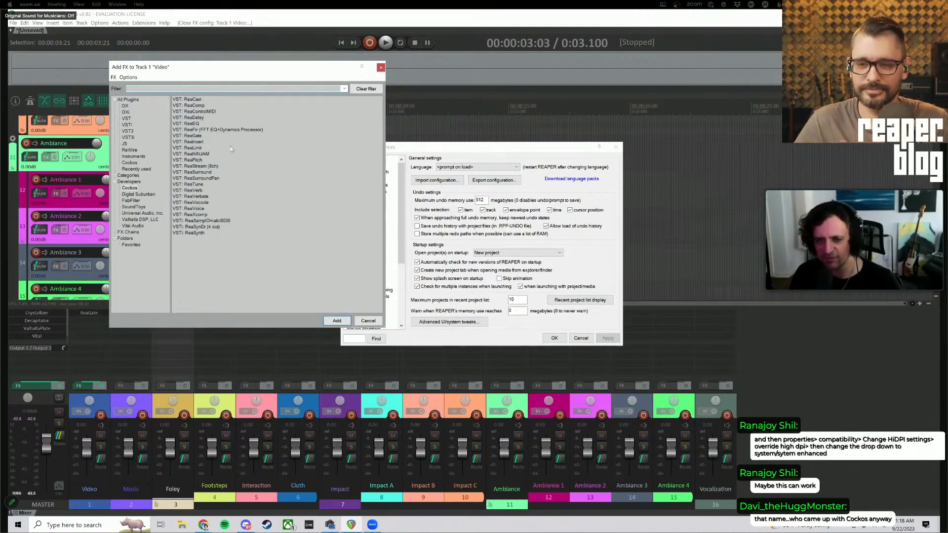
pyautogui.moveTo(221, 73); pyautogui.dragTo(215, 78)
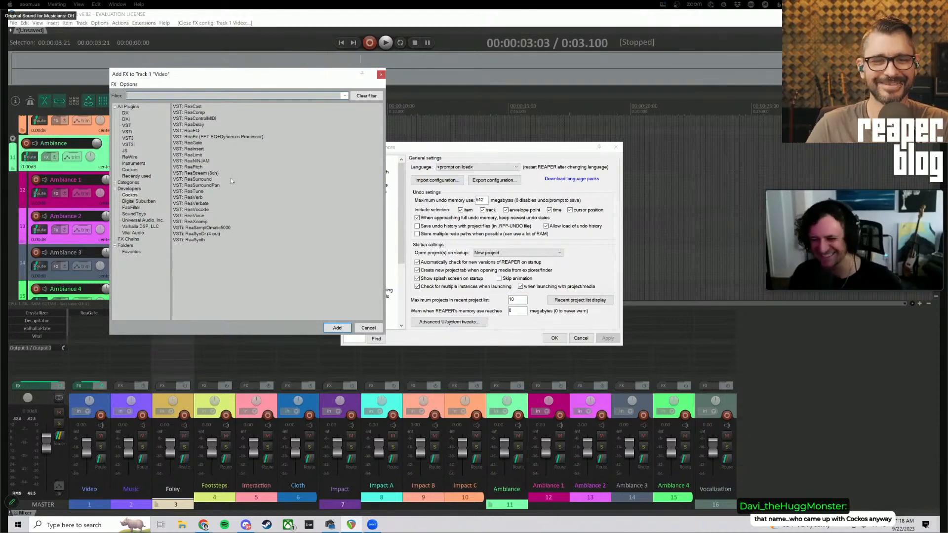
pyautogui.click(195, 161)
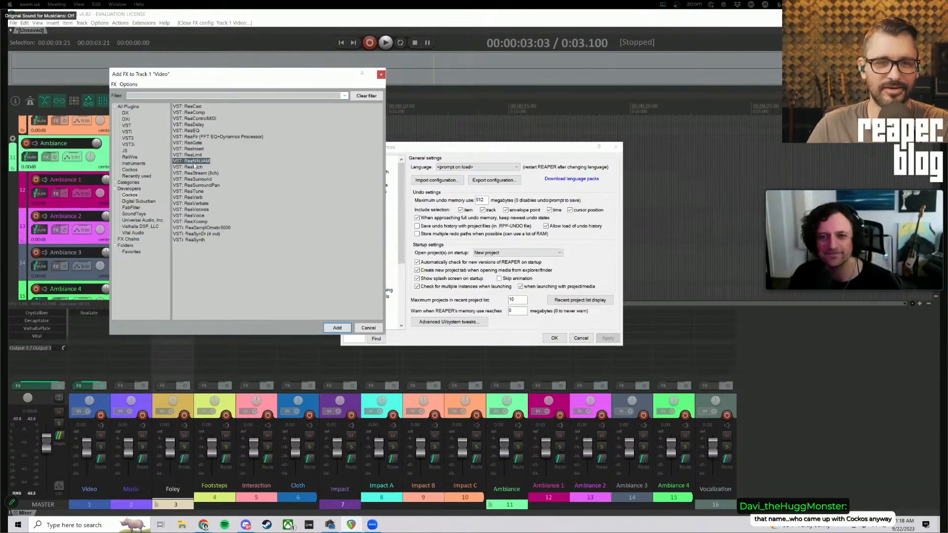
pyautogui.rightClick(197, 162)
pyautogui.click(193, 209)
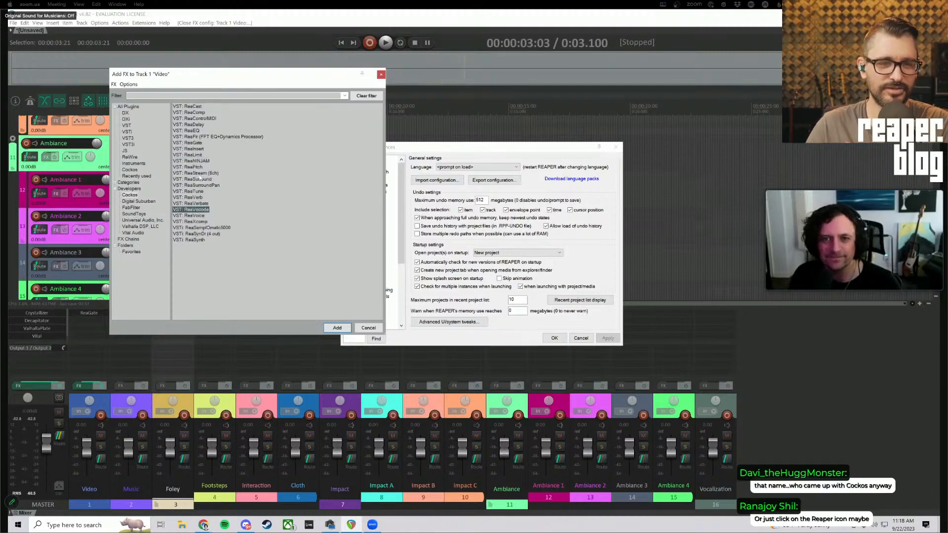
pyautogui.click(203, 112)
pyautogui.click(199, 131)
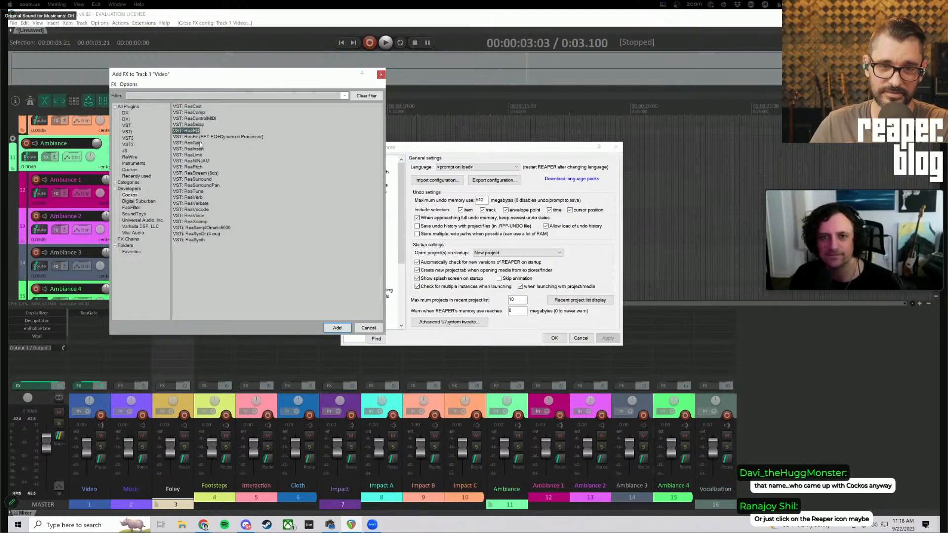
pyautogui.click(200, 150)
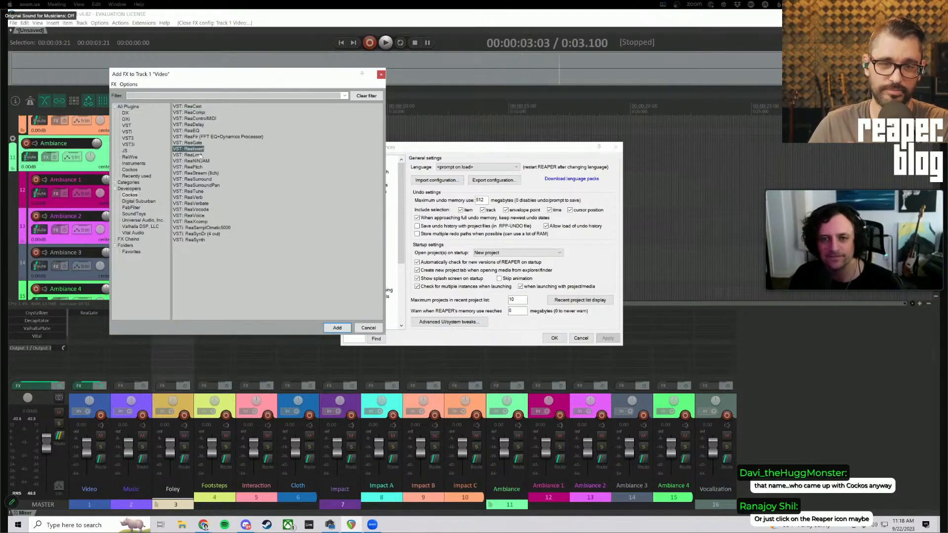
pyautogui.click(200, 155)
pyautogui.click(194, 168)
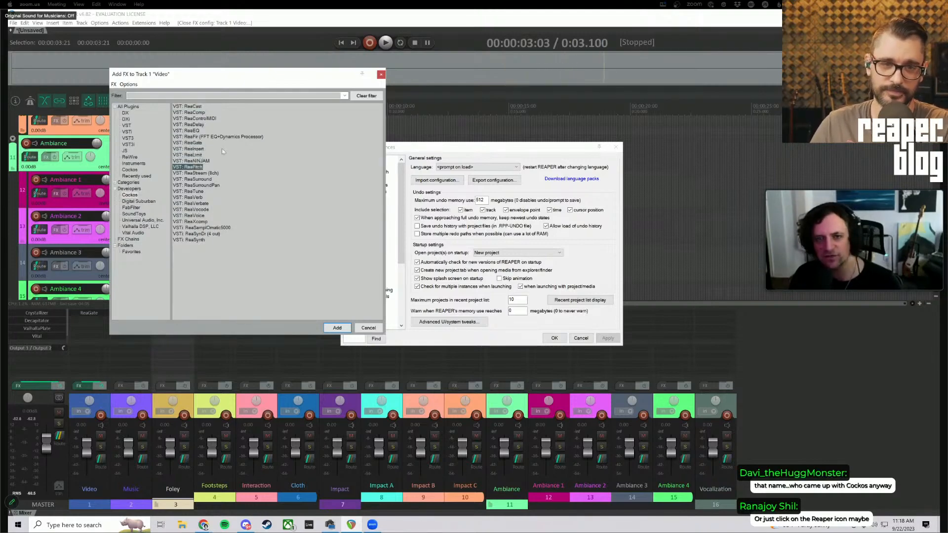
# Add the Cockos ReaInsert plug-in to the Video track and close its window
pyautogui.doubleClick(191, 150)
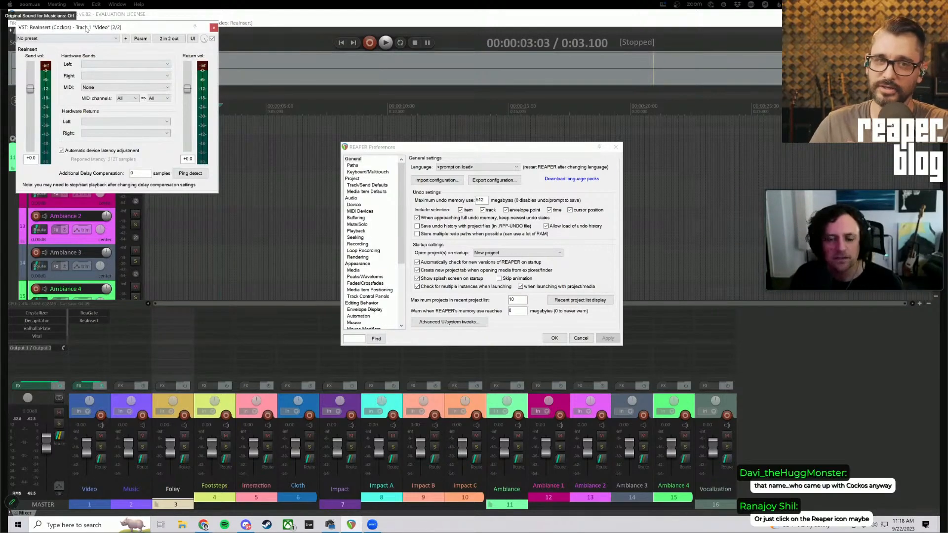
pyautogui.moveTo(163, 27); pyautogui.dragTo(262, 97)
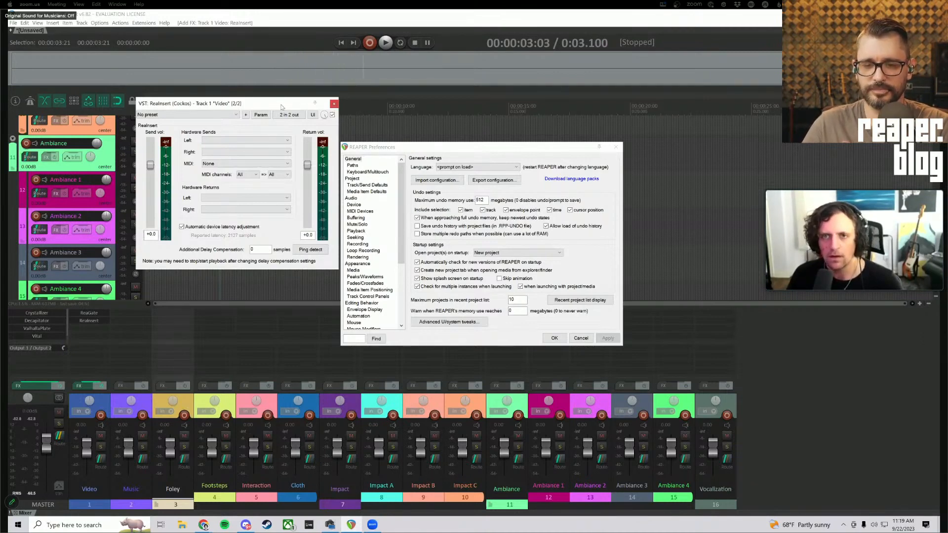
pyautogui.moveTo(323, 111); pyautogui.dragTo(323, 111)
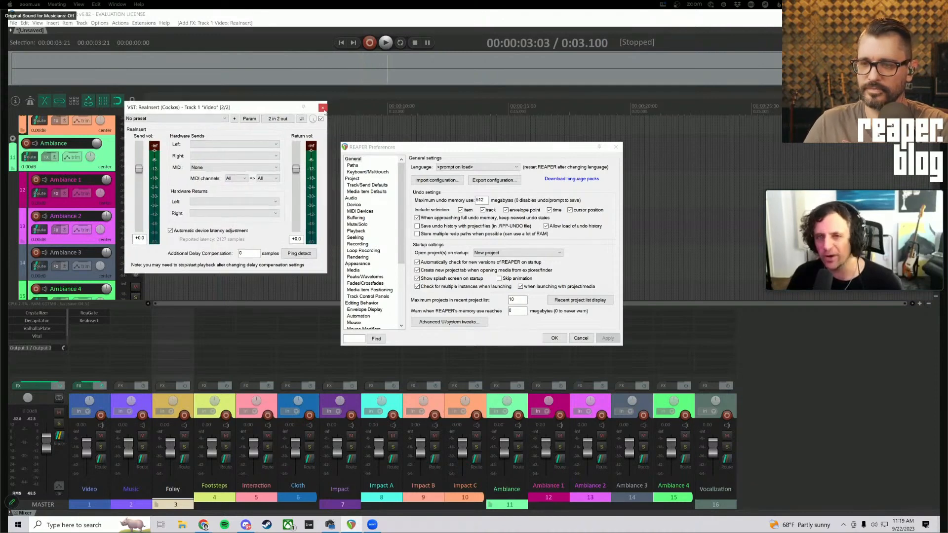
pyautogui.click(323, 109)
# Add ReaEQ to the Video track and set its low shelf to 111.1 Hz, -1.7 dB gain and 3.80 oct bandwidth
pyautogui.doubleClick(96, 331)
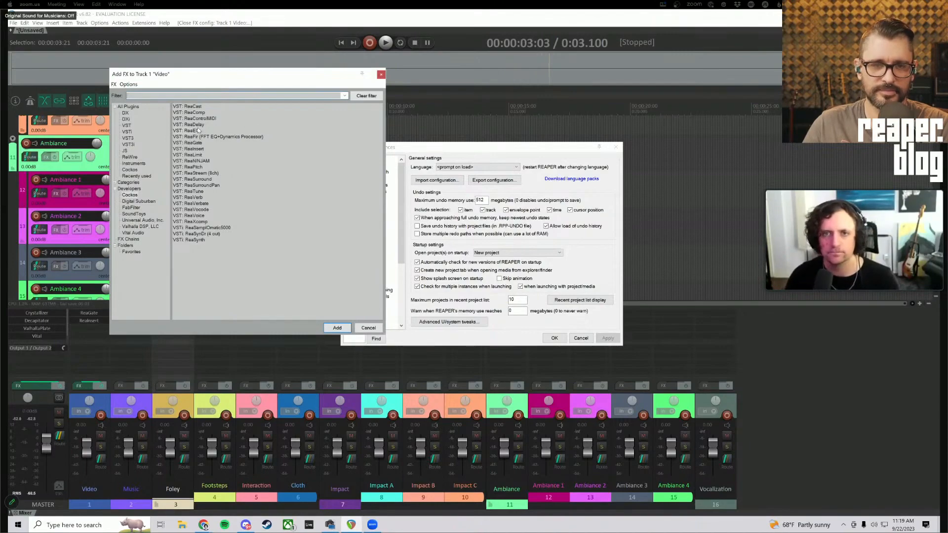
pyautogui.doubleClick(198, 130)
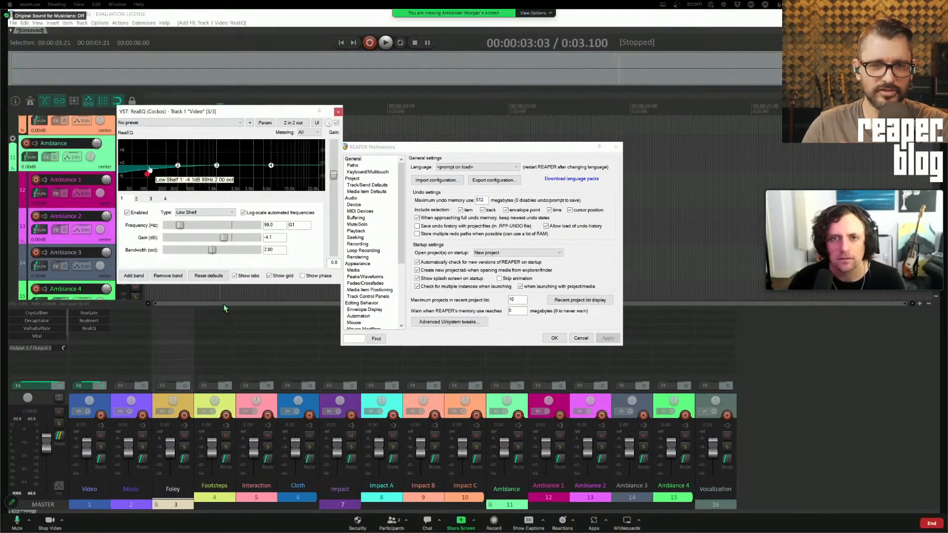
pyautogui.moveTo(149, 169)
pyautogui.mouseDown()
pyautogui.moveTo(148, 180)
pyautogui.moveTo(150, 170)
pyautogui.mouseUp()
pyautogui.scroll(3, 151, 171)
pyautogui.scroll(-4, 150, 171)
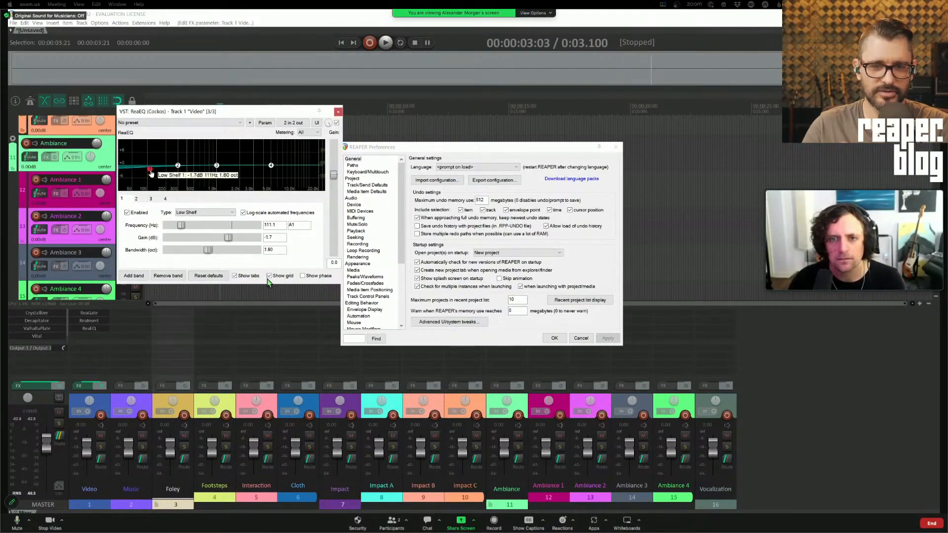
pyautogui.scroll(-9, 150, 171)
pyautogui.scroll(19, 150, 171)
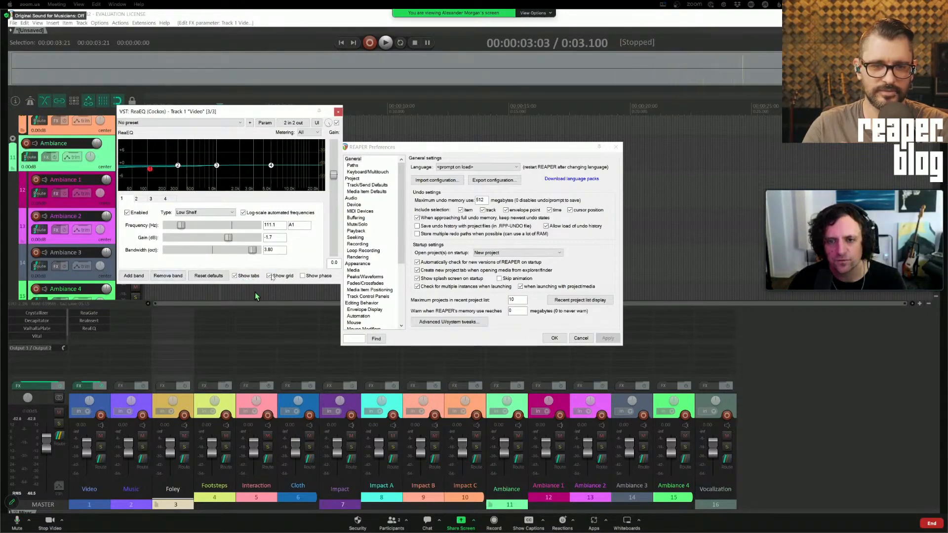
# Hide the band tabs in ReaEQ and enlarge its window to give the curve more room
pyautogui.click(242, 277)
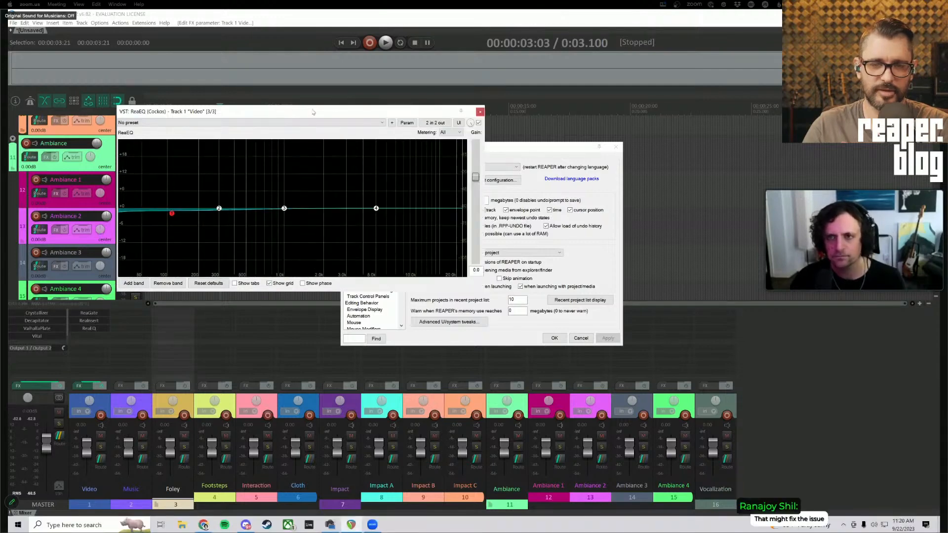
pyautogui.moveTo(313, 112); pyautogui.dragTo(349, 123)
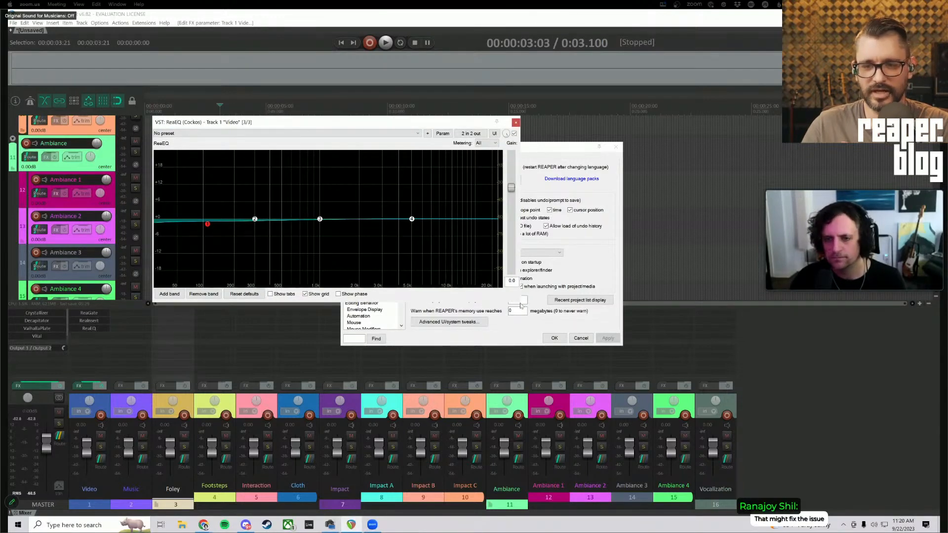
pyautogui.moveTo(520, 305); pyautogui.dragTo(568, 347)
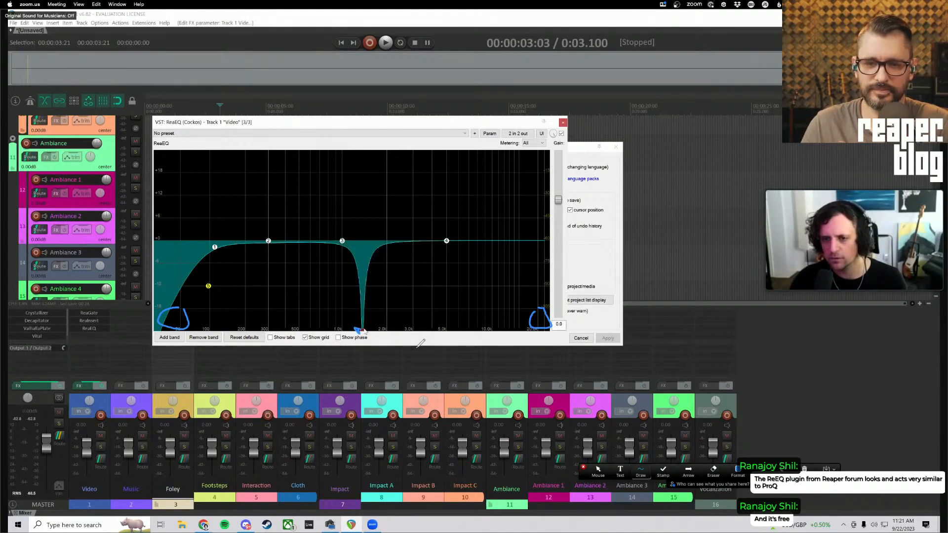
pyautogui.moveTo(232, 186)
pyautogui.mouseDown()
pyautogui.moveTo(318, 283)
pyautogui.moveTo(474, 201)
pyautogui.moveTo(238, 188)
pyautogui.mouseUp()
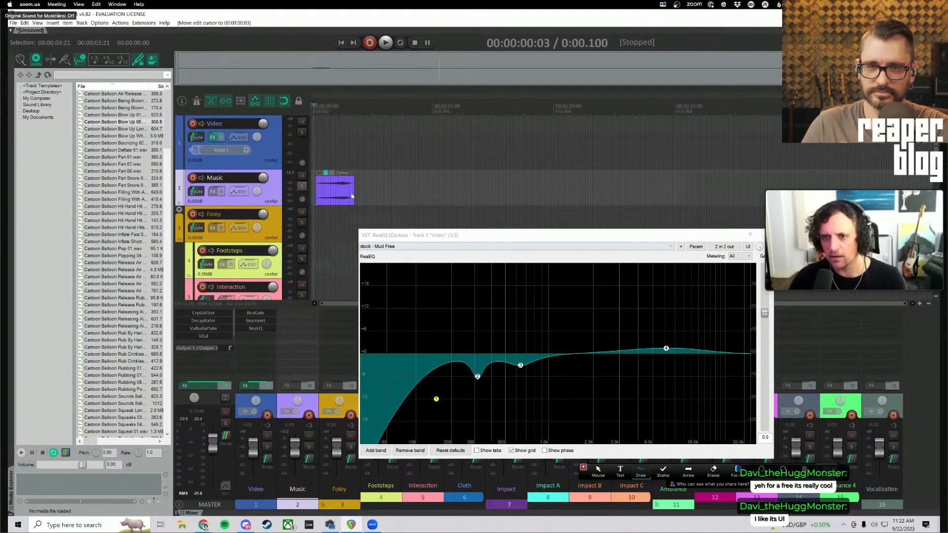
# Audition the cartoon balloon clip on the Music track and move it up to the Video track
pyautogui.press('space')
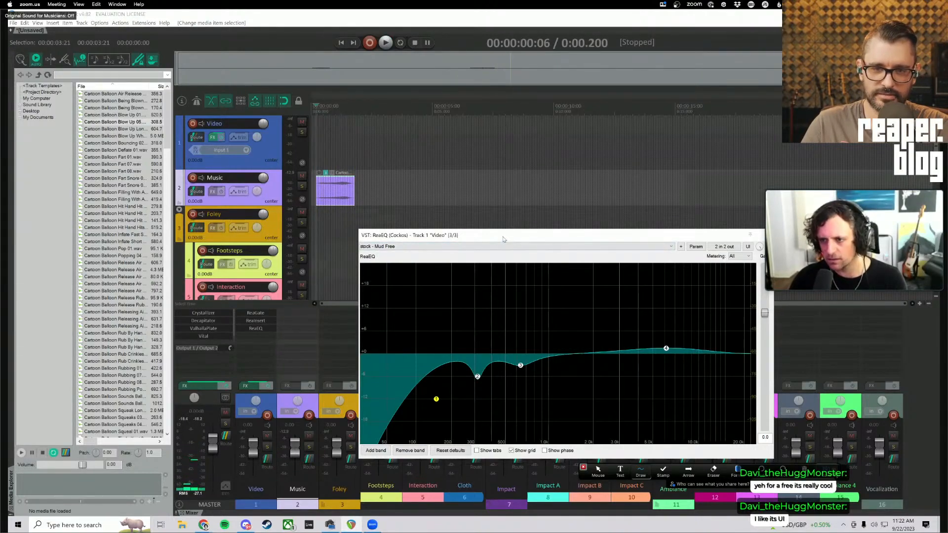
pyautogui.moveTo(503, 239); pyautogui.dragTo(537, 198)
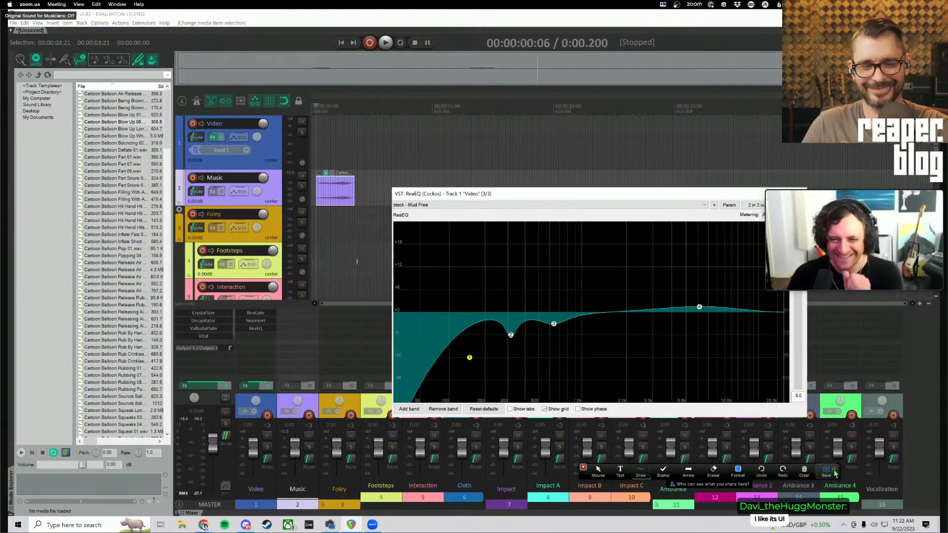
pyautogui.moveTo(335, 186); pyautogui.dragTo(334, 147)
pyautogui.moveTo(513, 195); pyautogui.dragTo(430, 186)
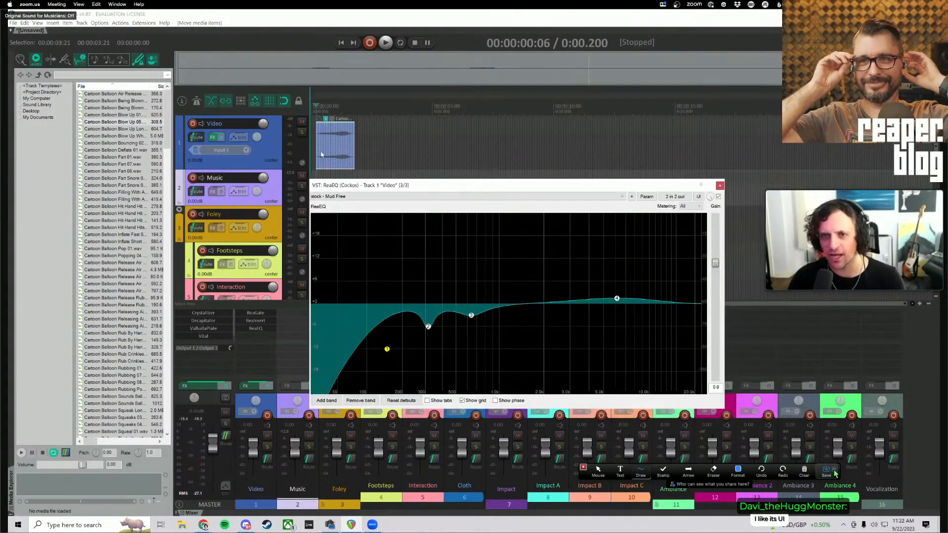
# Compare playback of the clip on the Video track with its effects active and bypassed, leaving the effects enabled
pyautogui.click(322, 154)
pyautogui.press('space')
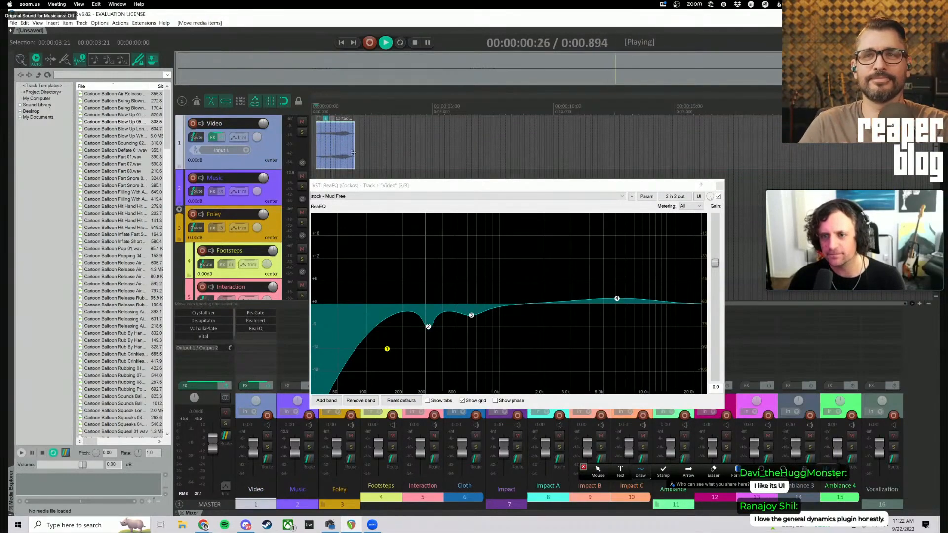
pyautogui.press('space')
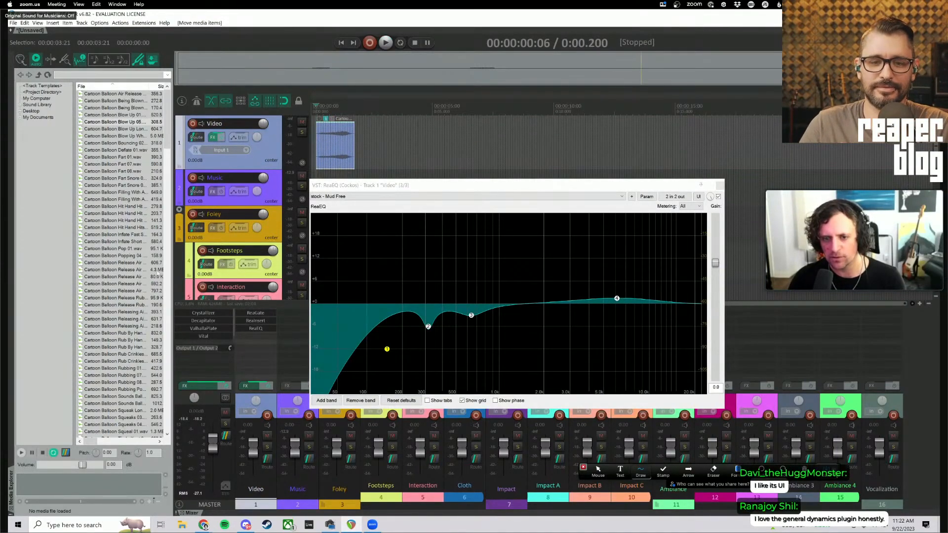
pyautogui.press('space')
pyautogui.click(221, 138)
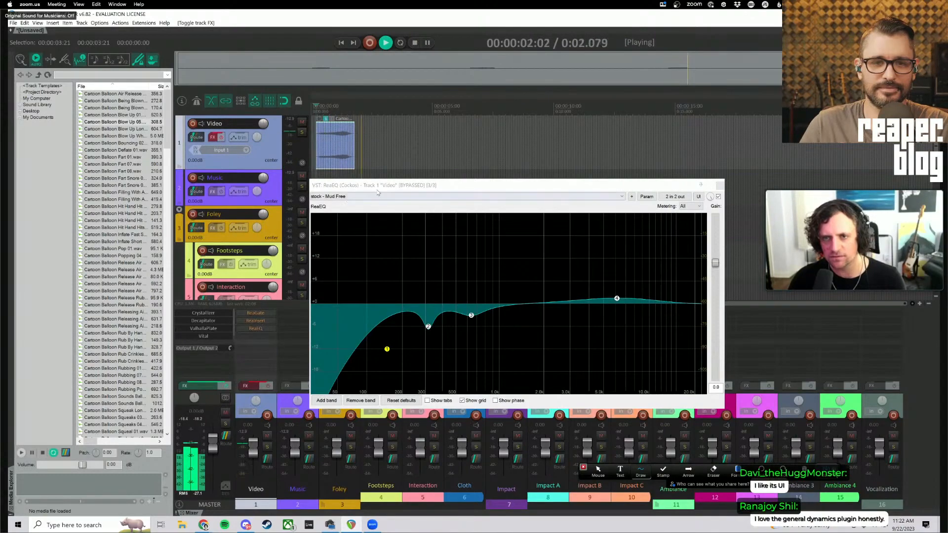
pyautogui.press('space')
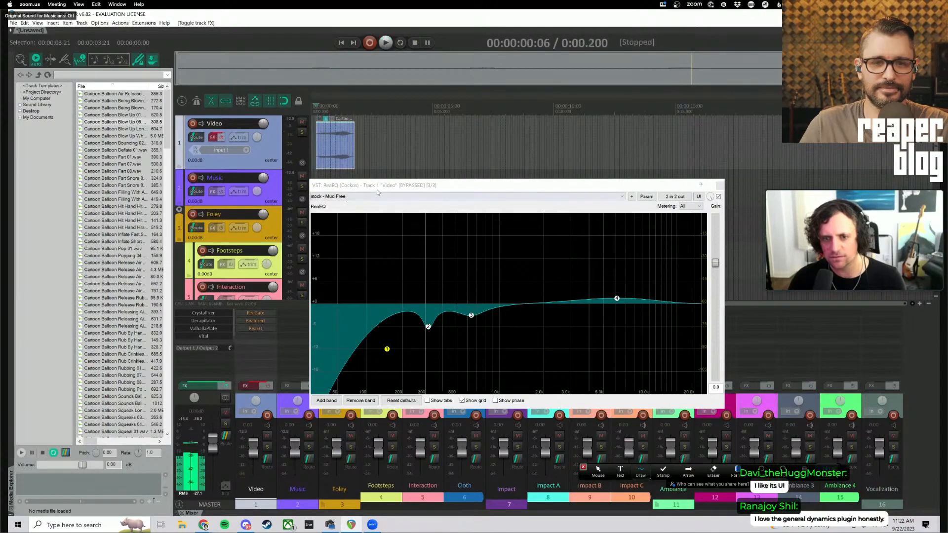
pyautogui.click(315, 135)
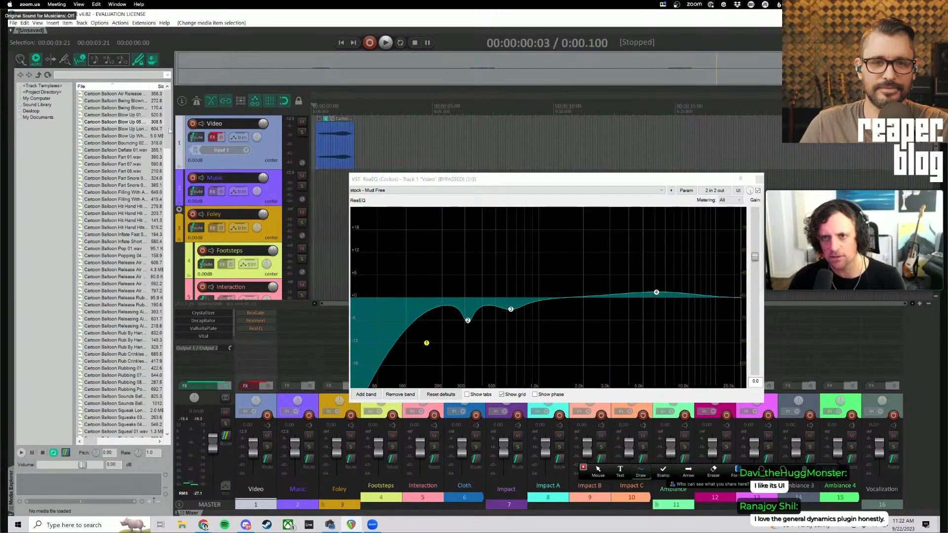
pyautogui.click(212, 137)
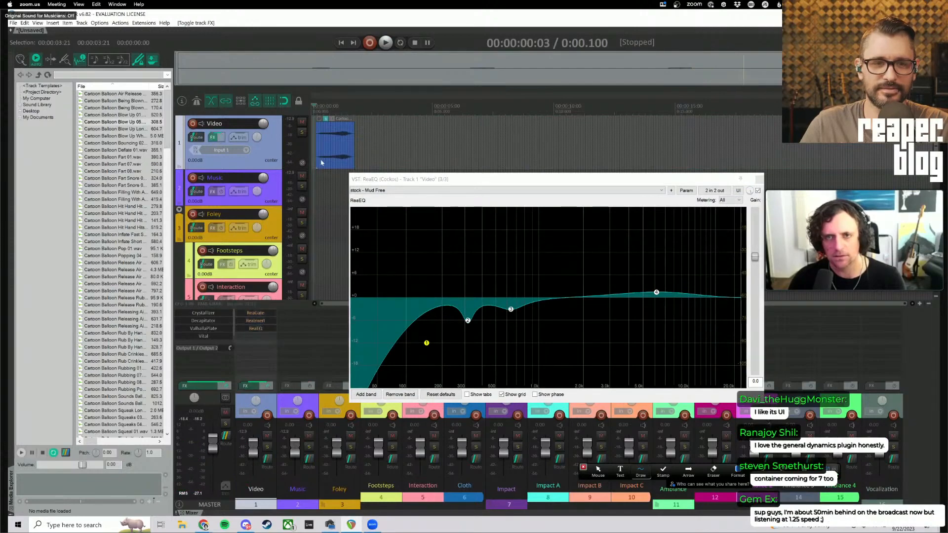
# Open ReaInsert on the Video track for a look, then delete it from the track's effects
pyautogui.press('space')
pyautogui.press('space')
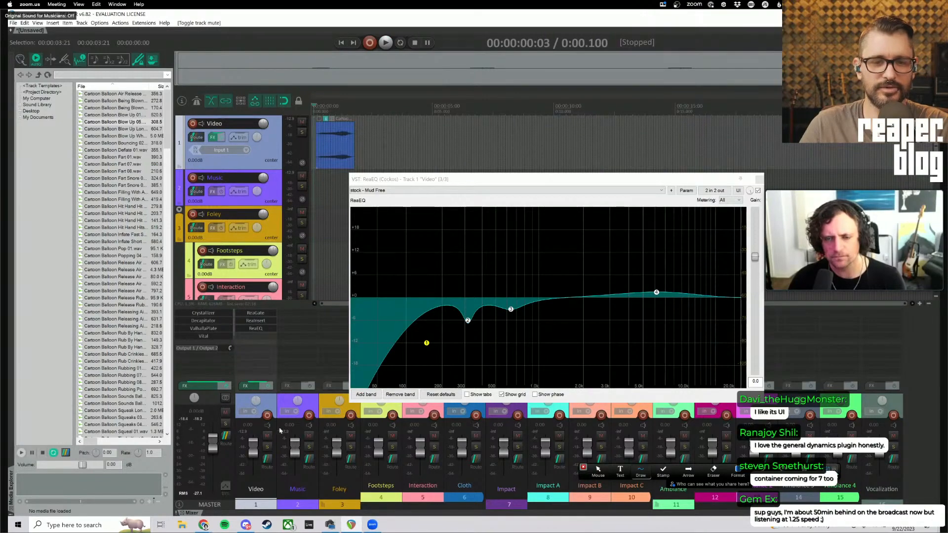
pyautogui.click(256, 321)
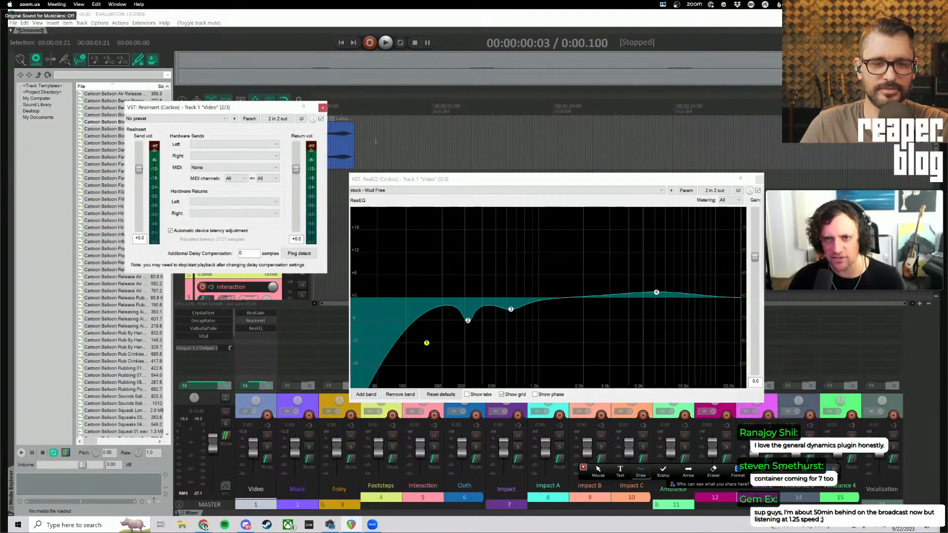
pyautogui.click(323, 107)
pyautogui.rightClick(255, 321)
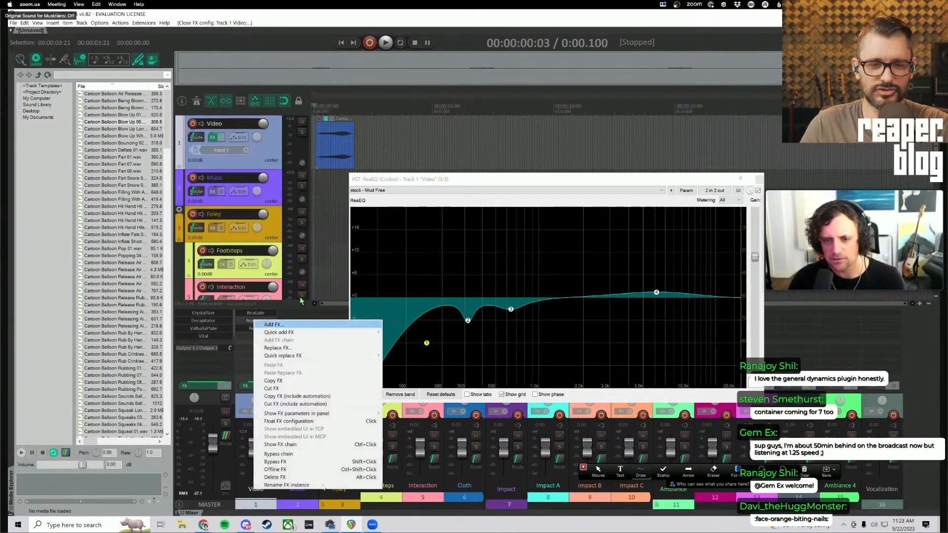
pyautogui.click(297, 477)
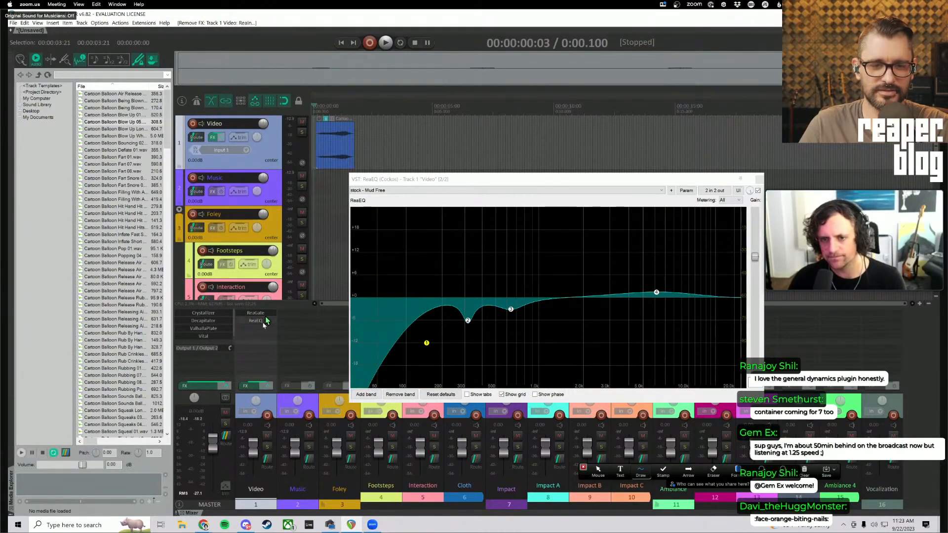
# Delete ReaEQ from the Video track while playing back the balloon clip, then stop playback
pyautogui.press('space')
pyautogui.press('Delete')
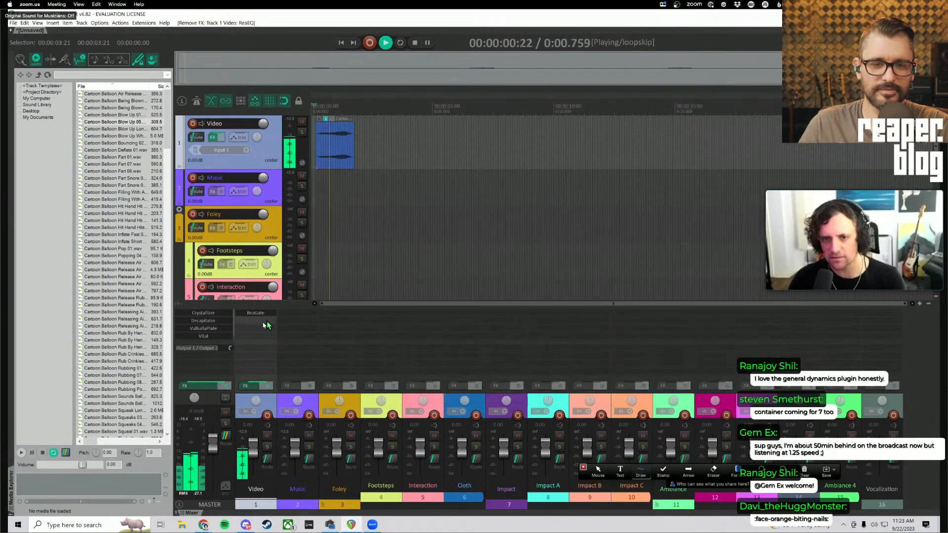
pyautogui.press('space')
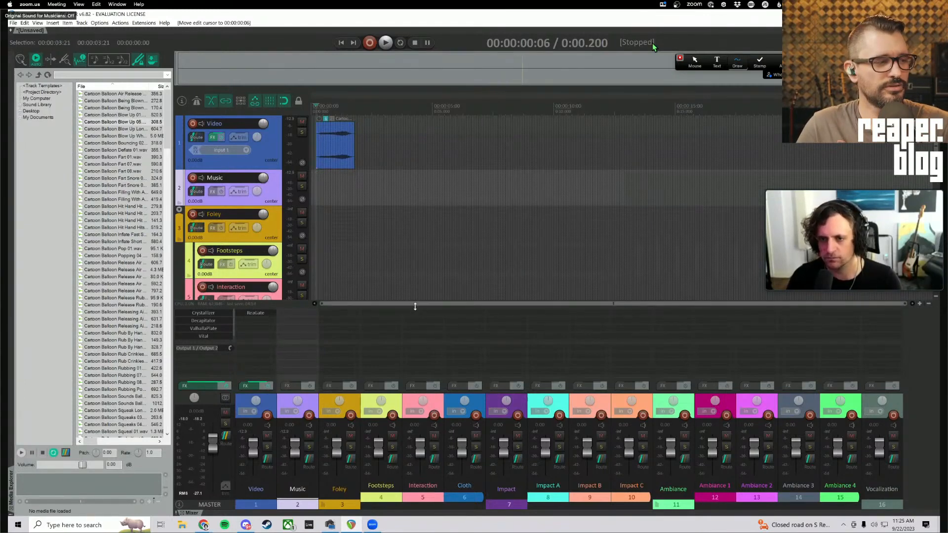
# Shrink the mixer to give the track area more height and hide the Media Explorer
pyautogui.moveTo(416, 307); pyautogui.dragTo(416, 379)
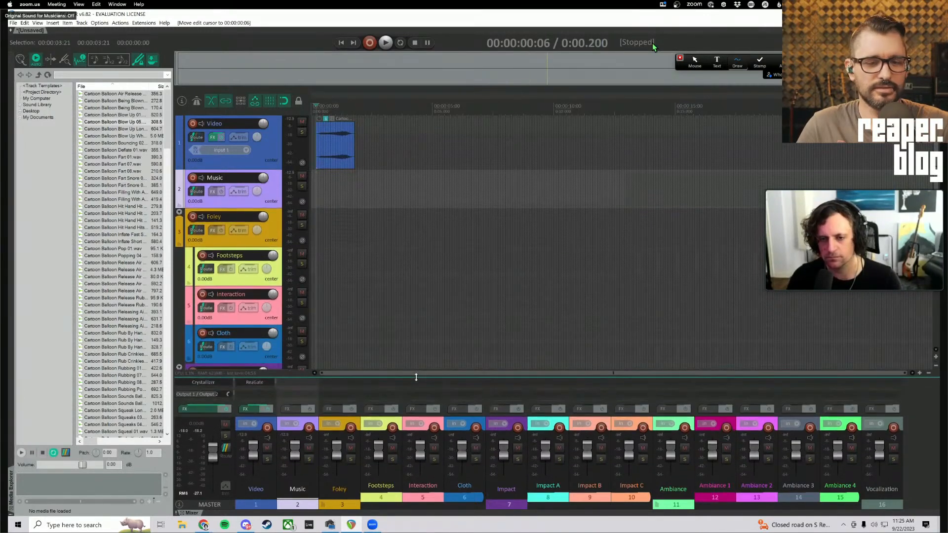
pyautogui.scroll(-4, 339, 302)
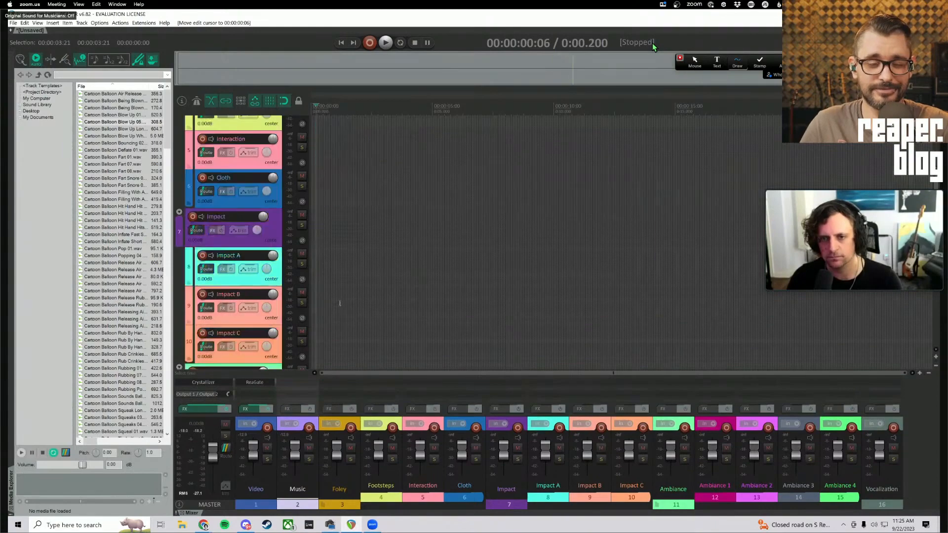
pyautogui.scroll(4, 340, 302)
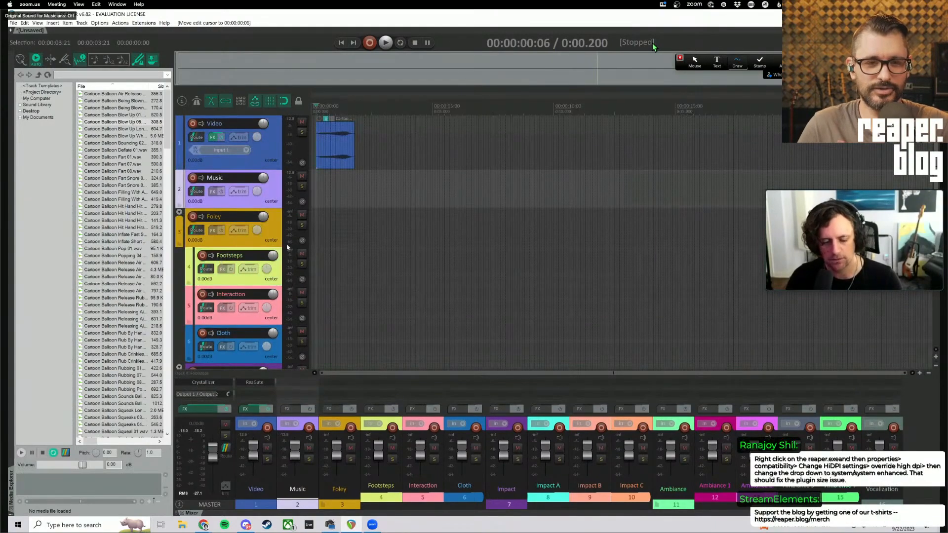
pyautogui.click(354, 242)
pyautogui.hotkey('ctrl', 'alt', 'x')
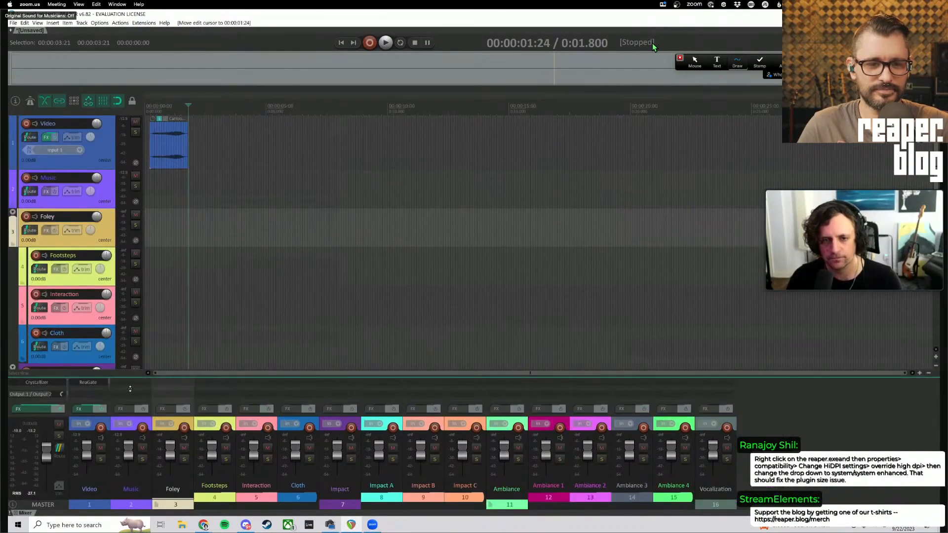
# Filter the JS plug-ins for wave shapers and add JS: Graphical Waveshaper to the Music track
pyautogui.click(129, 385)
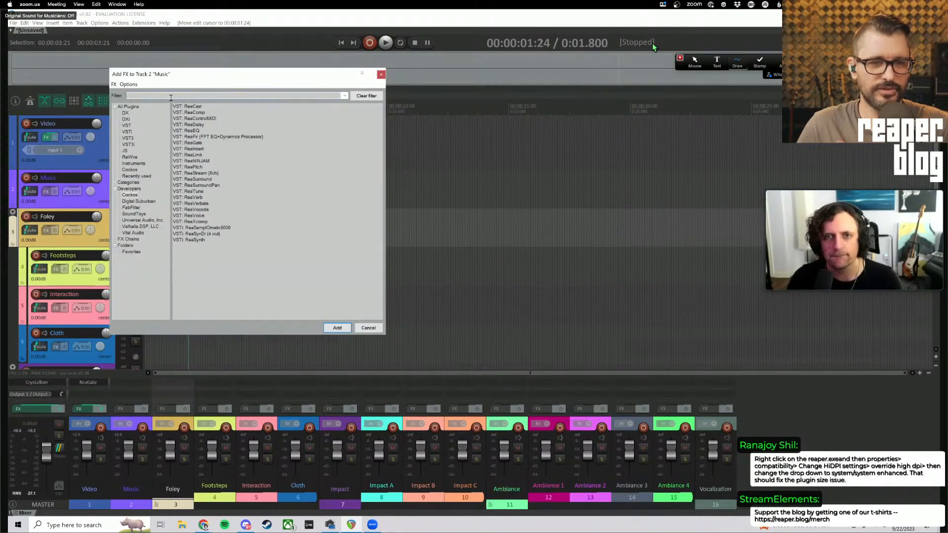
pyautogui.click(130, 151)
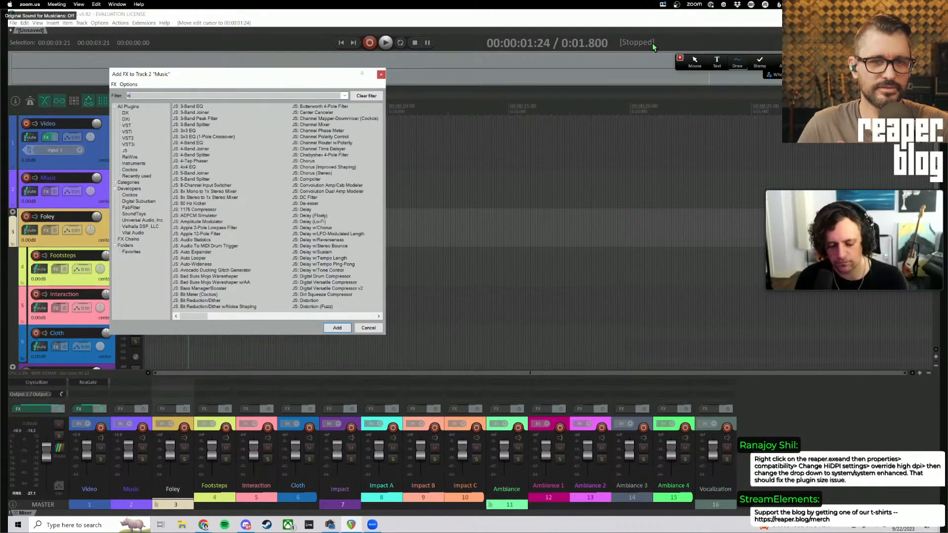
pyautogui.write('waves')
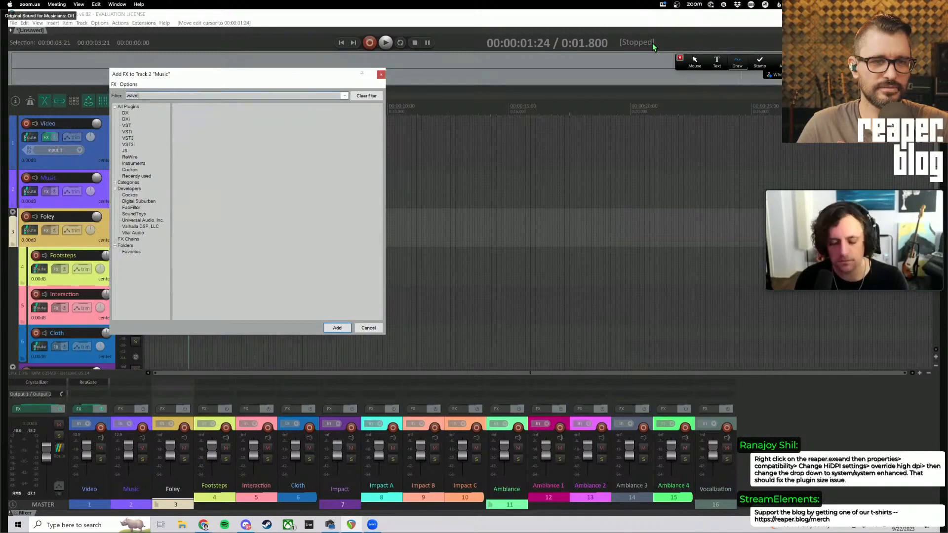
pyautogui.press('BackSpace')
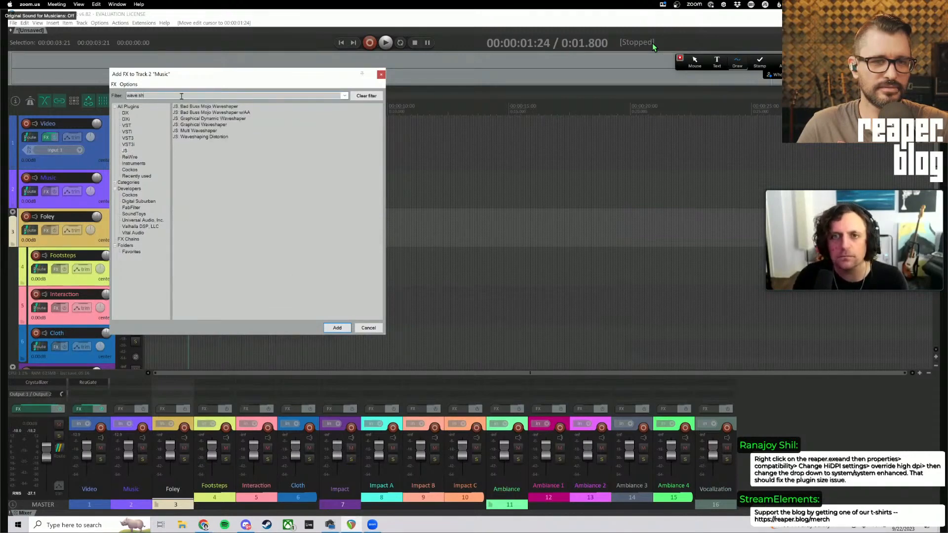
pyautogui.click(205, 133)
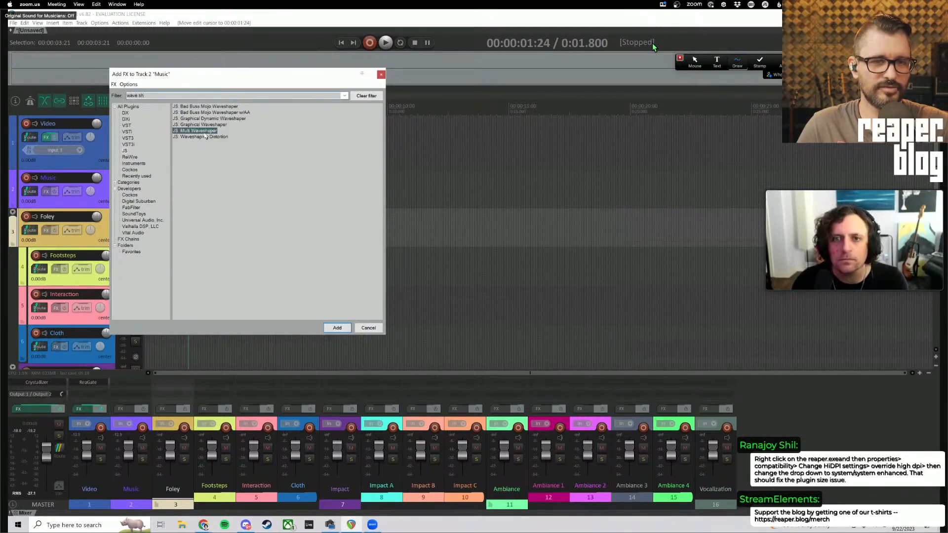
pyautogui.doubleClick(206, 124)
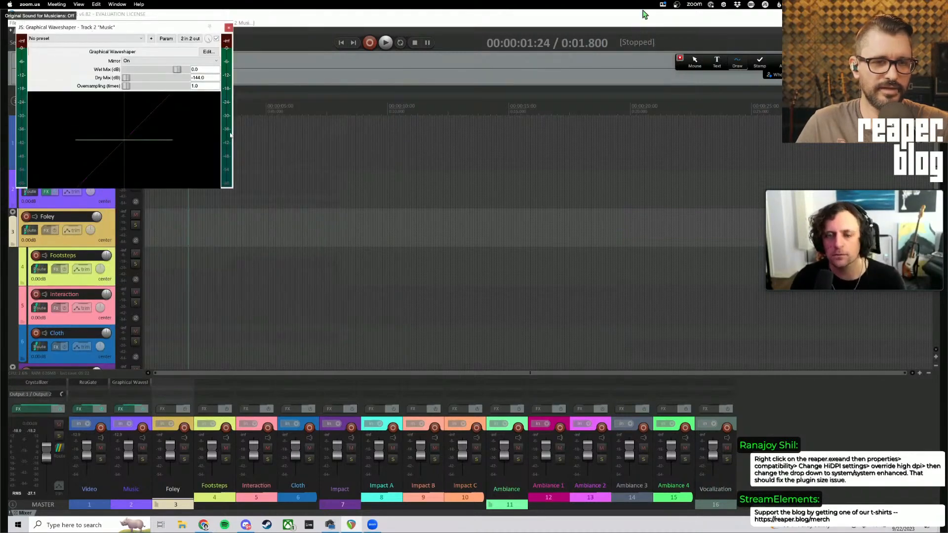
# Reposition and enlarge the Graphical Waveshaper window and draw several mirrored freehand distortion curves in its graph
pyautogui.moveTo(93, 30); pyautogui.dragTo(228, 131)
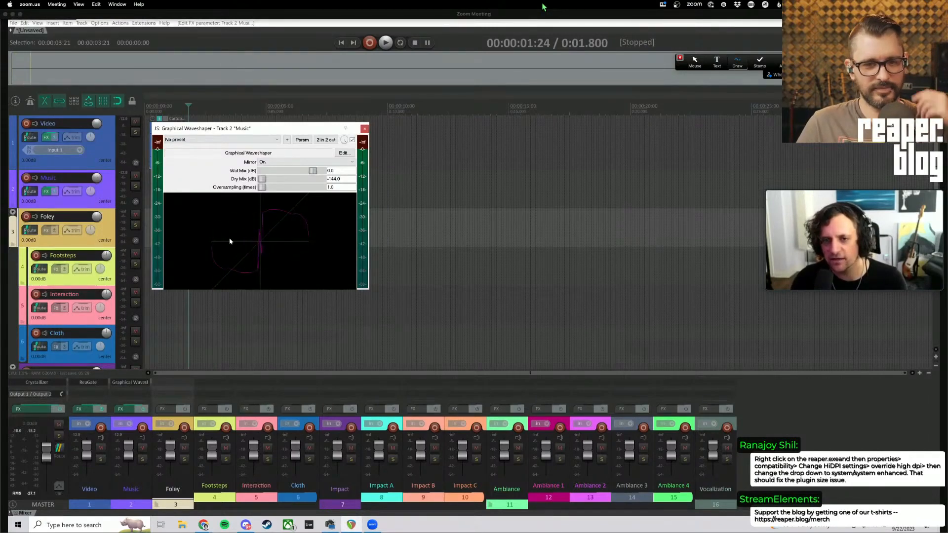
pyautogui.moveTo(319, 225)
pyautogui.mouseDown()
pyautogui.moveTo(272, 261)
pyautogui.moveTo(260, 257)
pyautogui.mouseUp()
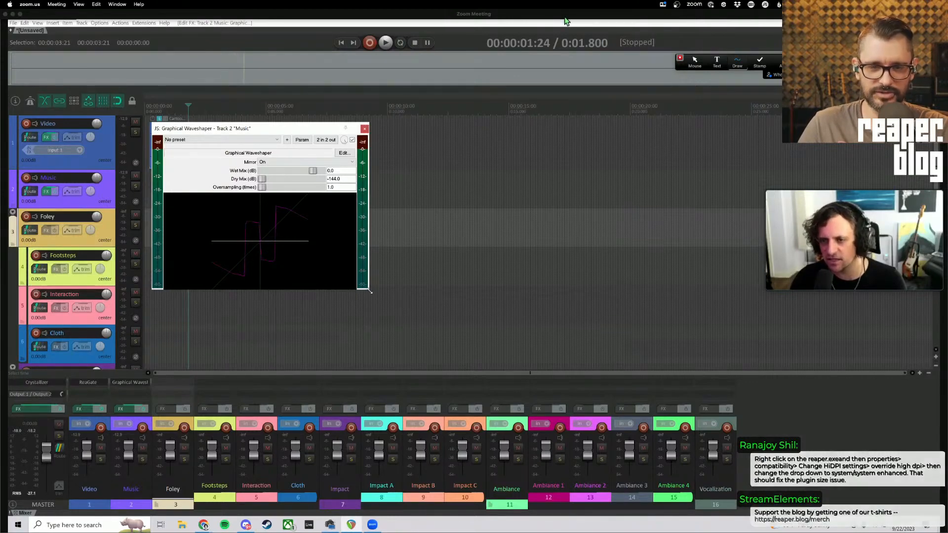
pyautogui.moveTo(371, 291); pyautogui.dragTo(680, 447)
pyautogui.moveTo(338, 389)
pyautogui.mouseDown()
pyautogui.moveTo(432, 374)
pyautogui.moveTo(415, 317)
pyautogui.moveTo(487, 300)
pyautogui.moveTo(480, 294)
pyautogui.mouseUp()
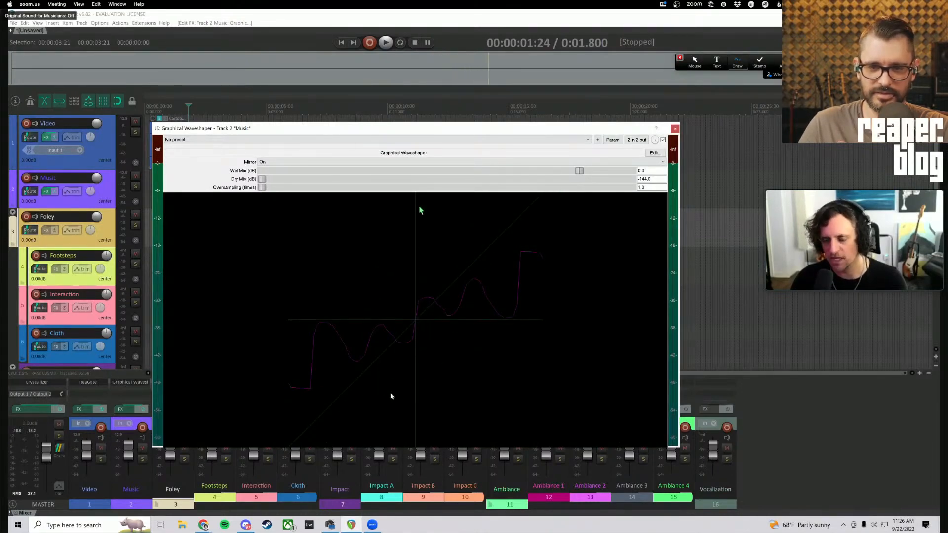
pyautogui.click(320, 251)
pyautogui.moveTo(329, 259); pyautogui.dragTo(423, 324)
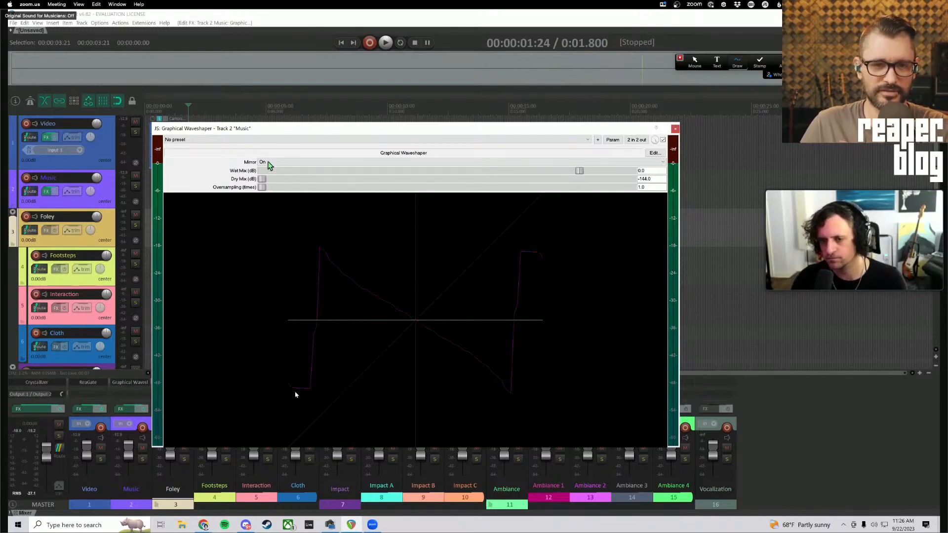
pyautogui.moveTo(290, 392)
pyautogui.mouseDown()
pyautogui.moveTo(298, 406)
pyautogui.moveTo(332, 256)
pyautogui.moveTo(372, 294)
pyautogui.mouseUp()
# Set the waveshaper's Mirror option to Off and draw separate freehand shapes in each half of the graph
pyautogui.click(269, 163)
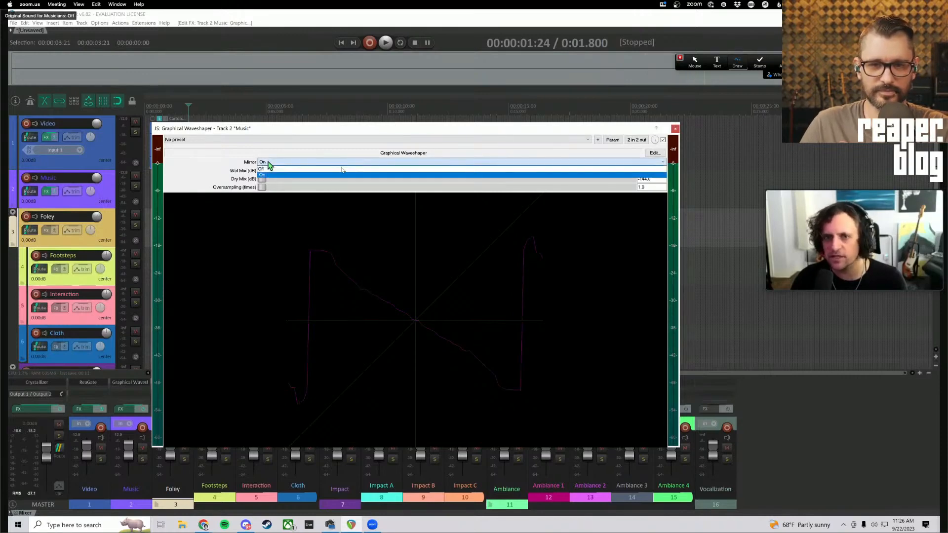
pyautogui.click(269, 176)
pyautogui.moveTo(329, 268); pyautogui.dragTo(369, 324)
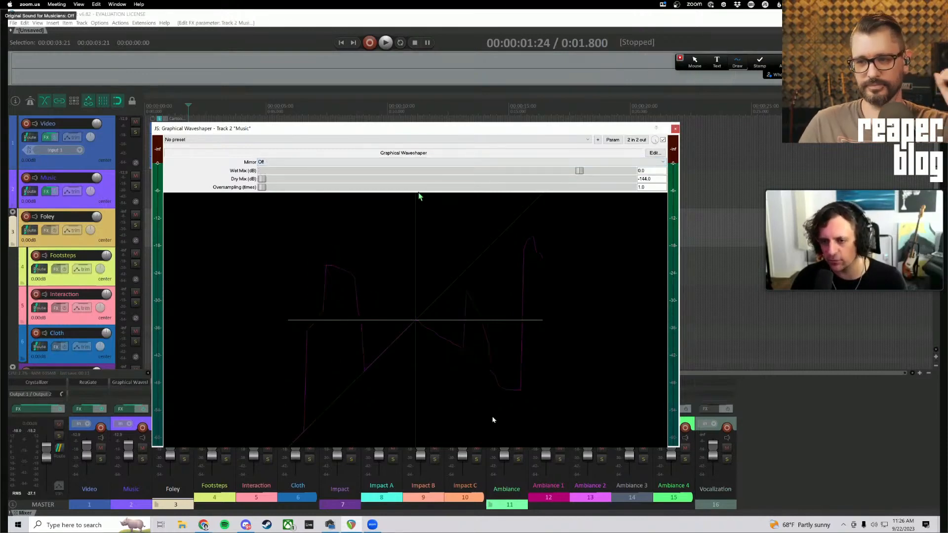
pyautogui.moveTo(493, 421); pyautogui.dragTo(584, 319)
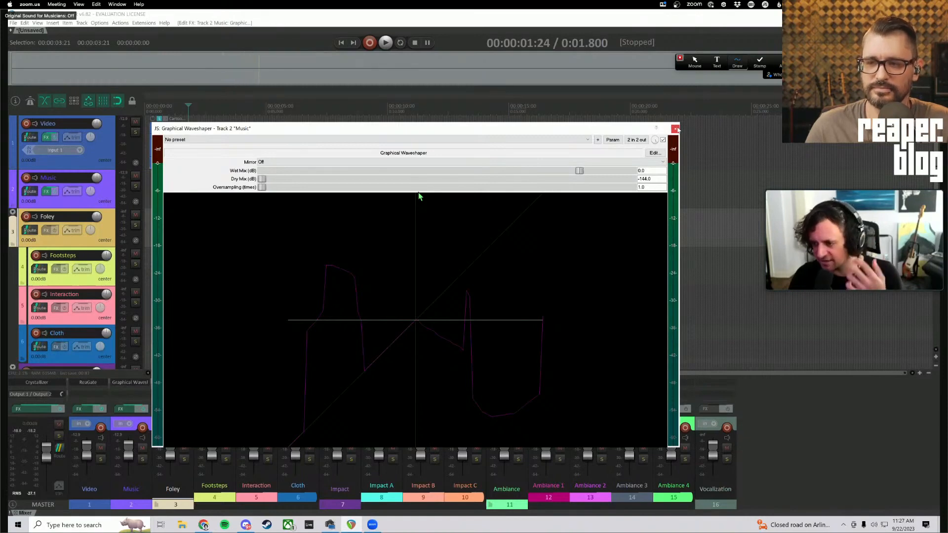
# Close the Graphical Waveshaper and remove it from the Music track
pyautogui.click(675, 129)
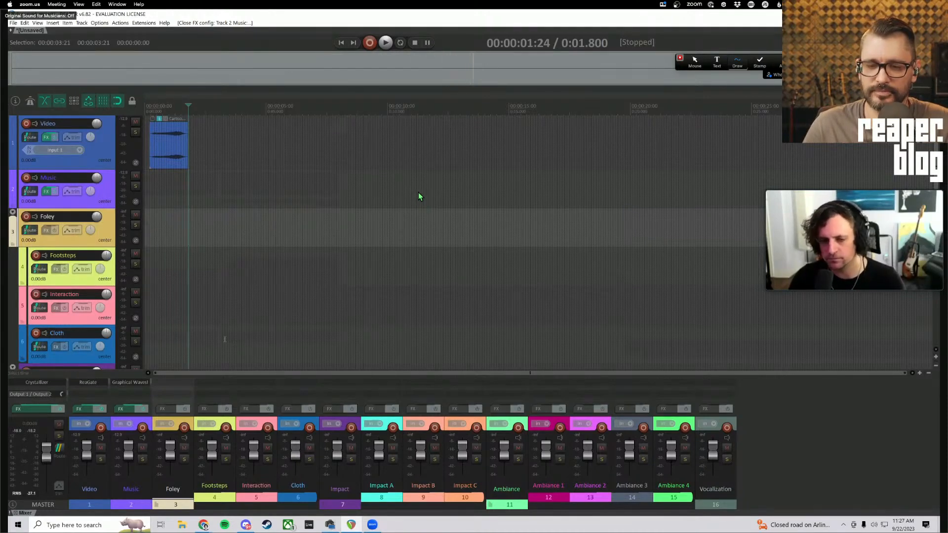
pyautogui.keyDown('alt'); pyautogui.click(133, 384); pyautogui.keyUp('alt')
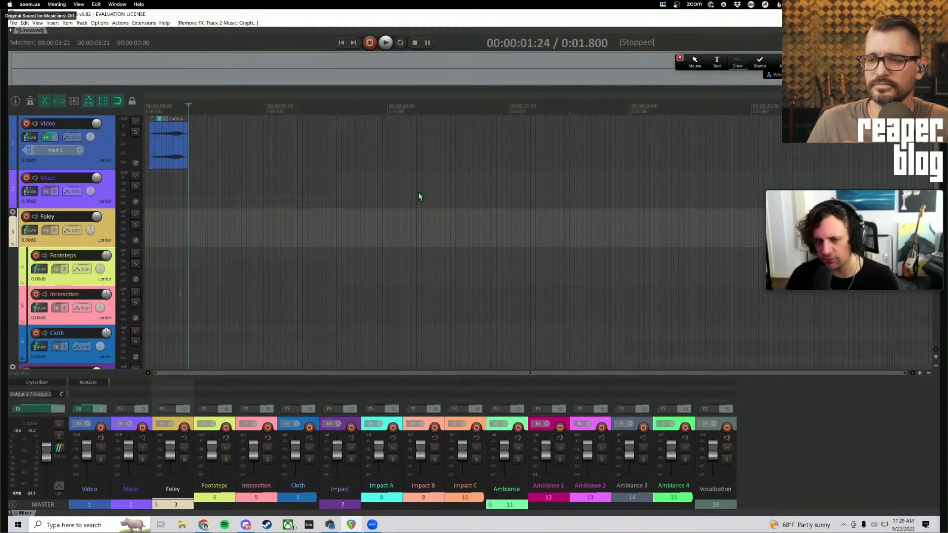
# Open the Mouse Modifiers preferences and show the left-drag behaviors for the Envelope point context
pyautogui.click(86, 281)
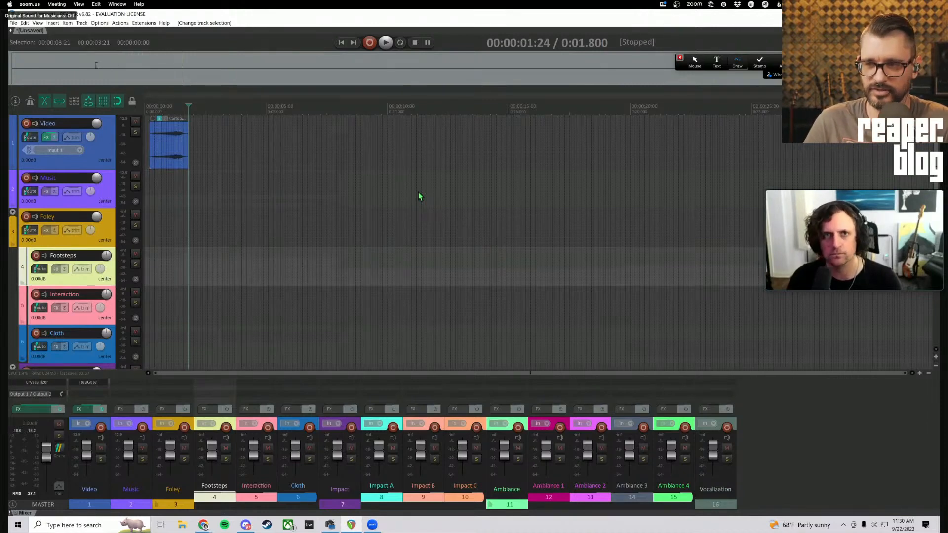
pyautogui.hotkey('ctrl', 'p')
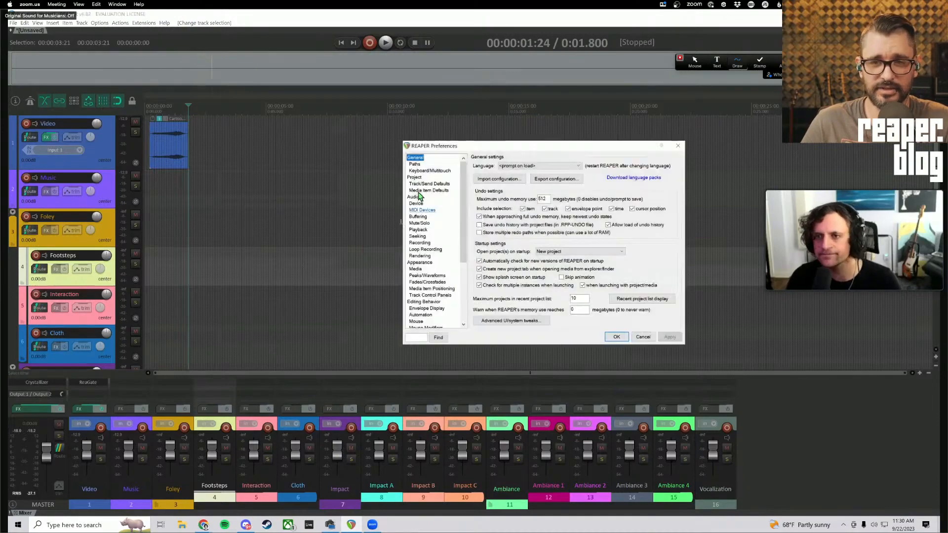
pyautogui.scroll(-1, 419, 196)
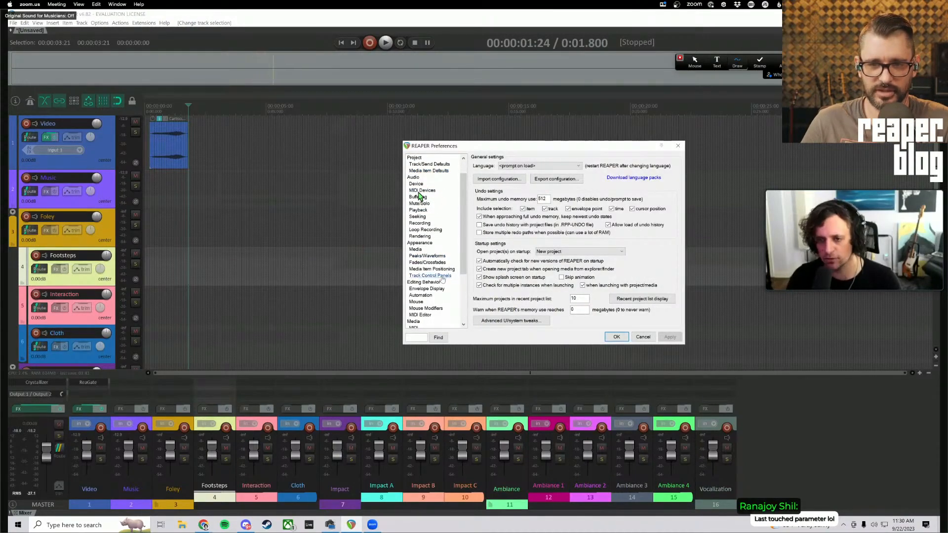
pyautogui.click(421, 309)
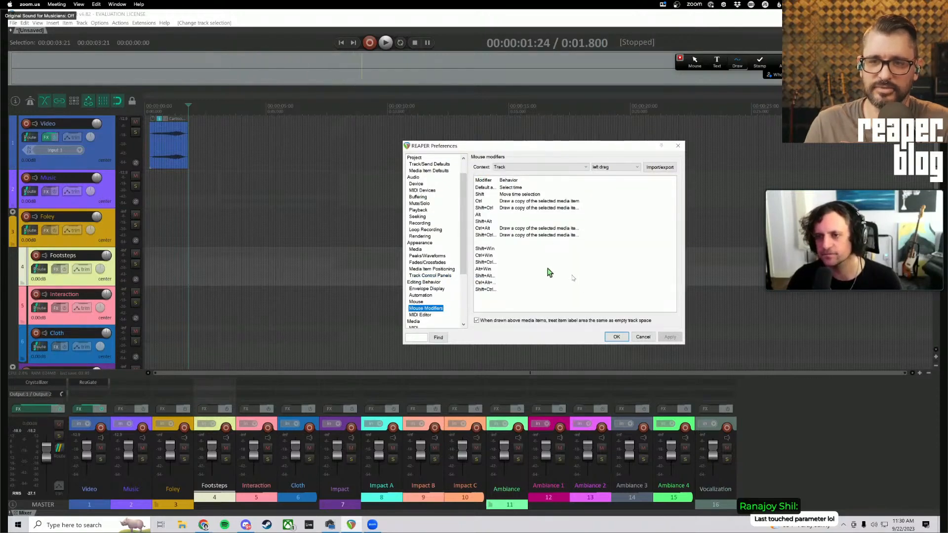
pyautogui.click(537, 167)
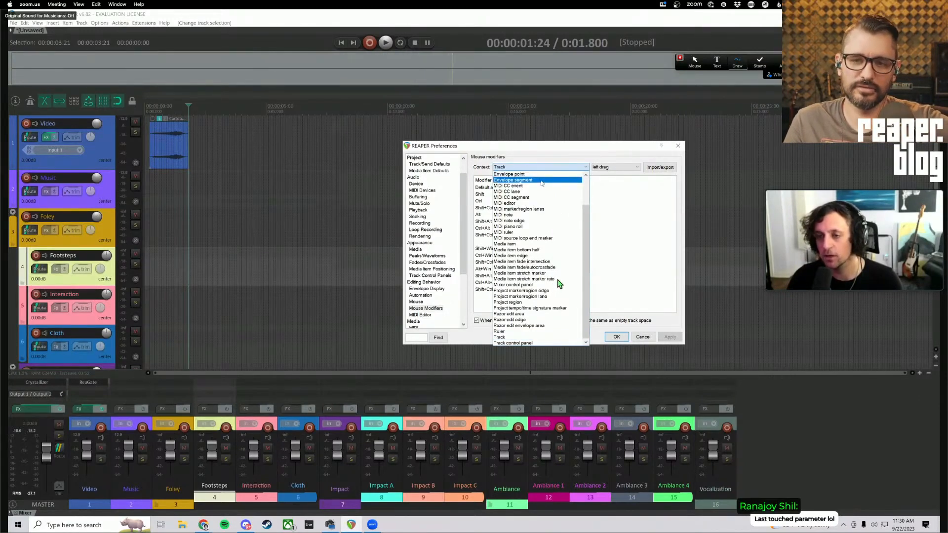
pyautogui.scroll(2, 543, 188)
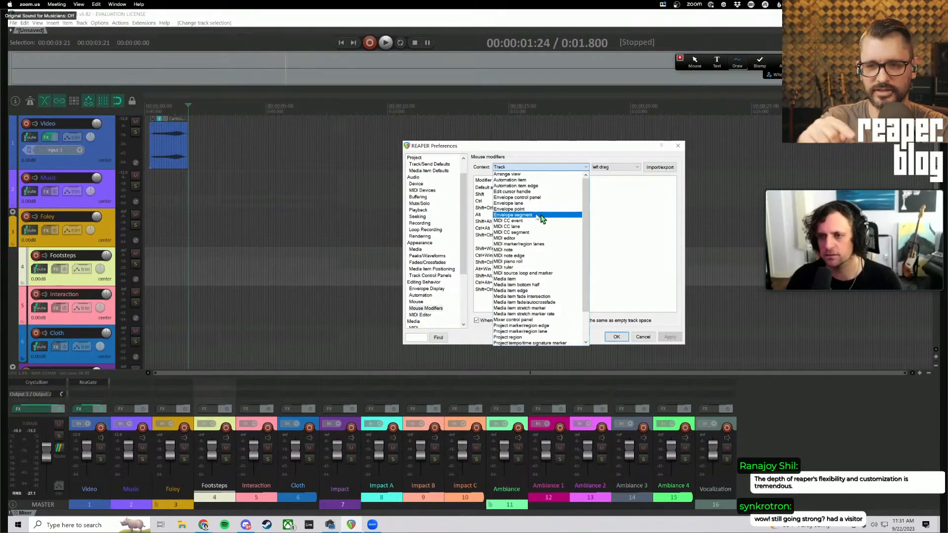
pyautogui.click(532, 212)
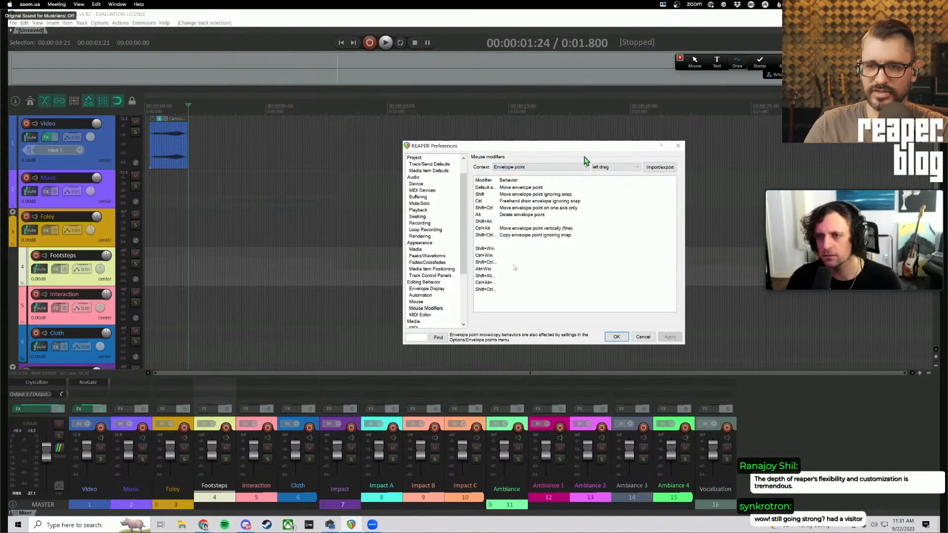
# Circle the left-drag selection, view the double-click behaviors for Envelope point, and return to the left-drag list
pyautogui.moveTo(629, 179)
pyautogui.mouseDown()
pyautogui.moveTo(645, 163)
pyautogui.moveTo(589, 159)
pyautogui.moveTo(595, 171)
pyautogui.mouseUp()
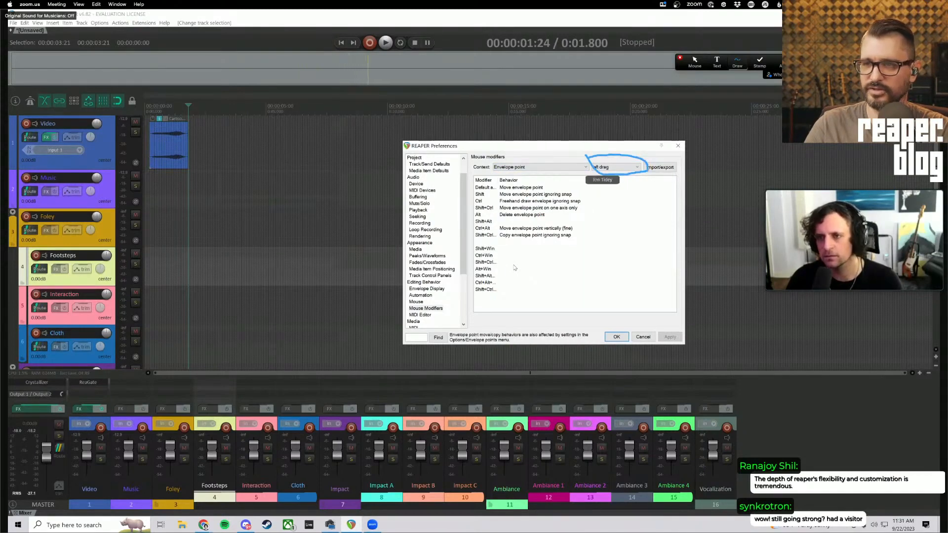
pyautogui.click(616, 167)
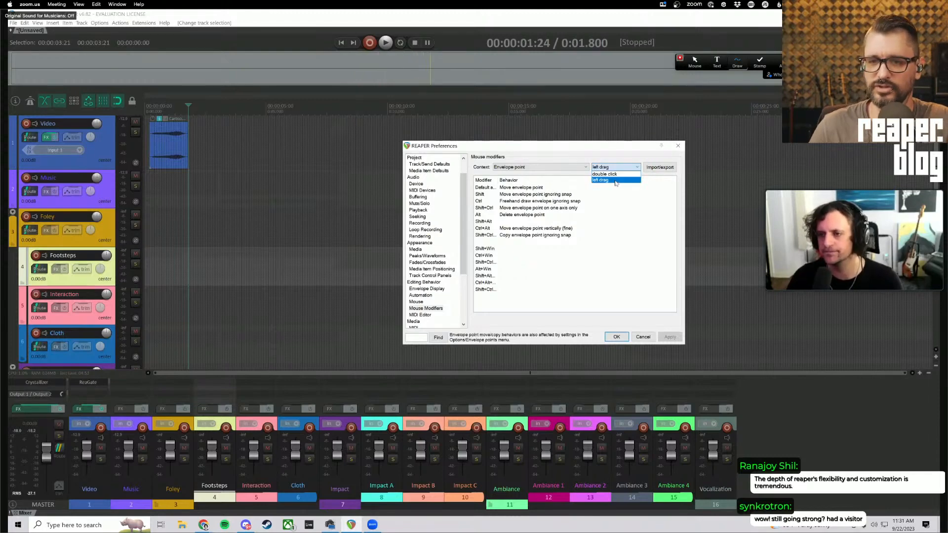
pyautogui.click(617, 174)
pyautogui.click(618, 168)
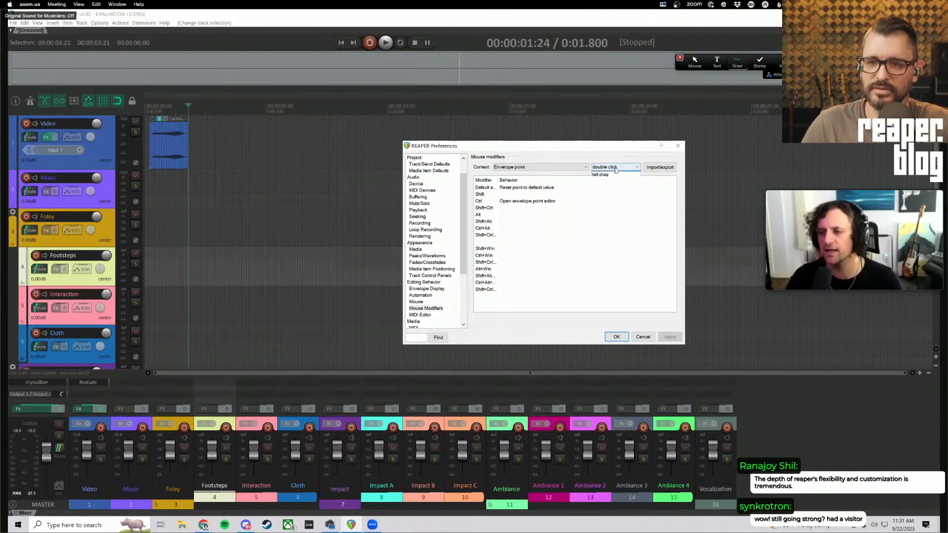
pyautogui.click(619, 181)
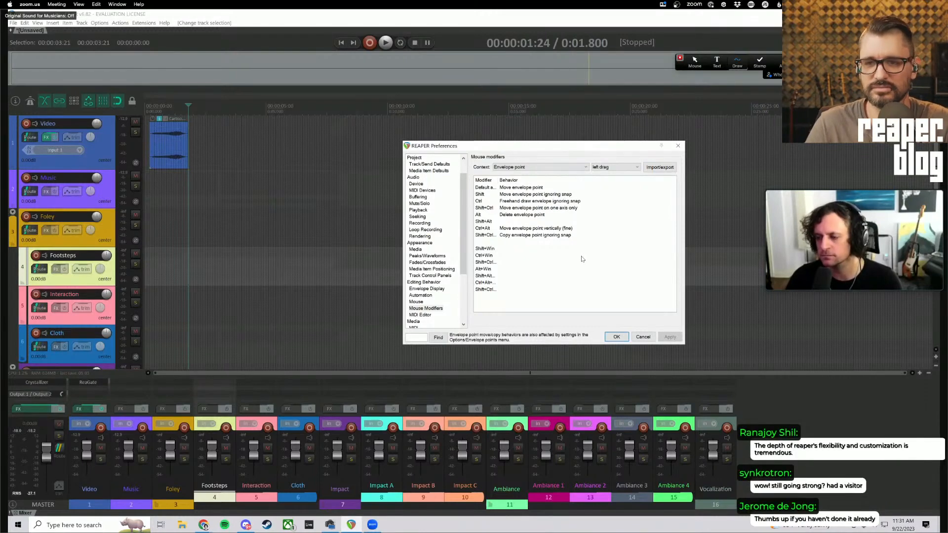
# Examine the alternative behaviors offered for the Envelope point's Shift and default left-drag actions, including the Move envelope point variants
pyautogui.rightClick(515, 194)
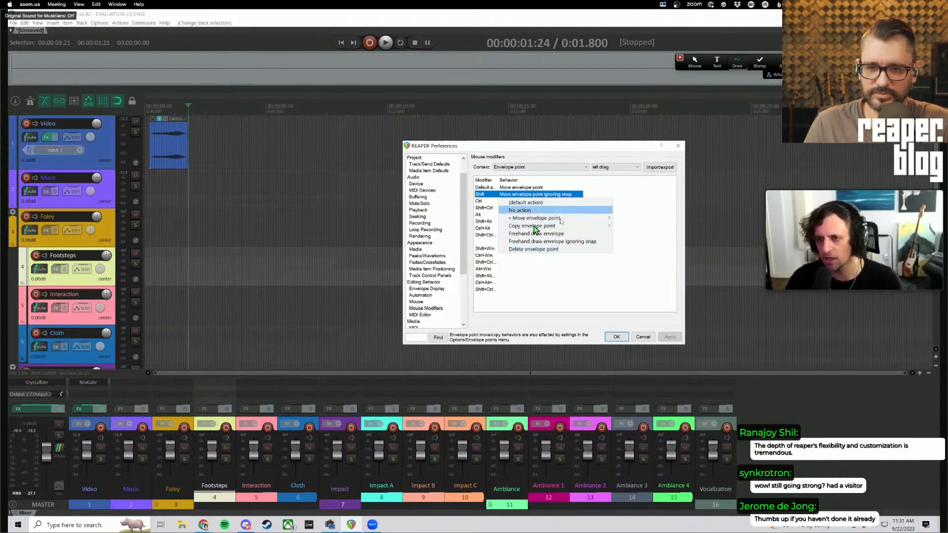
pyautogui.click(552, 188)
pyautogui.click(553, 201)
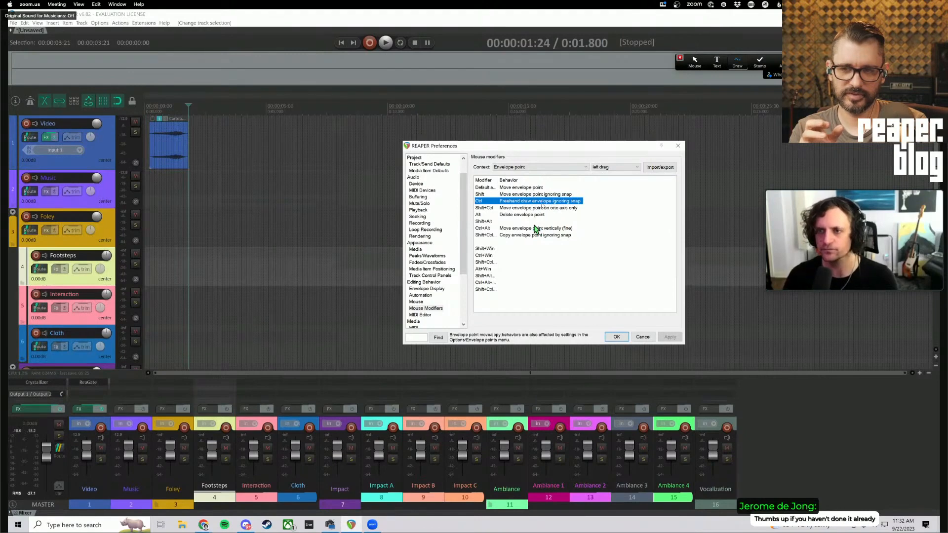
pyautogui.click(526, 194)
pyautogui.click(514, 188)
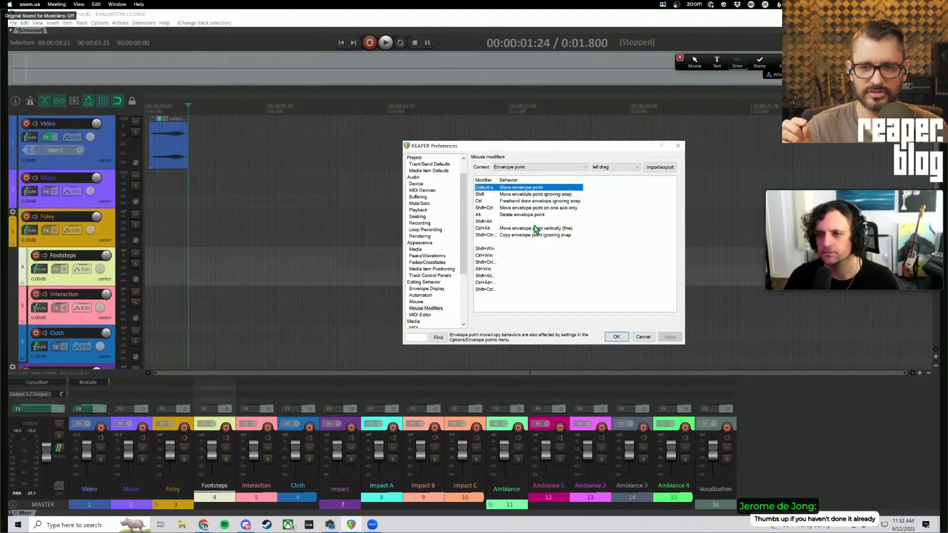
pyautogui.doubleClick(513, 190)
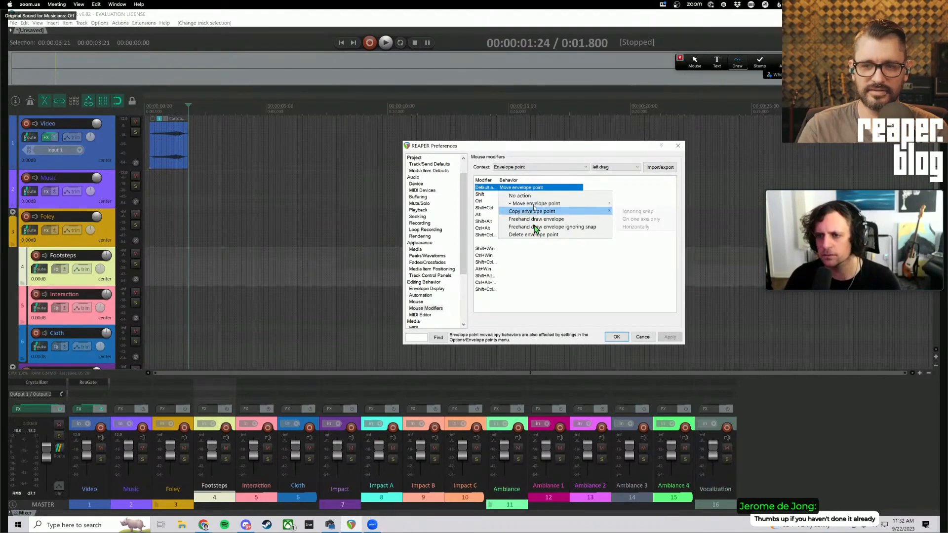
pyautogui.moveTo(534, 205)
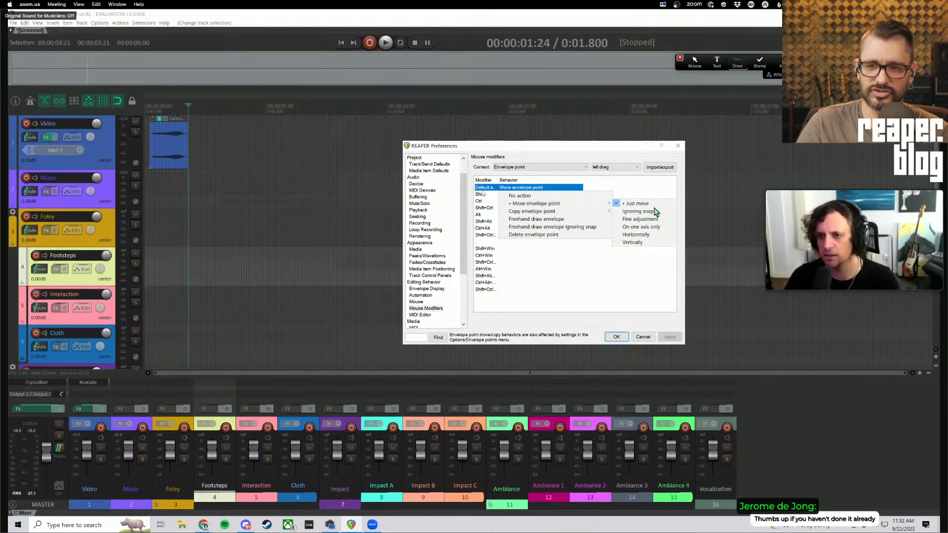
pyautogui.click(491, 189)
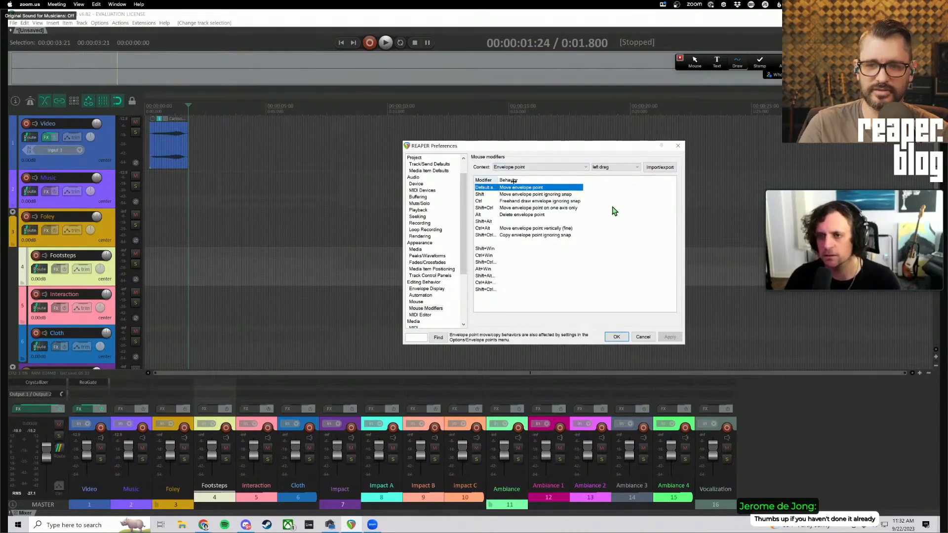
# Widen the Modifier column to show full key names, and view the left-drag behaviors for the Envelope segment context
pyautogui.moveTo(498, 181)
pyautogui.mouseDown()
pyautogui.moveTo(521, 186)
pyautogui.moveTo(503, 187)
pyautogui.mouseUp()
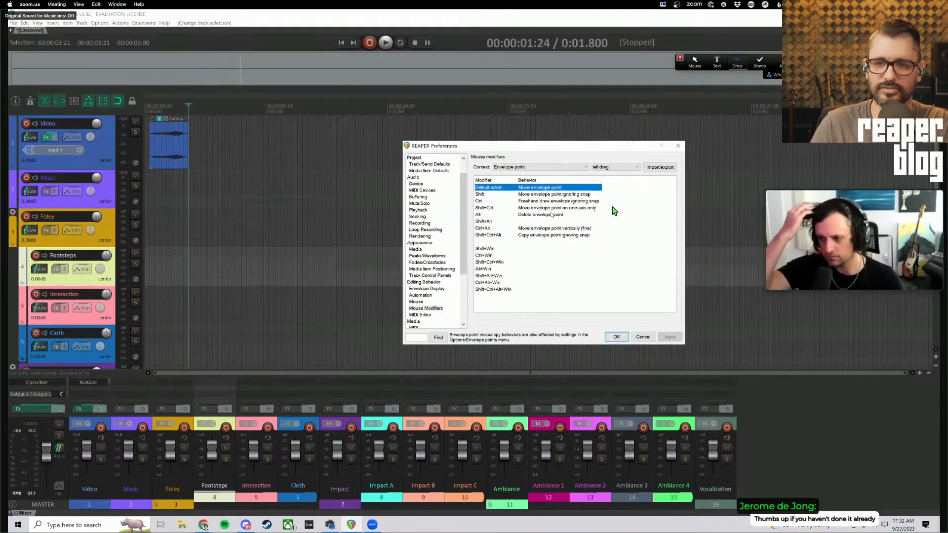
pyautogui.click(543, 270)
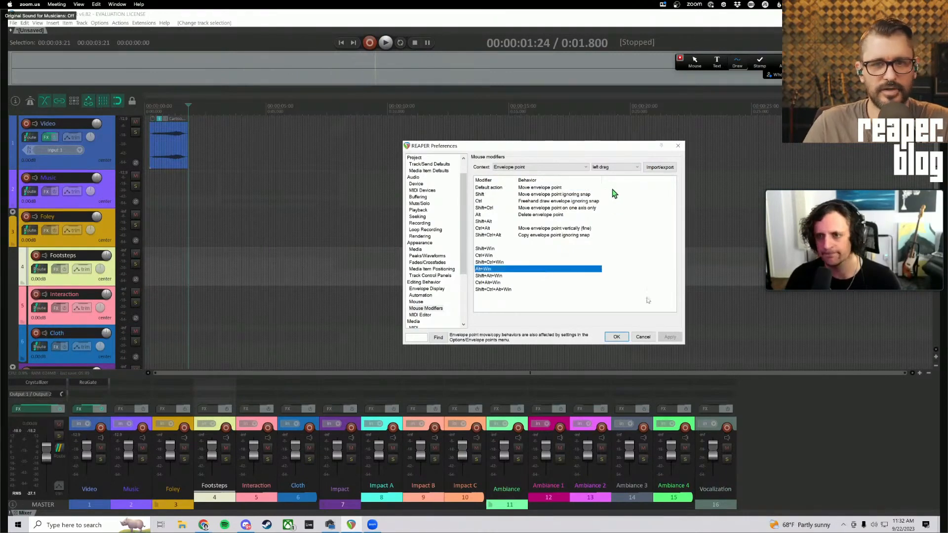
pyautogui.click(533, 168)
pyautogui.click(540, 180)
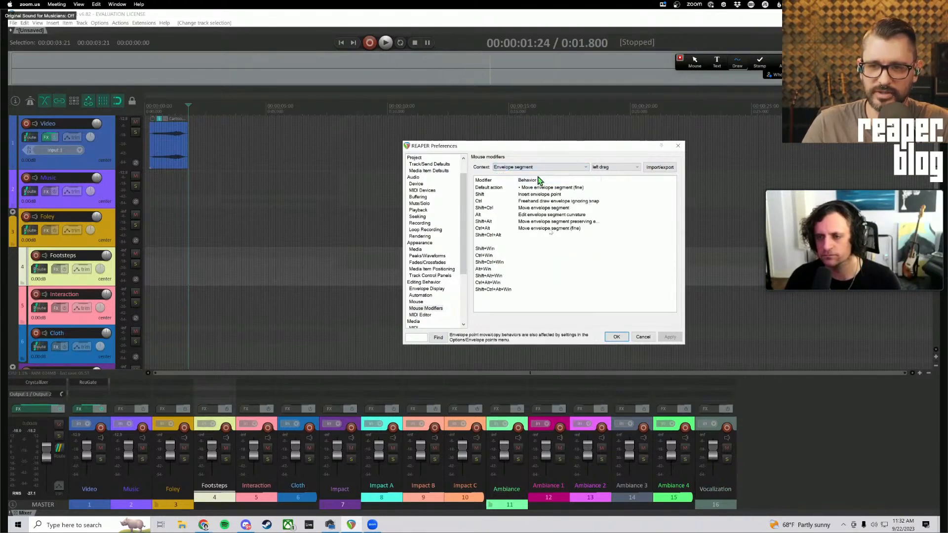
pyautogui.click(491, 210)
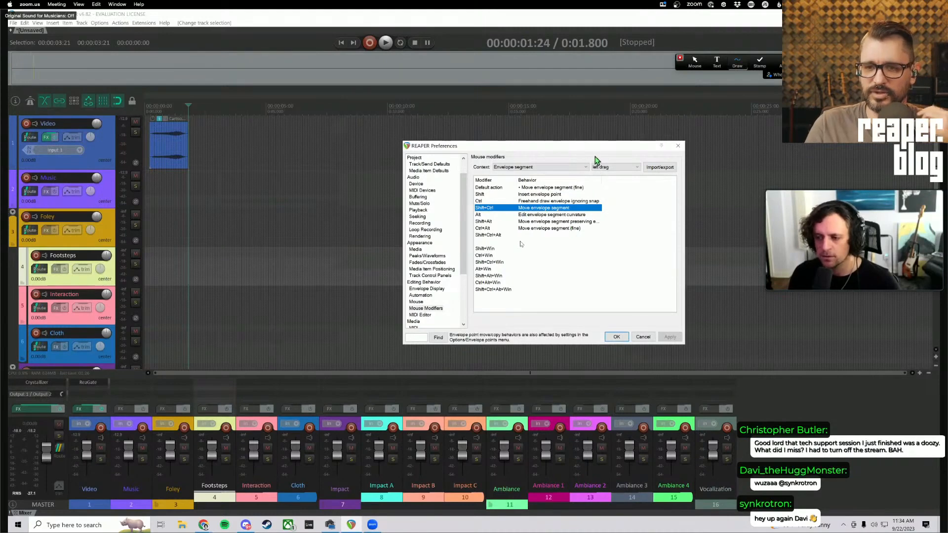
# Mark the left-drag selection, view the Envelope segment's double-click behaviors, and return to its left-drag list
pyautogui.moveTo(596, 157); pyautogui.dragTo(636, 170)
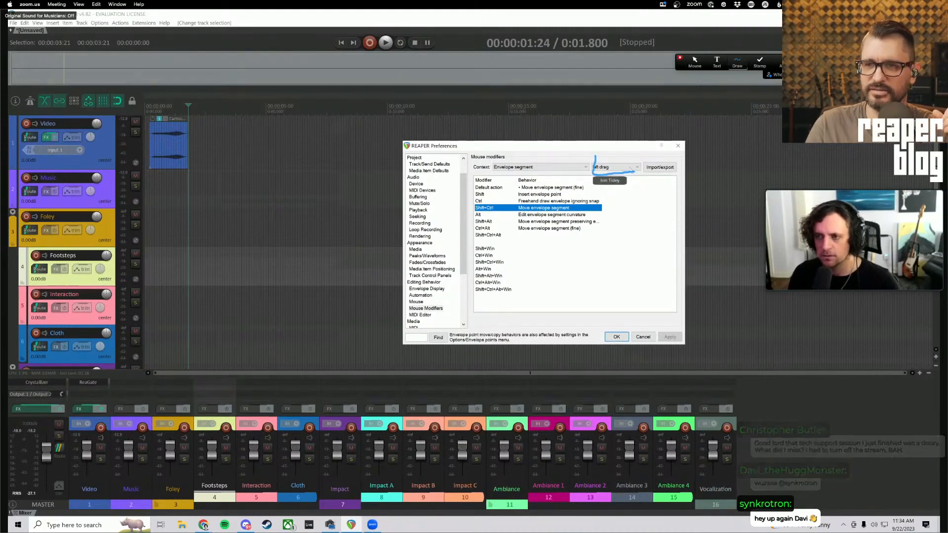
pyautogui.click(620, 168)
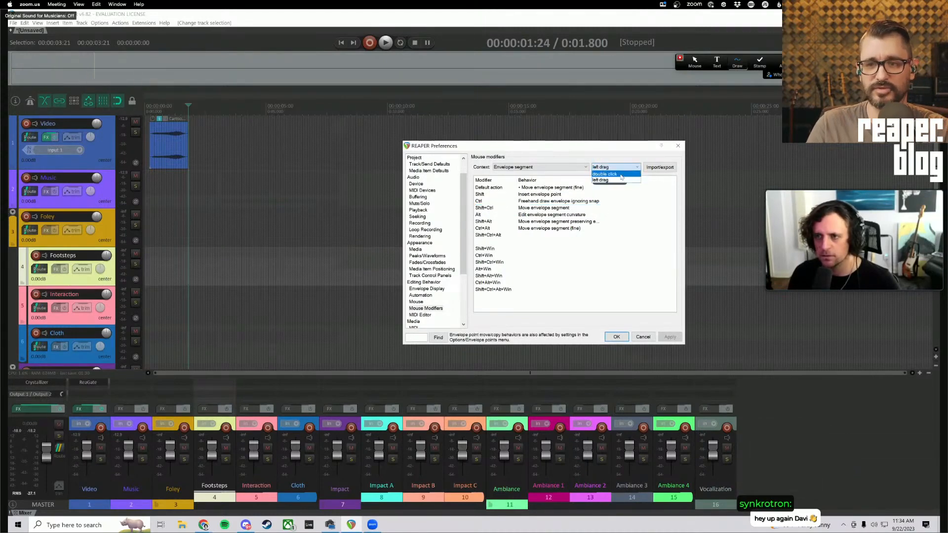
pyautogui.click(612, 179)
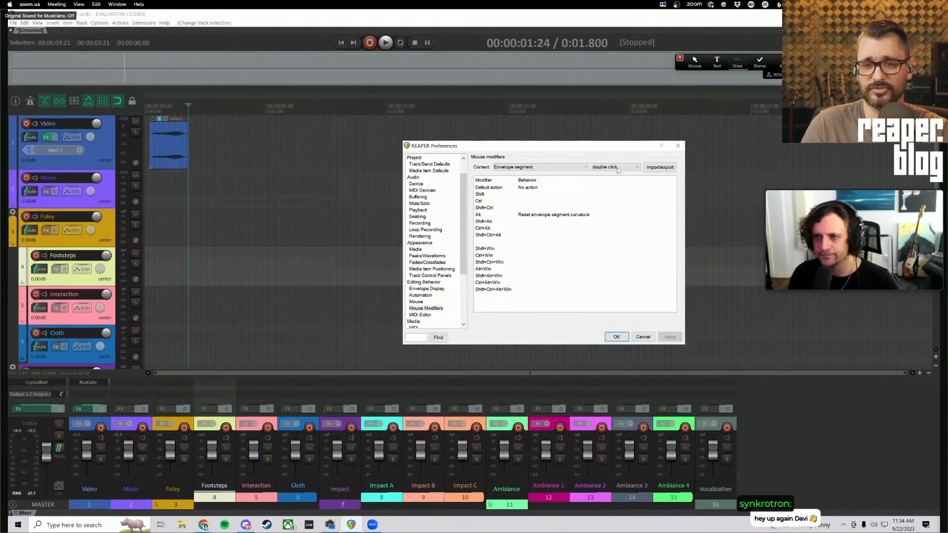
pyautogui.click(628, 168)
pyautogui.click(622, 180)
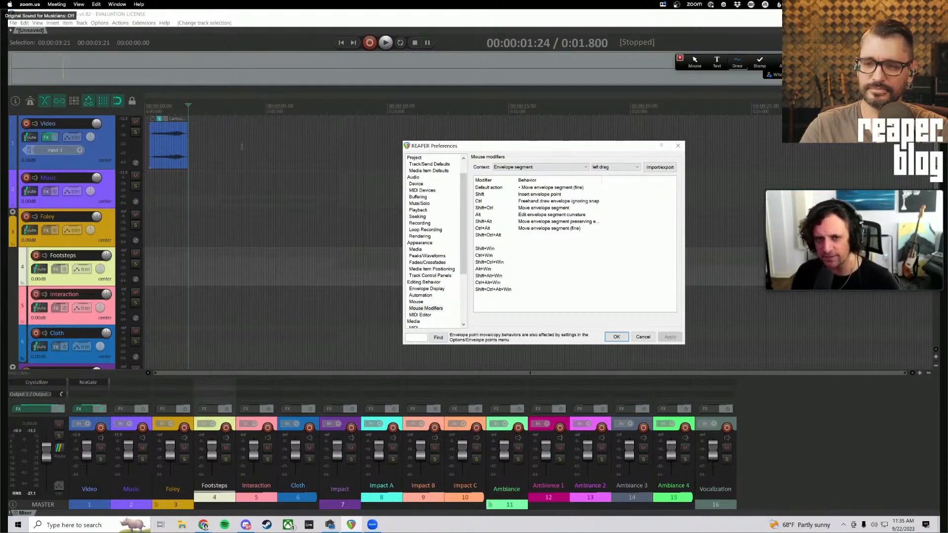
# Open the Video track's balloon clip properties and outline the Pitch adjust (semitones) setting with a rectangle annotation
pyautogui.doubleClick(182, 144)
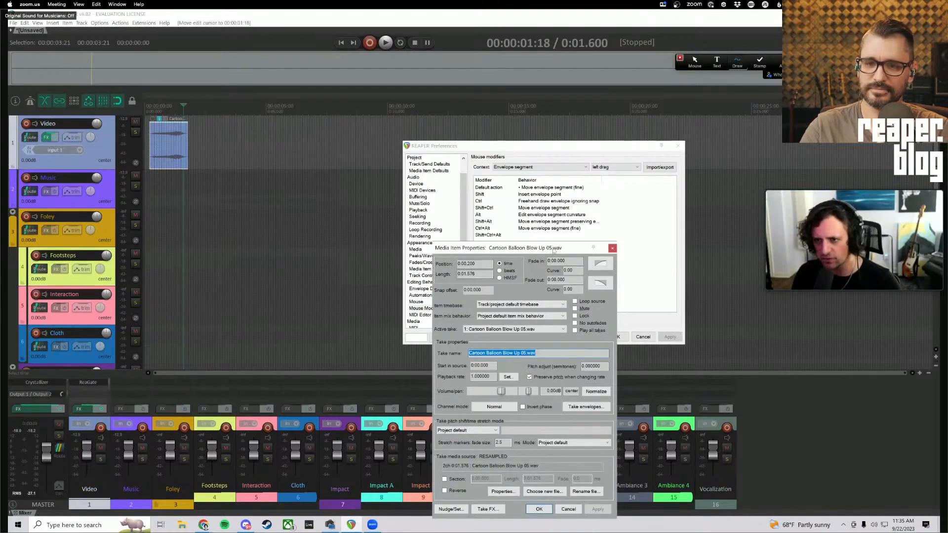
pyautogui.moveTo(554, 251); pyautogui.dragTo(472, 167)
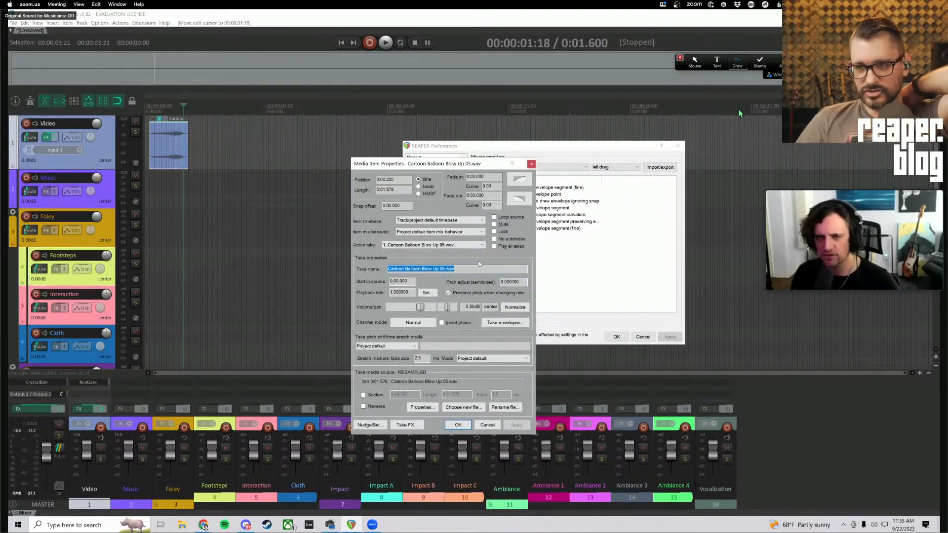
pyautogui.click(737, 68)
pyautogui.click(745, 83)
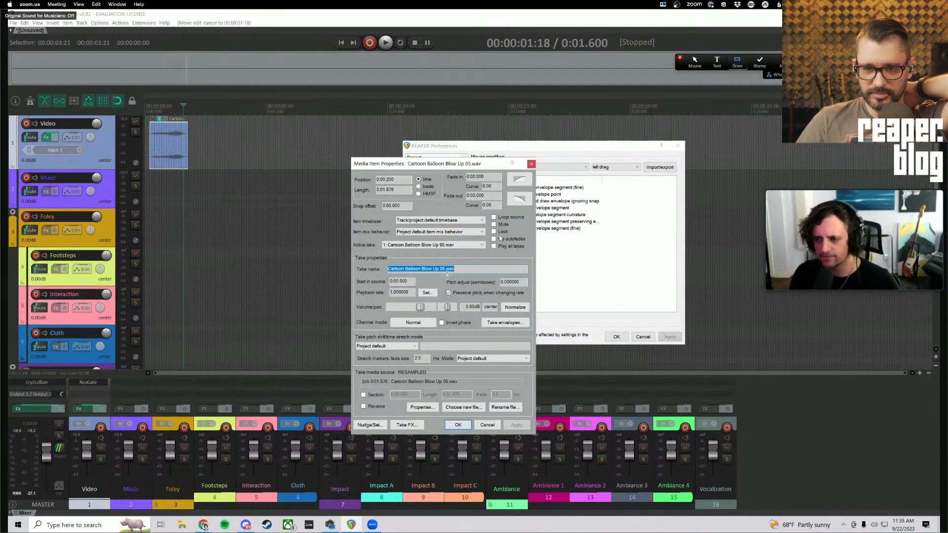
pyautogui.moveTo(447, 275); pyautogui.dragTo(530, 290)
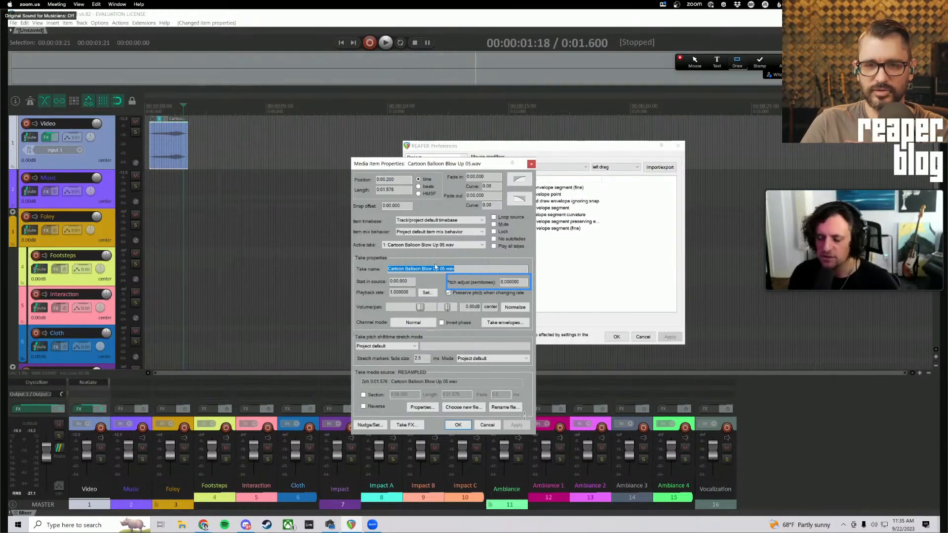
# Remove the master track's plug-in and the ReaGate effect from the Video track
pyautogui.click(159, 149)
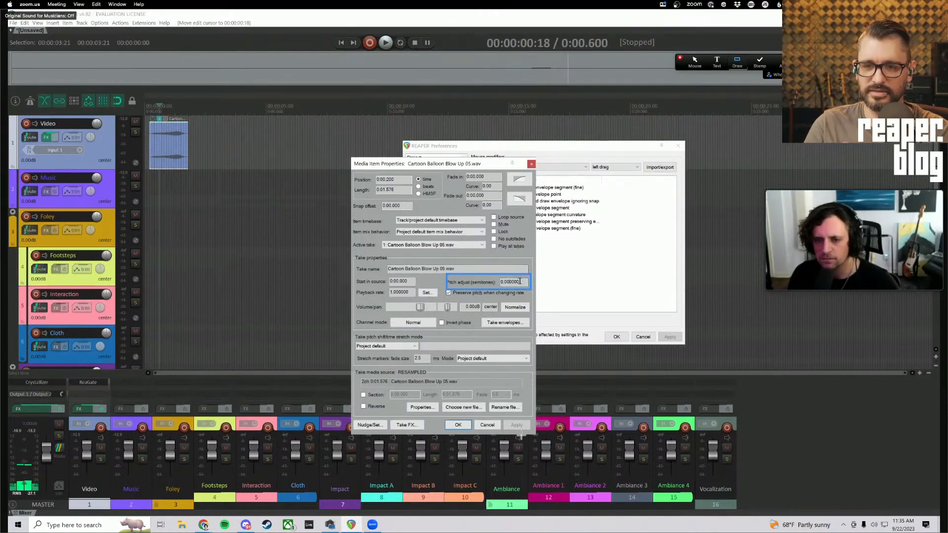
pyautogui.keyDown('alt'); pyautogui.click(55, 383); pyautogui.keyUp('alt')
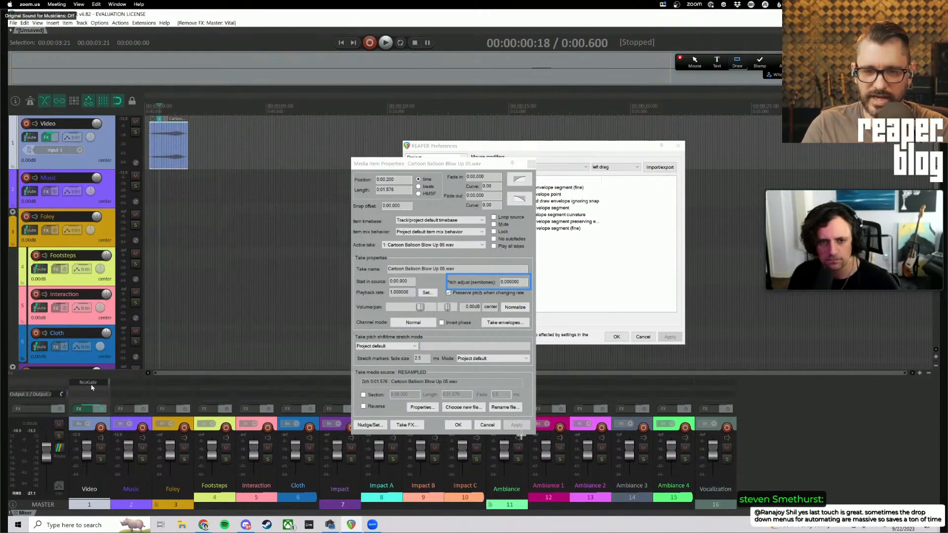
pyautogui.keyDown('alt'); pyautogui.click(91, 383); pyautogui.keyUp('alt')
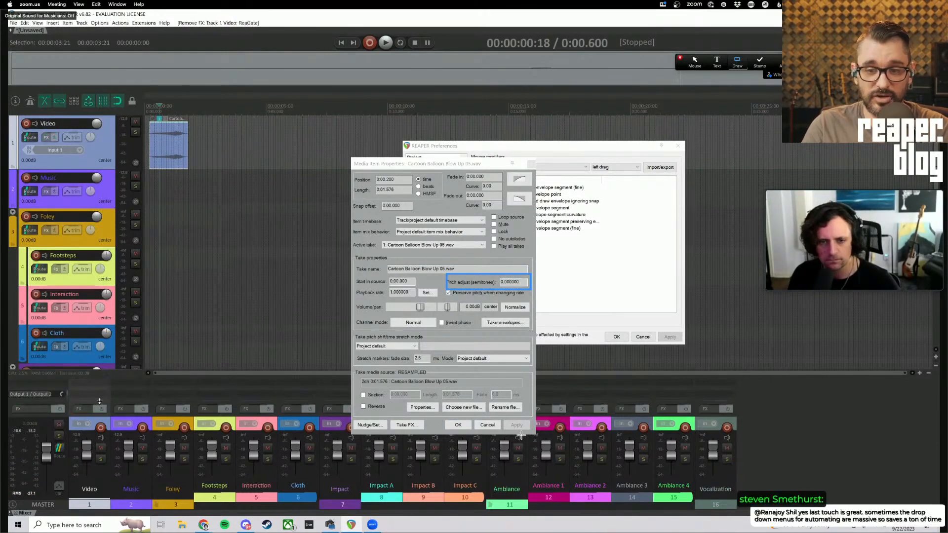
# Outline the Take envelopes option with a rectangle annotation and activate the Pitch envelope for the balloon clip's take
pyautogui.click(510, 283)
pyautogui.moveTo(475, 312); pyautogui.dragTo(543, 334)
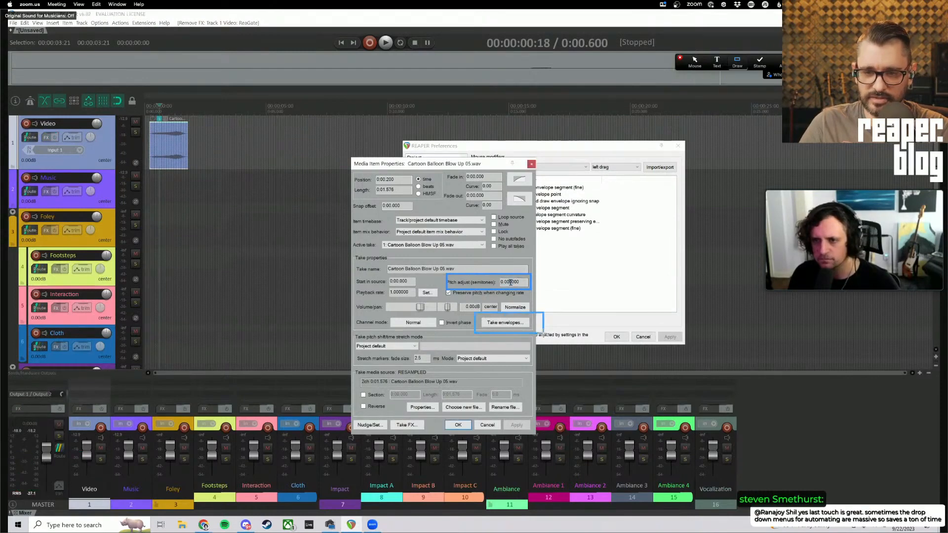
pyautogui.click(505, 322)
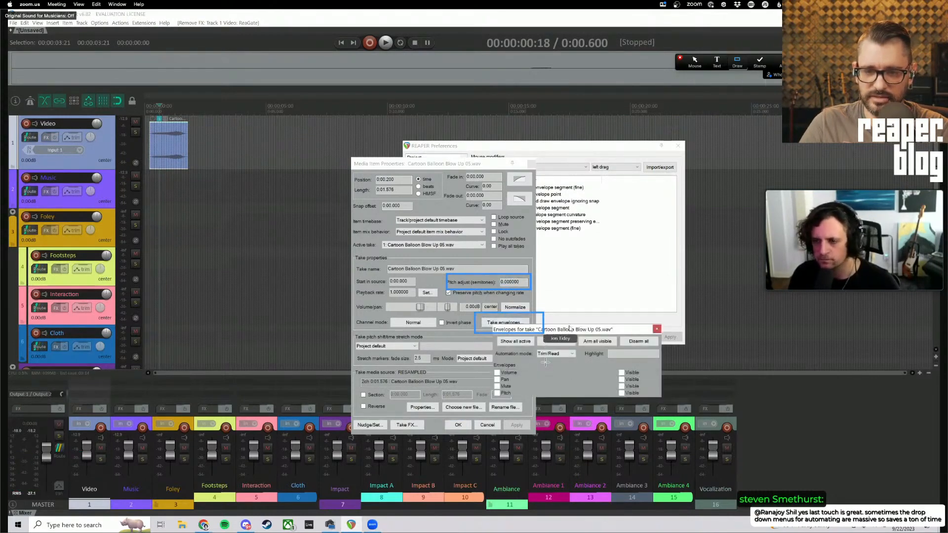
pyautogui.moveTo(570, 329); pyautogui.dragTo(571, 342)
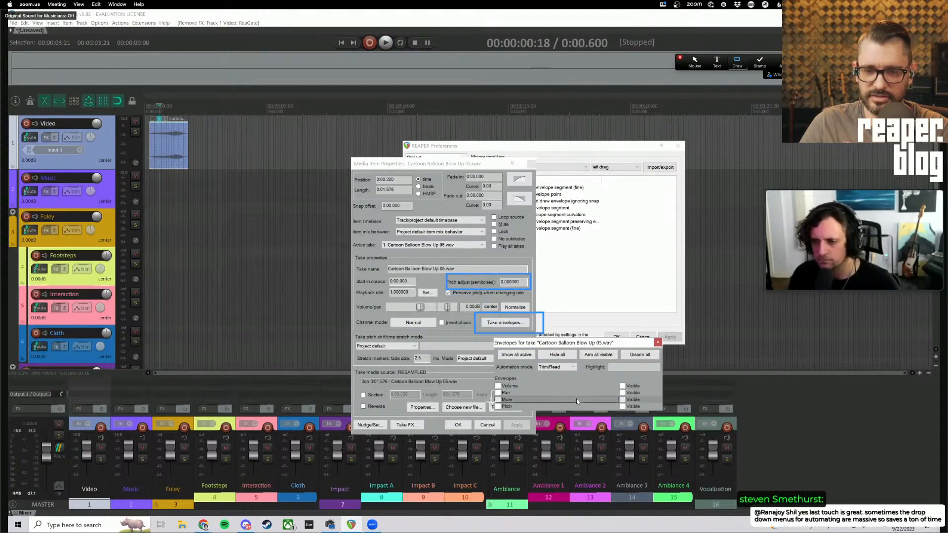
pyautogui.click(498, 406)
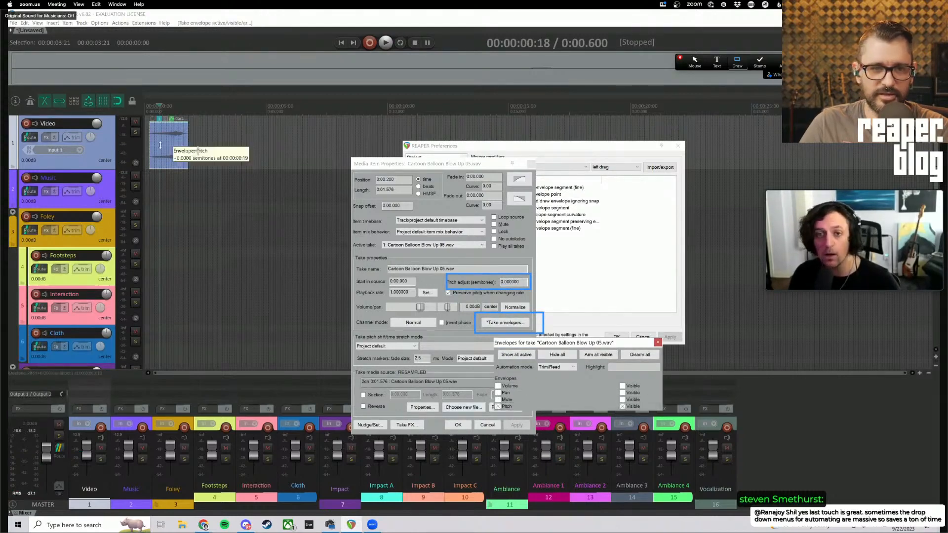
# Lower the balloon clip's pitch envelope in several fine moves, reaching about -6.4 semitones
pyautogui.moveTo(168, 144); pyautogui.dragTo(172, 343)
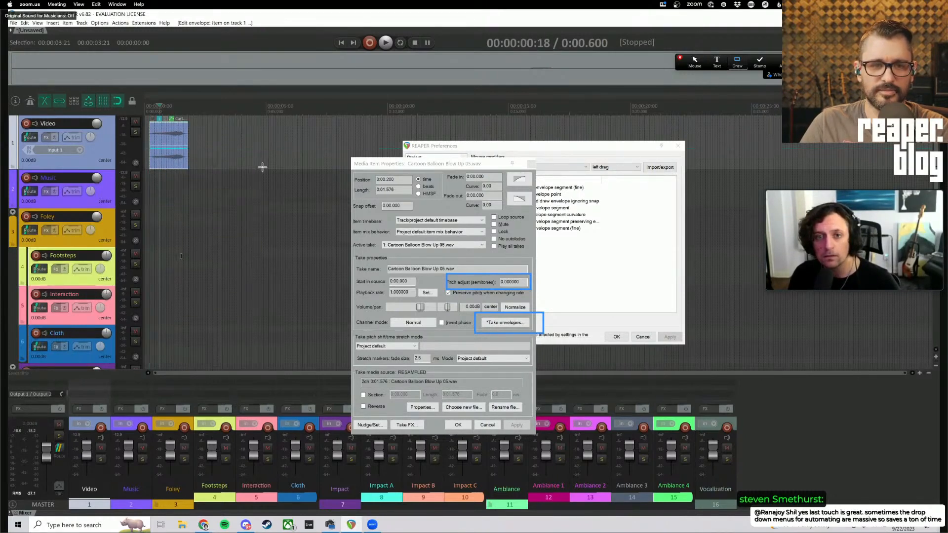
pyautogui.moveTo(175, 147); pyautogui.dragTo(180, 313)
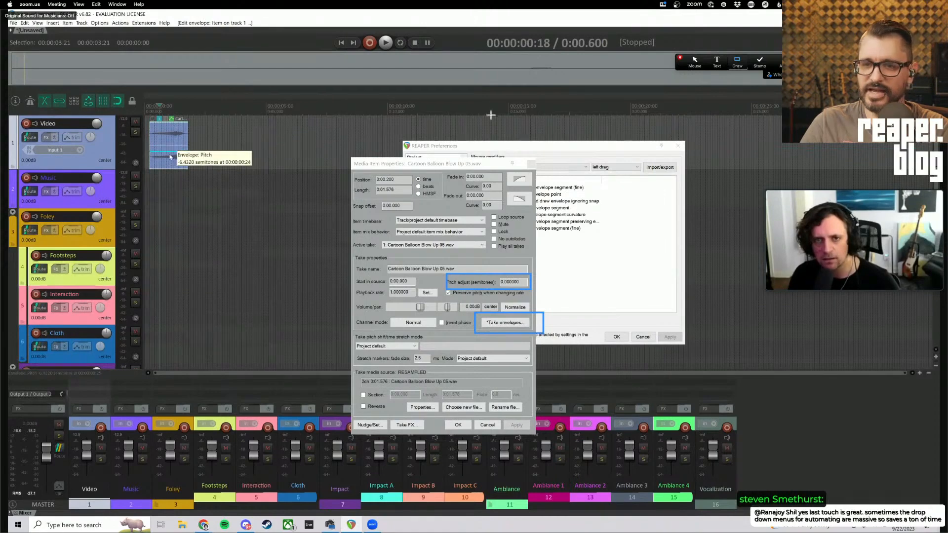
pyautogui.moveTo(168, 151)
pyautogui.mouseDown()
pyautogui.moveTo(169, 216)
pyautogui.moveTo(178, 156)
pyautogui.moveTo(183, 185)
pyautogui.mouseUp()
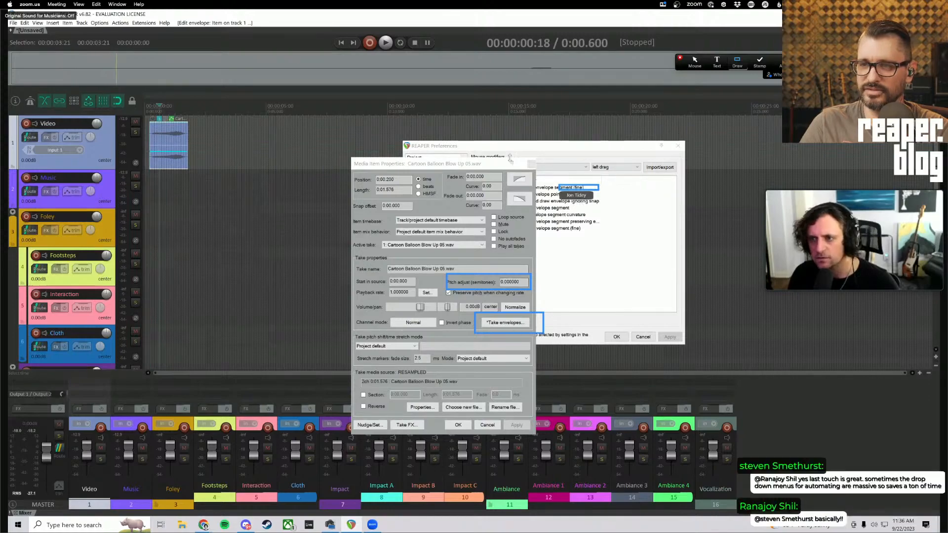
# Move the Media Item Properties window off the mouse modifiers list and fine-adjust the clip's pitch envelope again
pyautogui.click(486, 167)
pyautogui.moveTo(409, 166); pyautogui.dragTo(329, 165)
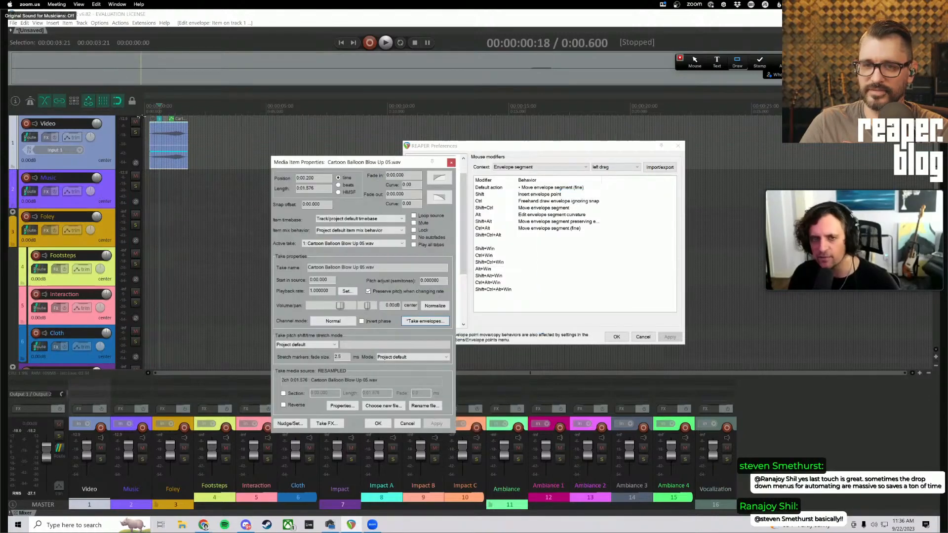
pyautogui.click(178, 131)
pyautogui.moveTo(177, 131); pyautogui.dragTo(185, 149)
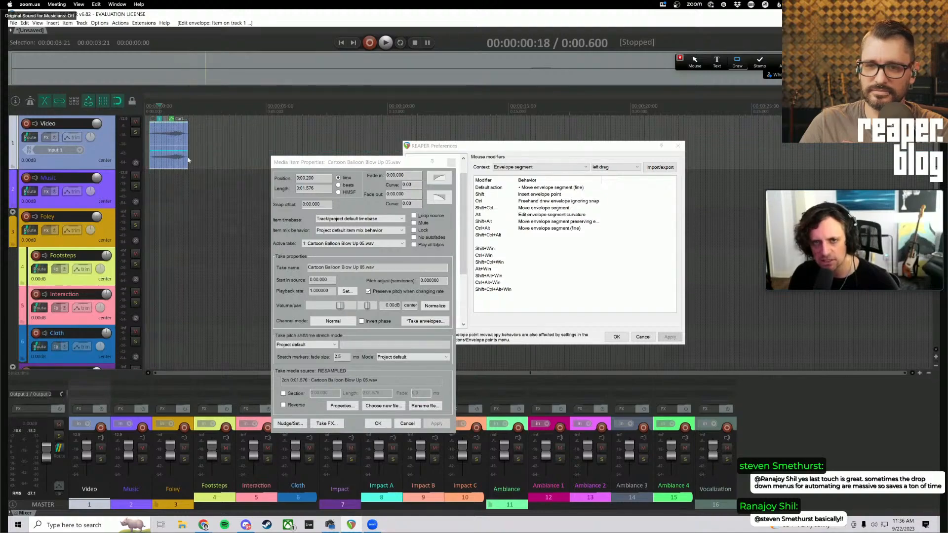
pyautogui.moveTo(368, 164); pyautogui.dragTo(361, 131)
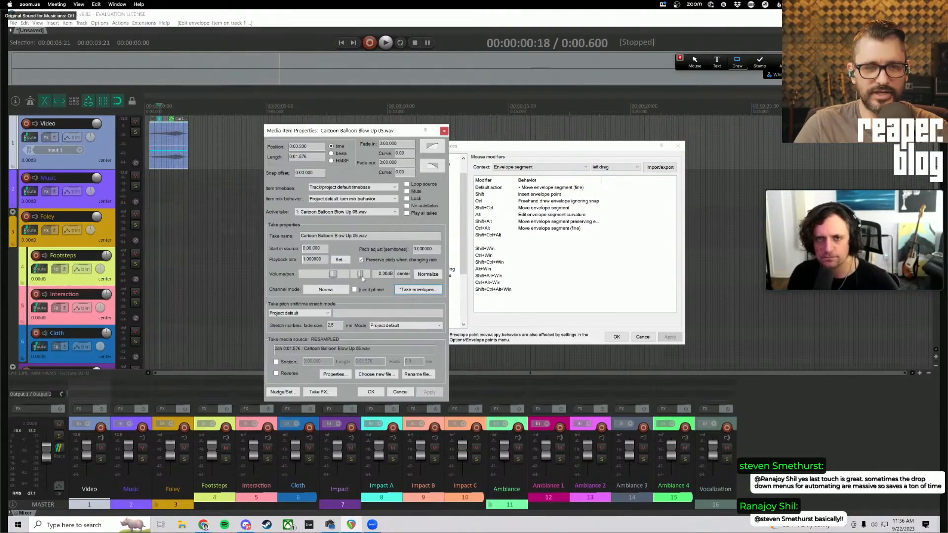
# Draw a freehand rising curve on the balloon clip's pitch envelope and play it back
pyautogui.click(160, 148)
pyautogui.moveTo(160, 150)
pyautogui.mouseDown()
pyautogui.moveTo(162, 143)
pyautogui.moveTo(179, 164)
pyautogui.moveTo(158, 142)
pyautogui.moveTo(169, 167)
pyautogui.moveTo(183, 148)
pyautogui.moveTo(140, 145)
pyautogui.moveTo(148, 148)
pyautogui.mouseUp()
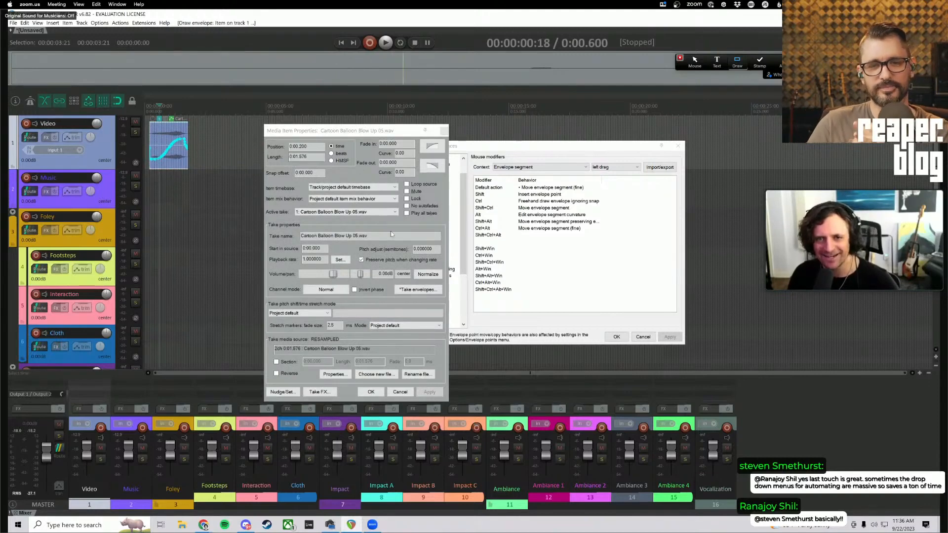
pyautogui.press('space')
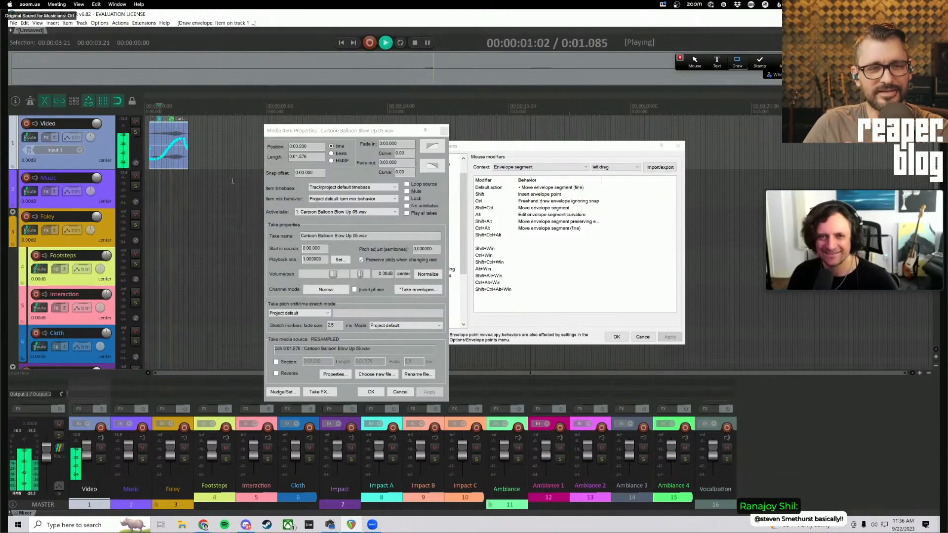
pyautogui.press('space')
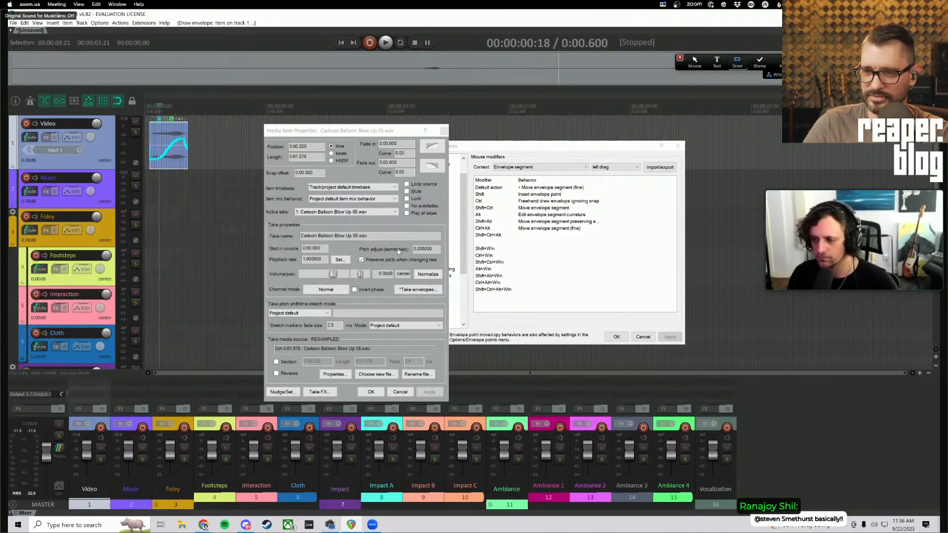
# Dismiss the mouse modifiers preferences and redraw the balloon clip's pitch envelope freehand, rising from about -14.7 semitones to the maximum near its end
pyautogui.scroll(2, 170, 158)
pyautogui.scroll(-2, 173, 156)
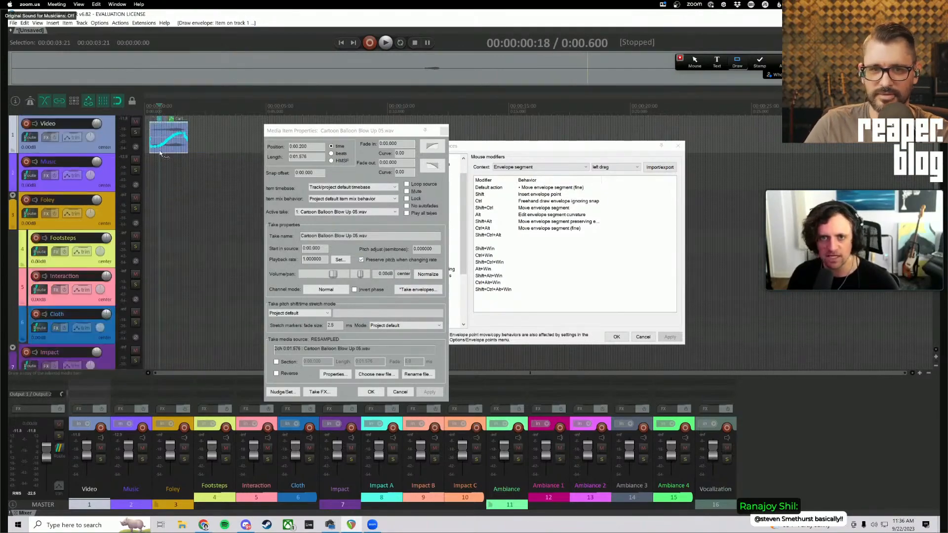
pyautogui.scroll(4, 174, 154)
pyautogui.scroll(5, 175, 155)
pyautogui.moveTo(314, 131); pyautogui.dragTo(647, 160)
pyautogui.moveTo(528, 146); pyautogui.dragTo(700, 137)
pyautogui.press('Escape')
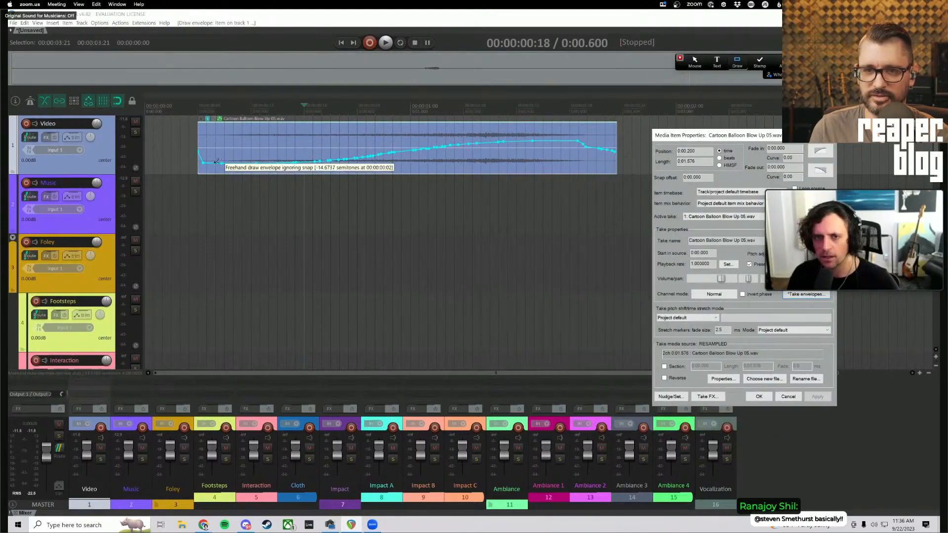
pyautogui.moveTo(217, 163); pyautogui.dragTo(598, 123)
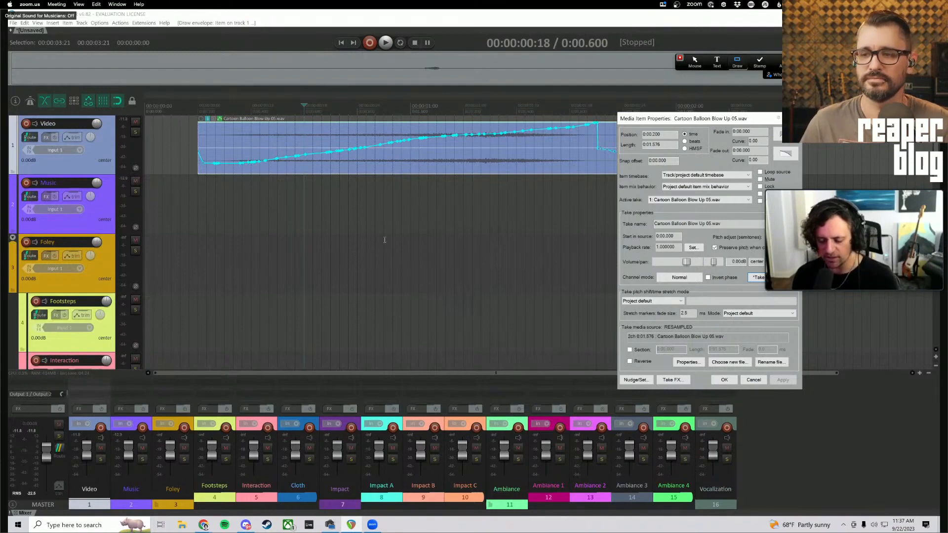
# Switch the annotation tool back to Mouse and place the edit cursor at the balloon clip's start, 00:00:00:06
pyautogui.click(694, 61)
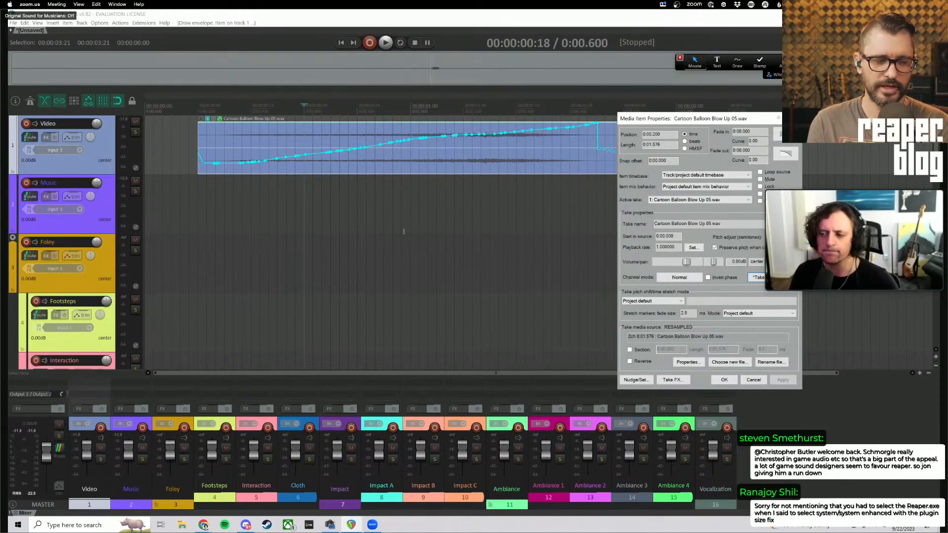
pyautogui.click(403, 231)
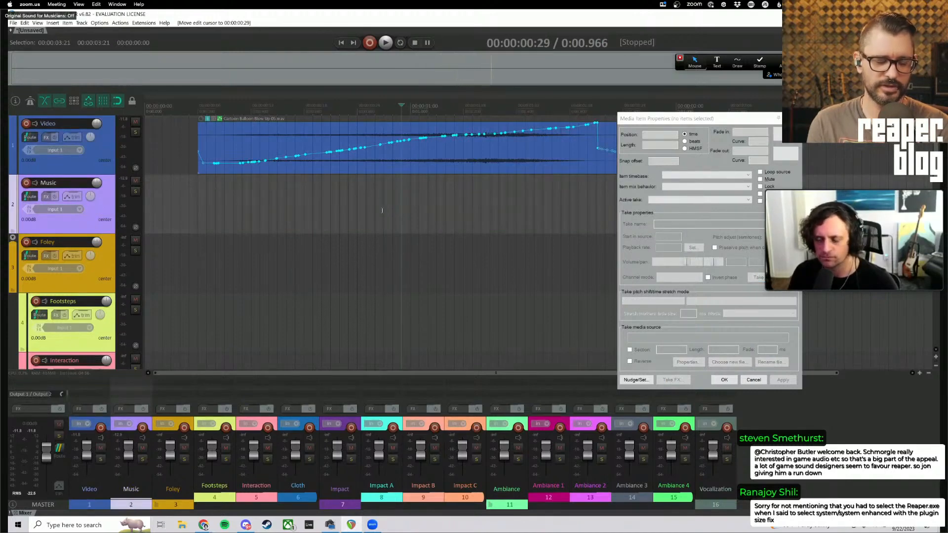
pyautogui.click(197, 208)
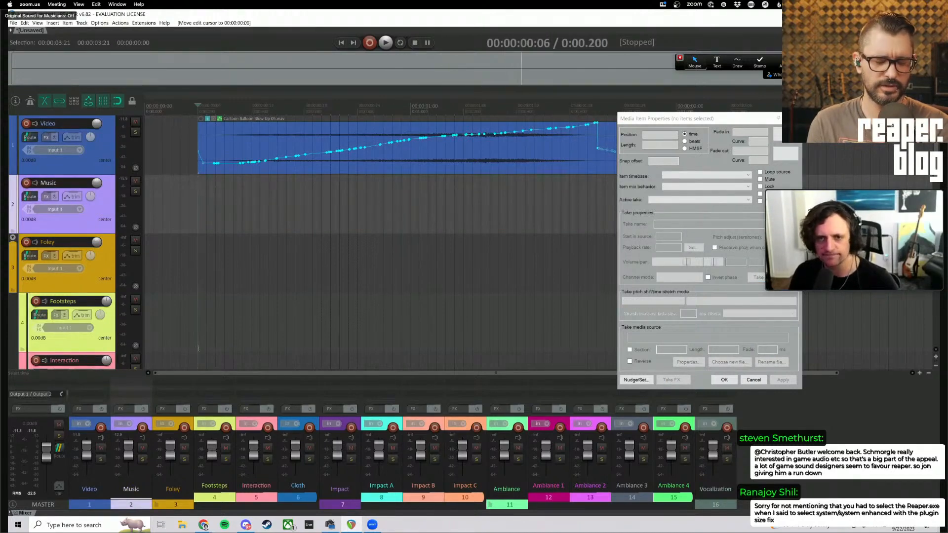
pyautogui.click(198, 271)
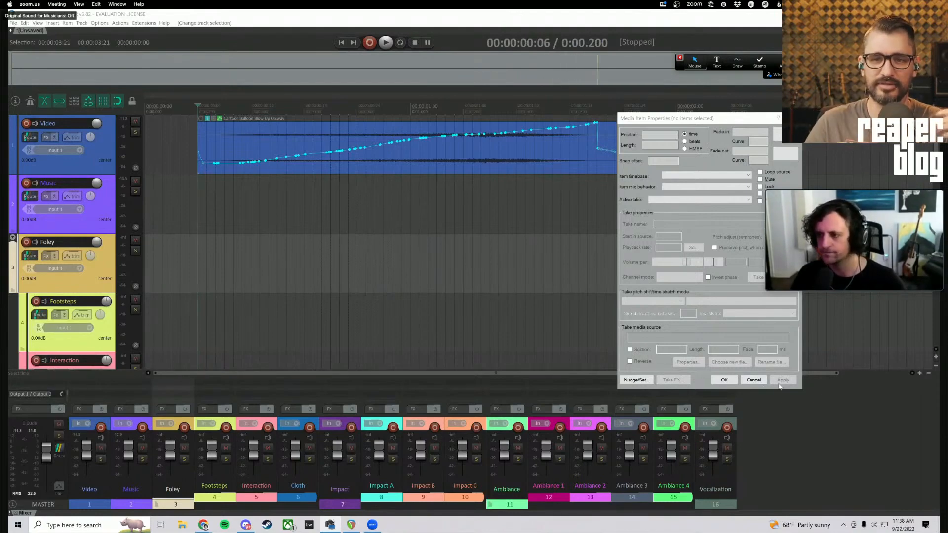
# Close the Media Item Properties window, make the tracks taller and return the edit cursor to the balloon clip's start
pyautogui.click(727, 381)
pyautogui.click(725, 380)
pyautogui.click(407, 230)
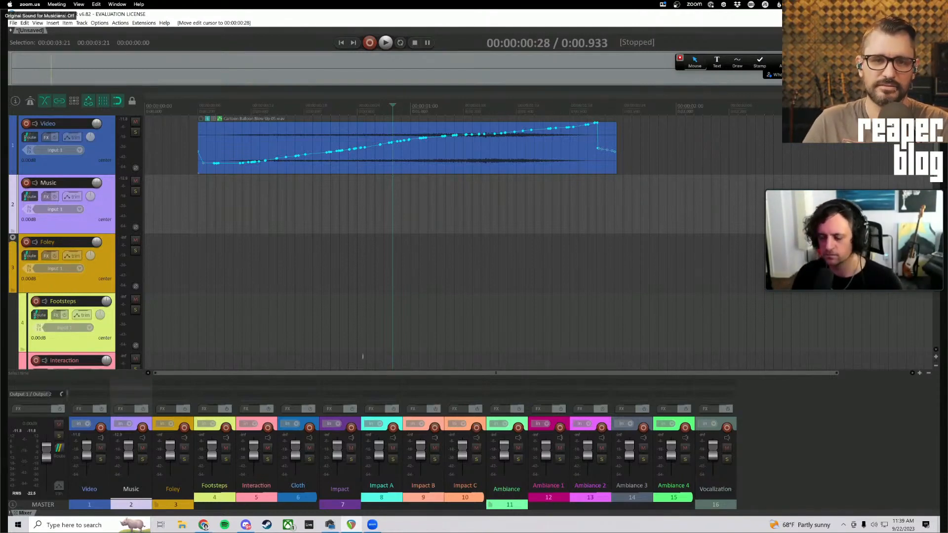
pyautogui.scroll(1, 186, 177)
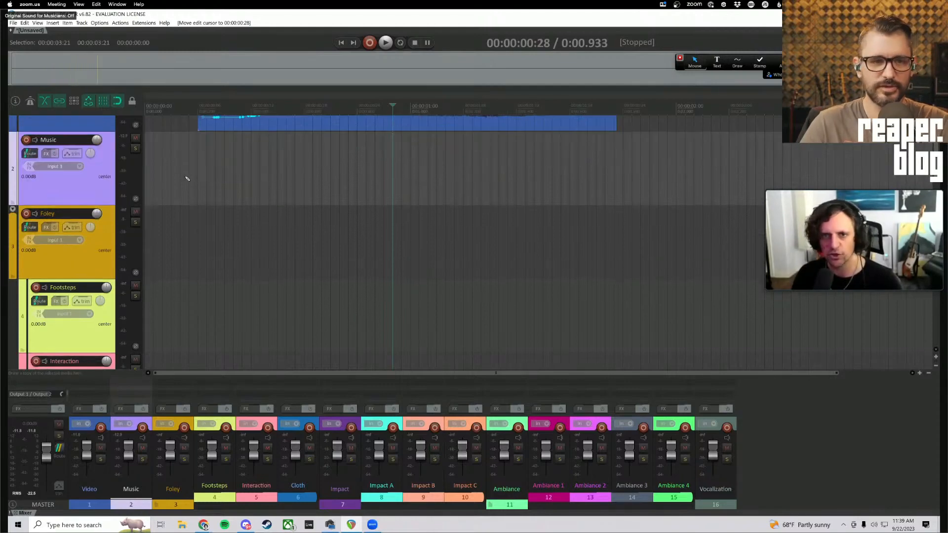
pyautogui.scroll(2, 253, 220)
pyautogui.click(193, 238)
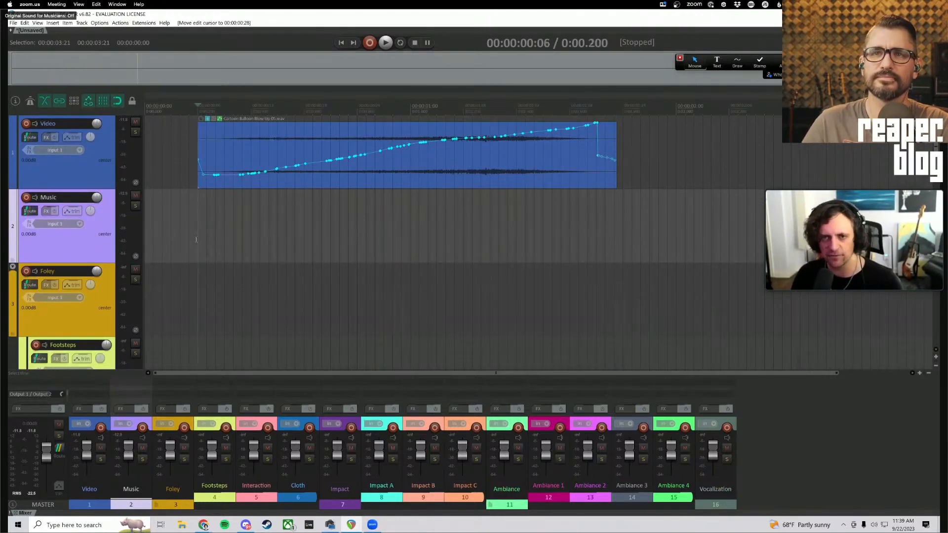
# Make a time selection from 00:00:00:06 to 00:00:00:13 and place the edit cursor at several points outside it
pyautogui.click(169, 244)
pyautogui.moveTo(199, 247); pyautogui.dragTo(260, 223)
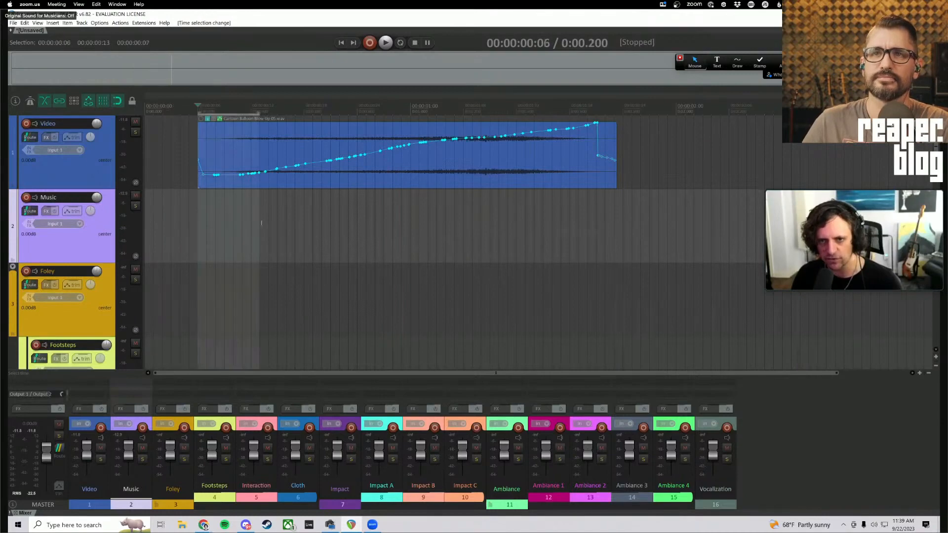
pyautogui.click(384, 225)
pyautogui.click(534, 229)
pyautogui.click(172, 230)
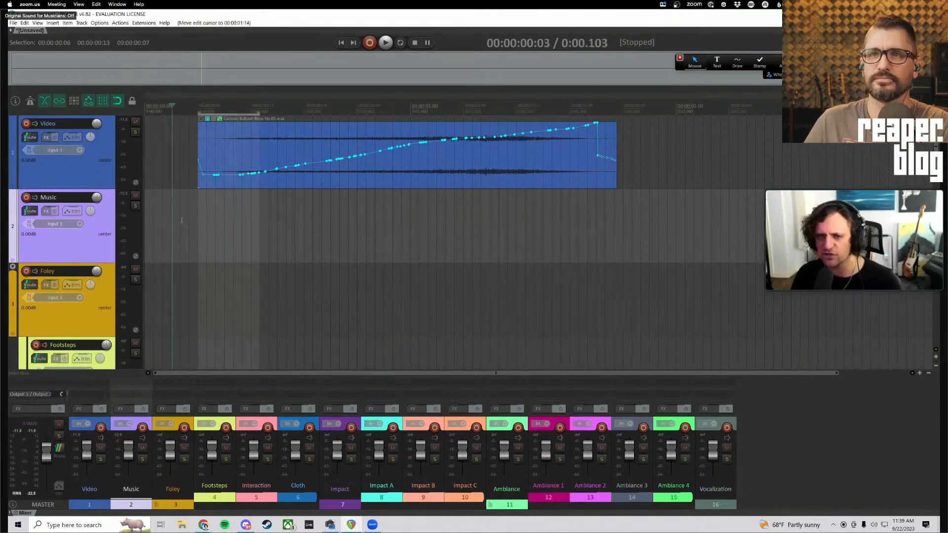
# Move the edit cursor around the edges of the time selection, then clear the selection
pyautogui.click(180, 225)
pyautogui.rightClick(183, 221)
pyautogui.click(204, 206)
pyautogui.click(190, 225)
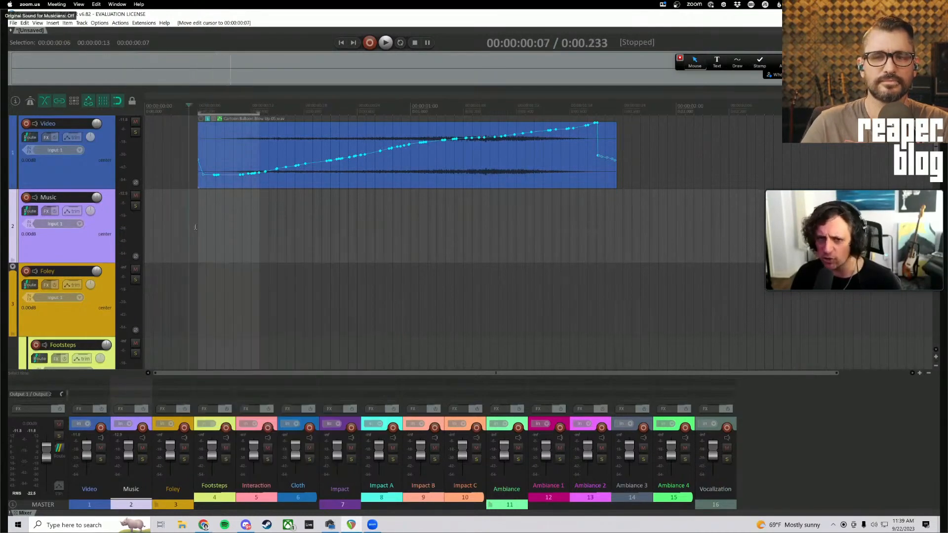
pyautogui.click(259, 245)
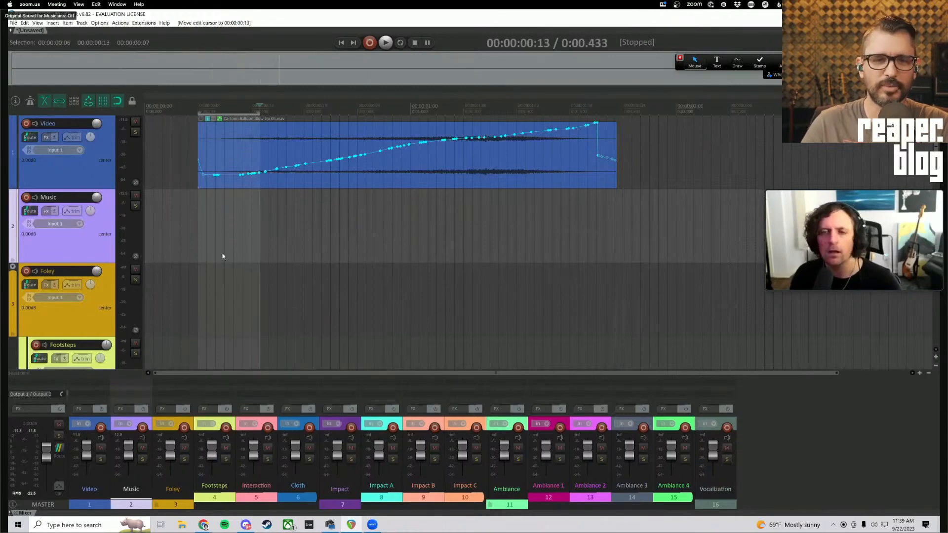
pyautogui.rightClick(225, 253)
pyautogui.click(225, 227)
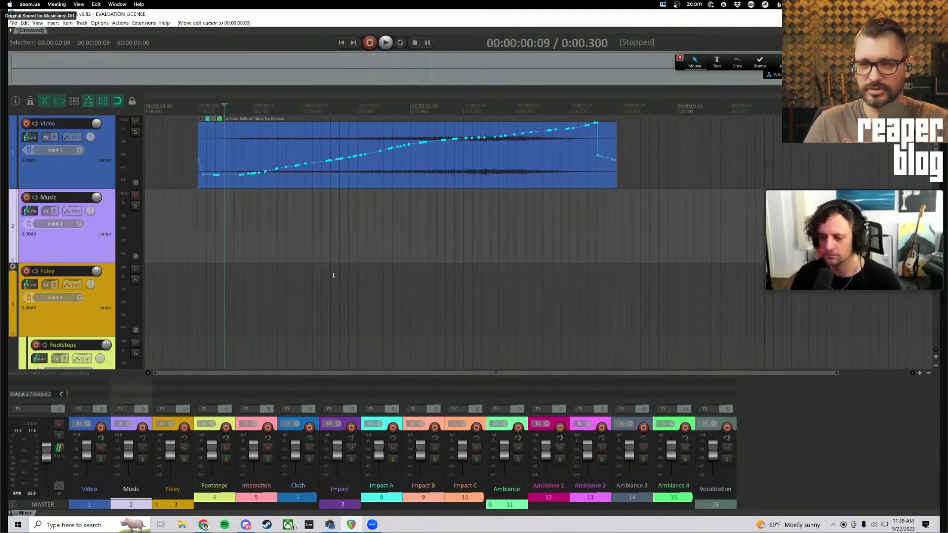
# Open the Media Explorer and browse the cartoon sound files in the Sound Library
pyautogui.hotkey('ctrl', 'alt', 'x')
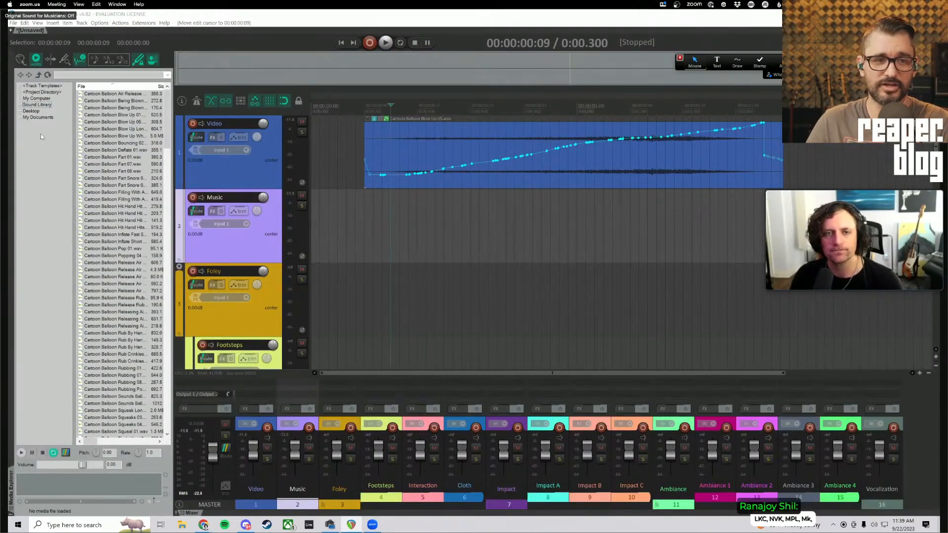
pyautogui.scroll(-6, 94, 239)
pyautogui.scroll(-7, 92, 238)
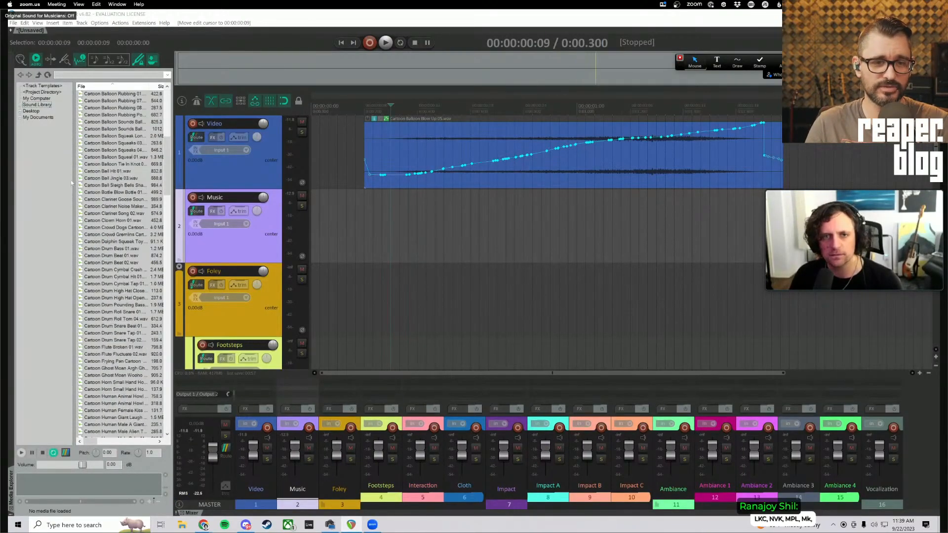
# Bring up the Media Explorer's Create new database dialog, dismiss it without creating one, and close the explorer
pyautogui.rightClick(38, 144)
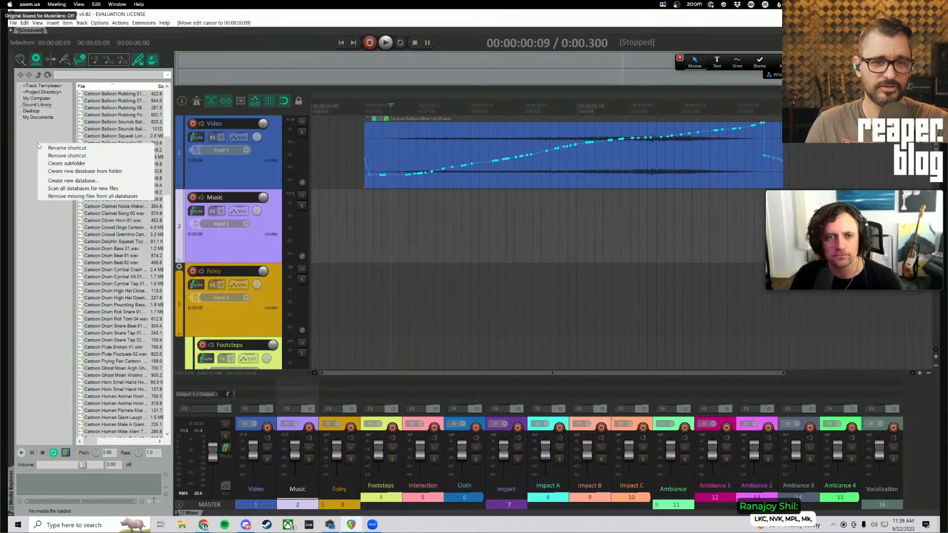
pyautogui.click(72, 181)
pyautogui.moveTo(471, 249); pyautogui.dragTo(464, 244)
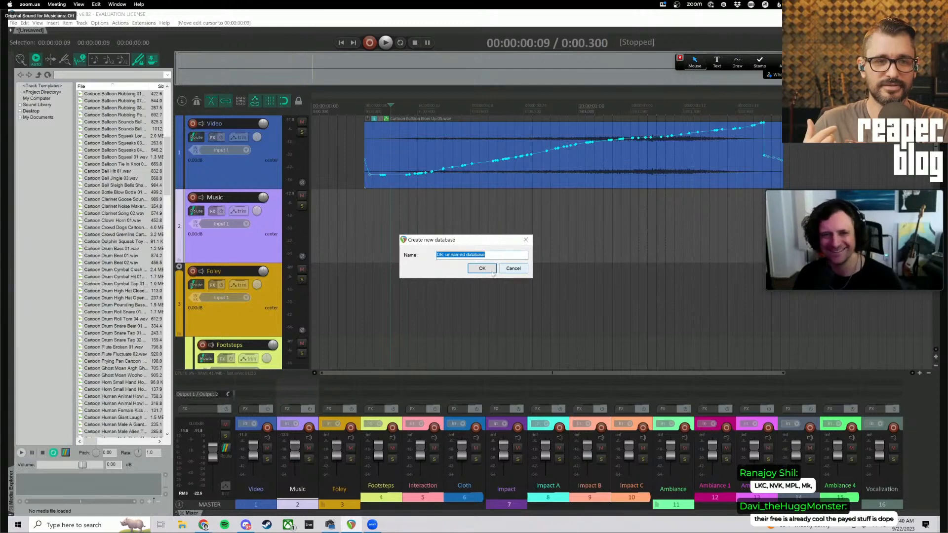
pyautogui.moveTo(481, 242); pyautogui.dragTo(125, 205)
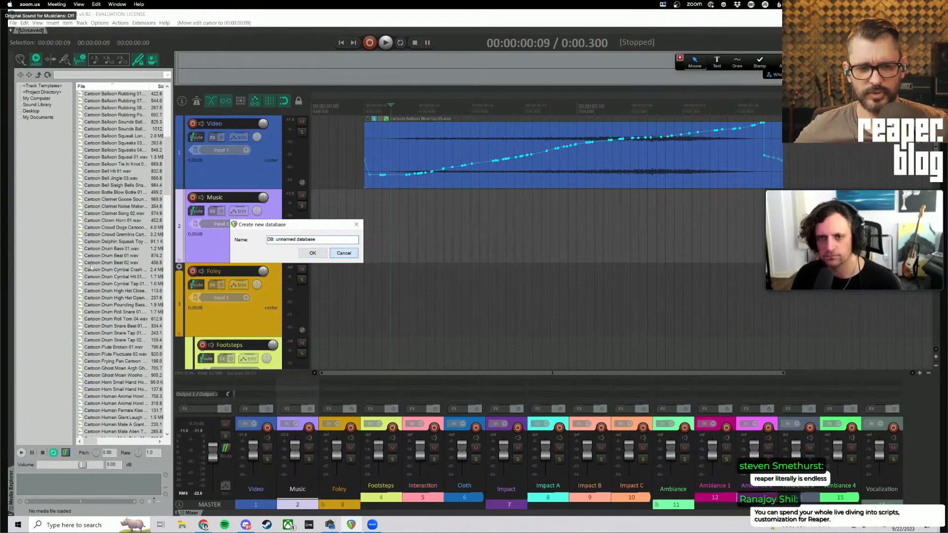
pyautogui.click(344, 253)
pyautogui.click(416, 284)
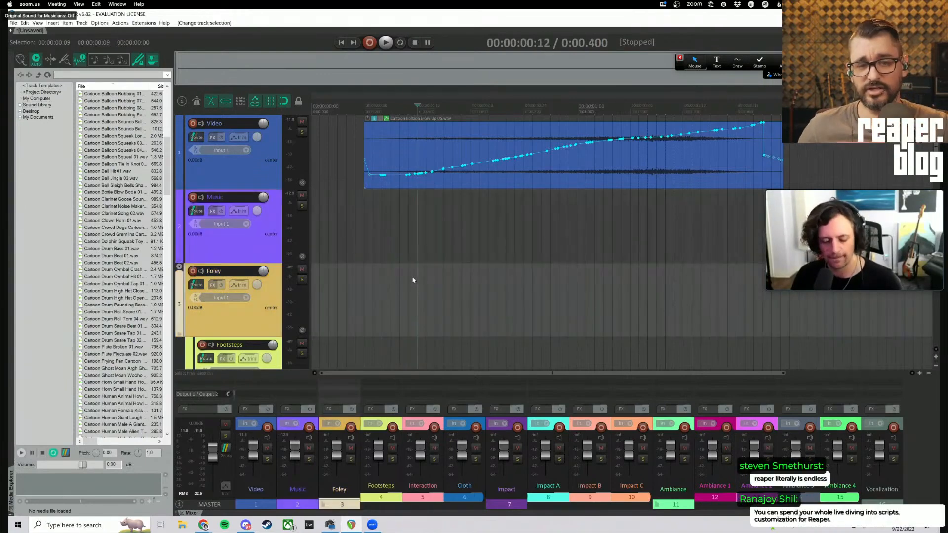
pyautogui.hotkey('ctrl', 'alt', 'x')
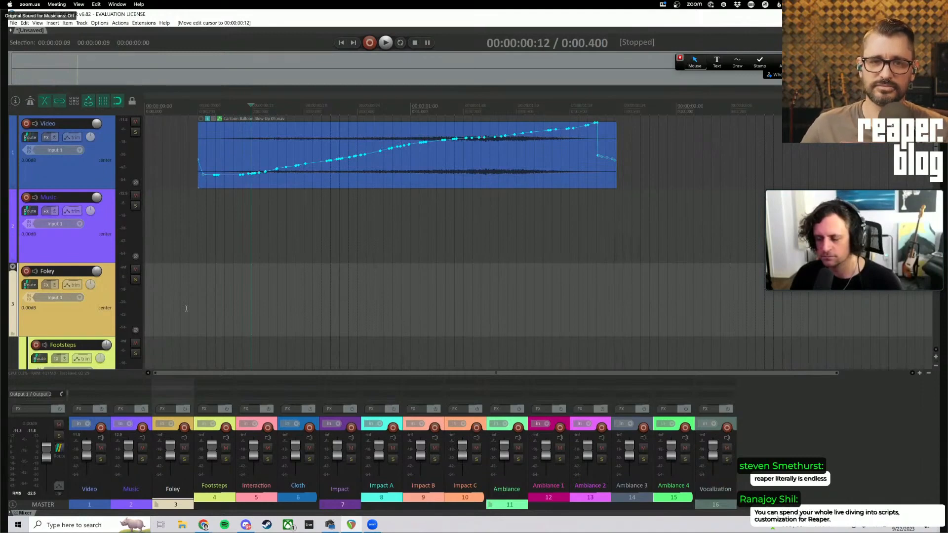
# Place the edit cursor at the balloon clip's start and view the clip's available item commands
pyautogui.click(277, 250)
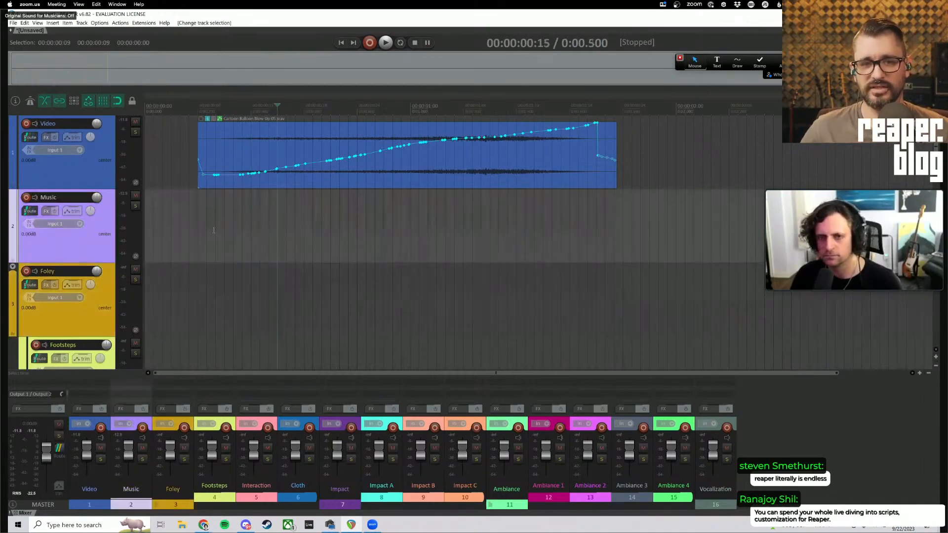
pyautogui.click(207, 230)
pyautogui.click(190, 230)
pyautogui.click(198, 229)
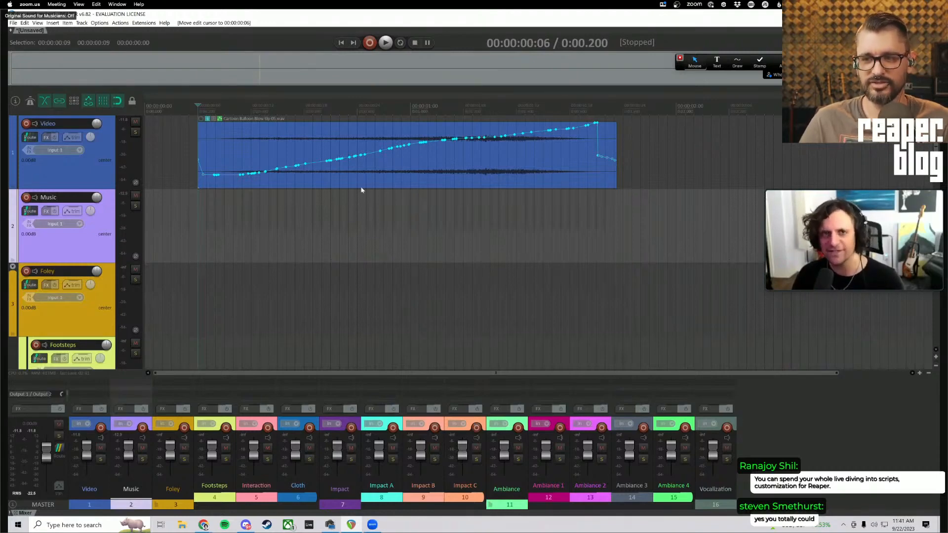
pyautogui.rightClick(269, 143)
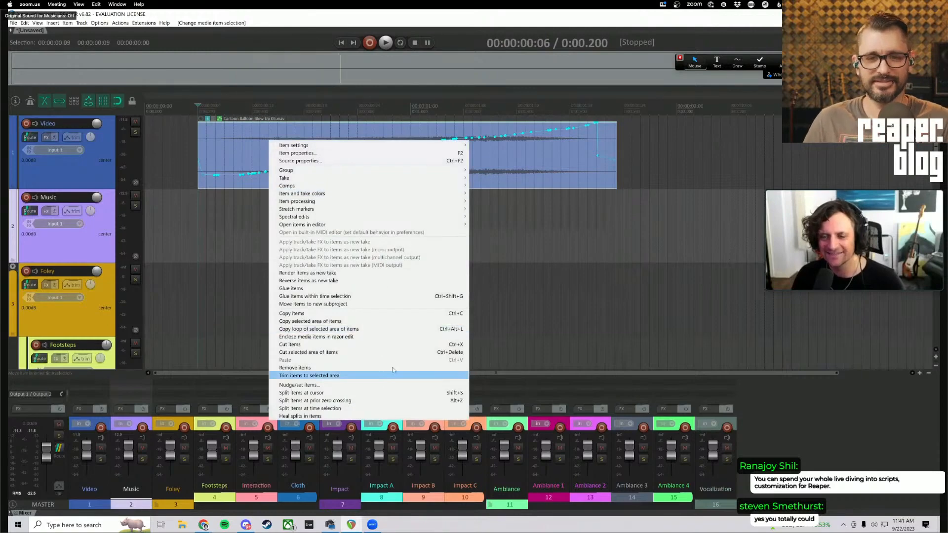
pyautogui.click(587, 281)
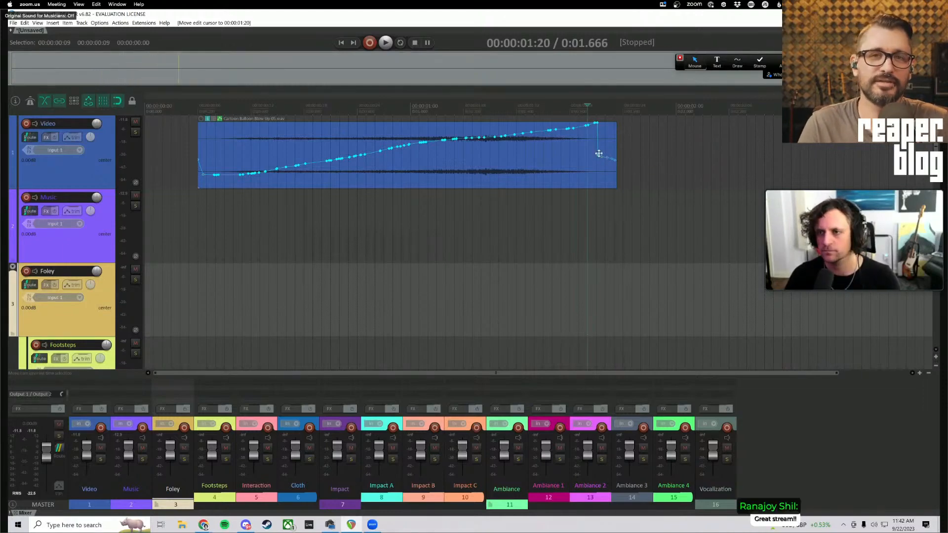
# Extend the balloon clip's end to about 2 seconds with its pitch envelope points shifted slightly later, and return the edit cursor to the clip's start
pyautogui.moveTo(598, 153); pyautogui.dragTo(685, 143)
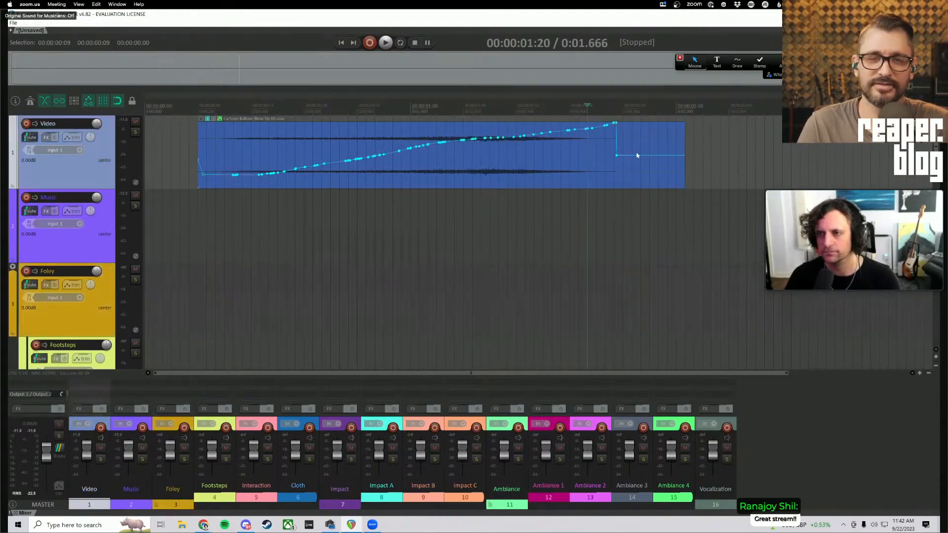
pyautogui.moveTo(389, 153); pyautogui.dragTo(376, 154)
pyautogui.click(356, 220)
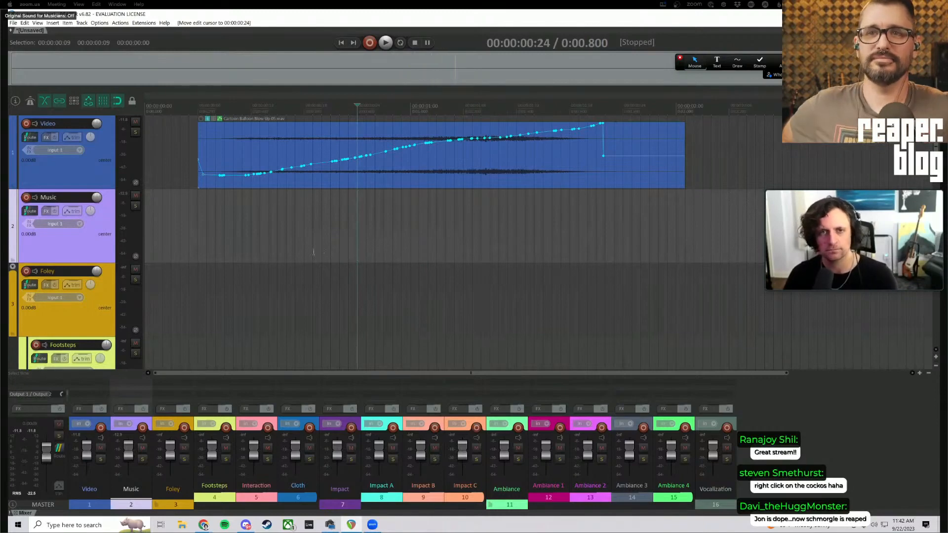
pyautogui.click(192, 230)
pyautogui.click(200, 230)
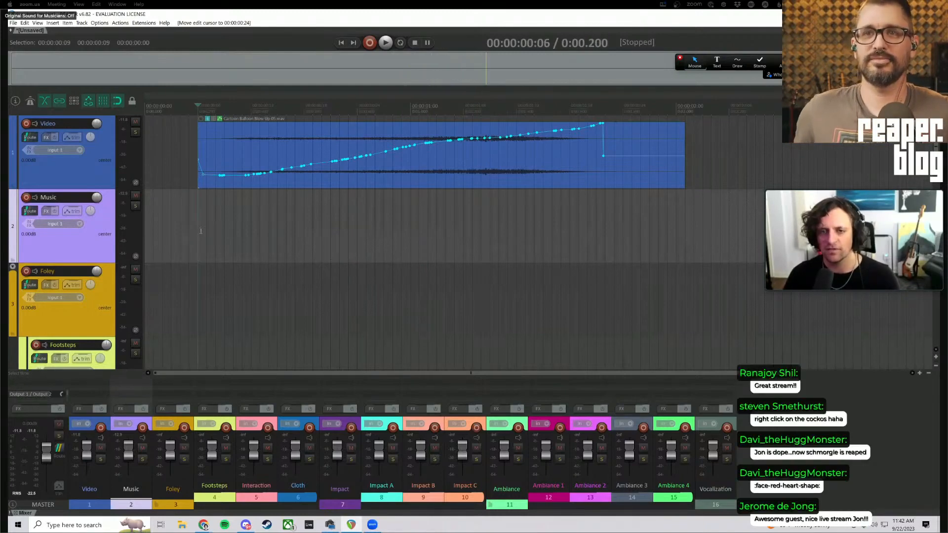